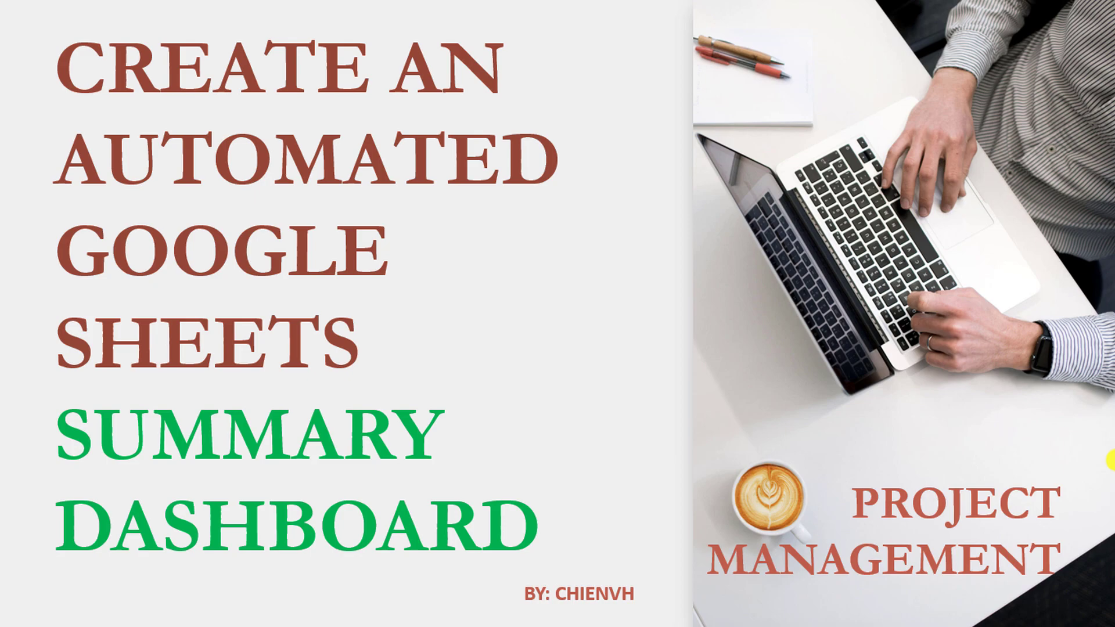
- Advance the slide show to slide 2's STATUS by PAGES/FUNCTIONS table, then exit to editing view
click(1110, 460)
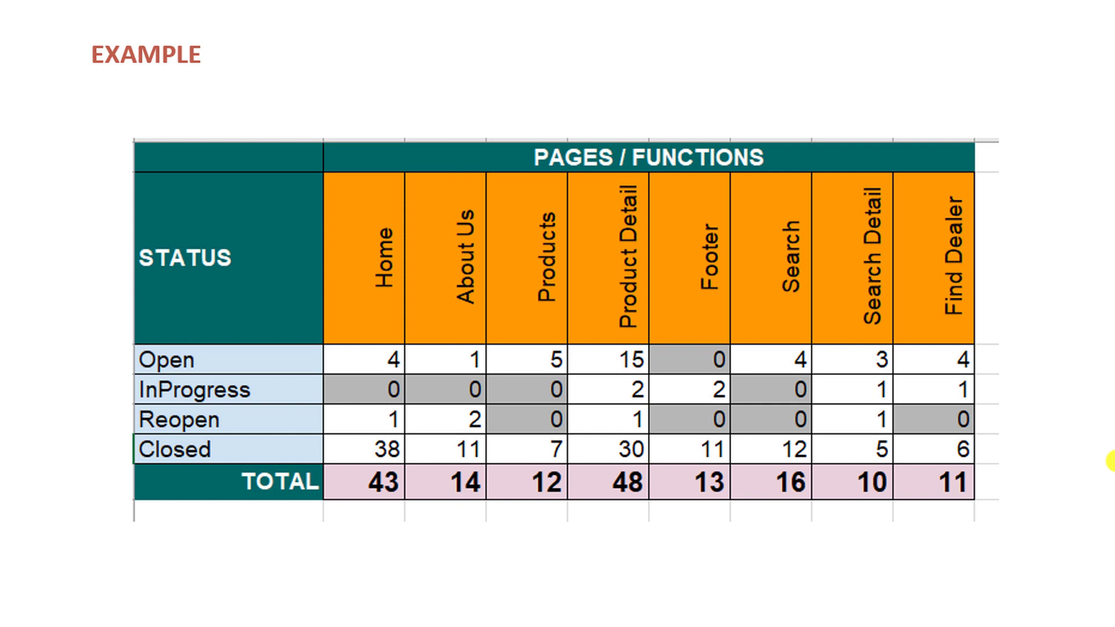
key(Escape)
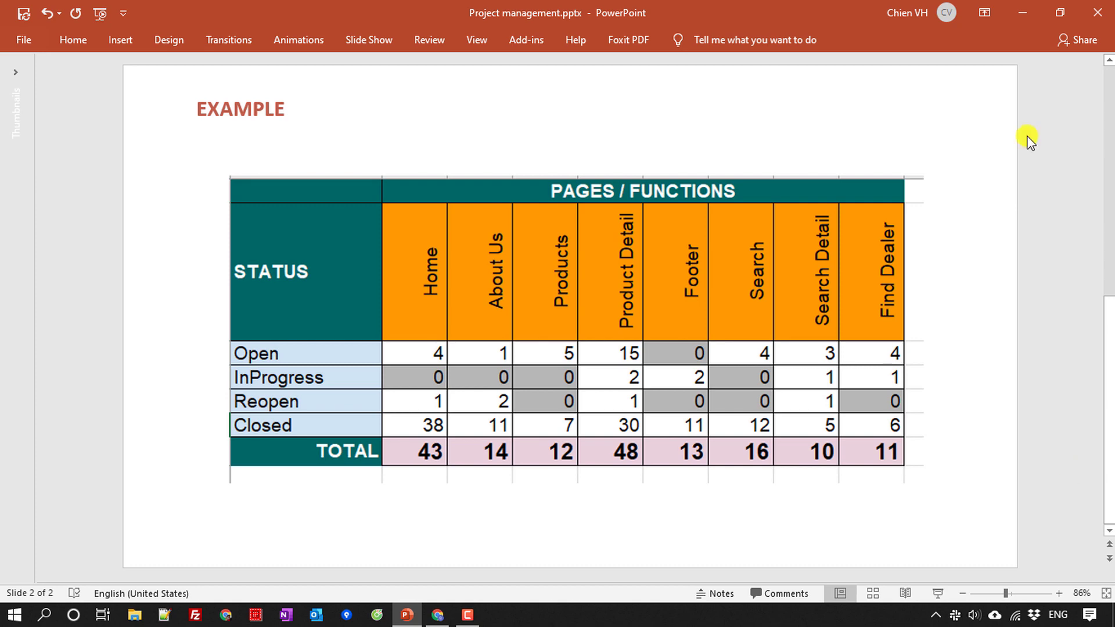
- Minimize PowerPoint and rename the spreadsheet's Sheet1 to Overview
click(1023, 12)
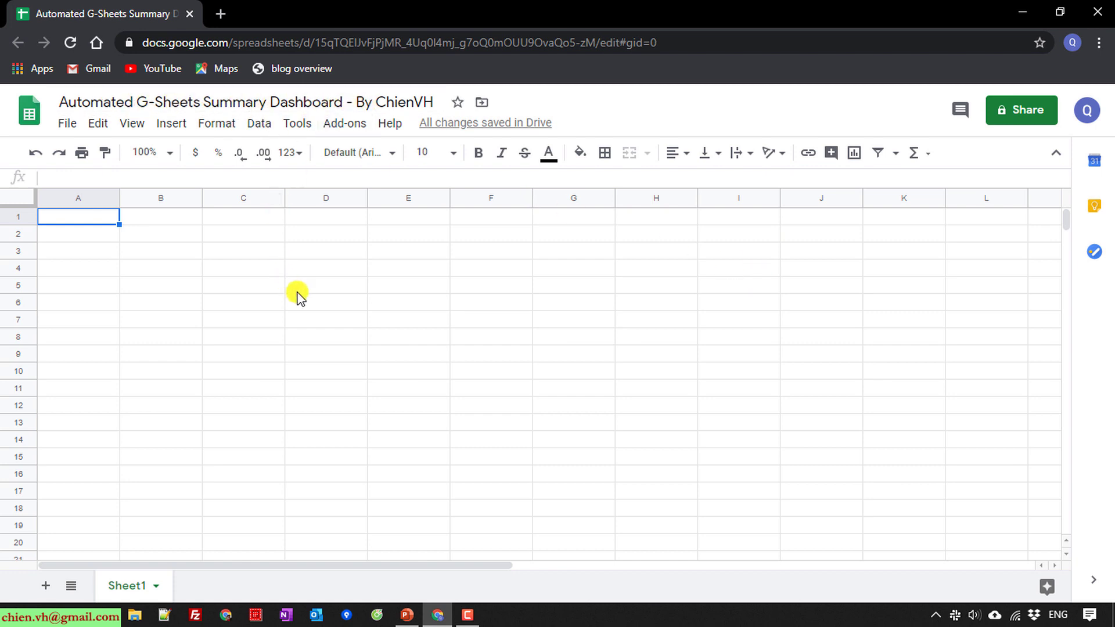
double_click(138, 588)
text(Over)
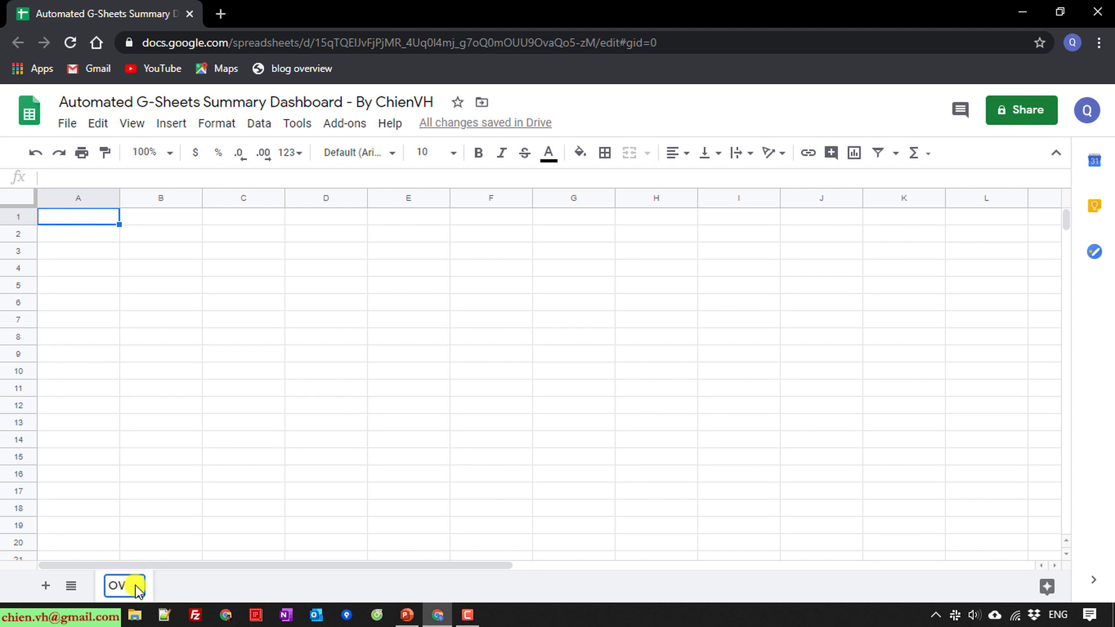
text(view)
key(Return)
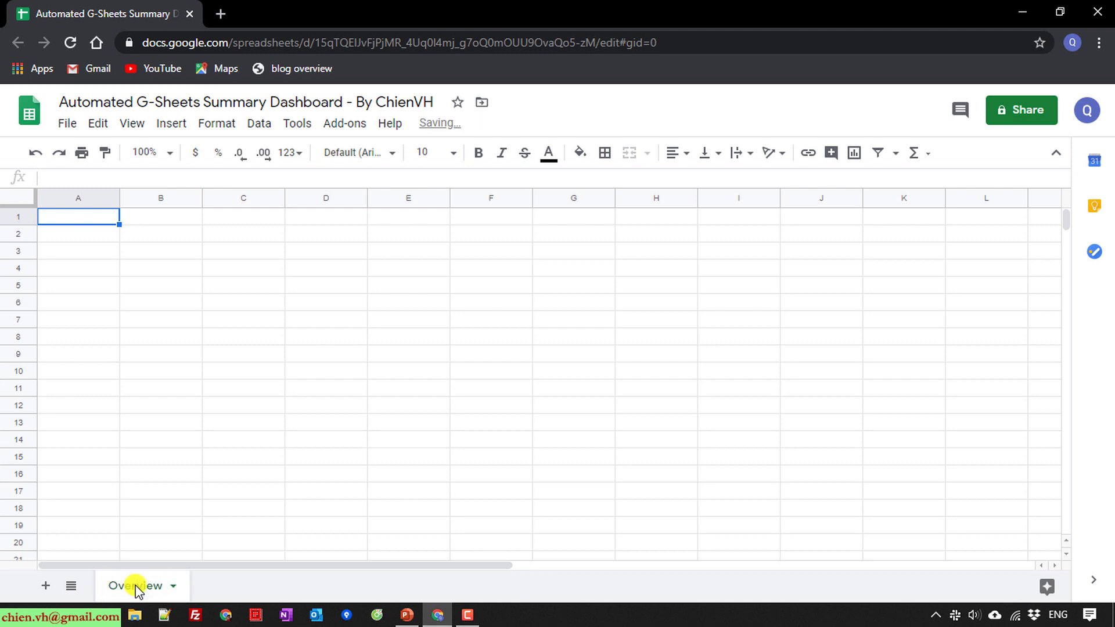
- Add a second sheet and name it HomePage
click(45, 585)
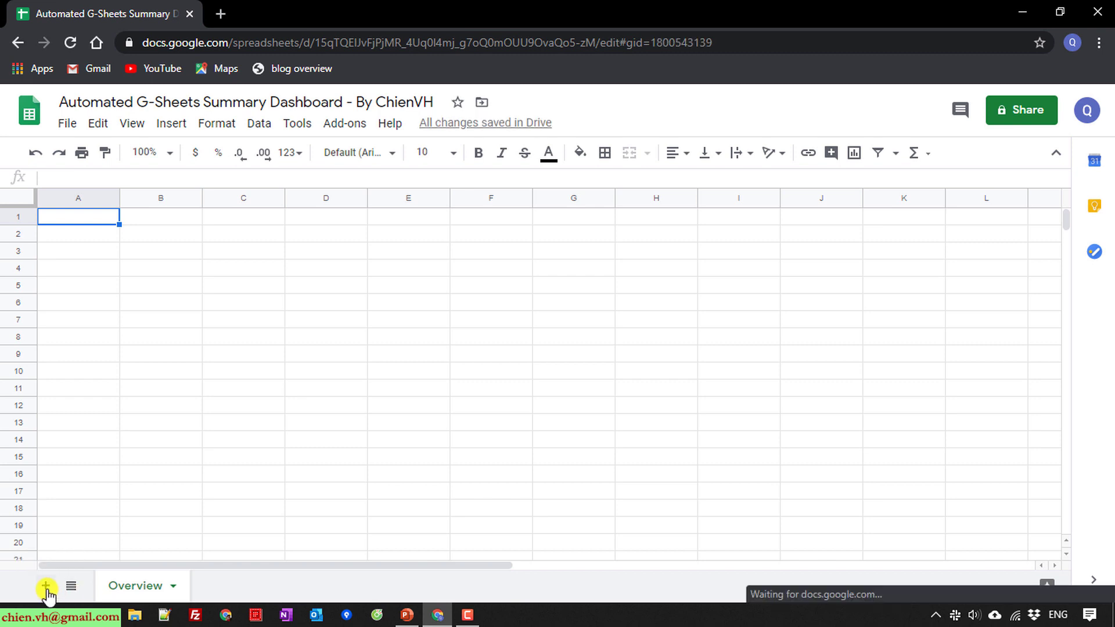
double_click(230, 586)
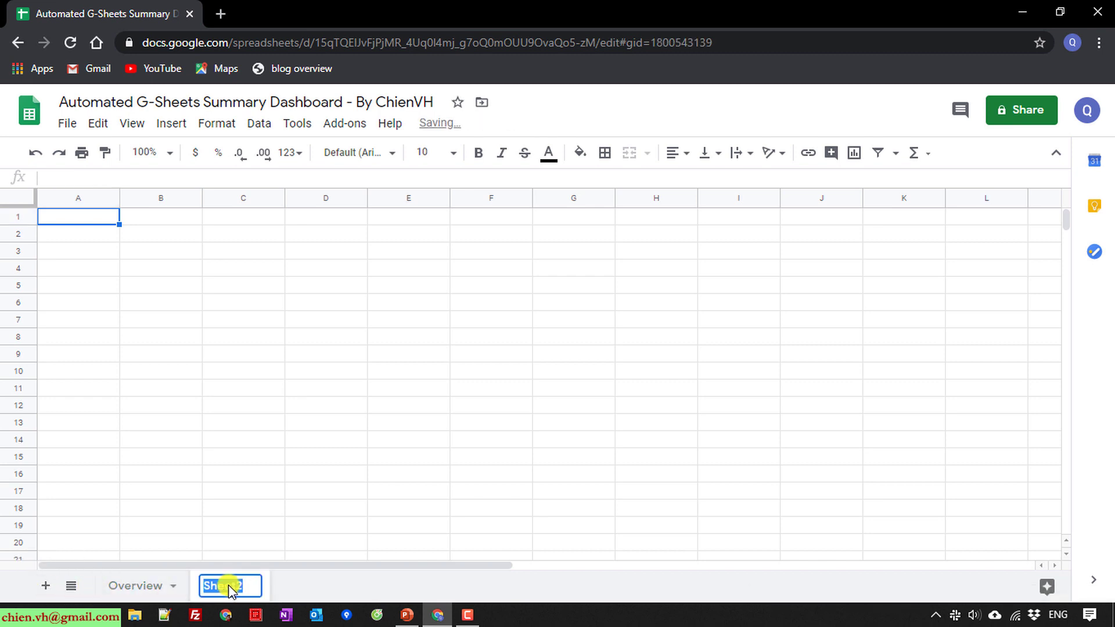
text(HomePage)
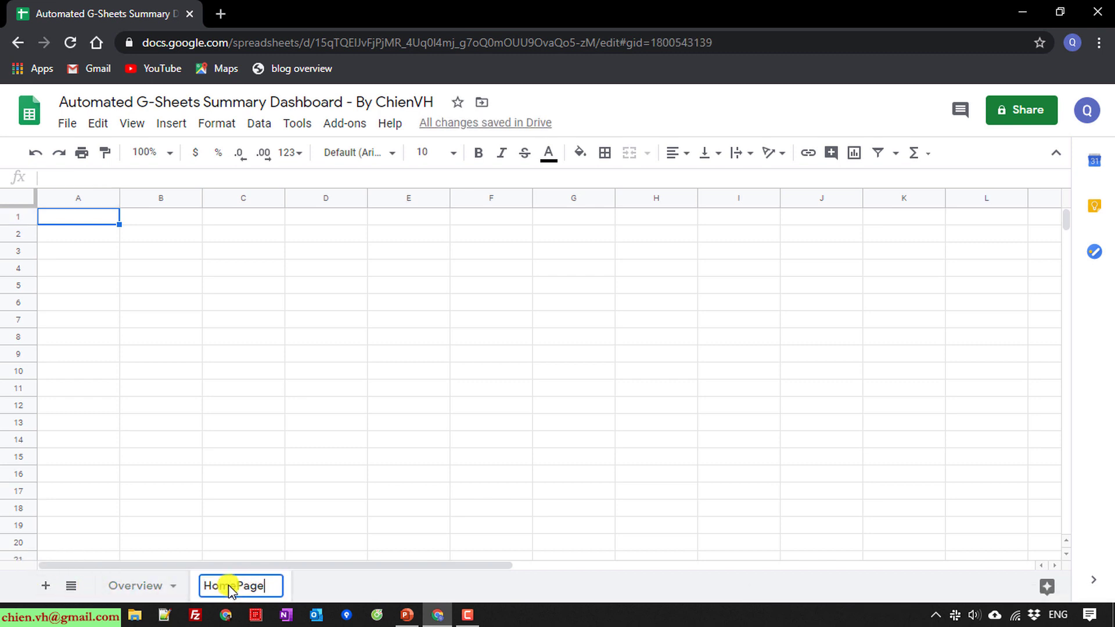
key(Return)
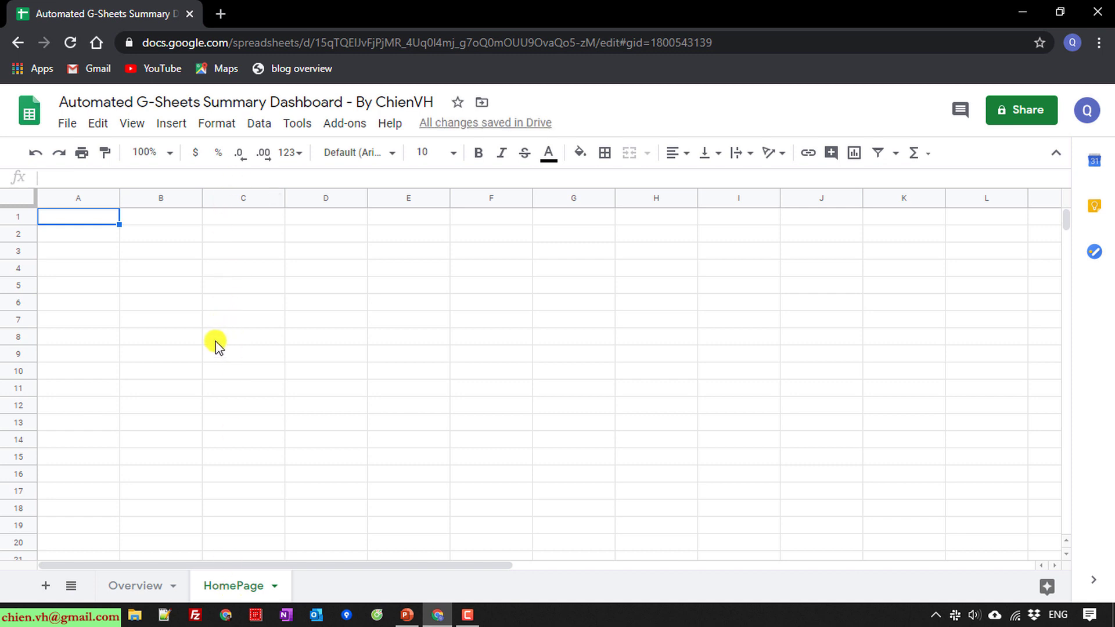
click(186, 337)
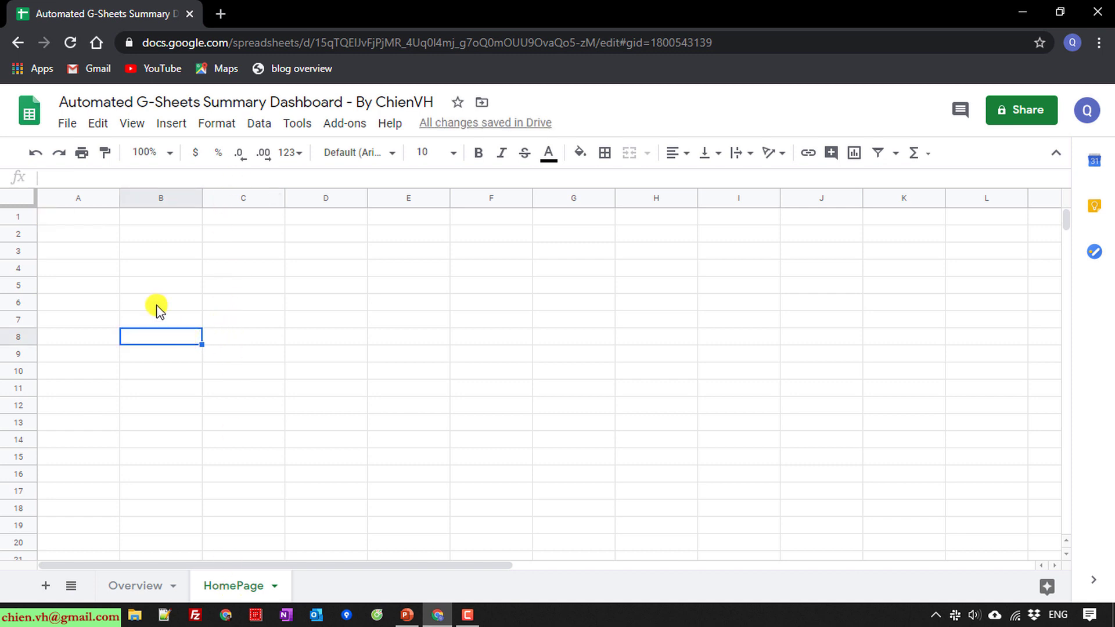
- Enter headers No, Description, Bug Type, Status and Note across A1:E1
click(76, 221)
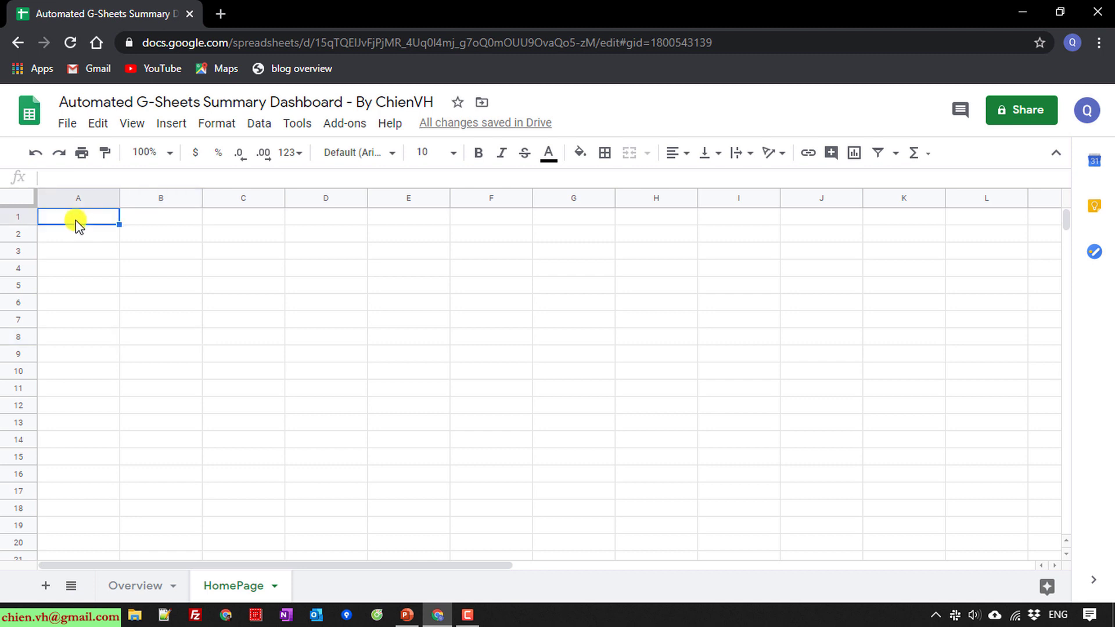
text(No.)
key(Tab)
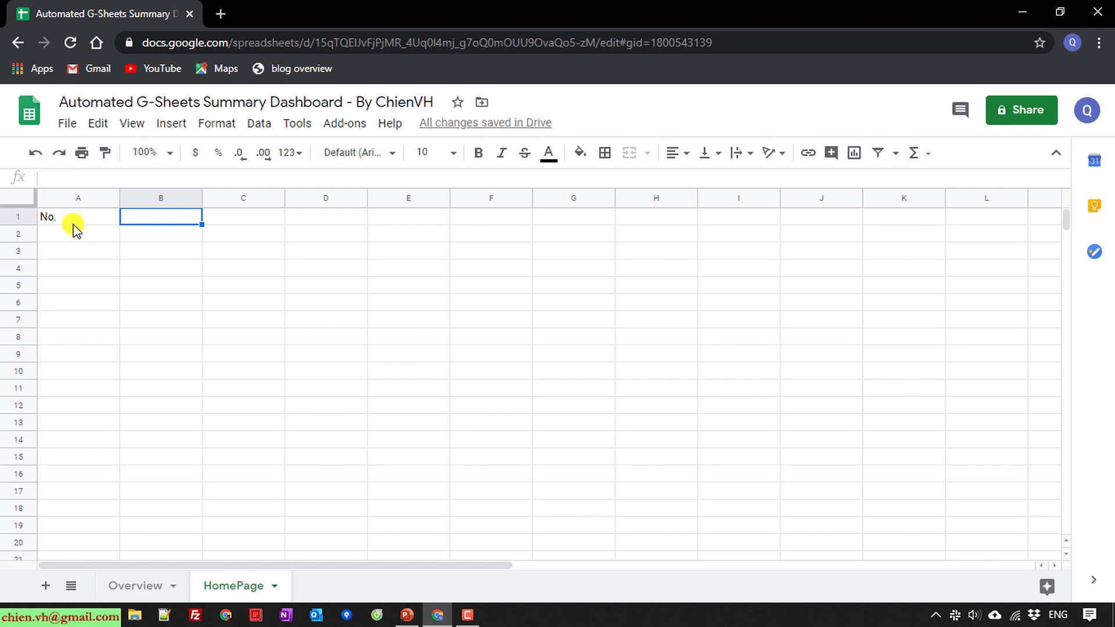
text(Description)
key(Tab)
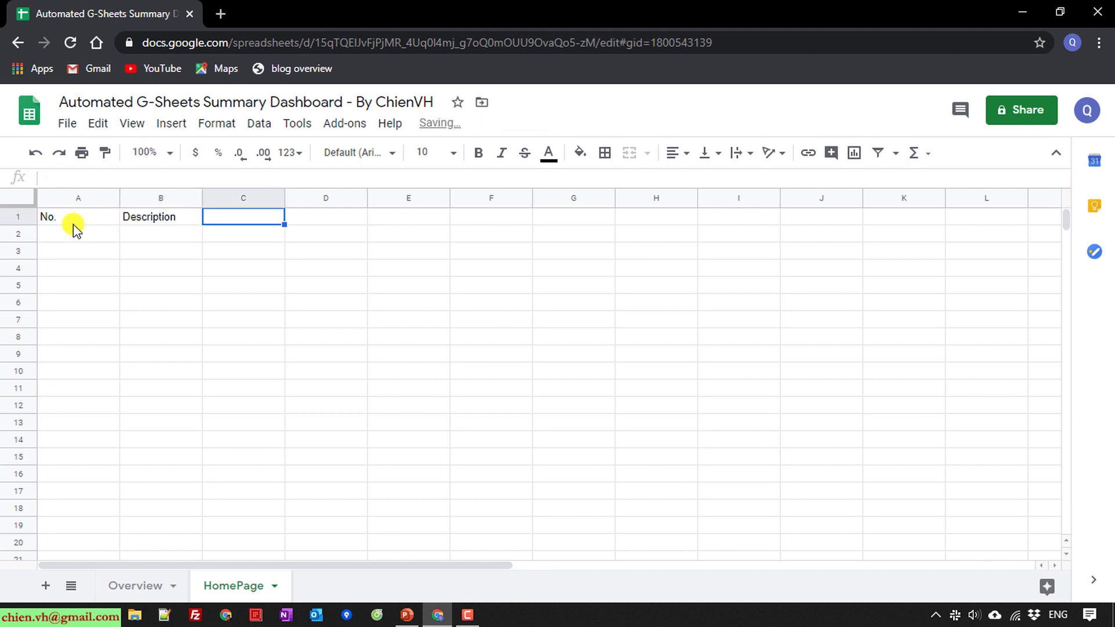
text(Bug Ty)
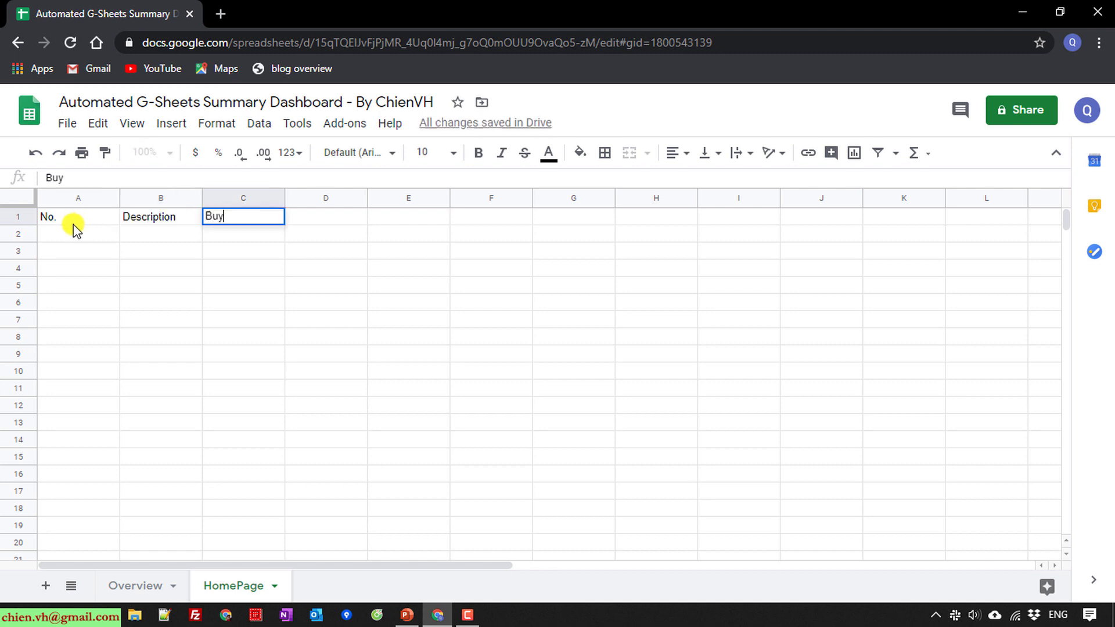
text(pe)
key(Tab)
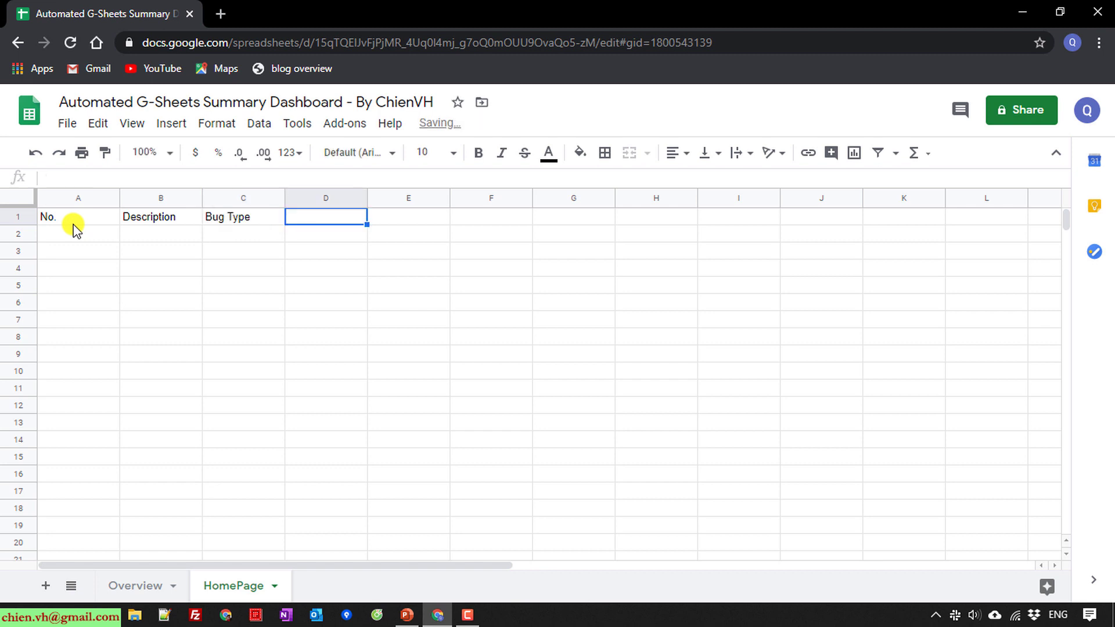
text(Status)
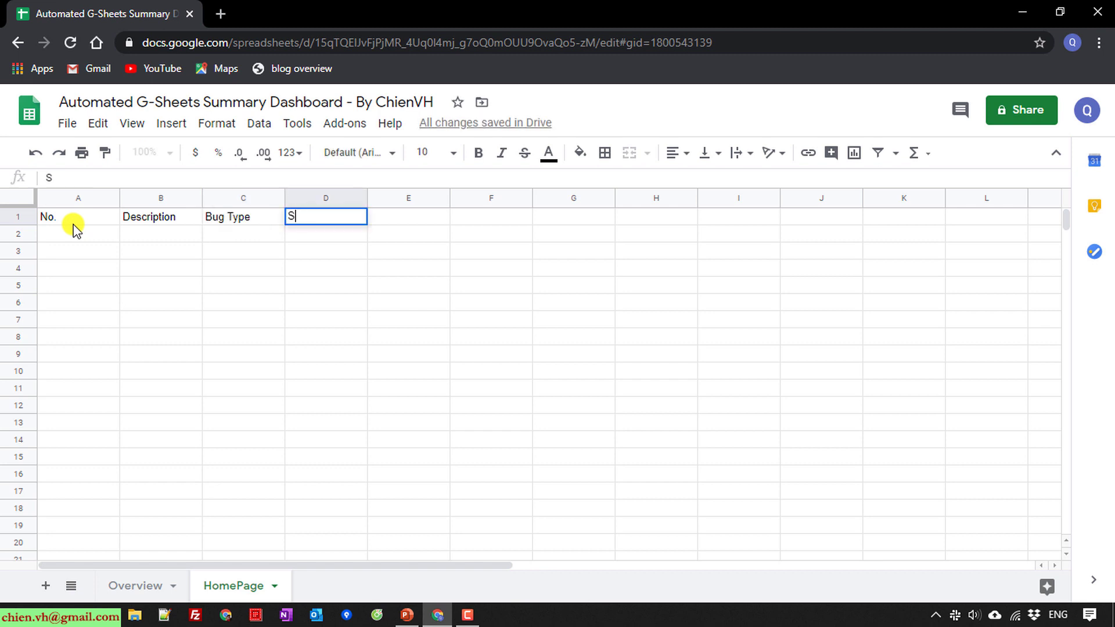
key(Tab)
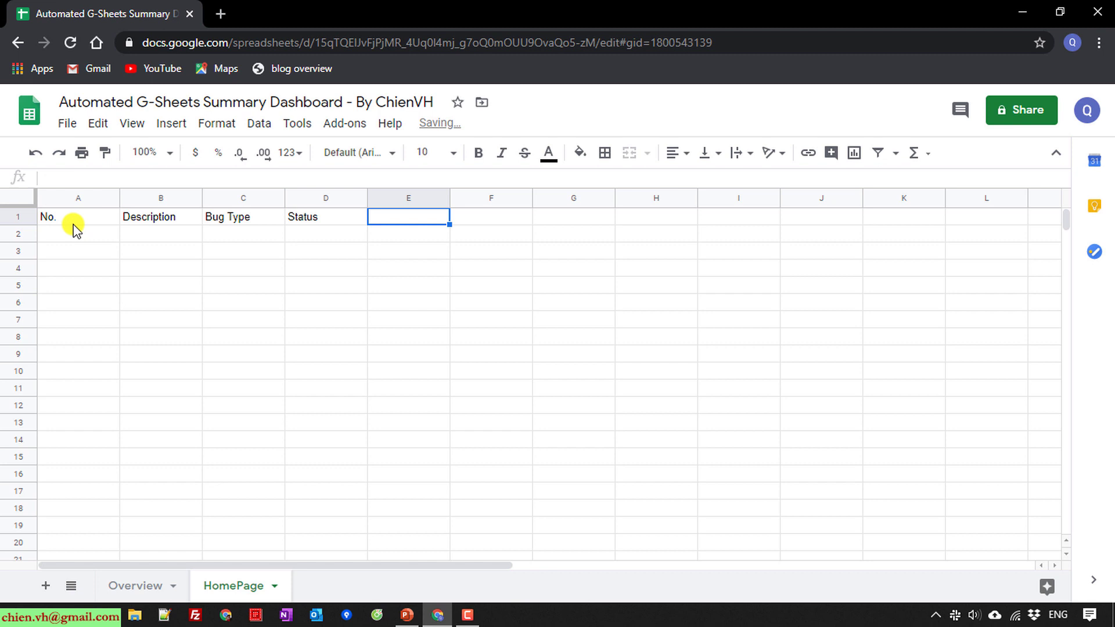
text(Note)
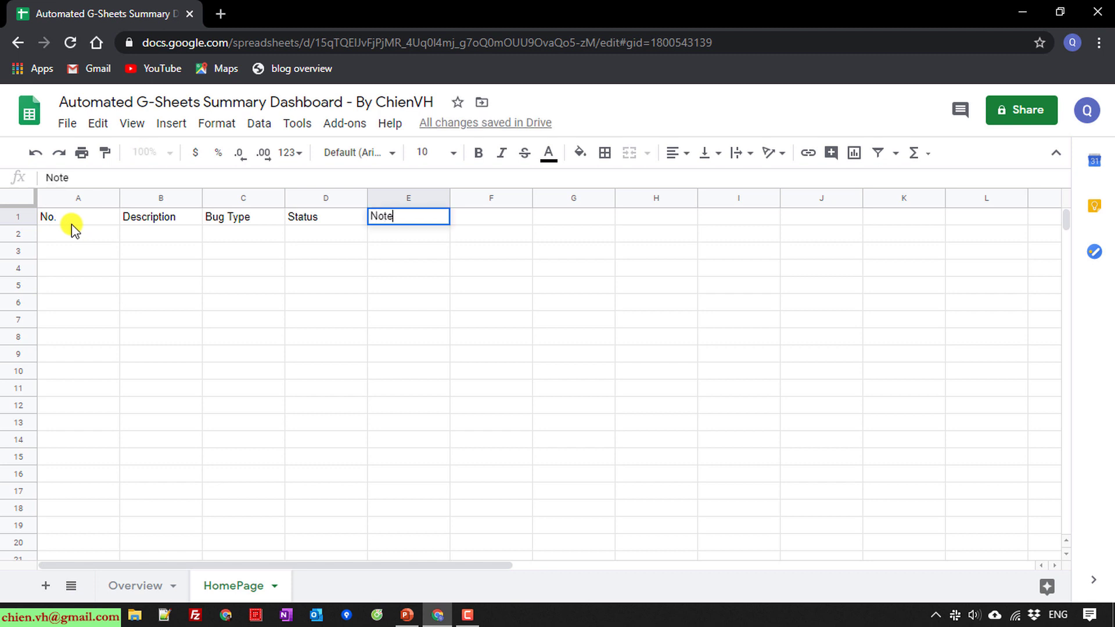
key(Return)
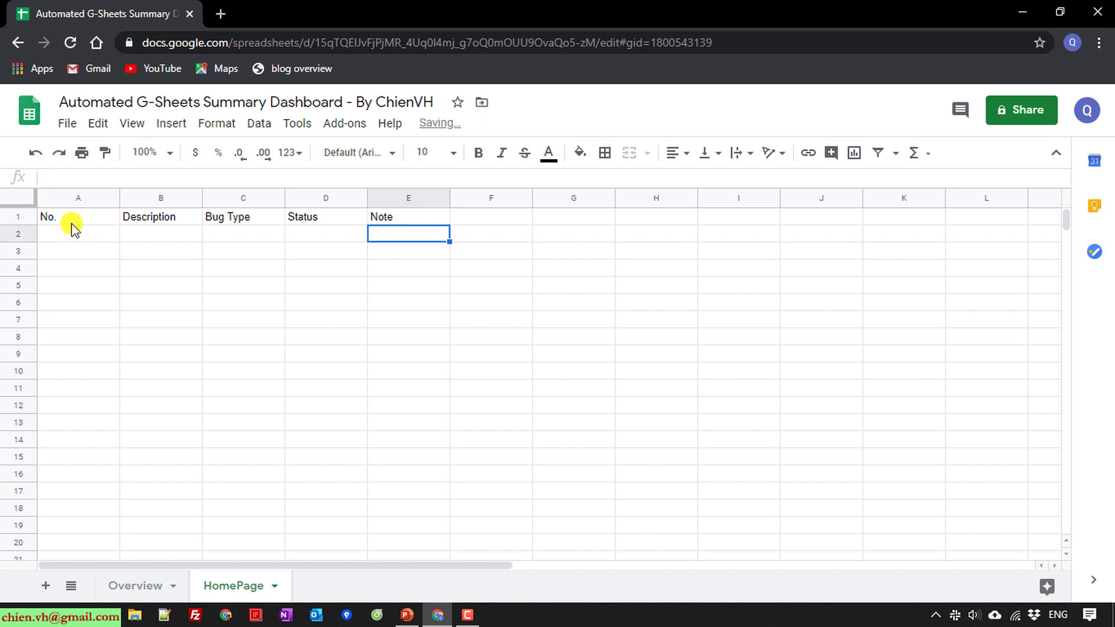
- Narrow column A, number 1 to 10 down A2:A11, and widen column B
drag(124, 202, 76, 198)
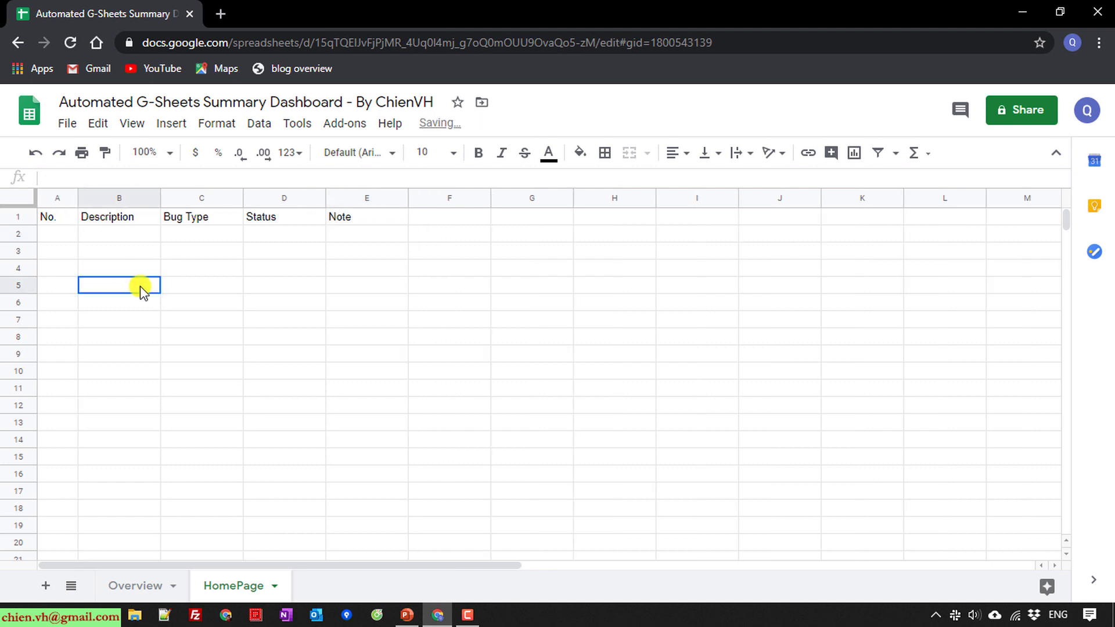
click(65, 238)
text(1)
click(141, 261)
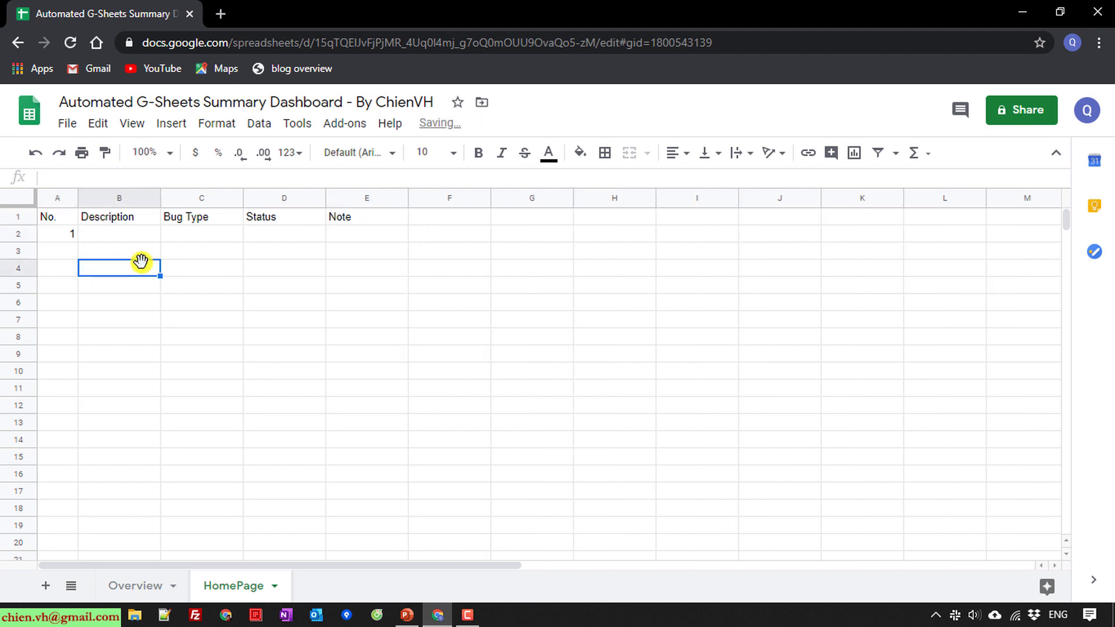
click(58, 236)
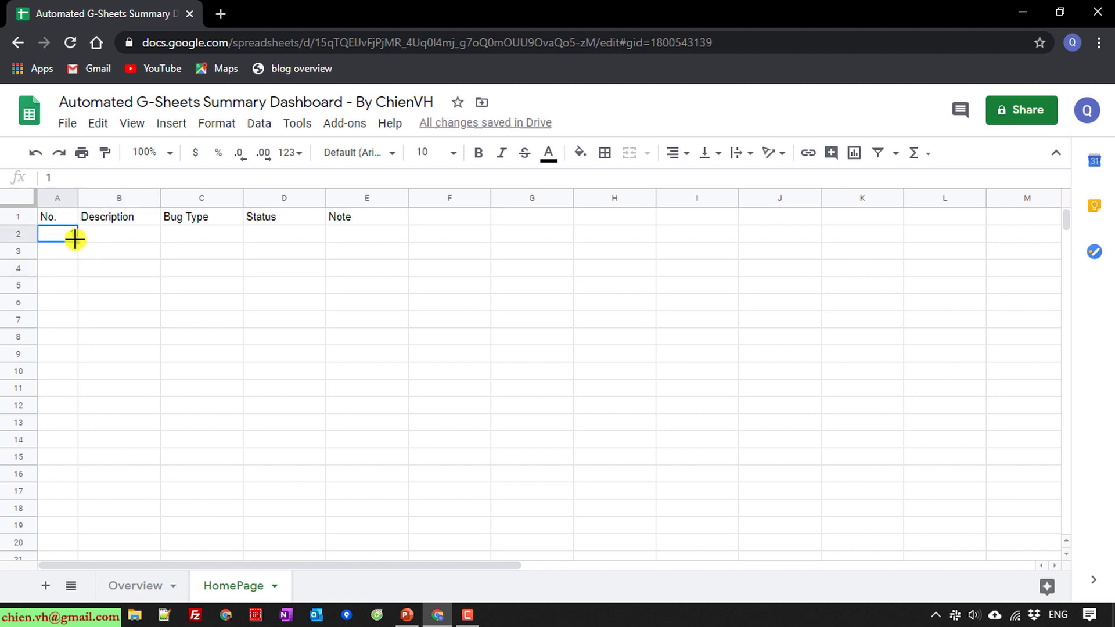
drag(77, 240, 75, 416)
click(69, 406)
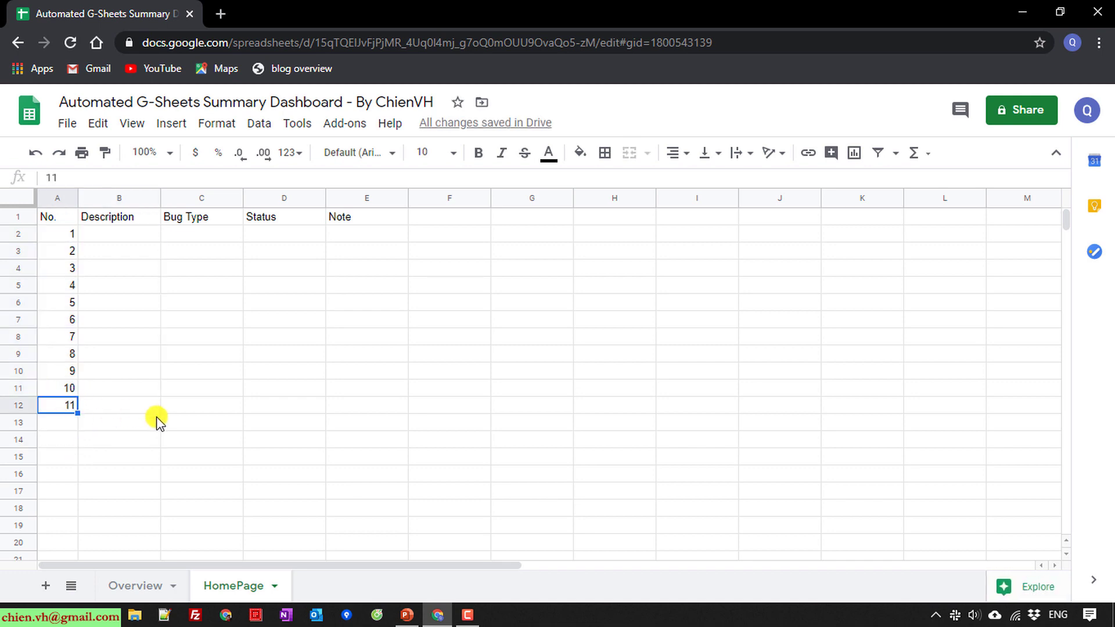
key(Delete)
click(218, 419)
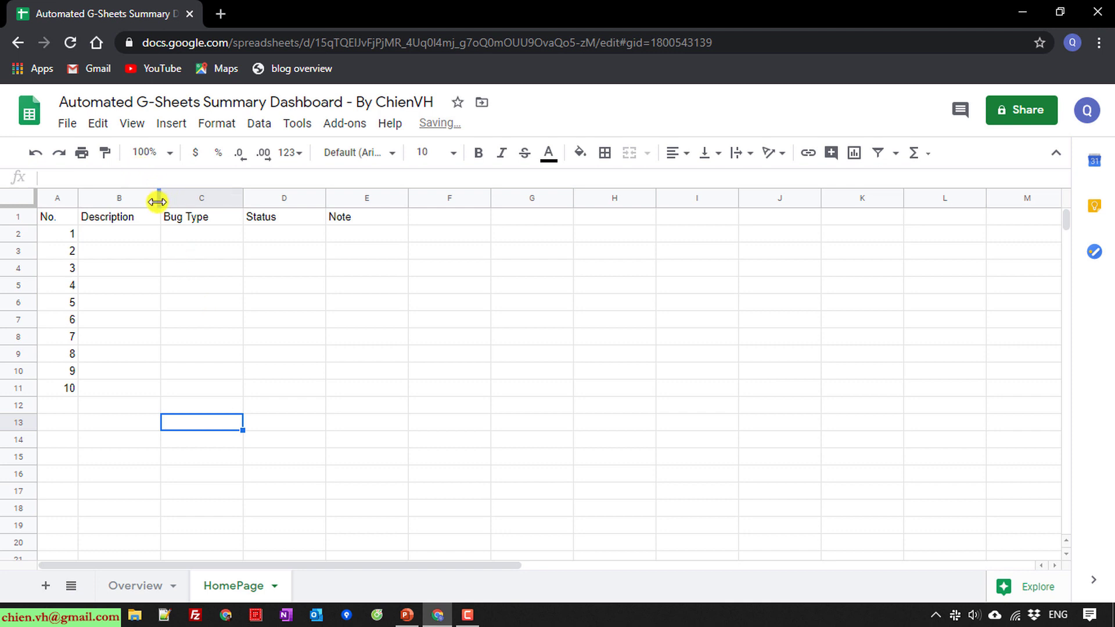
drag(159, 199, 255, 220)
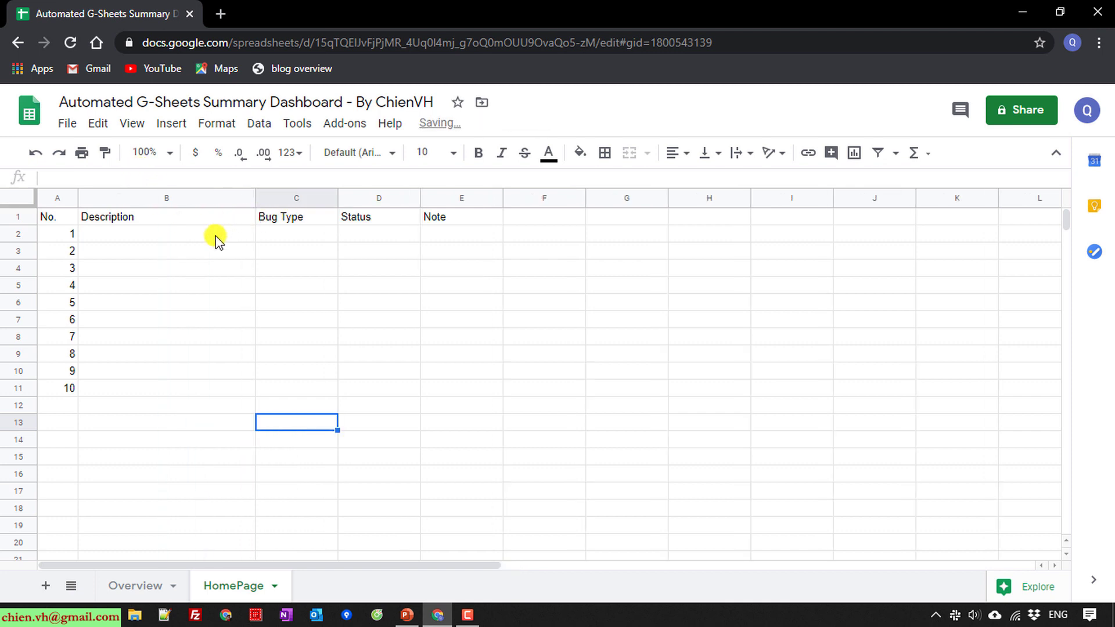
- Fill Description 01 through Description 10 down B2:B11
click(132, 234)
text(Description)
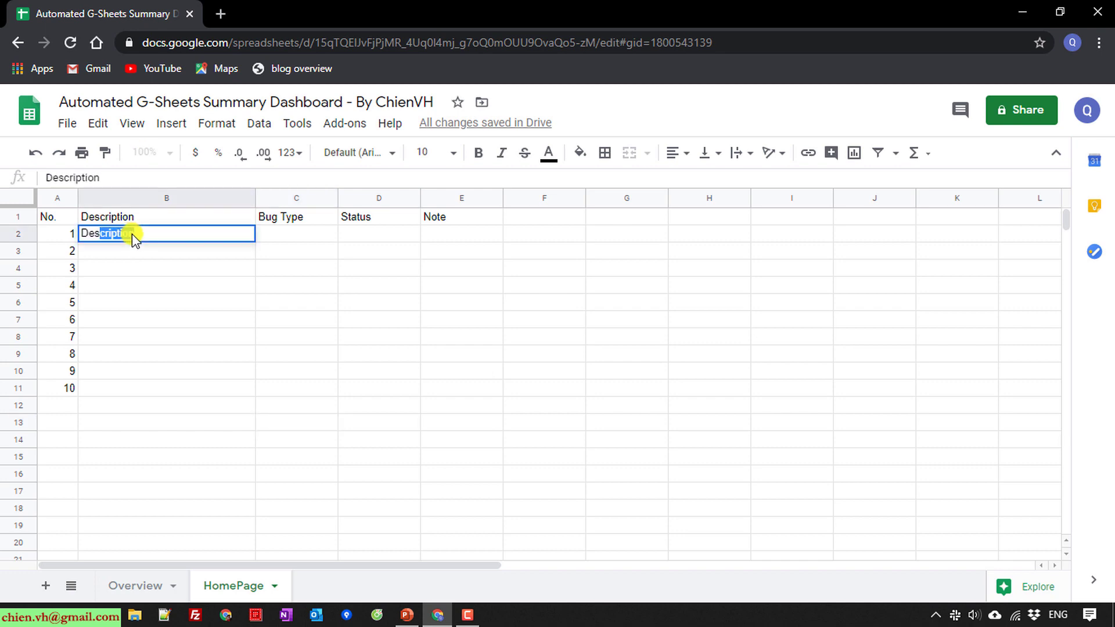
key(Return)
double_click(166, 237)
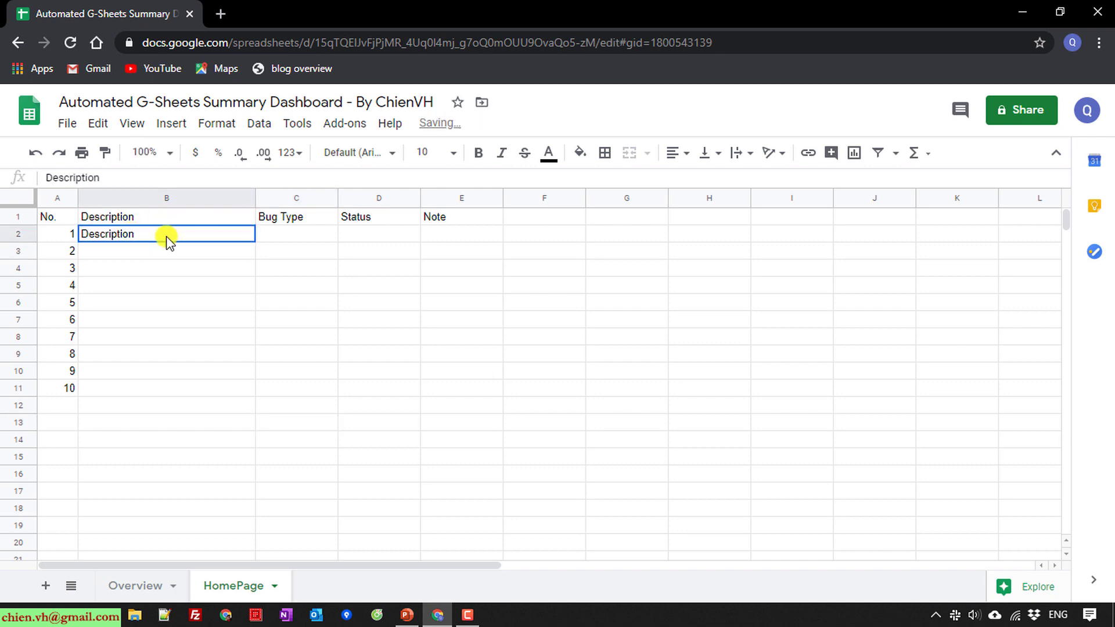
text(01)
key(Return)
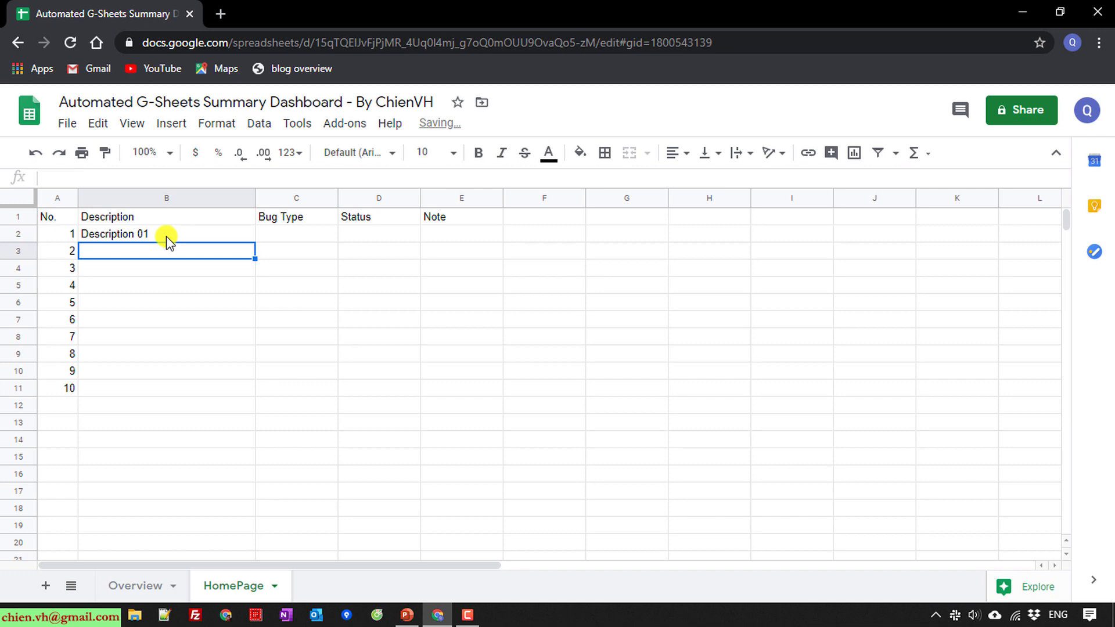
click(194, 234)
drag(255, 241, 251, 396)
click(368, 391)
- Make column B slightly narrower and widen the Bug Type column
click(291, 236)
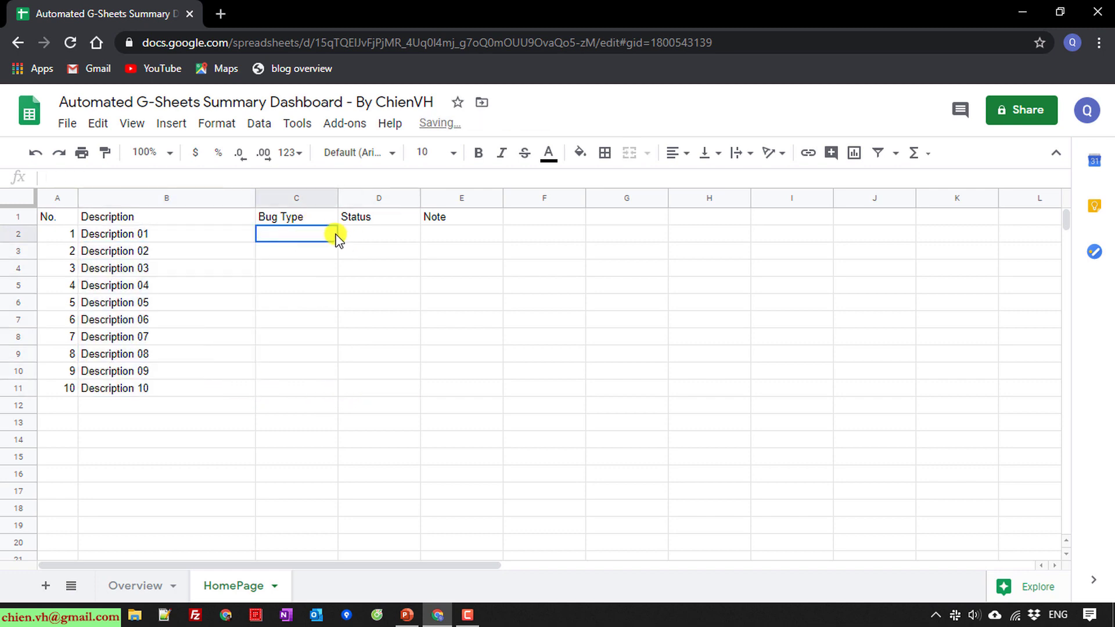
drag(253, 199, 220, 199)
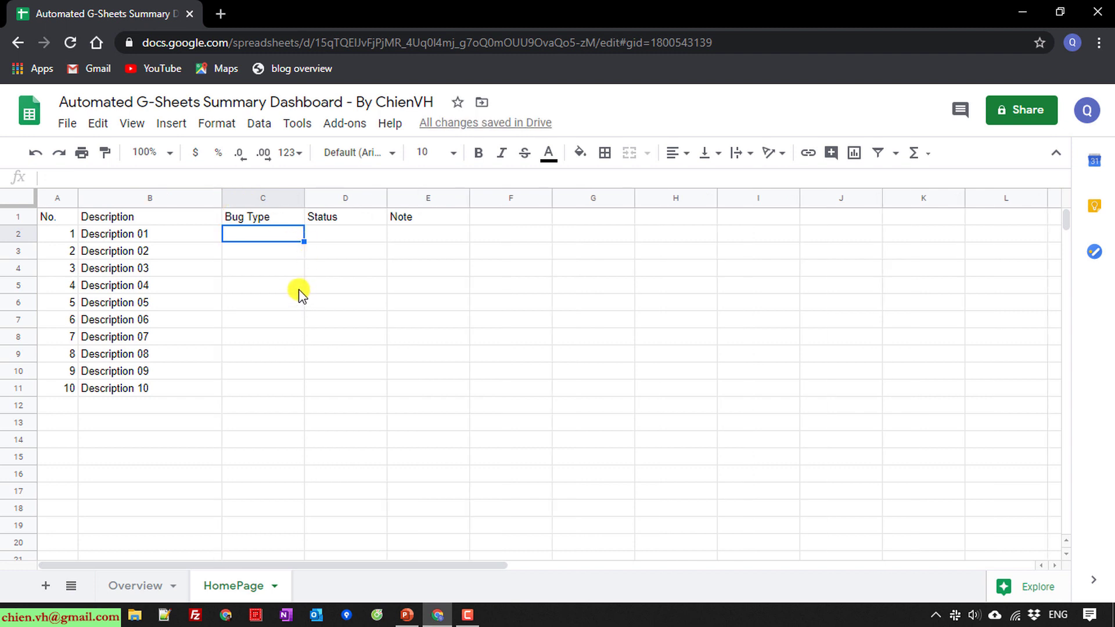
drag(300, 194, 340, 196)
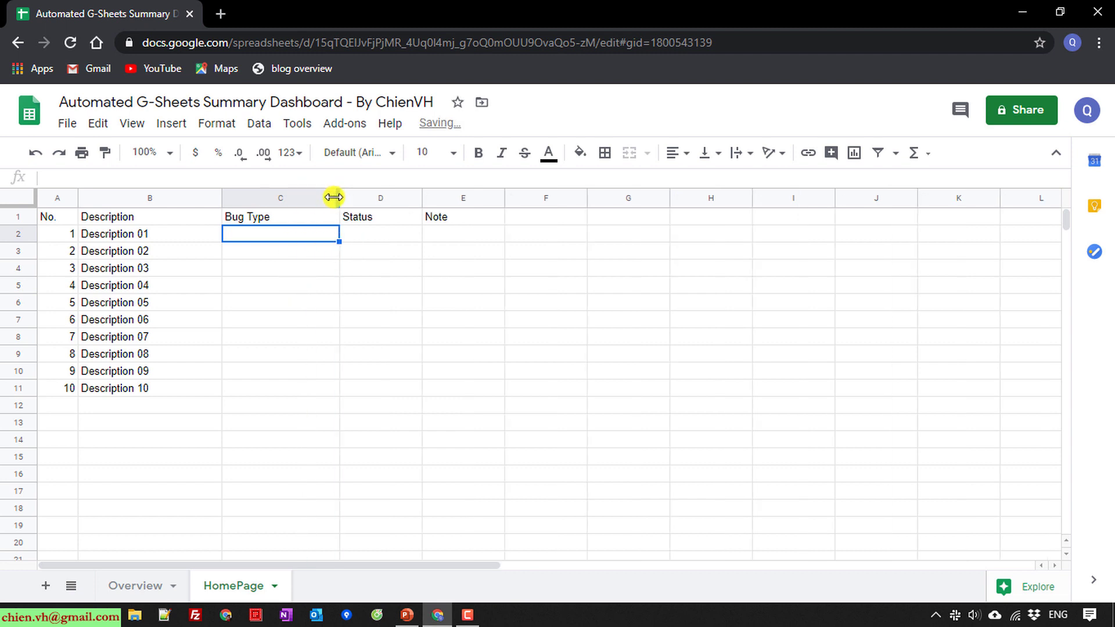
- Finish widening the Bug Type column and select cell C2
click(299, 268)
click(270, 240)
right_click(270, 240)
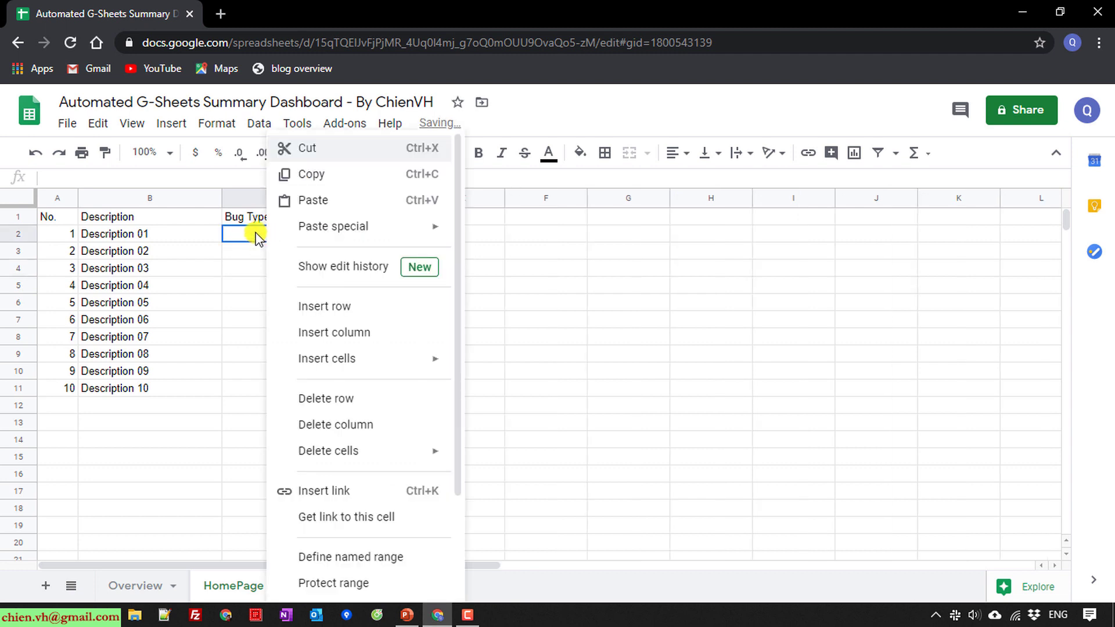
right_click(241, 232)
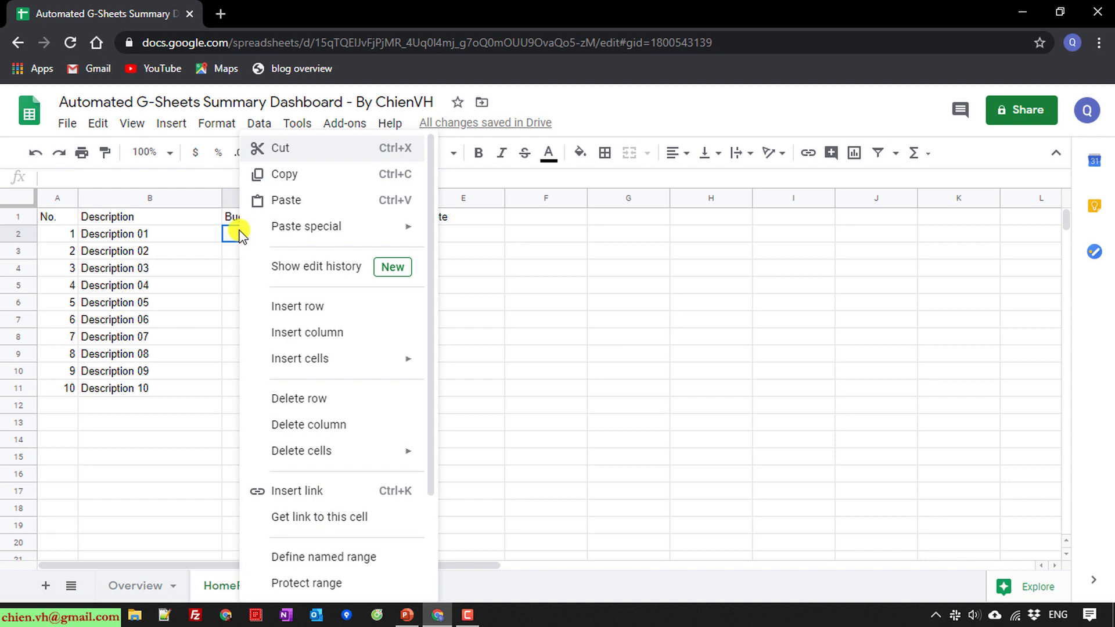
scroll(284, 308, down, 2)
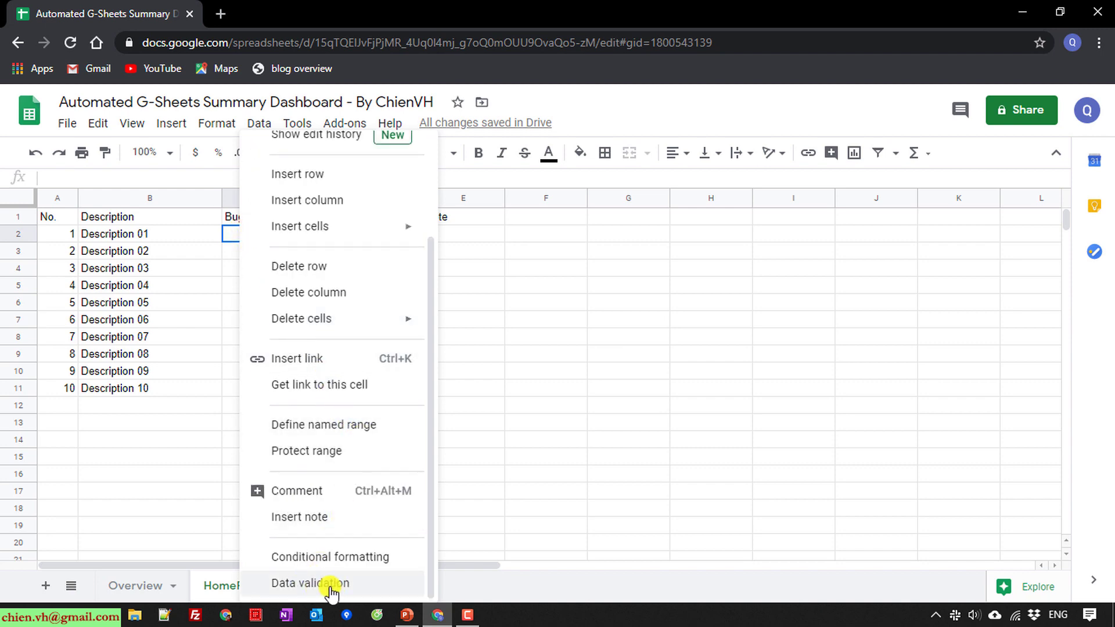
click(630, 427)
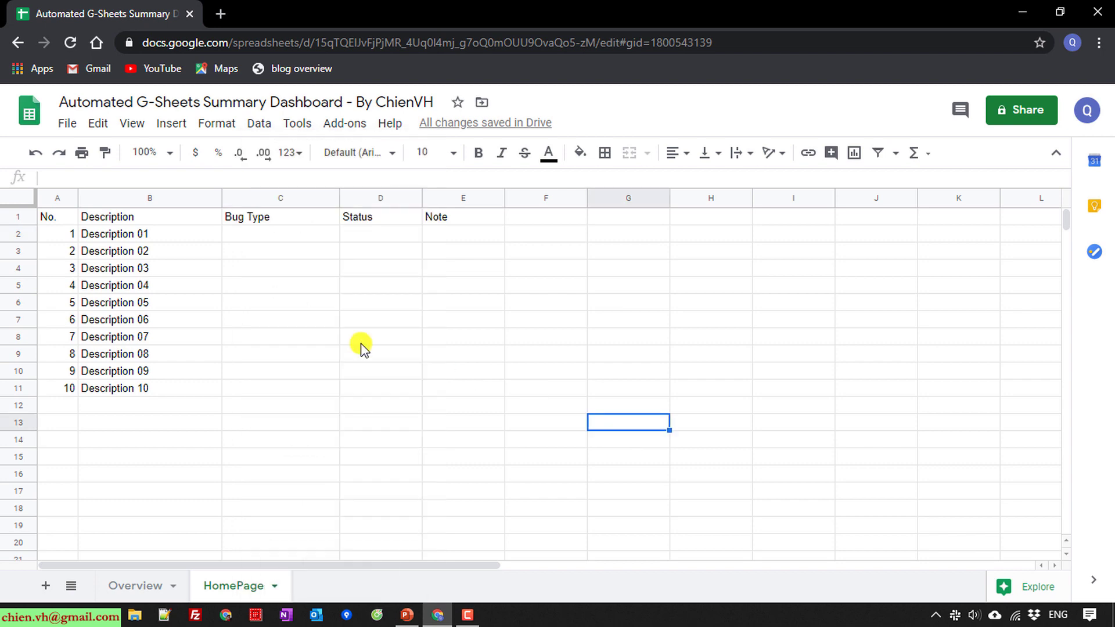
- Give C2 a data validation list of items 'Bug, Improvement'
click(256, 236)
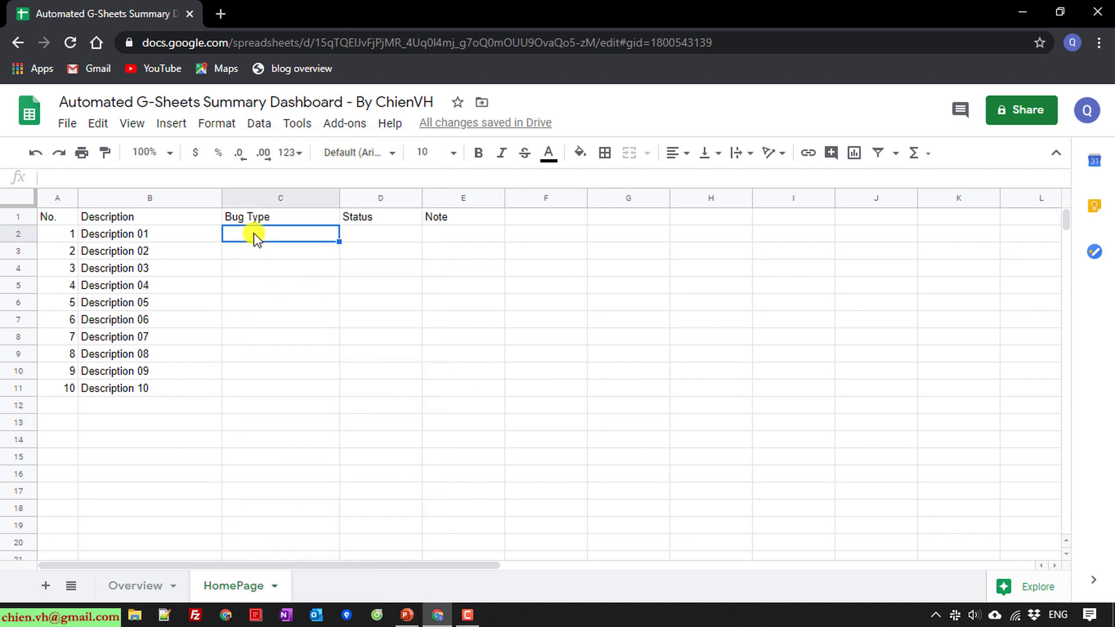
click(263, 129)
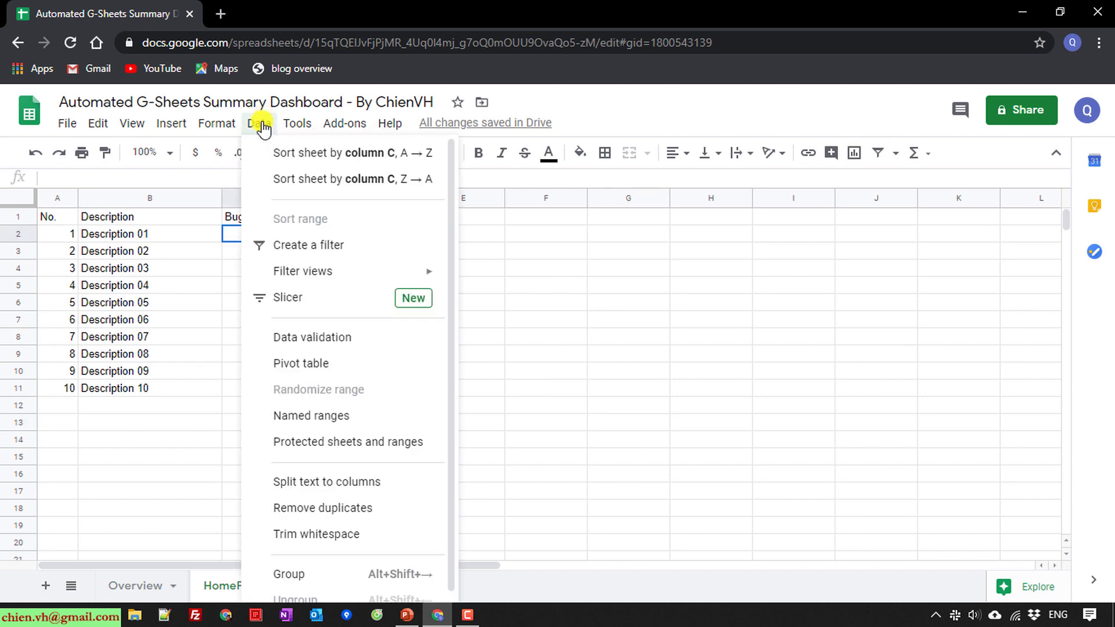
scroll(349, 360, down, 1)
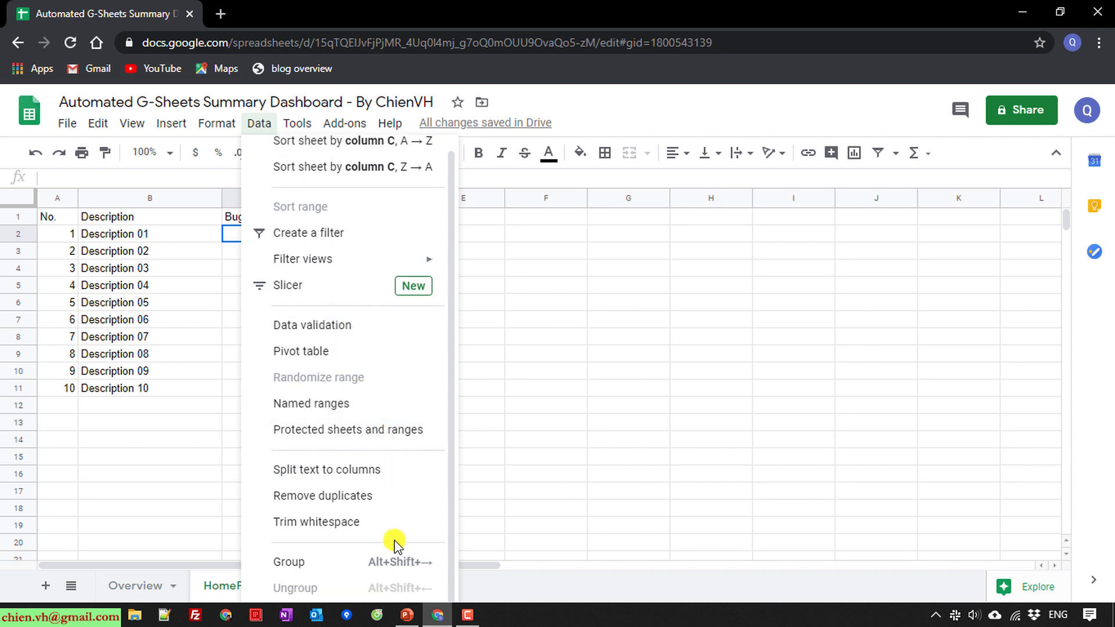
click(335, 328)
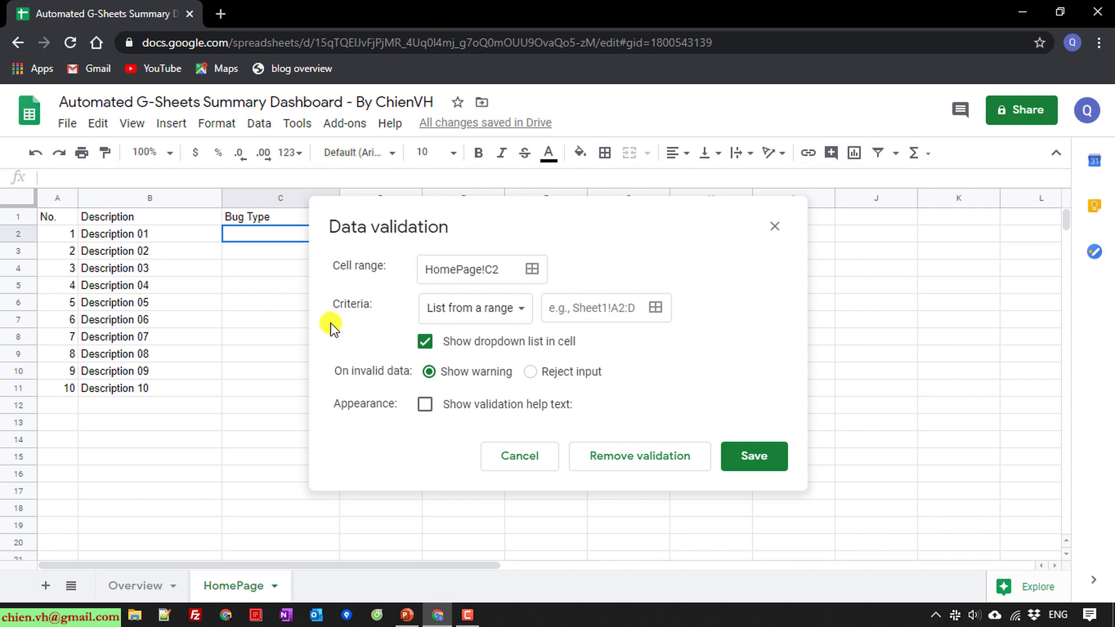
click(520, 310)
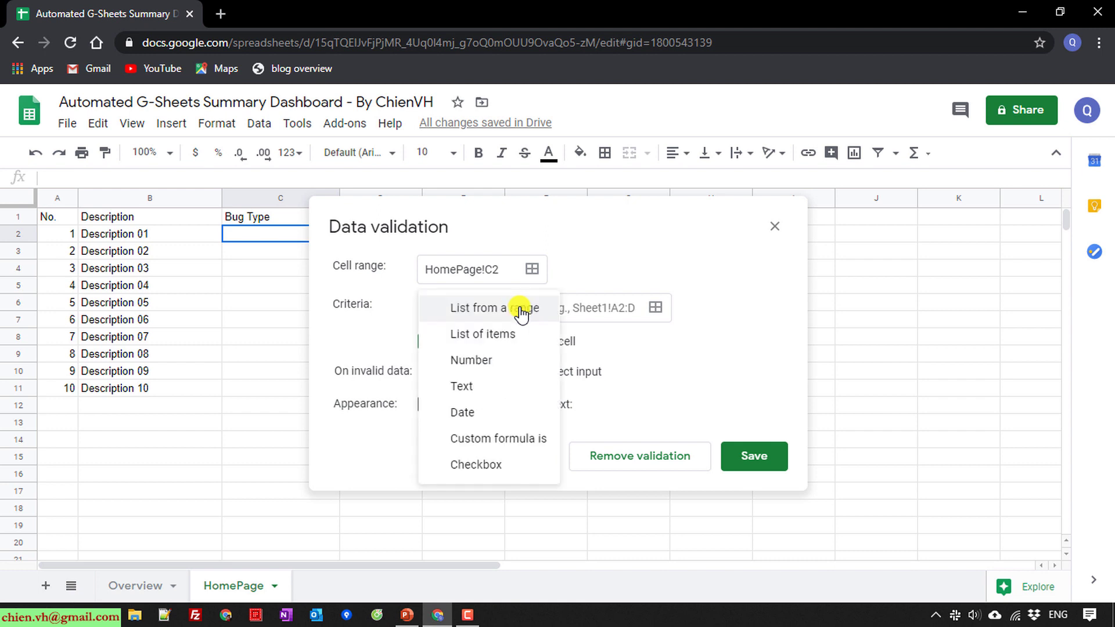
click(492, 343)
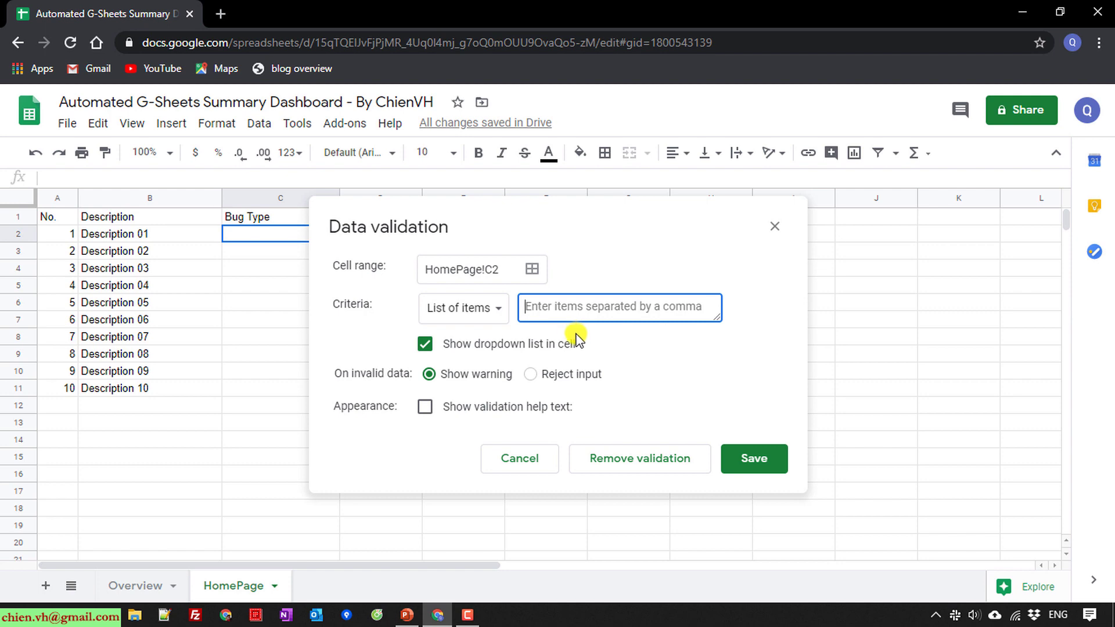
text(Bug)
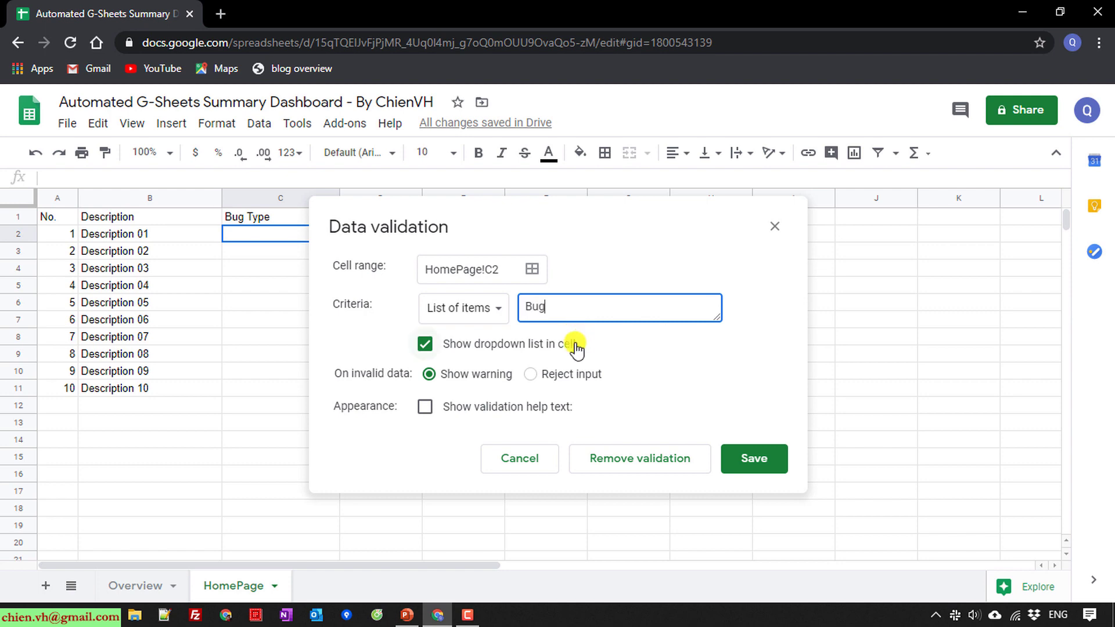
text(, Im)
key(BackSpace)
key(BackSpace)
text(Imr)
key(BackSpace)
text(provement)
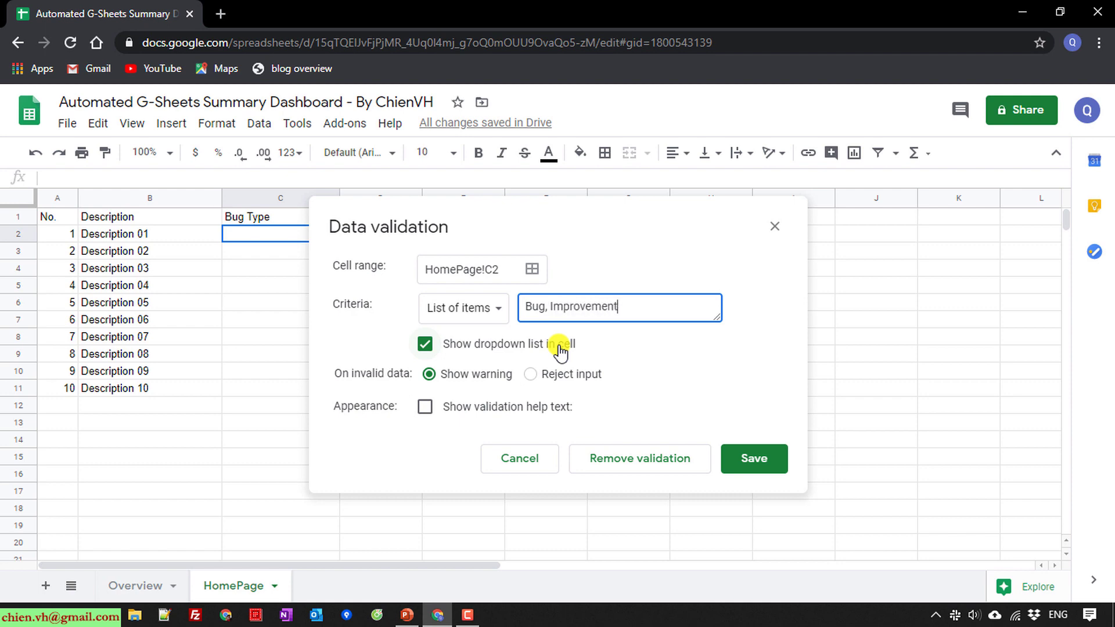
click(753, 459)
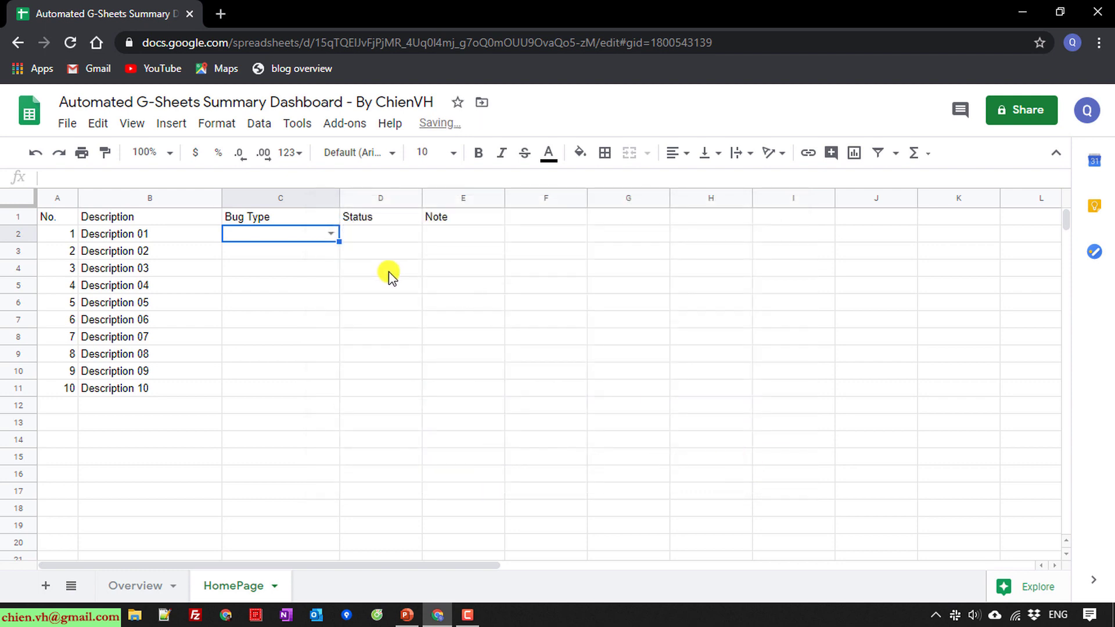
- Copy the C2 dropdown down through C11
click(385, 272)
click(324, 236)
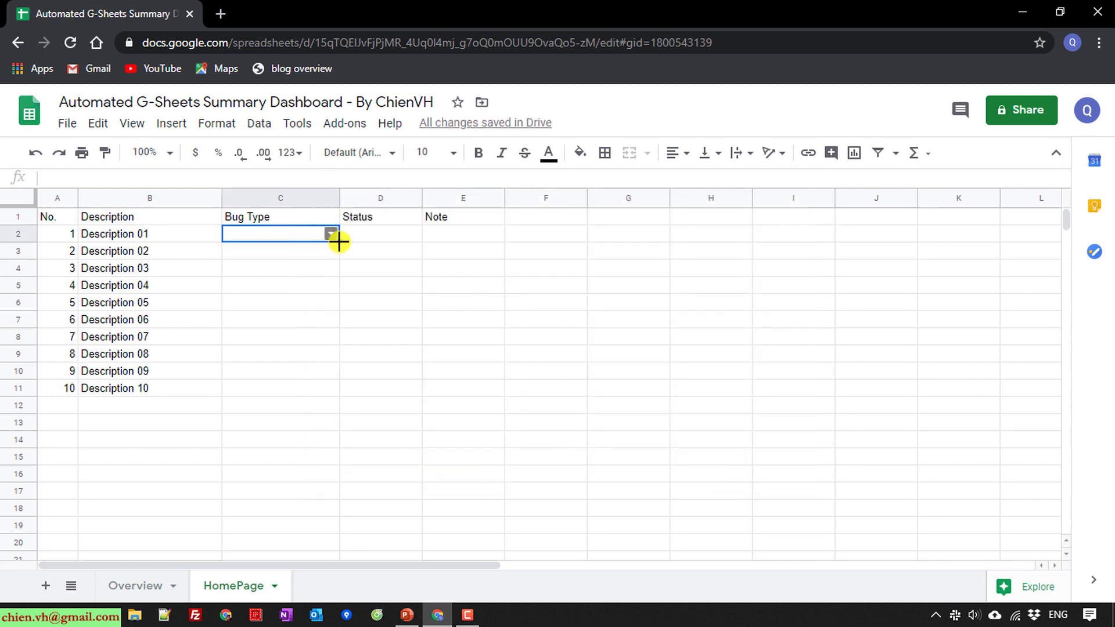
drag(339, 242, 325, 391)
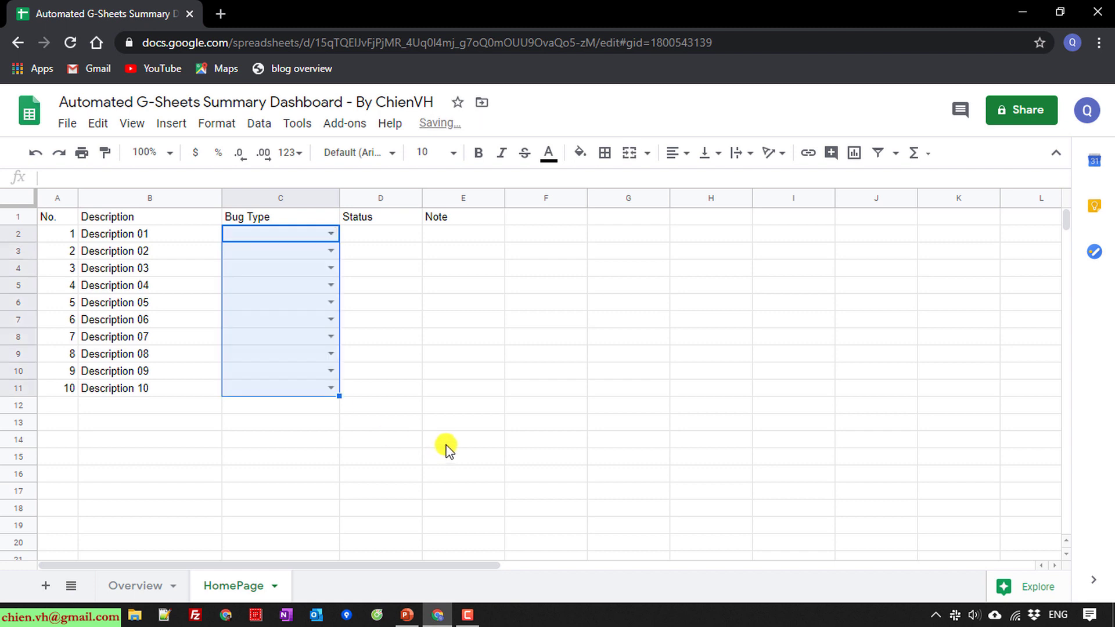
- Widen the Status column, checking the PowerPoint example table
click(451, 442)
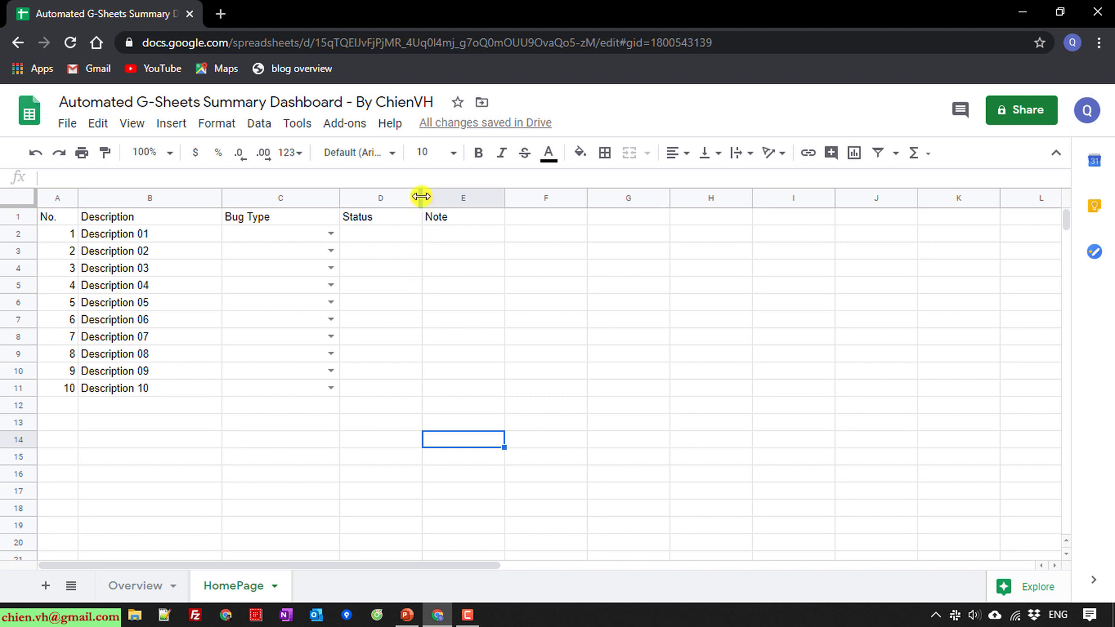
drag(422, 196, 456, 196)
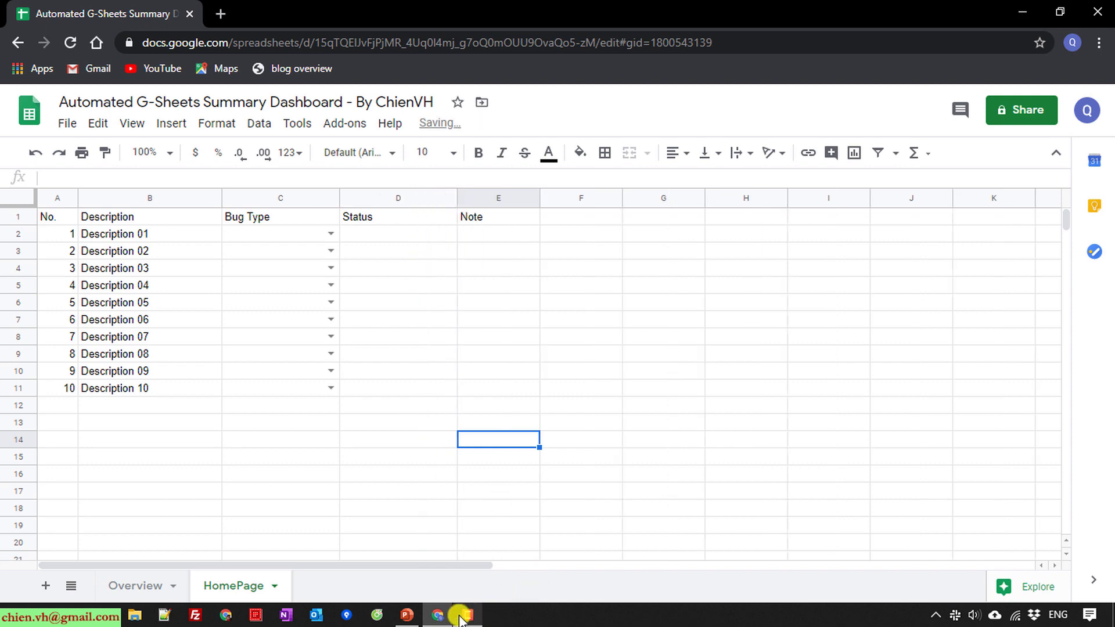
click(406, 616)
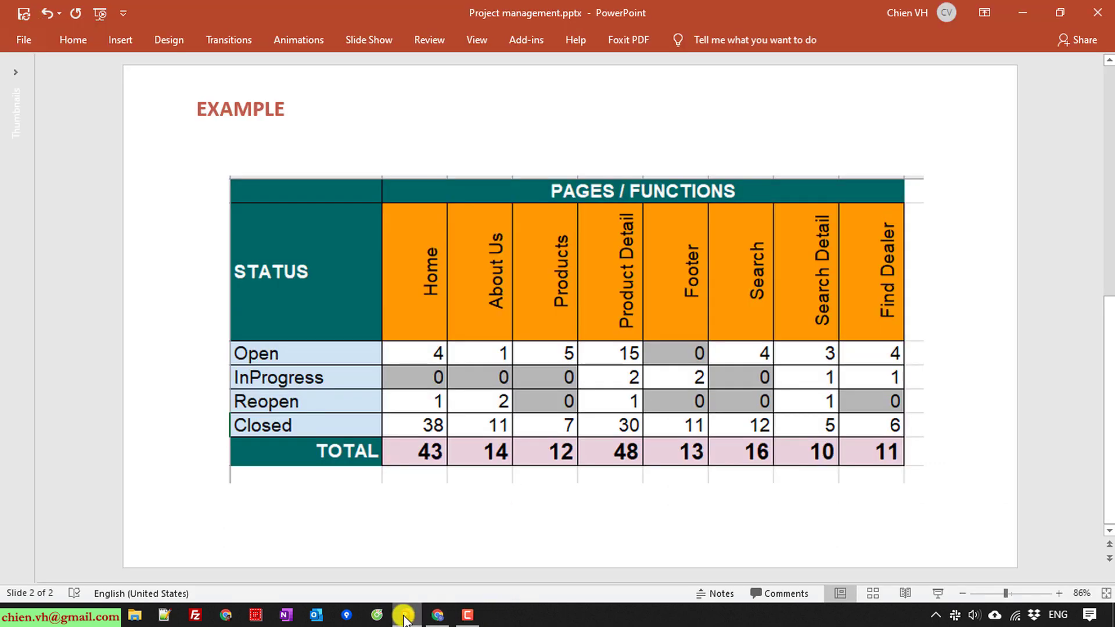
key(alt+Tab)
- Give D2 a data validation list of Open, Inprogress, Reopen and Closed
click(393, 235)
right_click(394, 235)
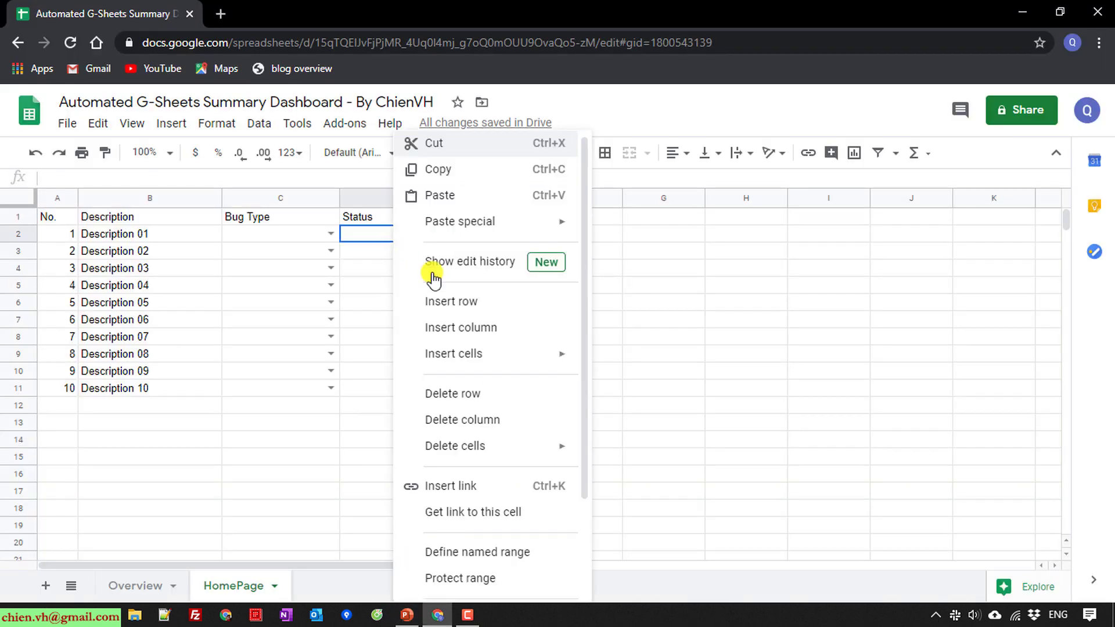
scroll(442, 325, down, 2)
click(490, 582)
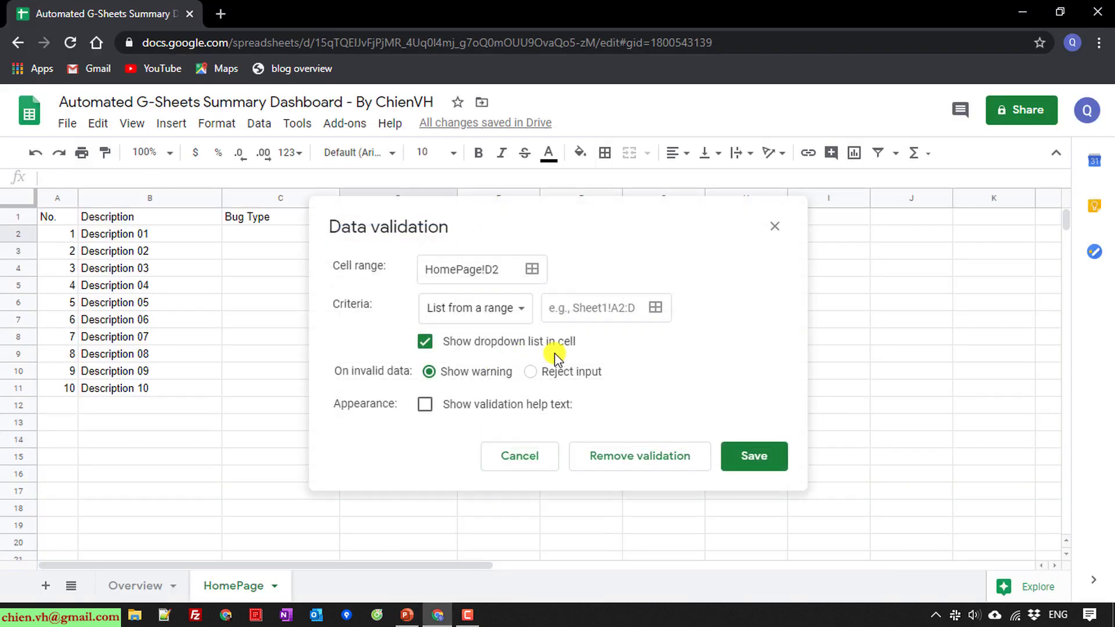
click(521, 311)
click(479, 334)
click(590, 308)
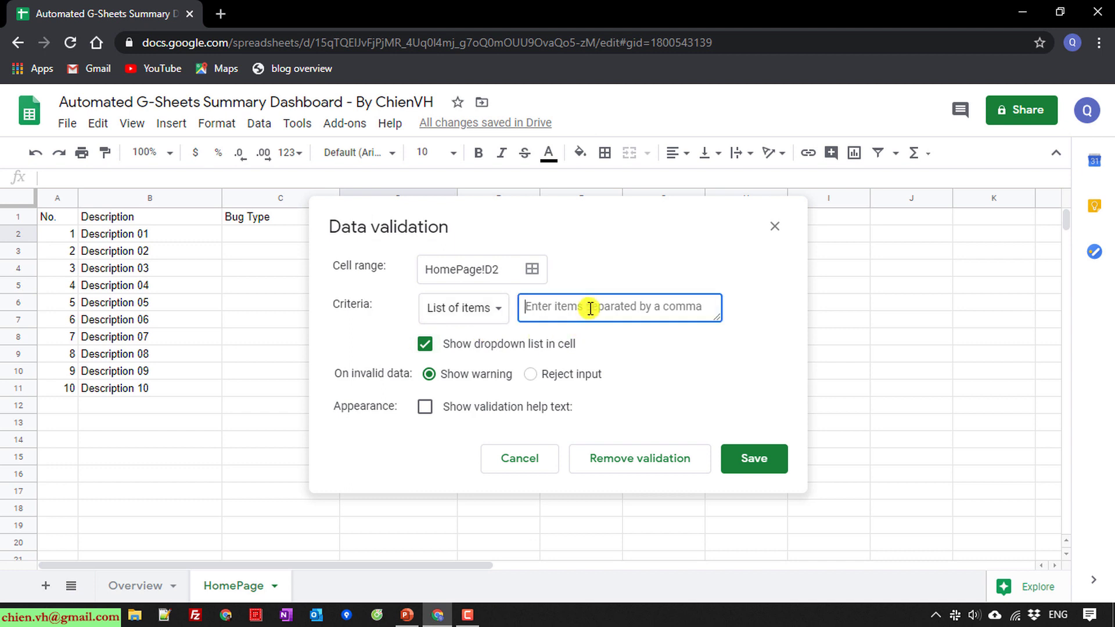
text(Open, Inprogress,)
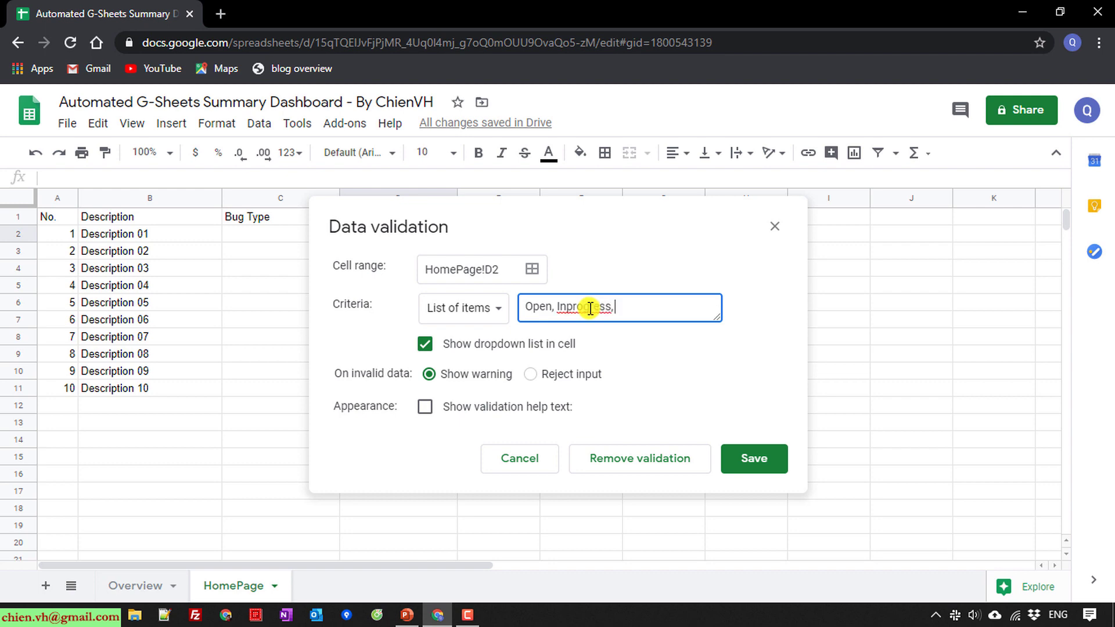
key(alt+Tab)
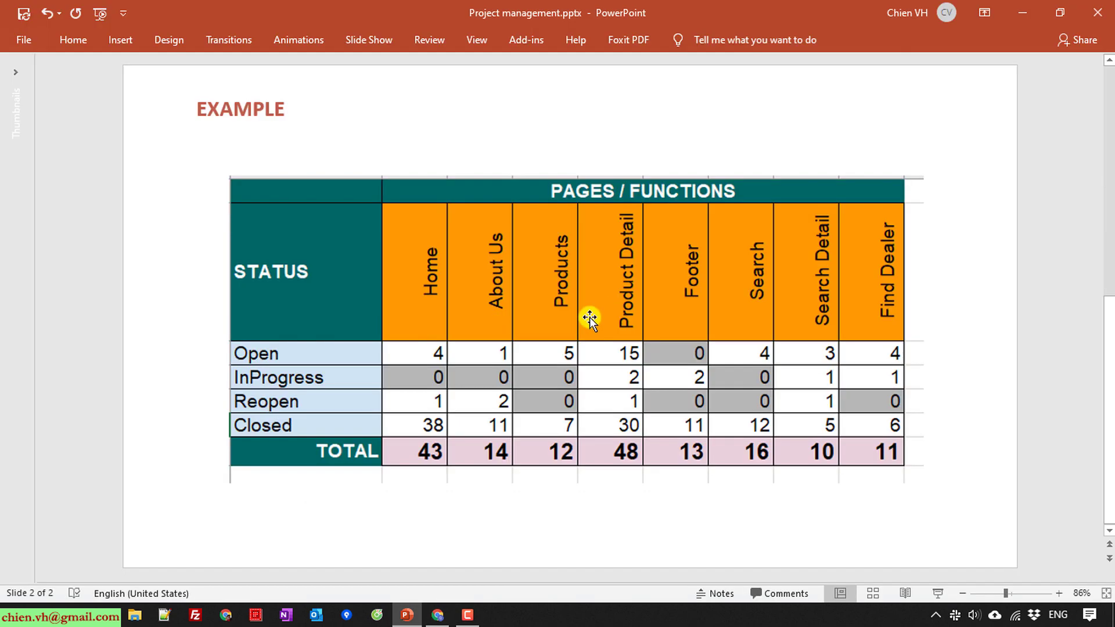
key(alt+Tab)
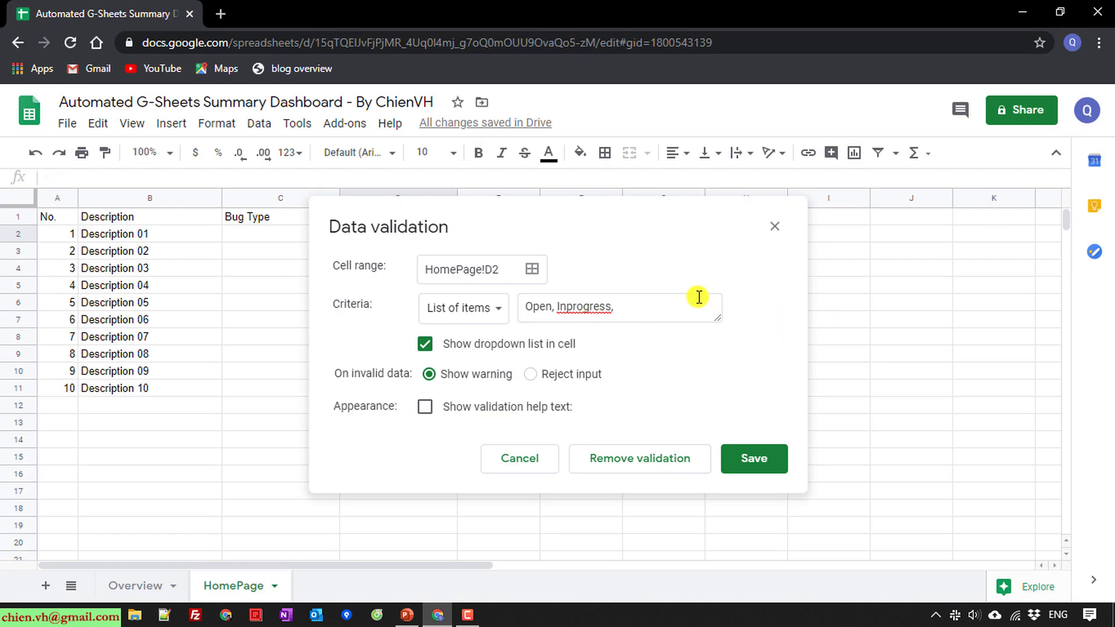
click(674, 304)
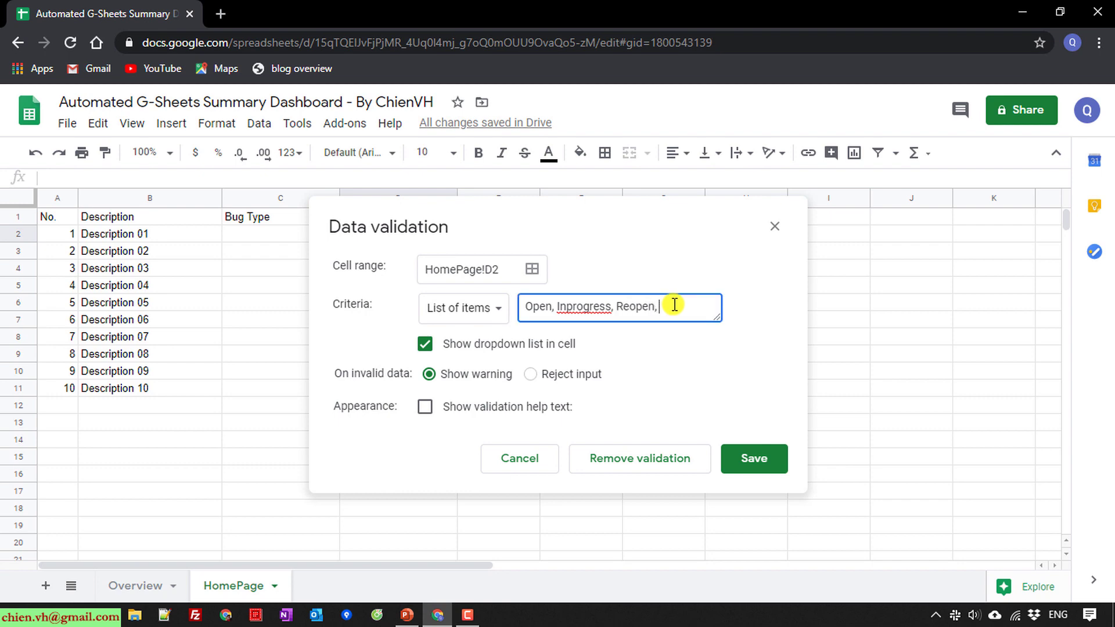
key(alt+Tab)
key(alt+Tab)
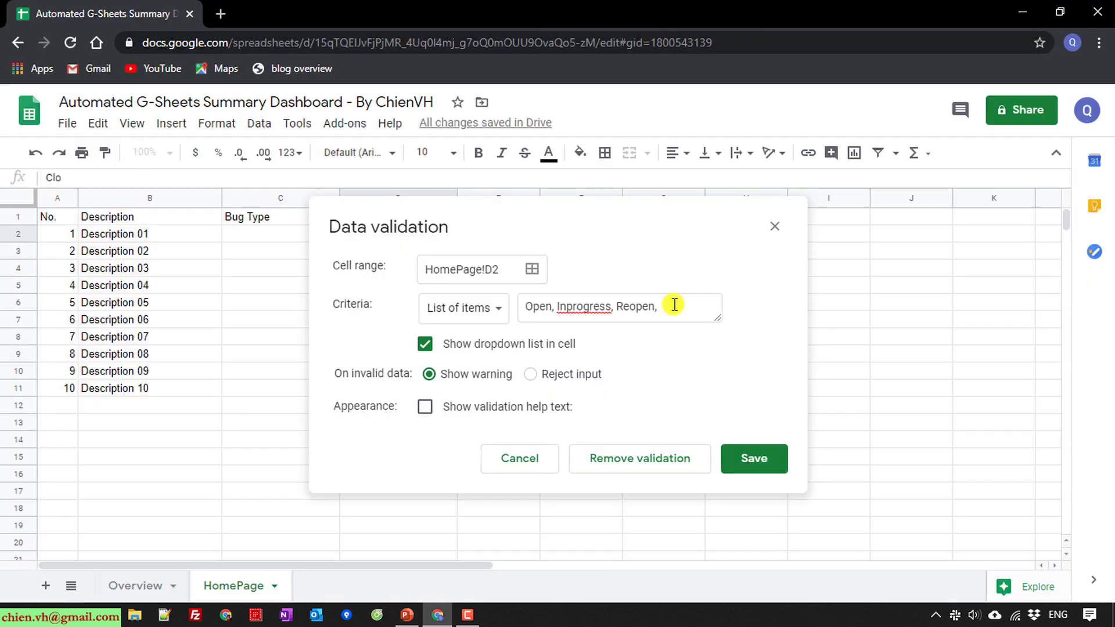
click(674, 304)
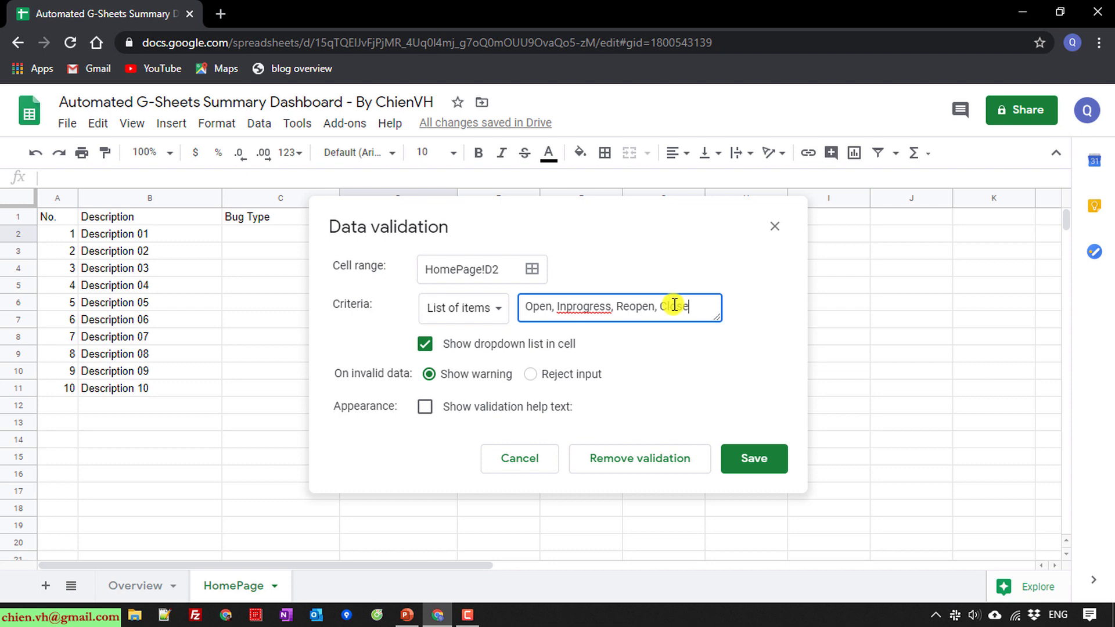
click(751, 463)
- Copy the D2 dropdown down through D11
click(557, 386)
click(404, 235)
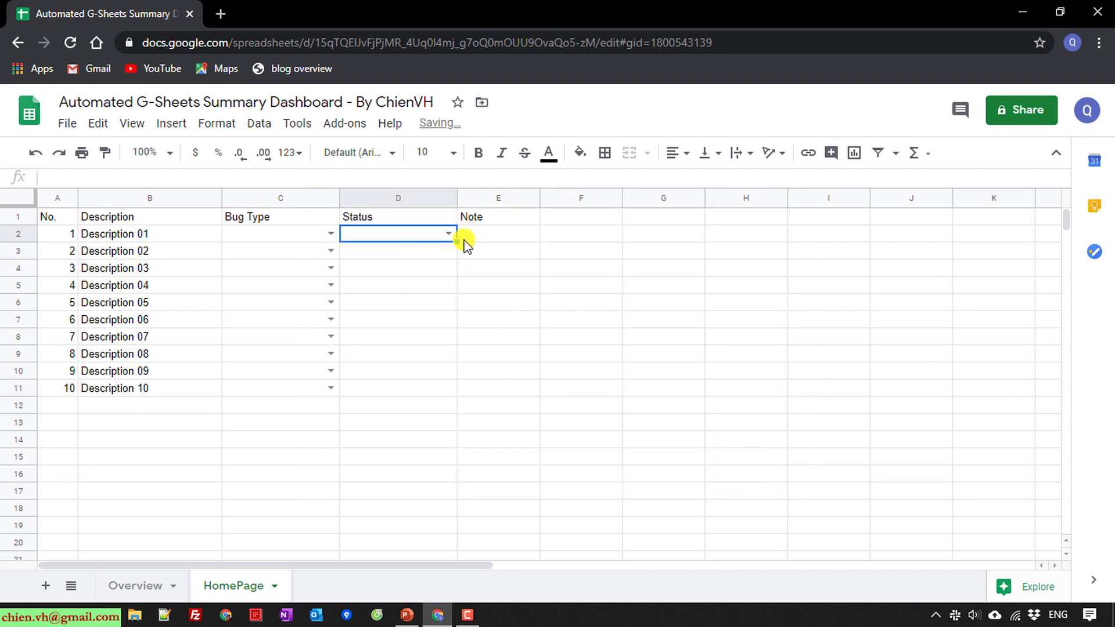
drag(458, 248, 478, 391)
- Set Bug Type in C2:C6 to Bug, Improvement, Bug, Improvement, Bug
click(661, 337)
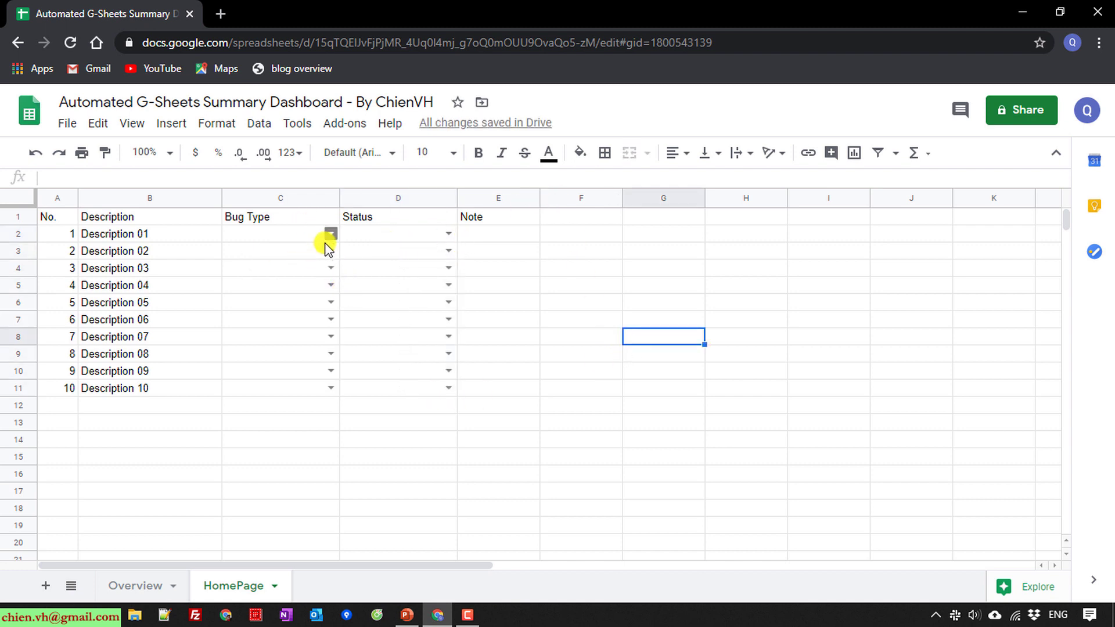
click(330, 235)
click(241, 254)
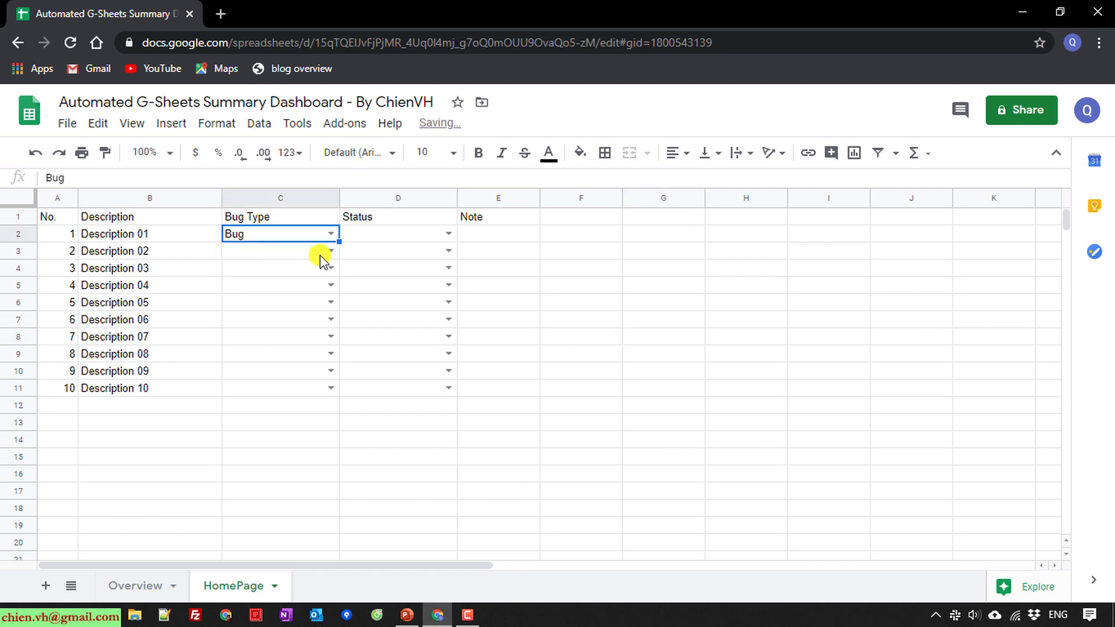
click(330, 251)
click(273, 288)
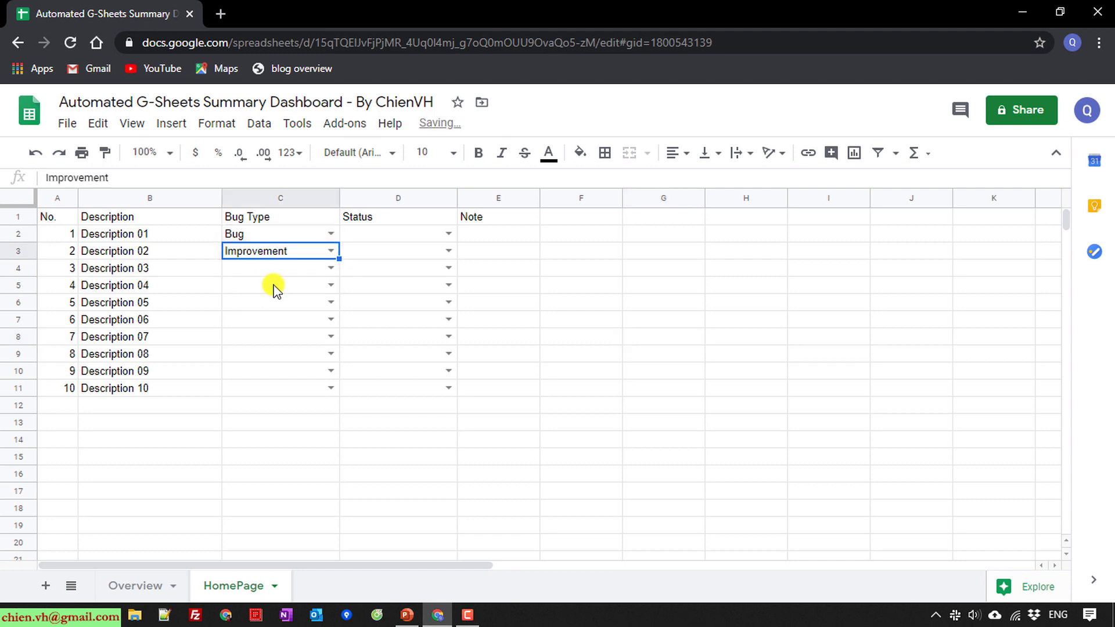
click(330, 268)
click(239, 288)
click(330, 285)
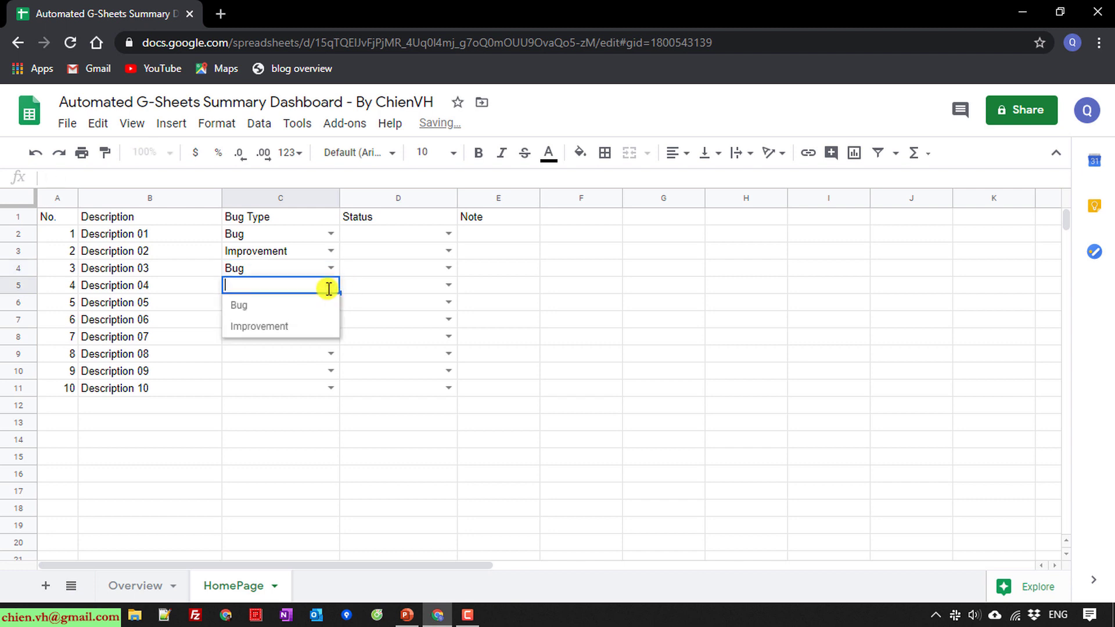
click(283, 324)
click(330, 302)
click(316, 323)
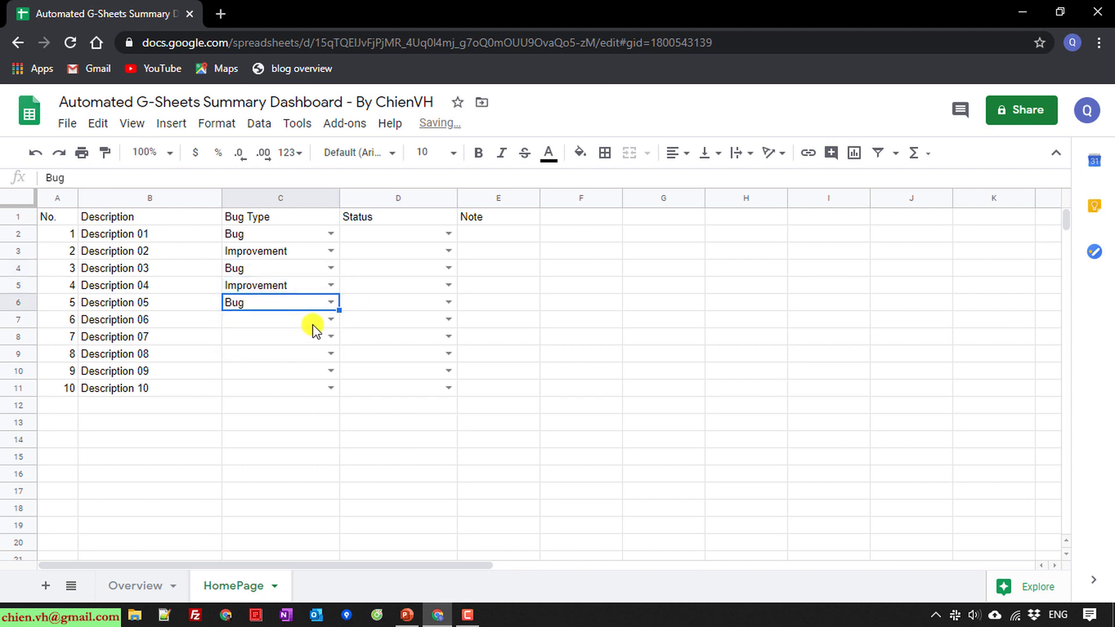
- Set C7 to Improvement and C8:C11 all to Bug
click(329, 319)
click(244, 358)
click(330, 337)
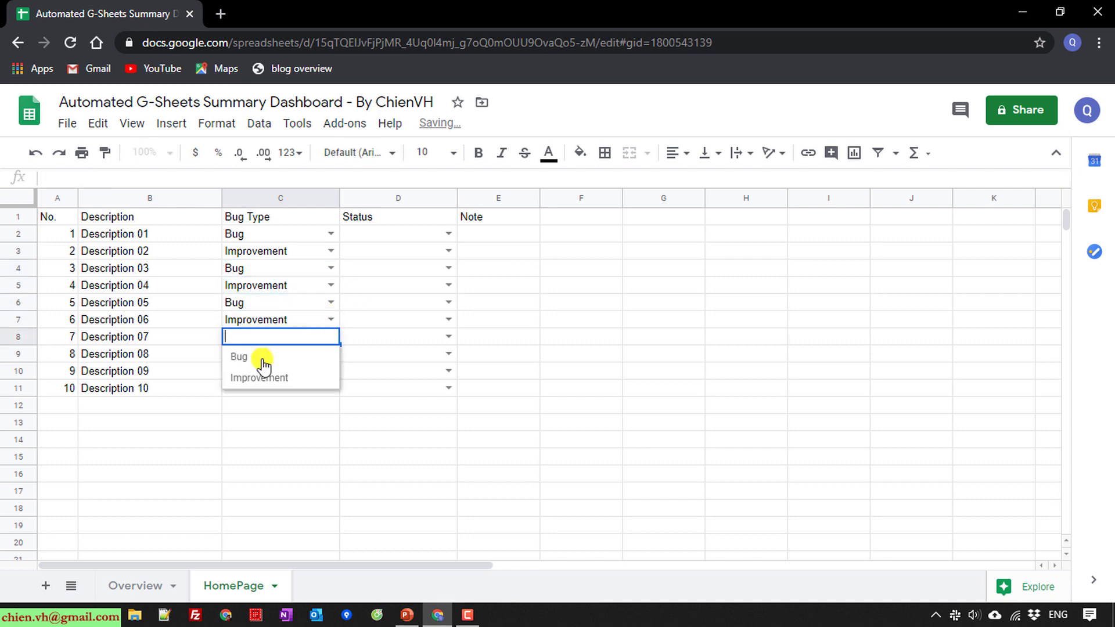
click(258, 357)
click(331, 353)
click(264, 369)
click(331, 371)
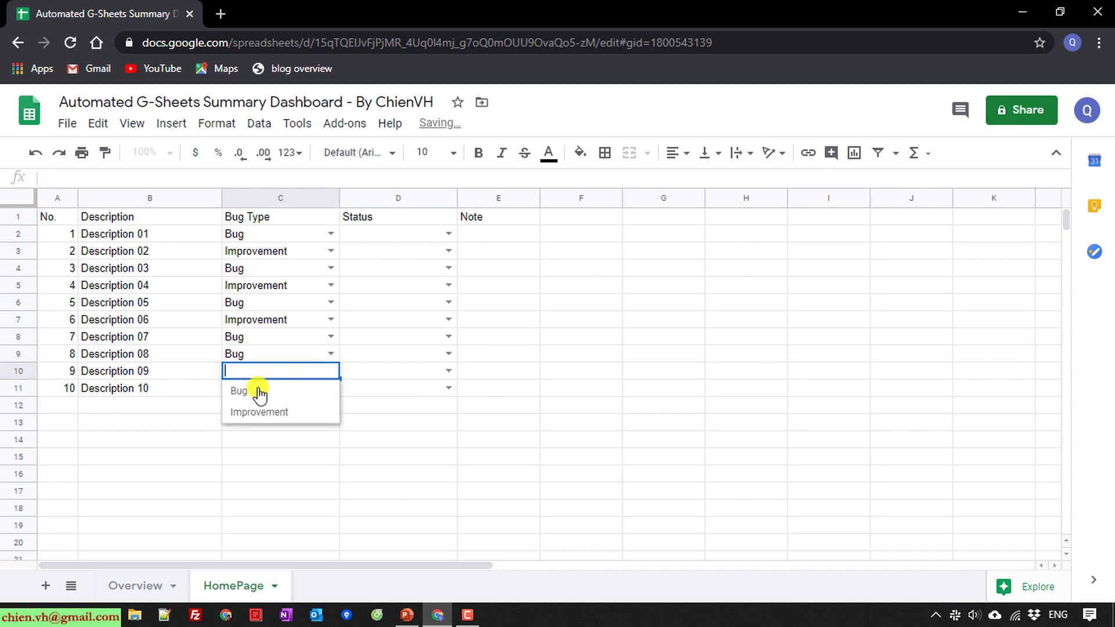
click(262, 389)
click(332, 387)
click(236, 410)
click(574, 388)
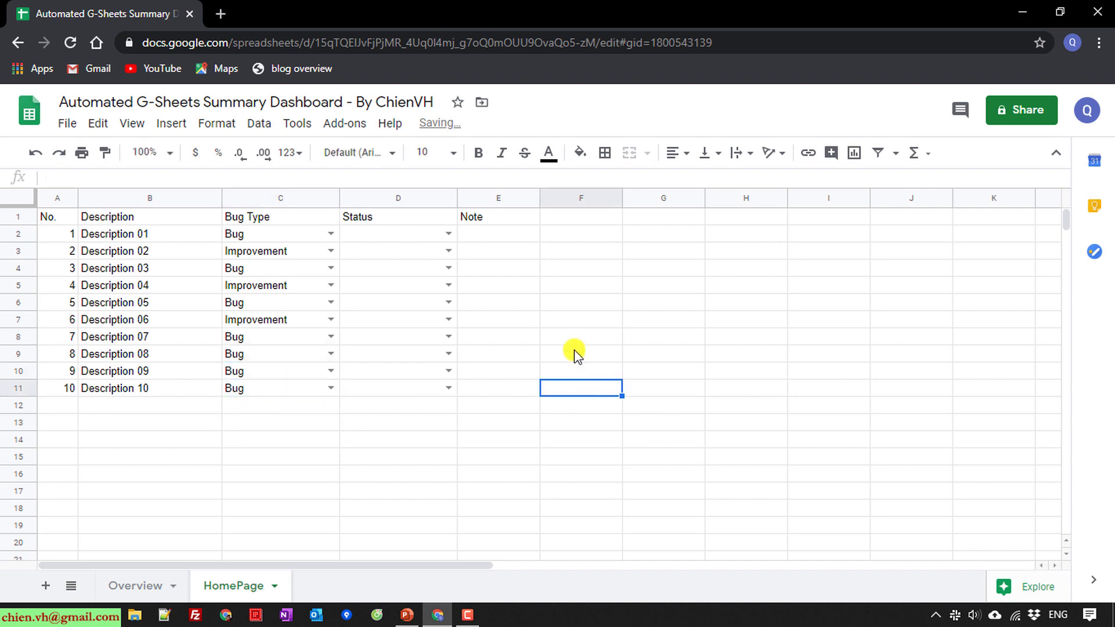
- Set Status to Open in D2:D4 and fill Open down to D11
click(448, 235)
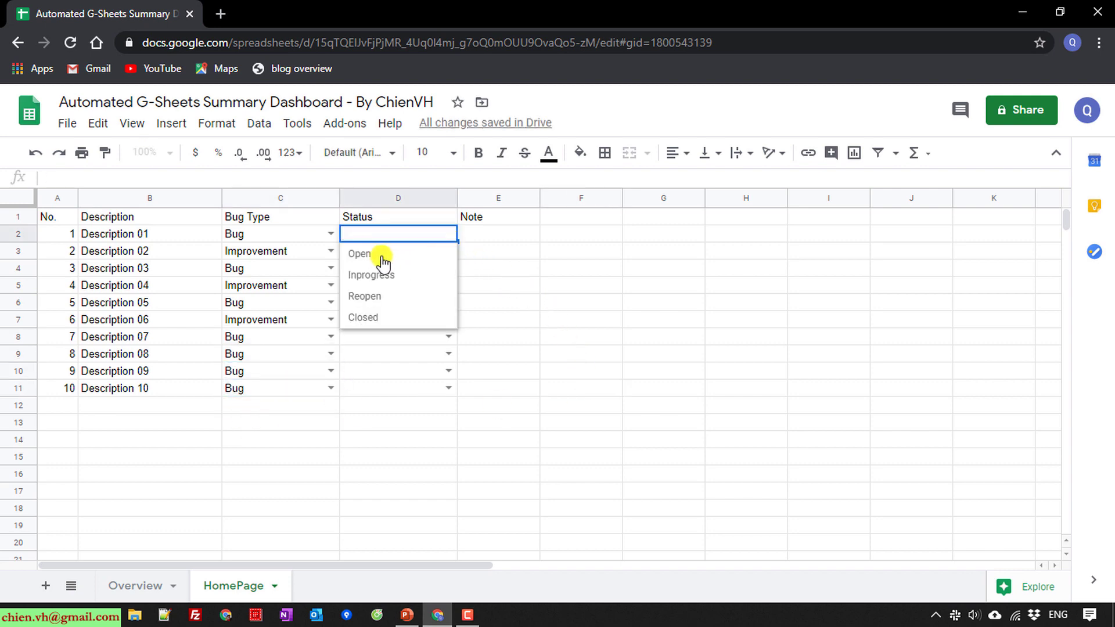
click(380, 253)
click(436, 251)
click(448, 251)
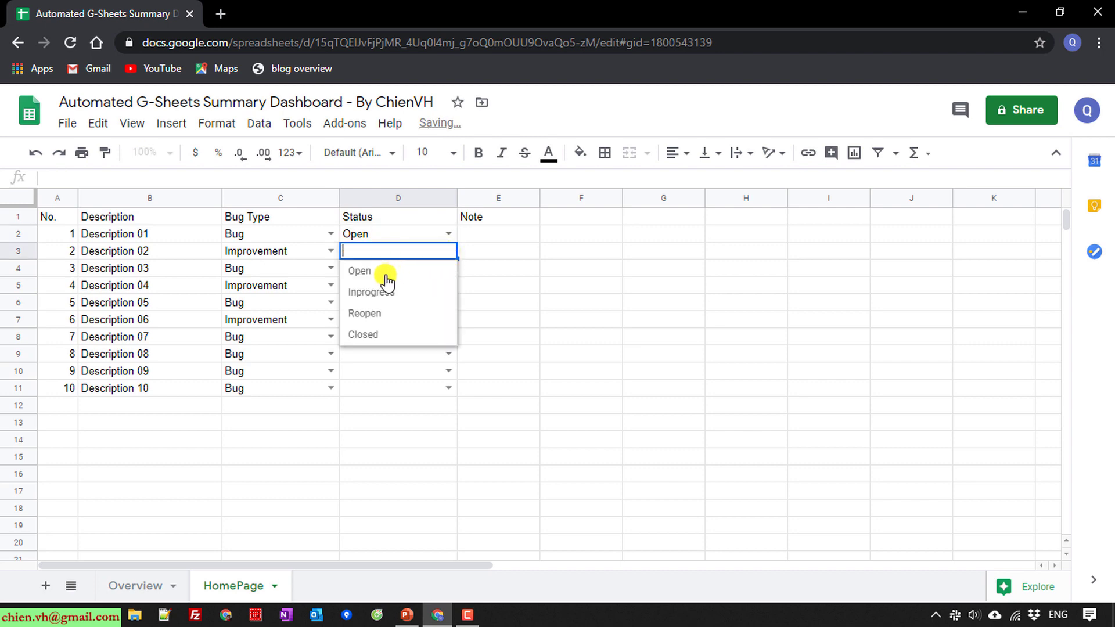
click(384, 272)
click(448, 268)
click(366, 290)
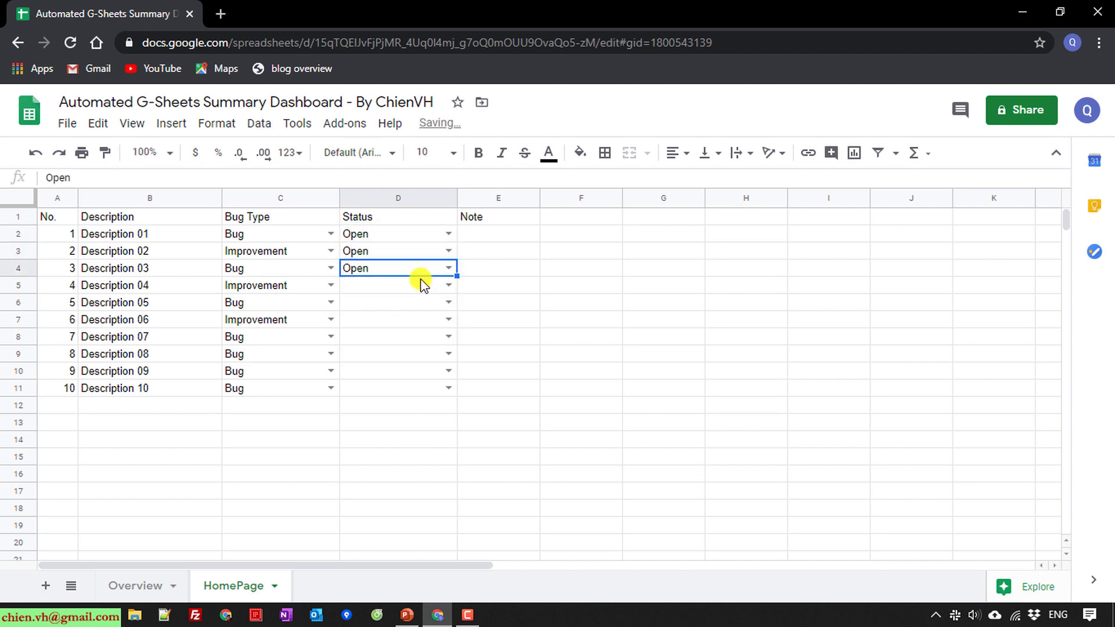
drag(455, 278, 447, 385)
click(557, 374)
- Change D6 to Inprogress, D8 to Closed, D10 and D3 to Reopen; widen Note
click(448, 302)
click(409, 343)
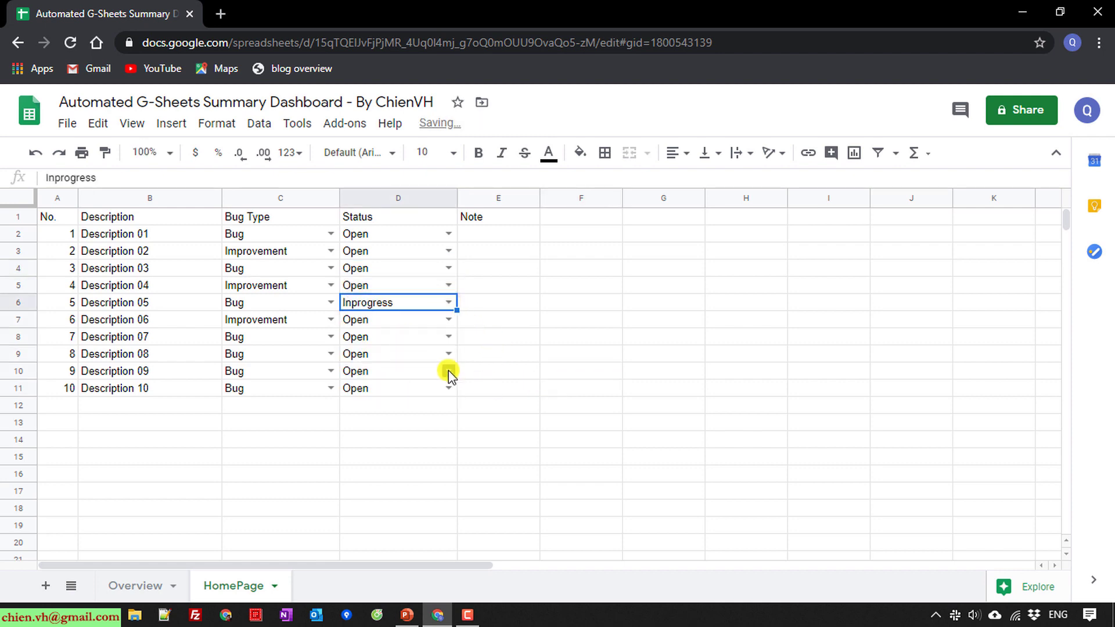
click(448, 337)
click(390, 418)
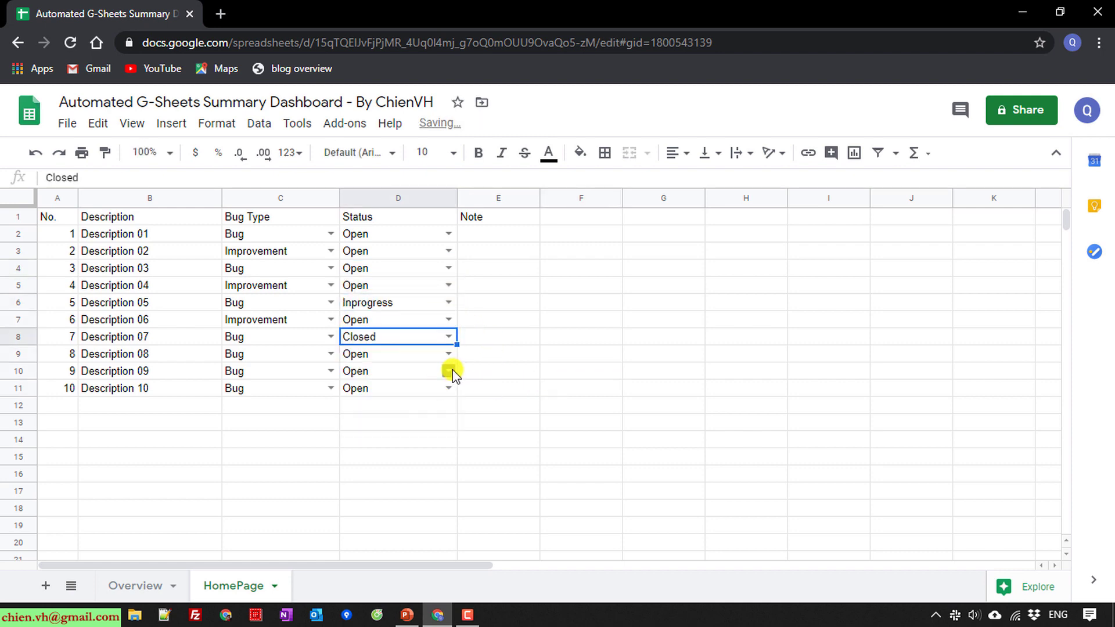
click(448, 371)
click(371, 433)
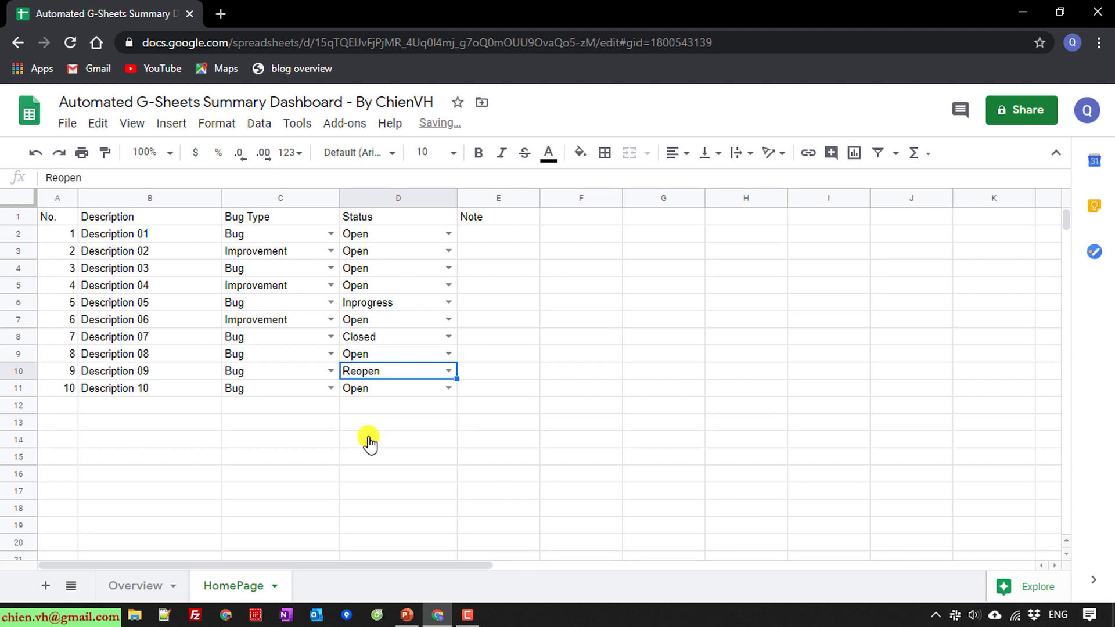
click(448, 251)
click(390, 313)
click(448, 320)
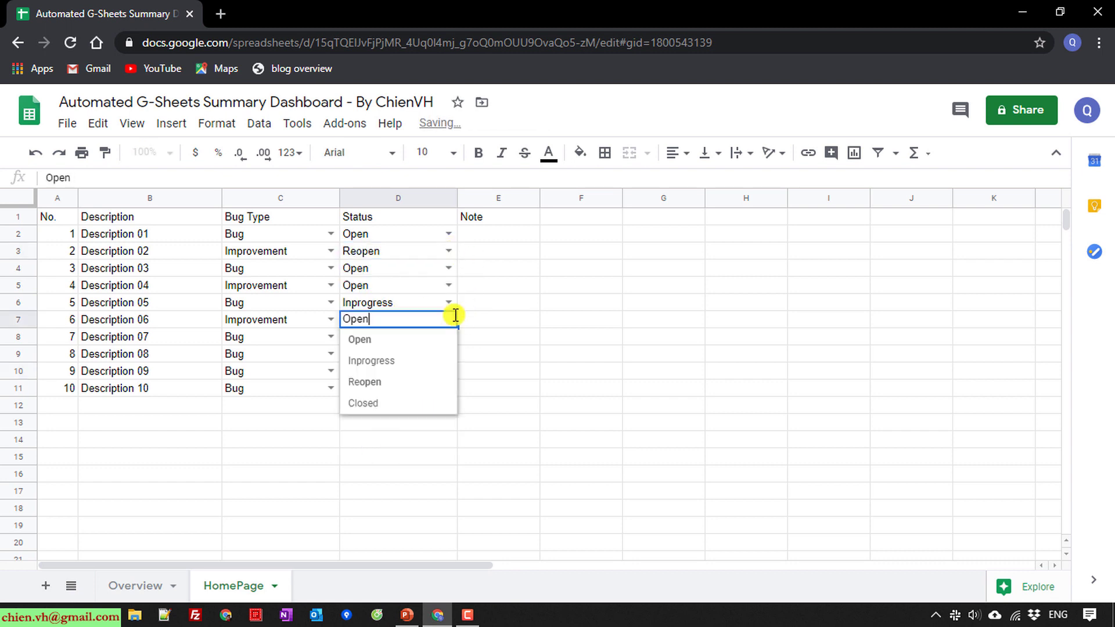
click(535, 218)
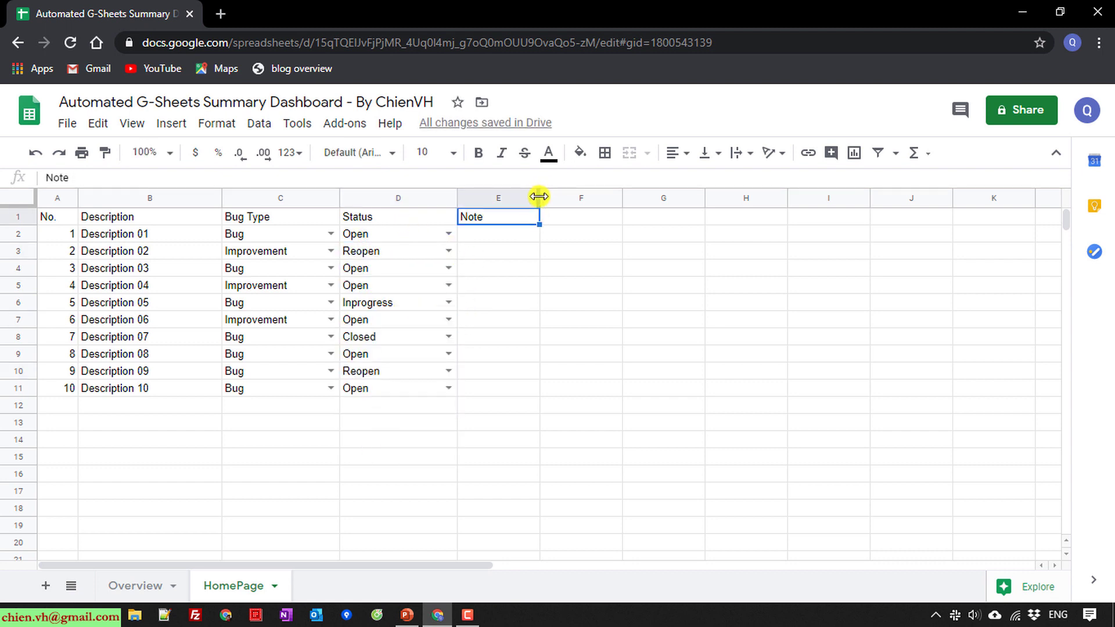
drag(538, 197, 635, 212)
- Centre-align the No. column (column A)
click(527, 498)
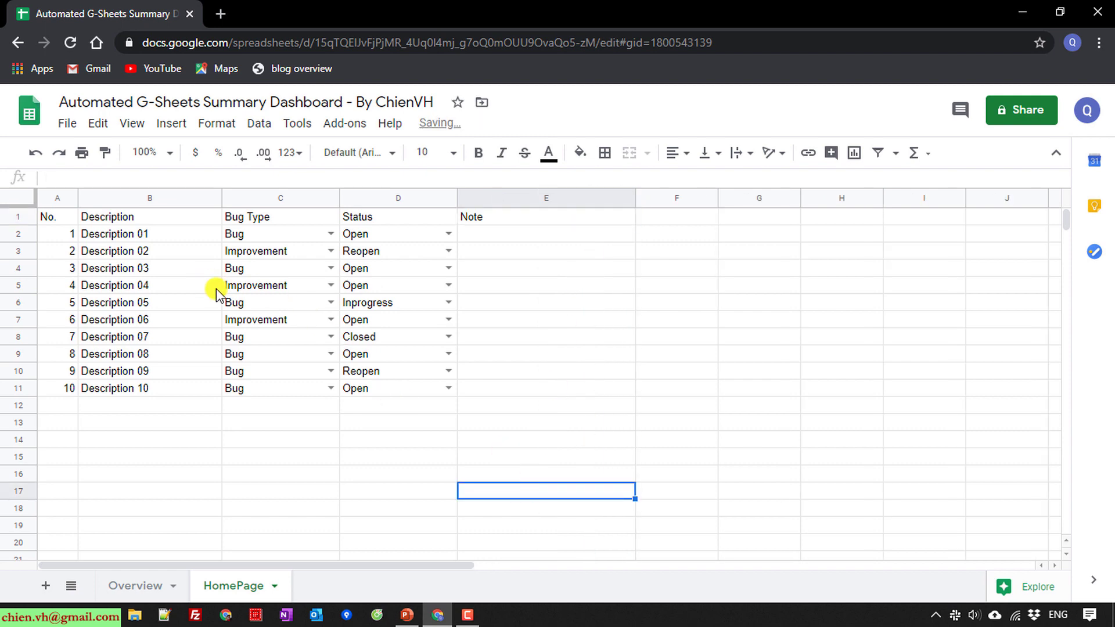
click(56, 200)
click(678, 153)
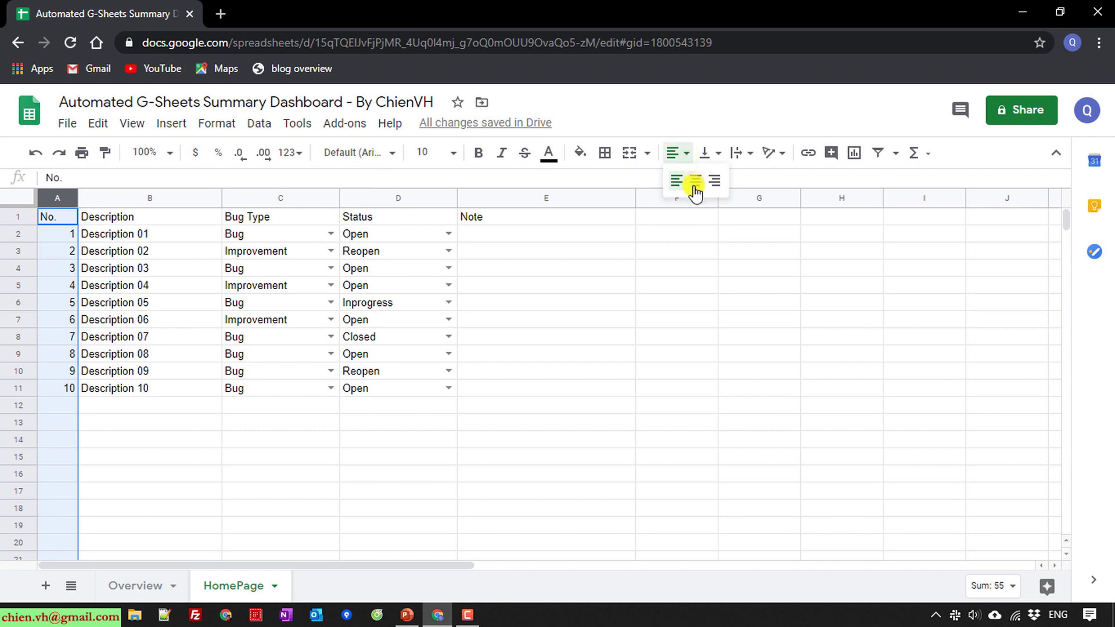
click(695, 183)
click(380, 473)
- Give header row A1:E1 a dark cyan fill with white bold text
drag(52, 218, 555, 222)
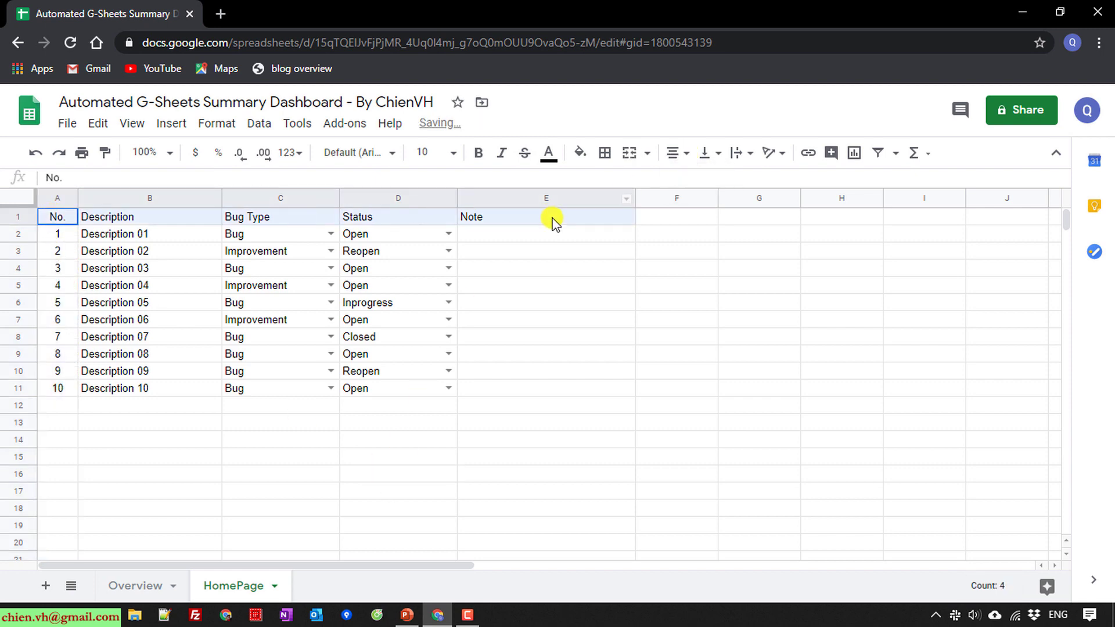
click(579, 152)
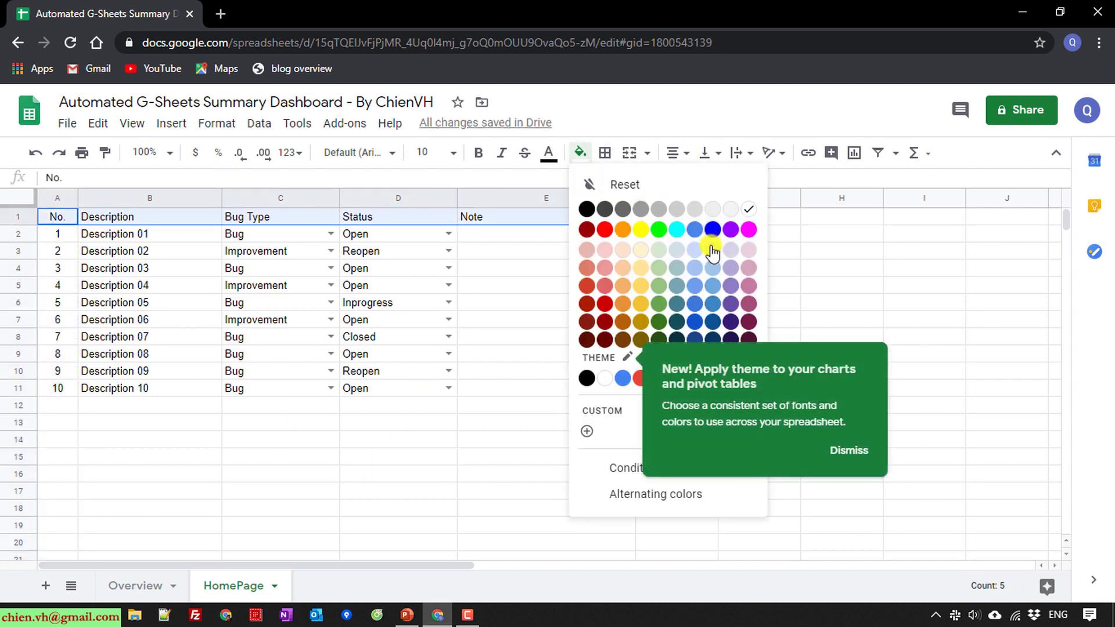
click(848, 451)
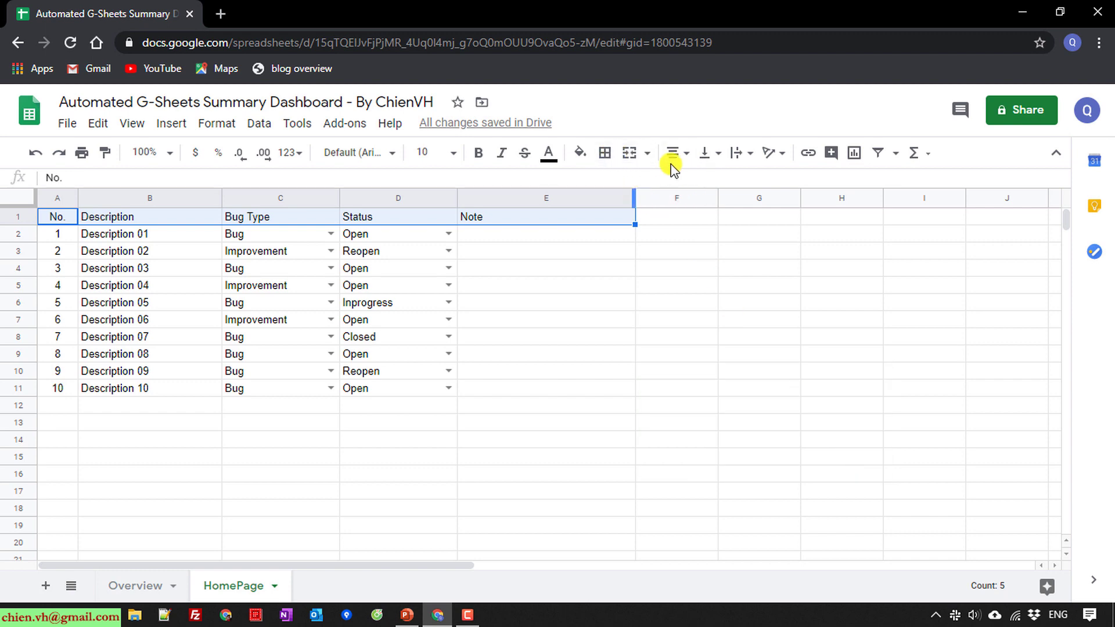
click(580, 154)
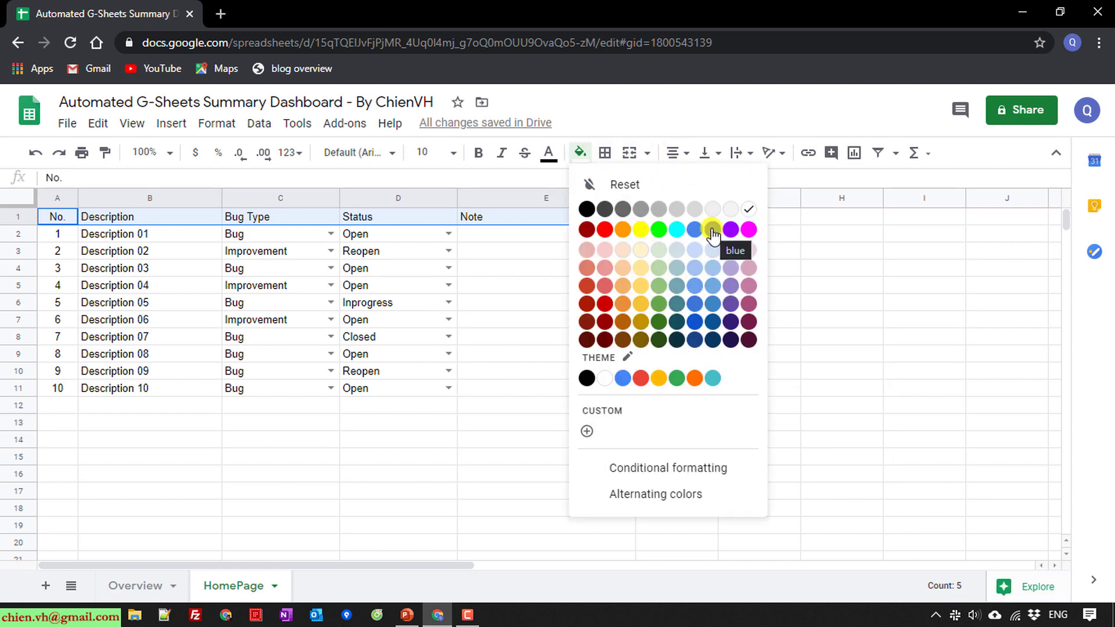
click(672, 325)
click(550, 153)
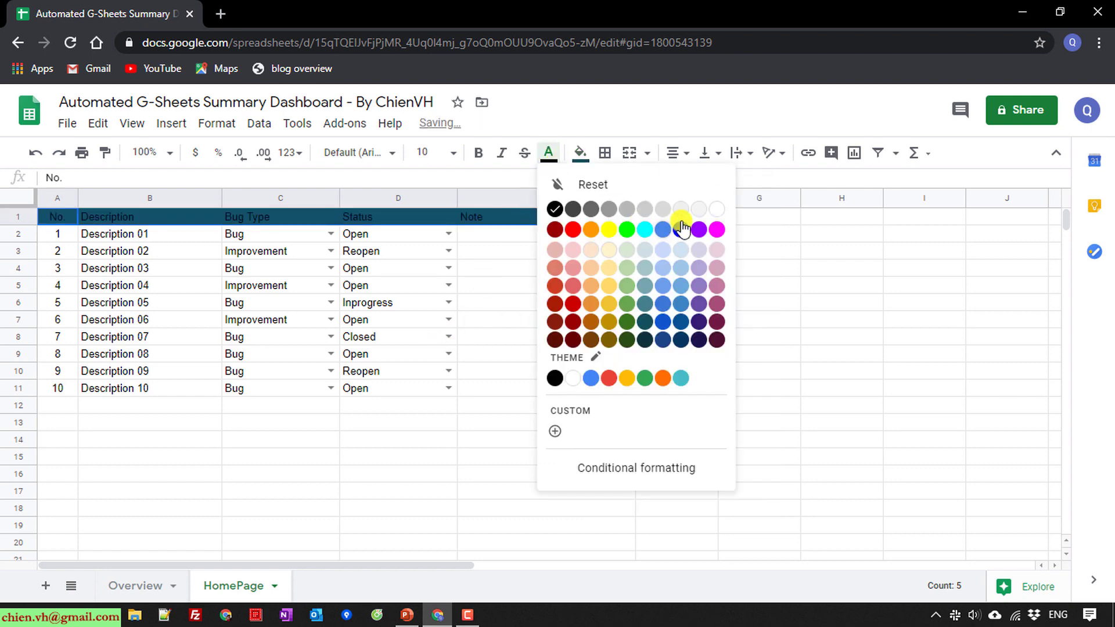
click(709, 209)
click(452, 153)
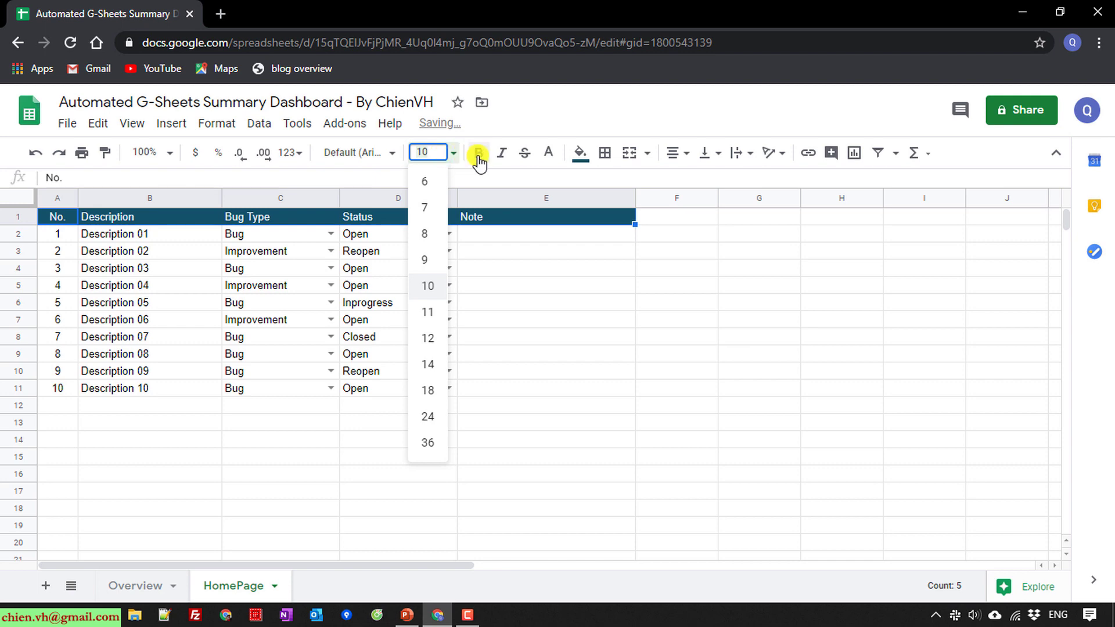
click(269, 424)
- Apply all borders to every cell of the table A1:E11
click(58, 224)
drag(57, 224, 569, 390)
click(604, 154)
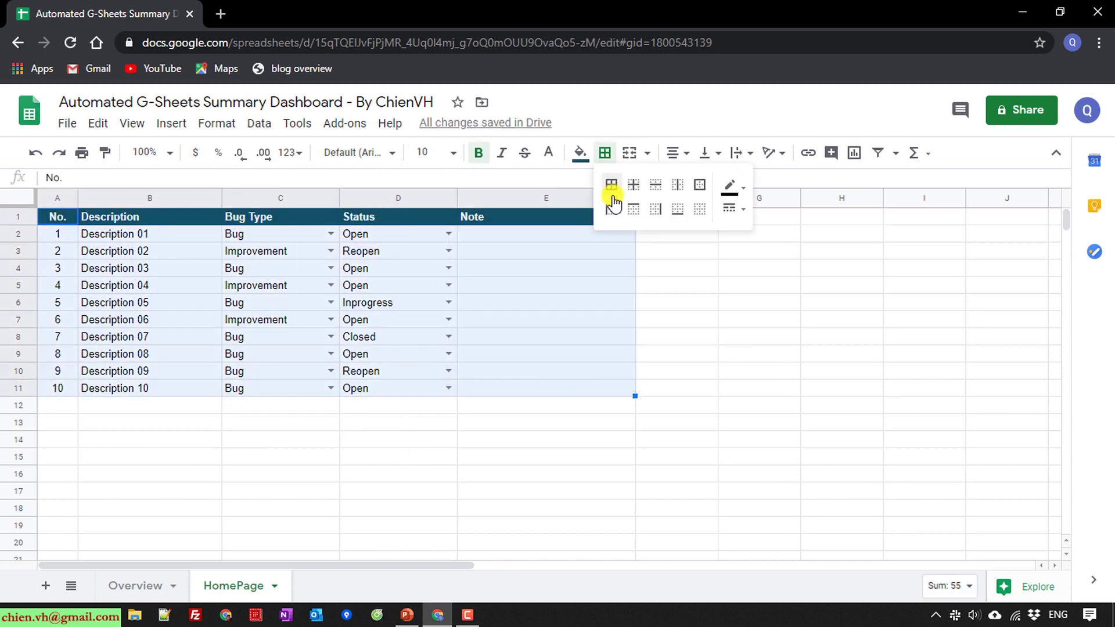
click(609, 188)
click(469, 493)
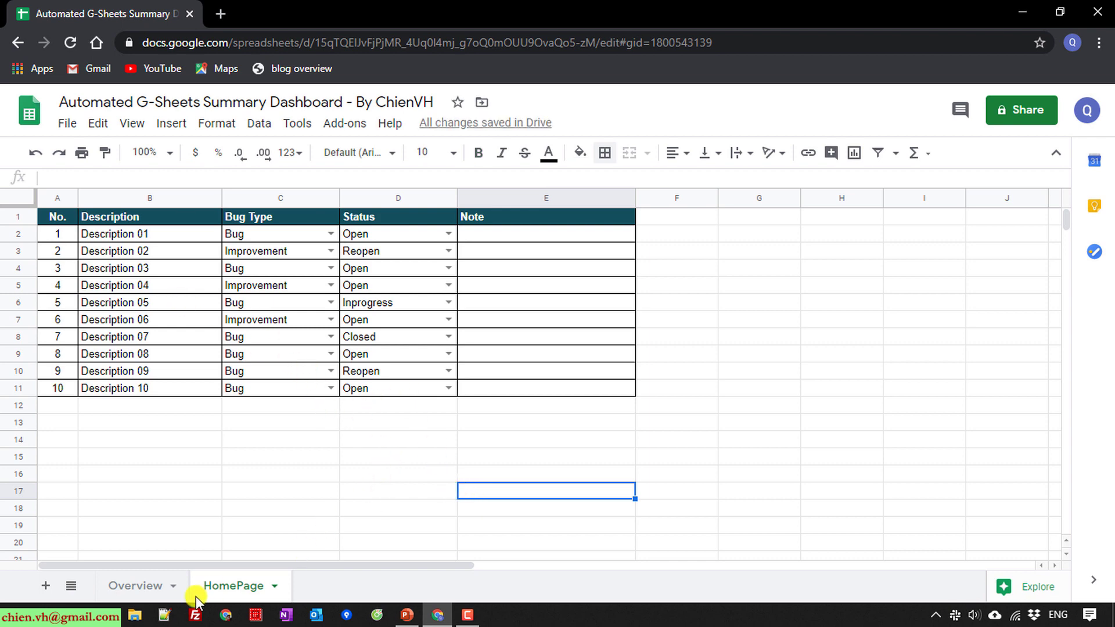
- Duplicate the HomePage sheet five times
right_click(247, 584)
click(243, 328)
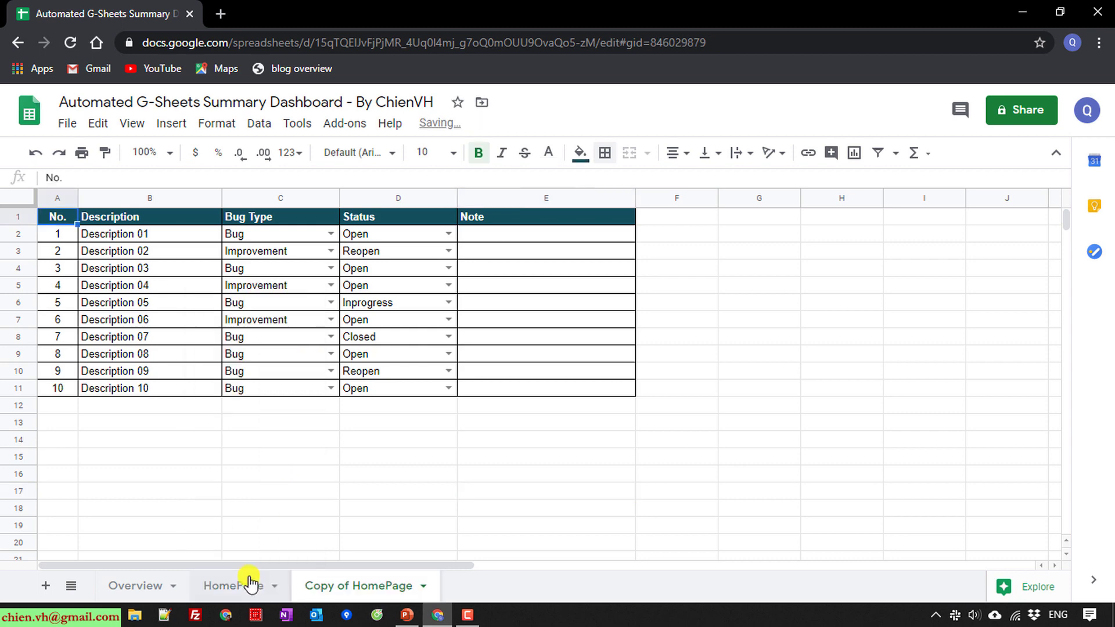
right_click(328, 585)
click(347, 327)
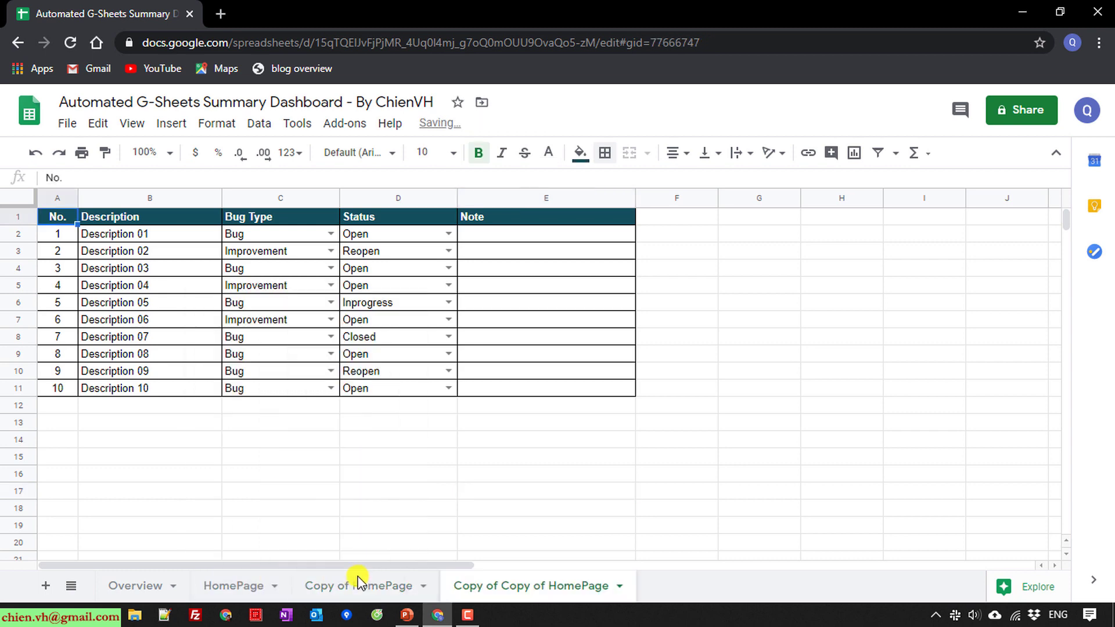
right_click(490, 584)
click(494, 328)
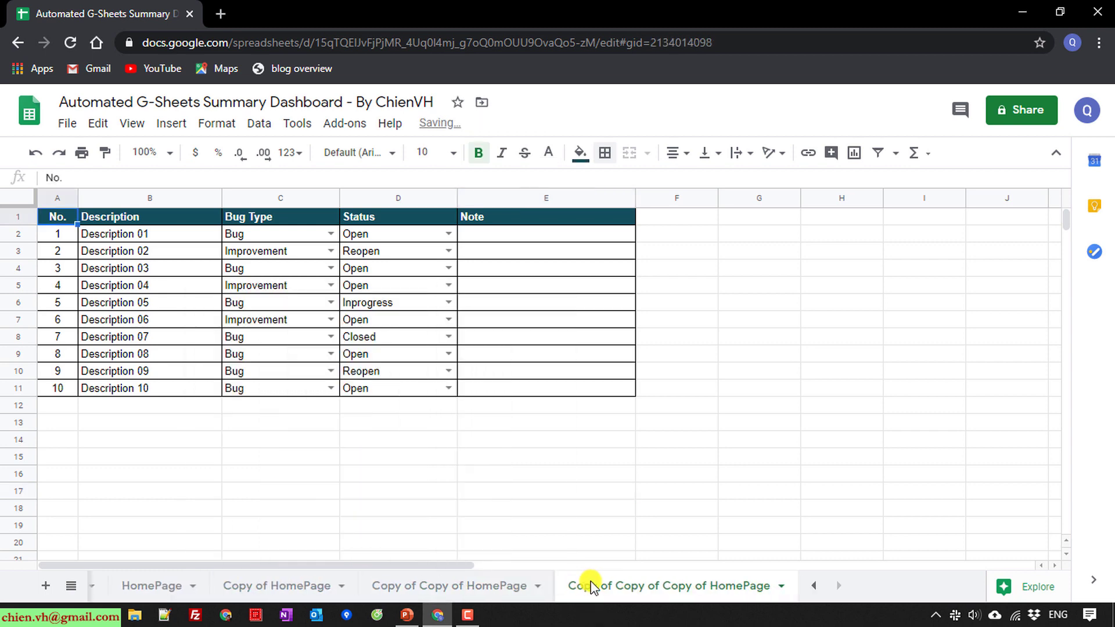
right_click(587, 585)
click(602, 336)
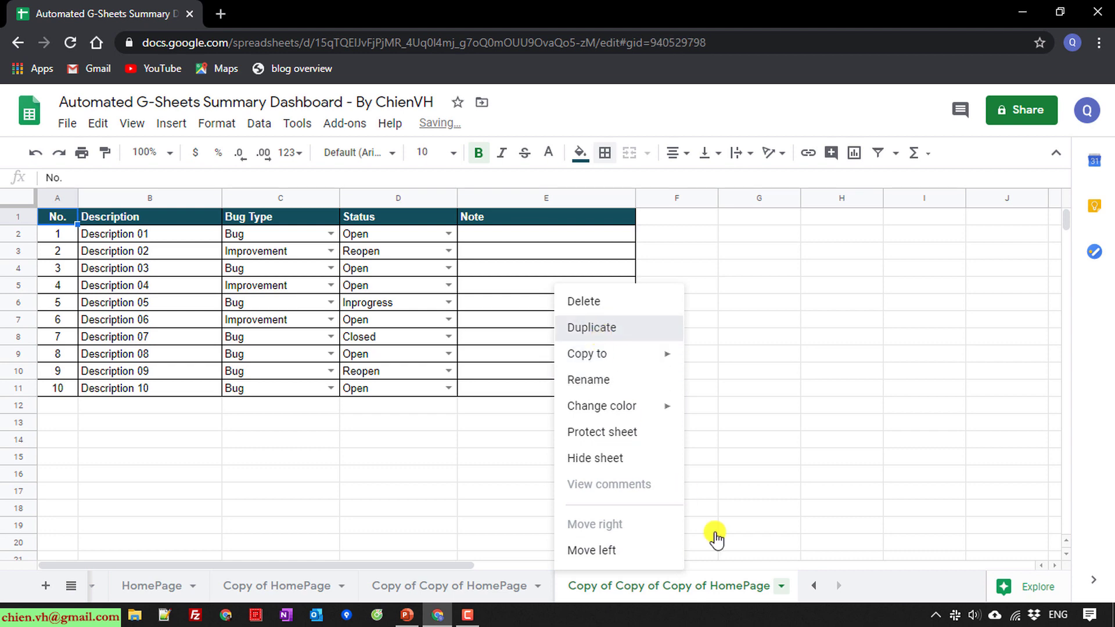
right_click(699, 586)
click(574, 330)
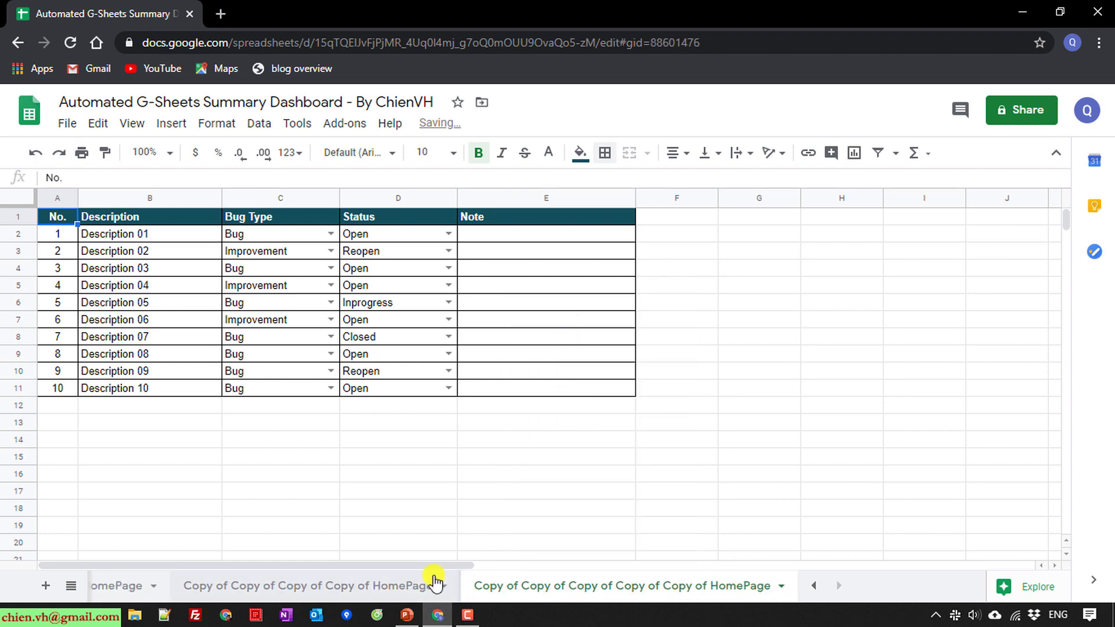
- Jump to an earlier sheet from the sheet list and switch to the PowerPoint example slide
click(74, 587)
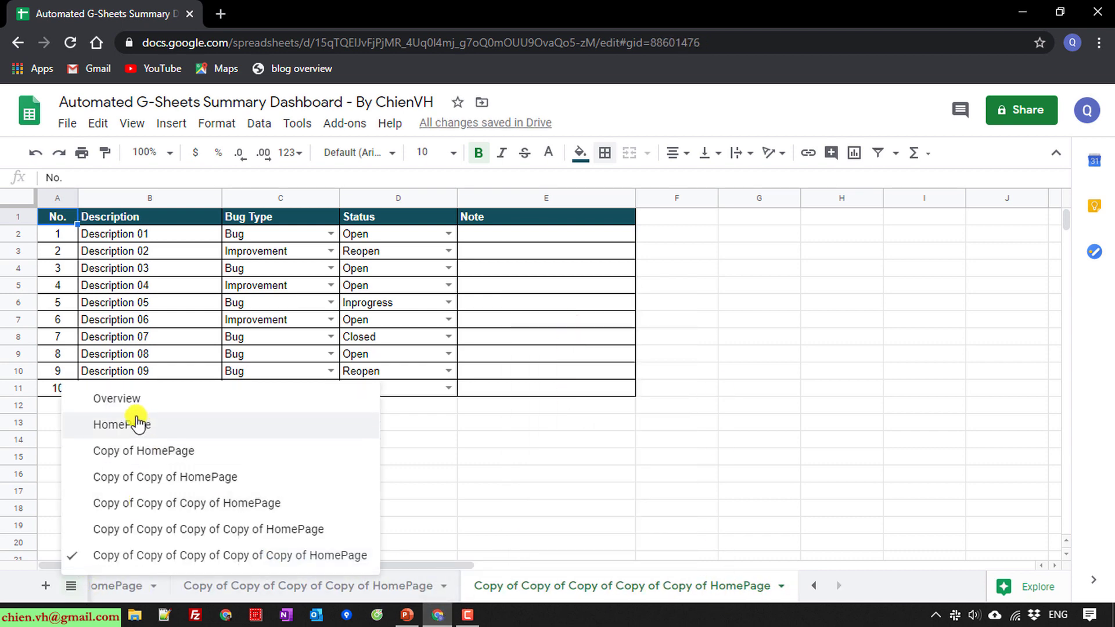
click(131, 454)
key(alt+Tab)
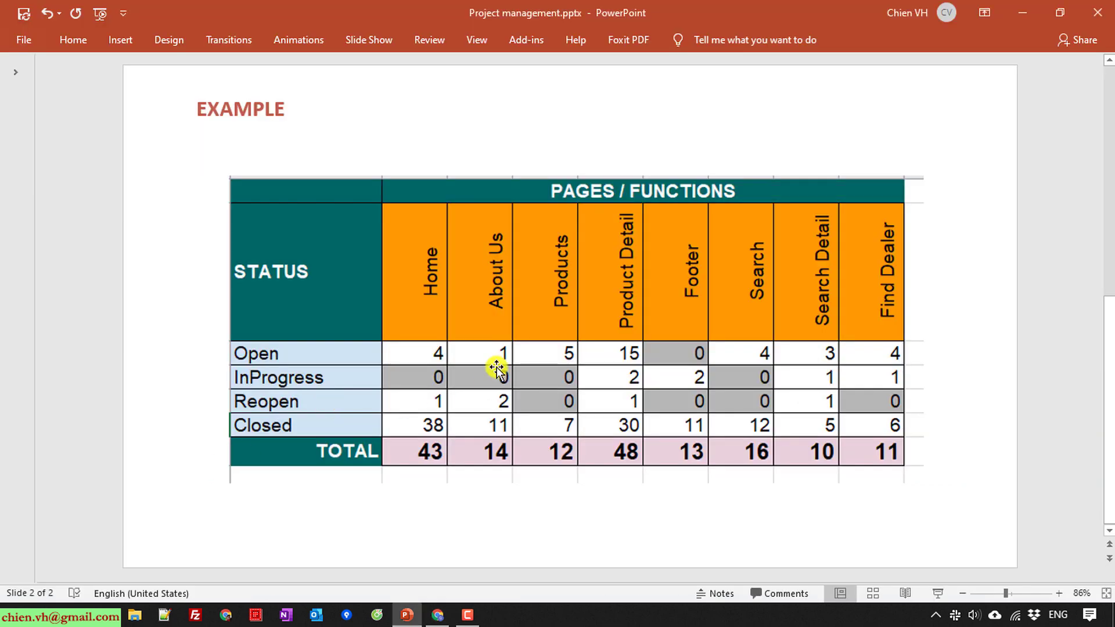
key(alt)
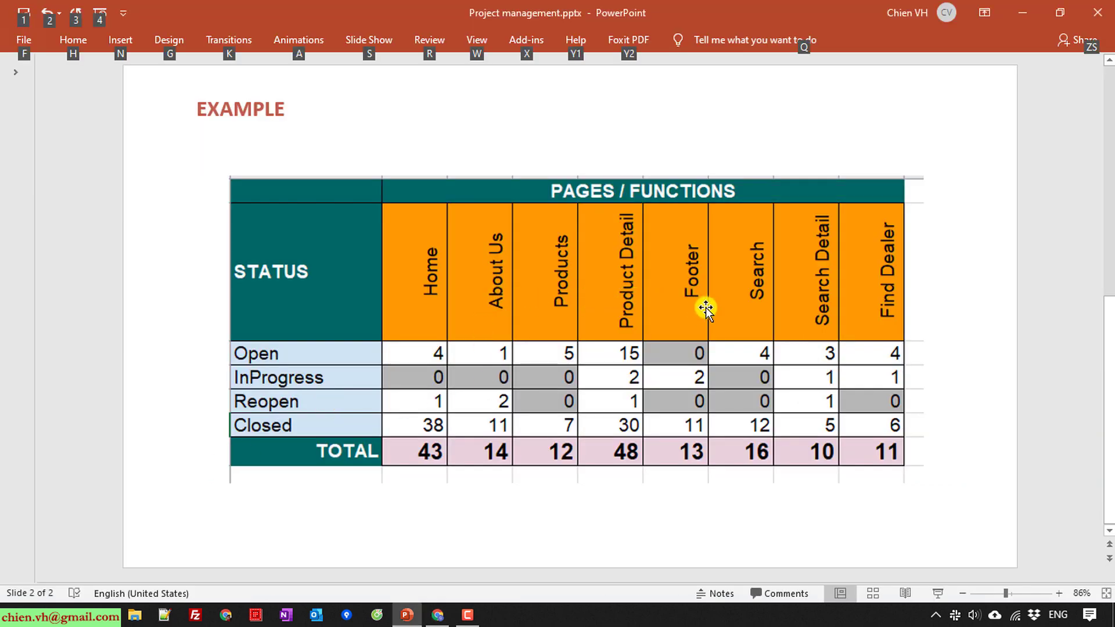
- Compare the HomePage bug table and PowerPoint slide, ending on the empty Overview sheet
key(alt+Tab)
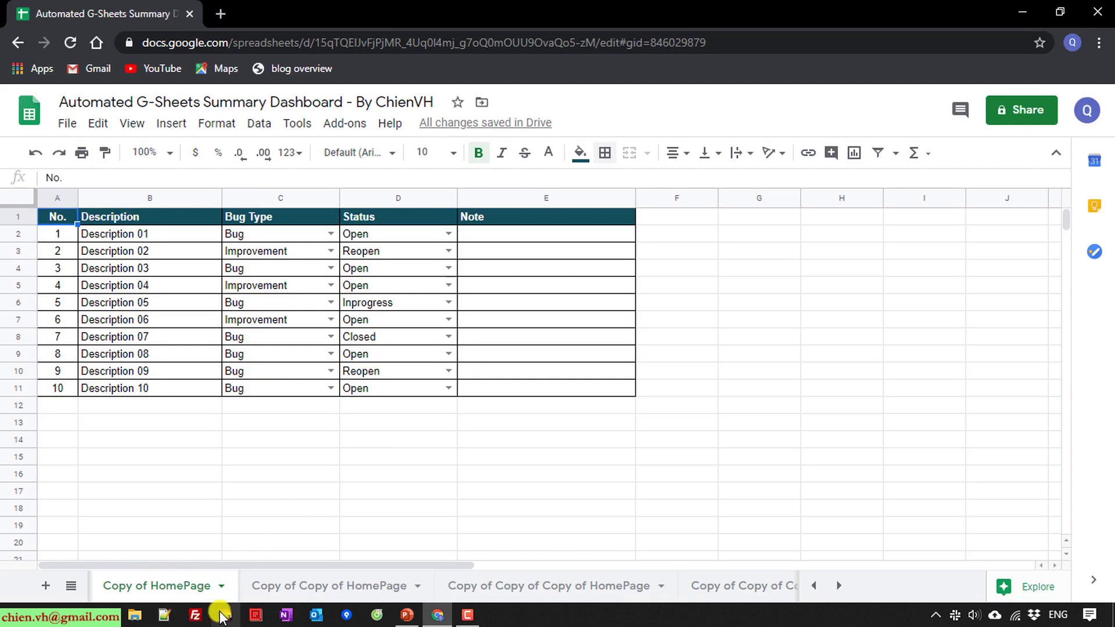
click(221, 610)
click(230, 588)
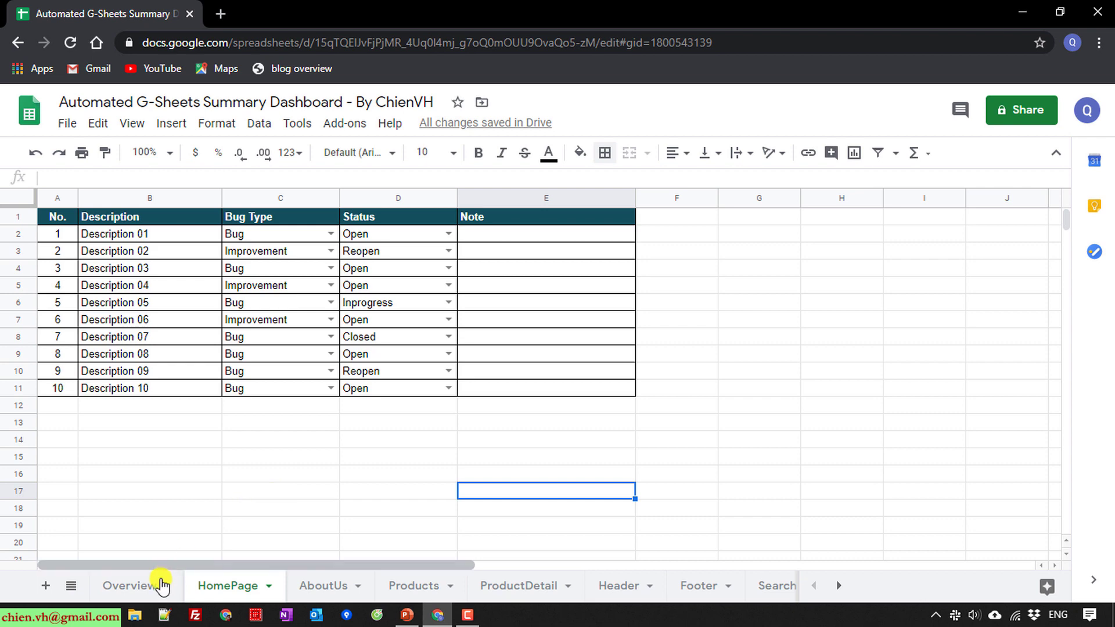
click(152, 586)
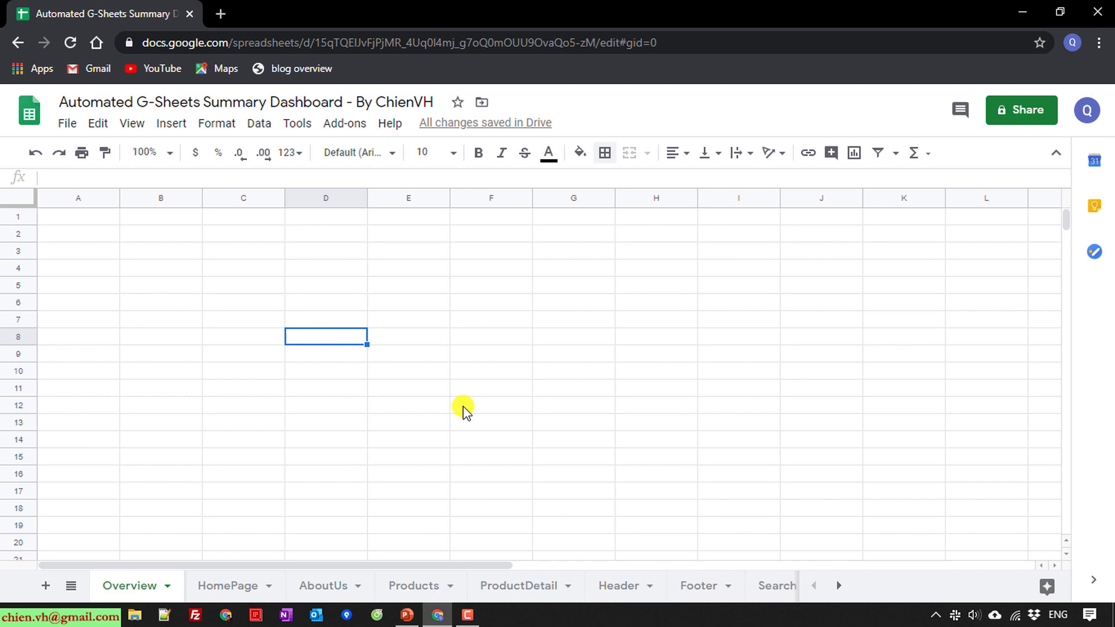
click(406, 614)
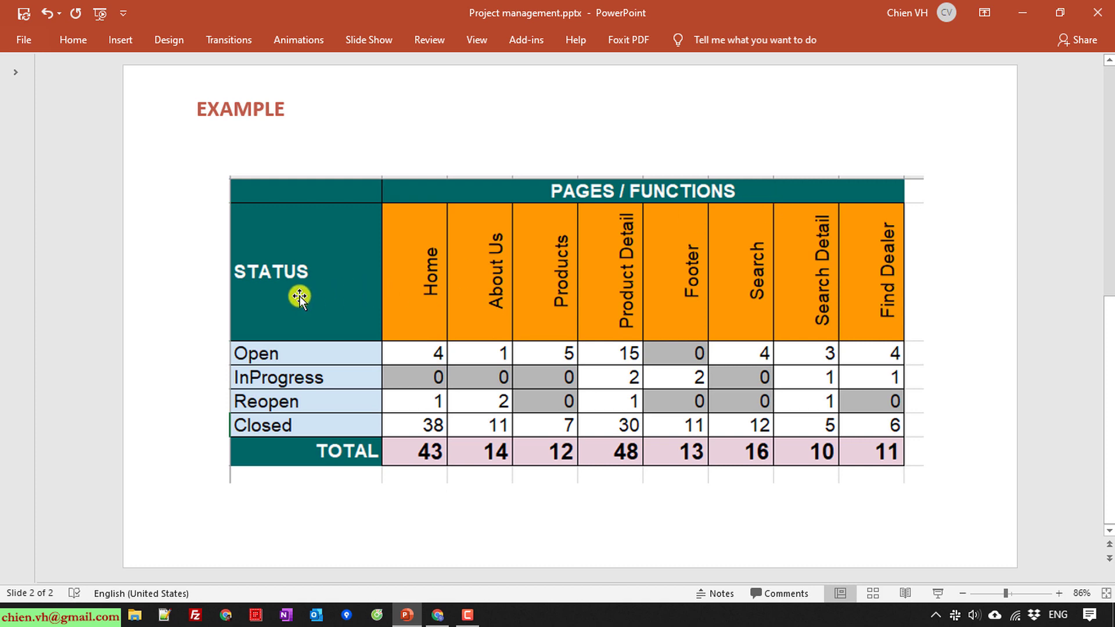
key(alt+Tab)
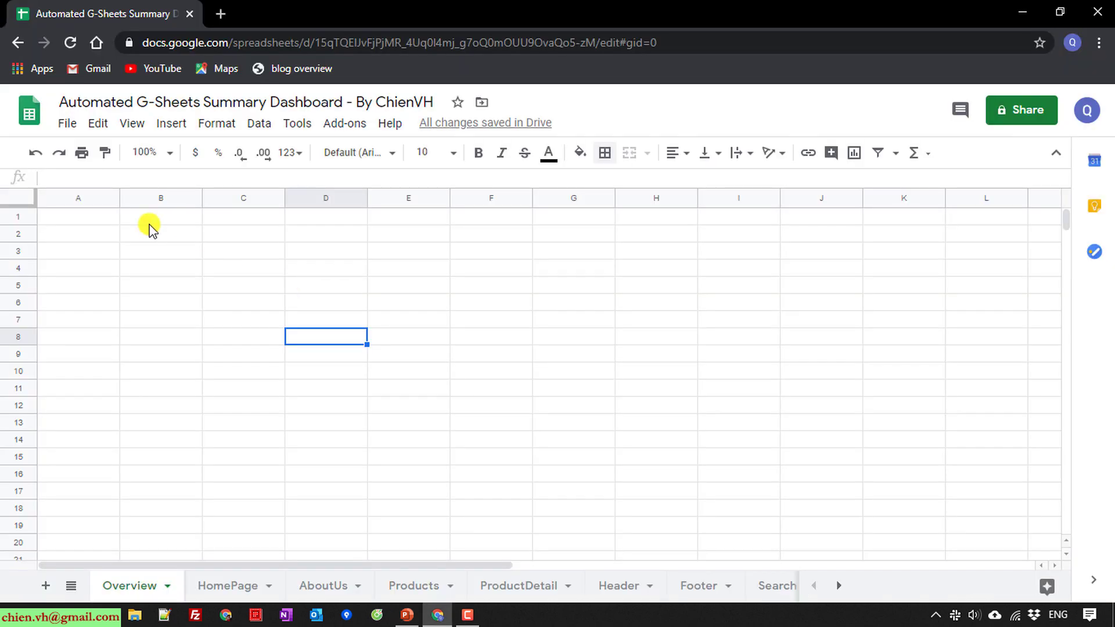
- Label A2 as STATUS and B1 as PAGES/FUNCTIONS
click(97, 235)
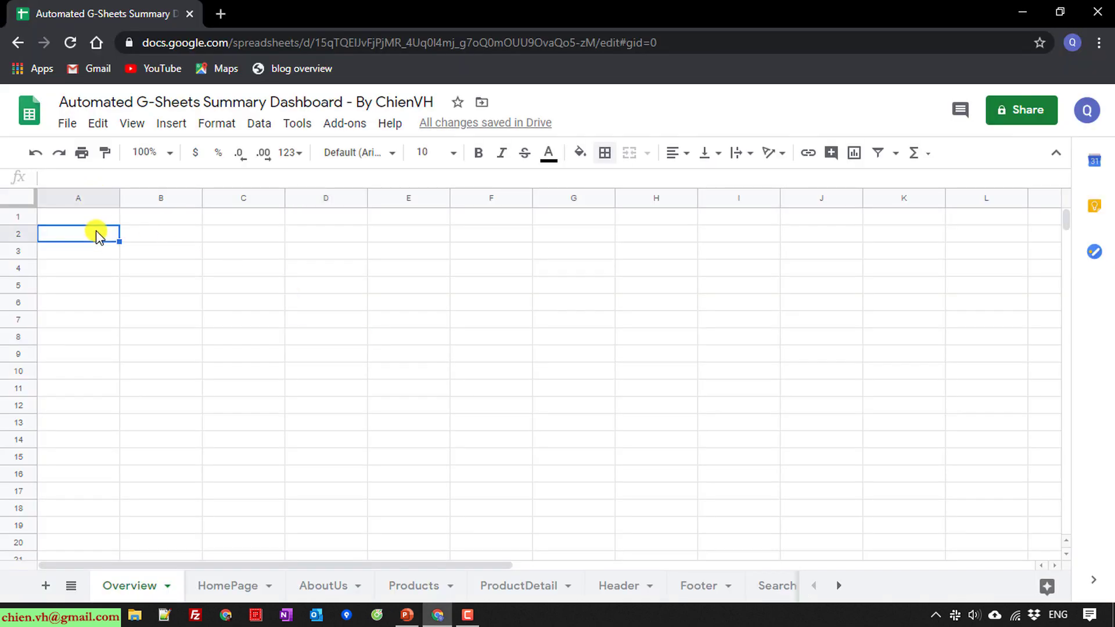
key(Tab)
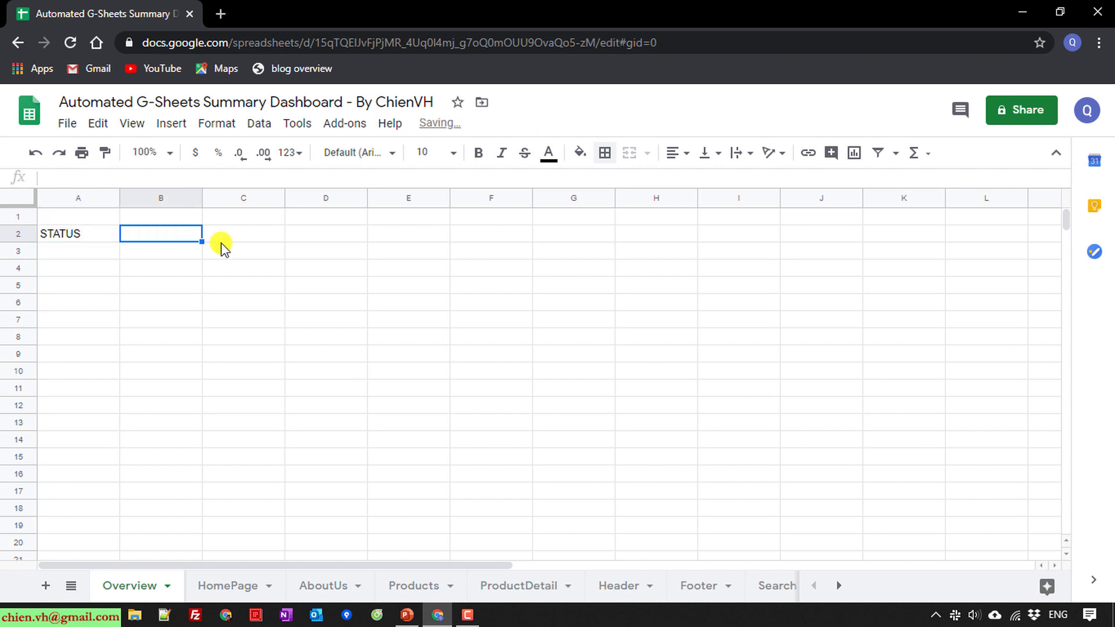
click(179, 223)
text(PAGES)
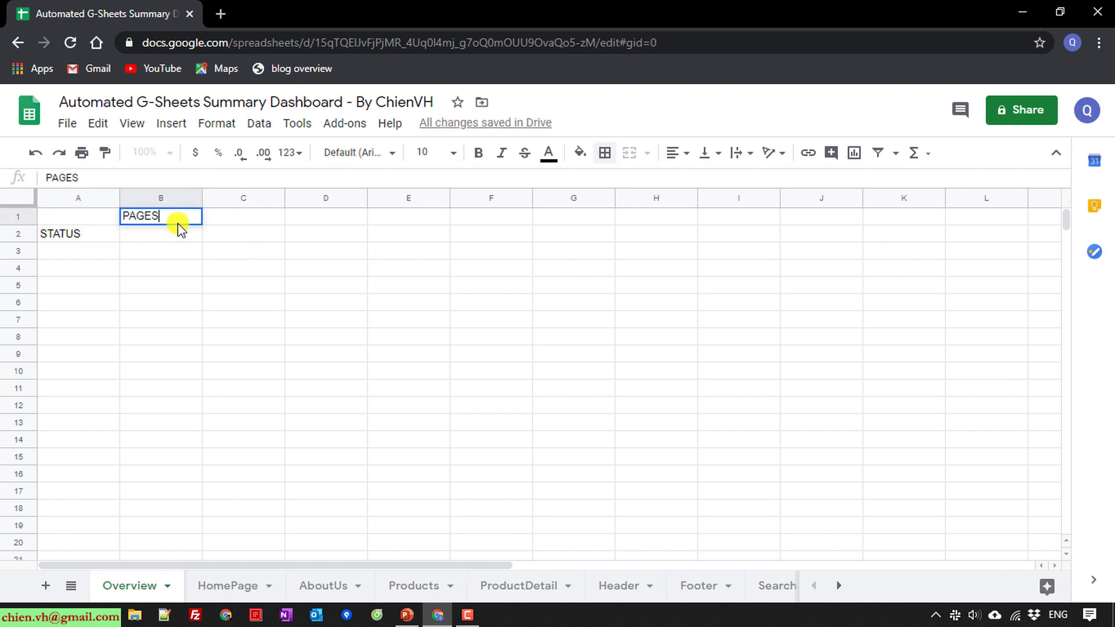
text(/FUNCTIONS)
key(Return)
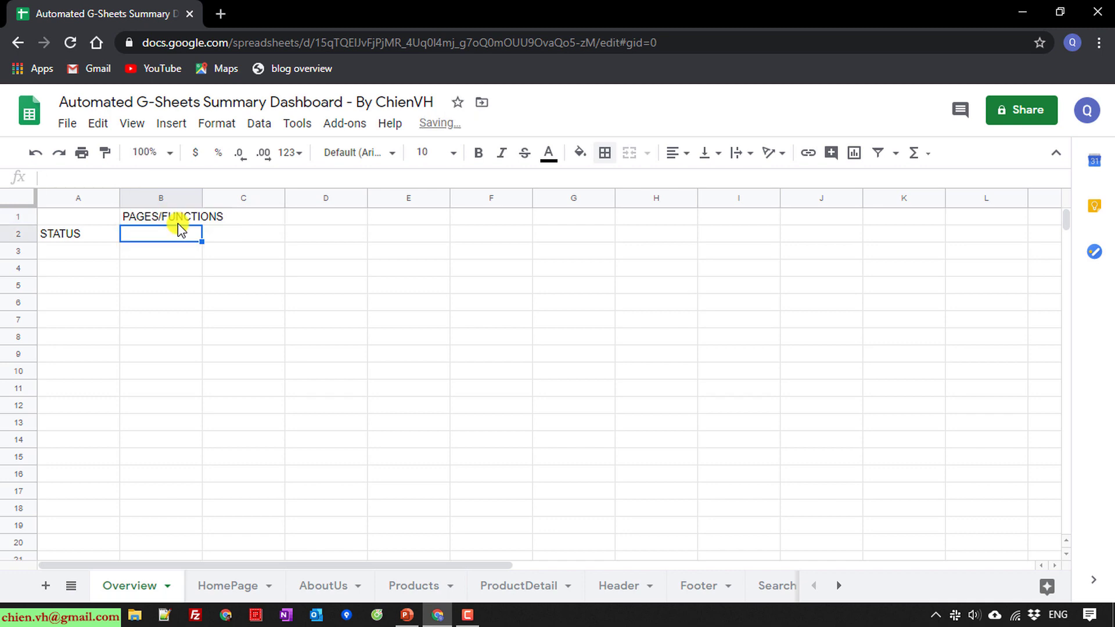
- Copy the HomePage and AboutUs sheet names into B2 and C2
double_click(239, 593)
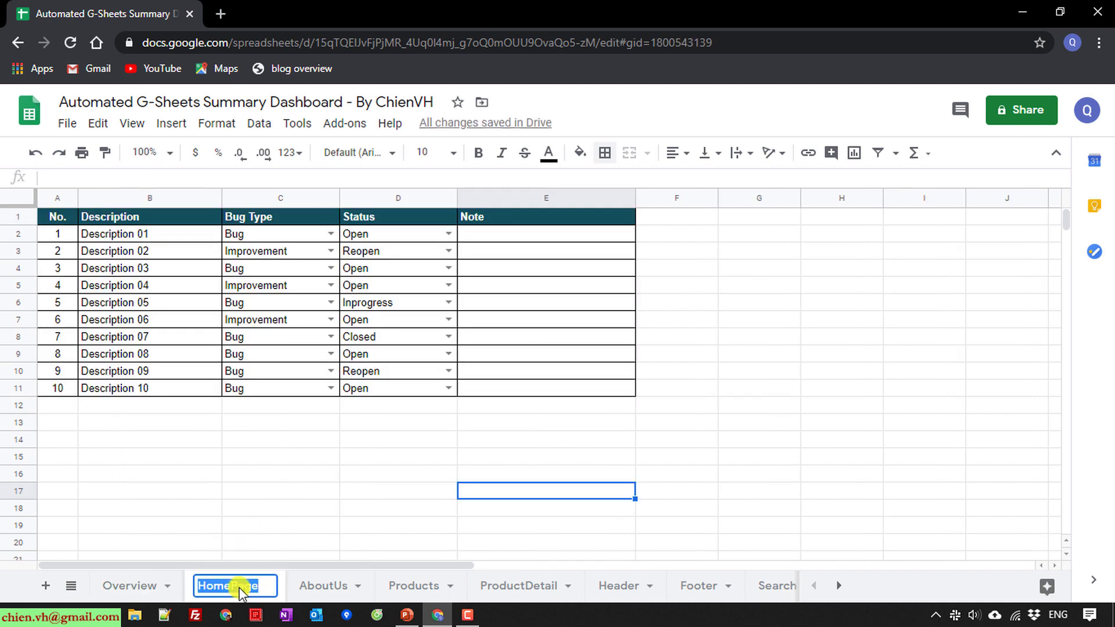
click(125, 589)
key(ctrl+v)
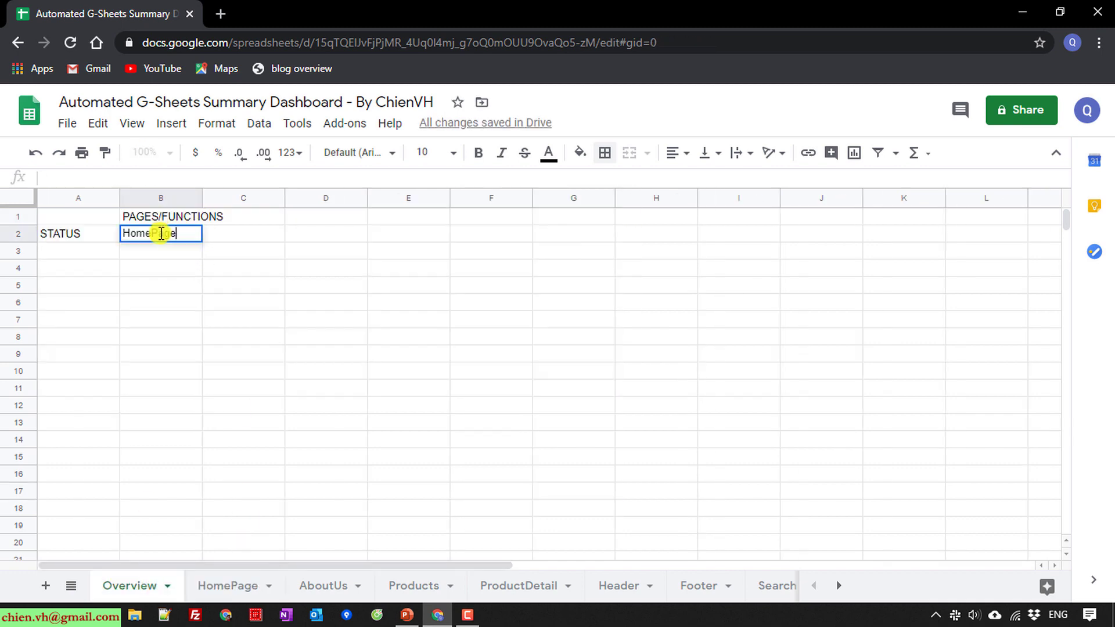
double_click(326, 593)
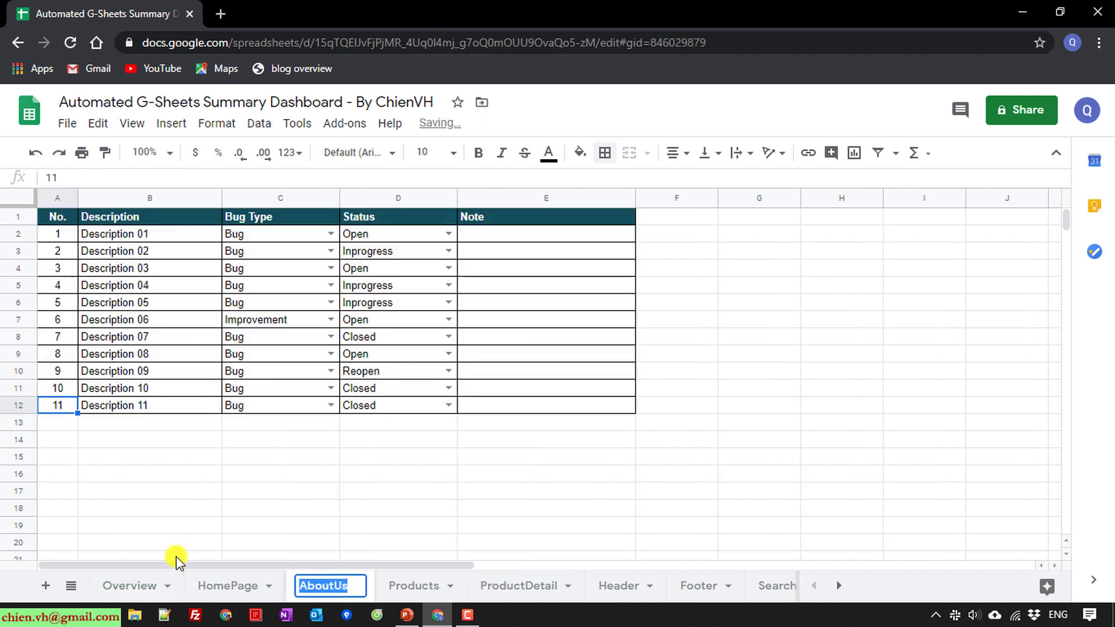
click(150, 587)
click(234, 241)
key(ctrl+v)
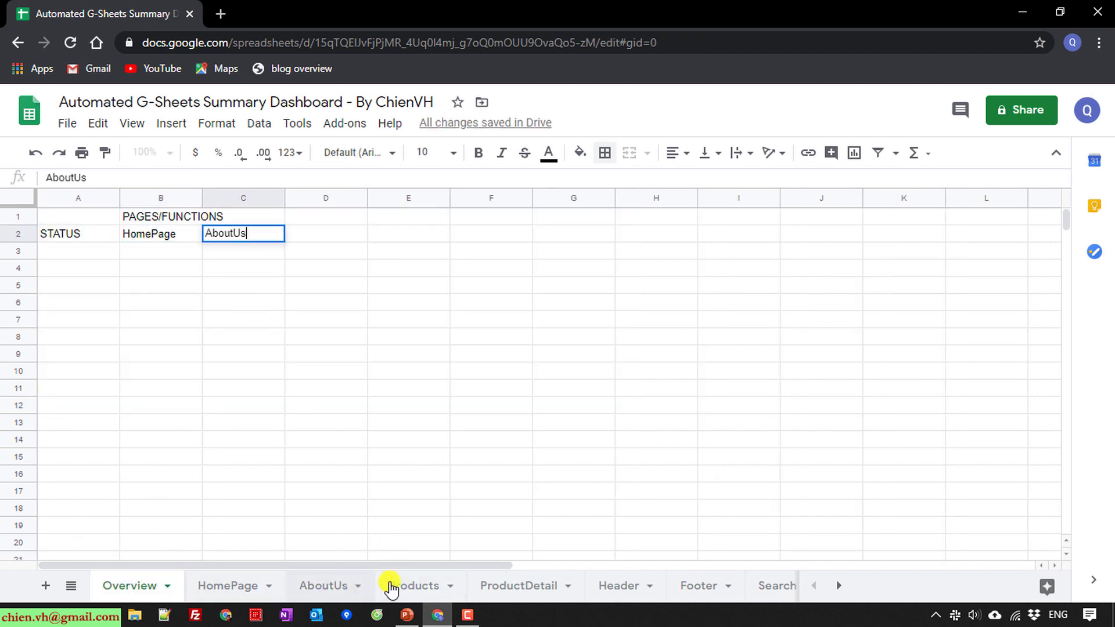
- Copy the Products and ProductDetail sheet names into D2 and E2
double_click(413, 586)
key(ctrl+c)
click(174, 593)
click(303, 232)
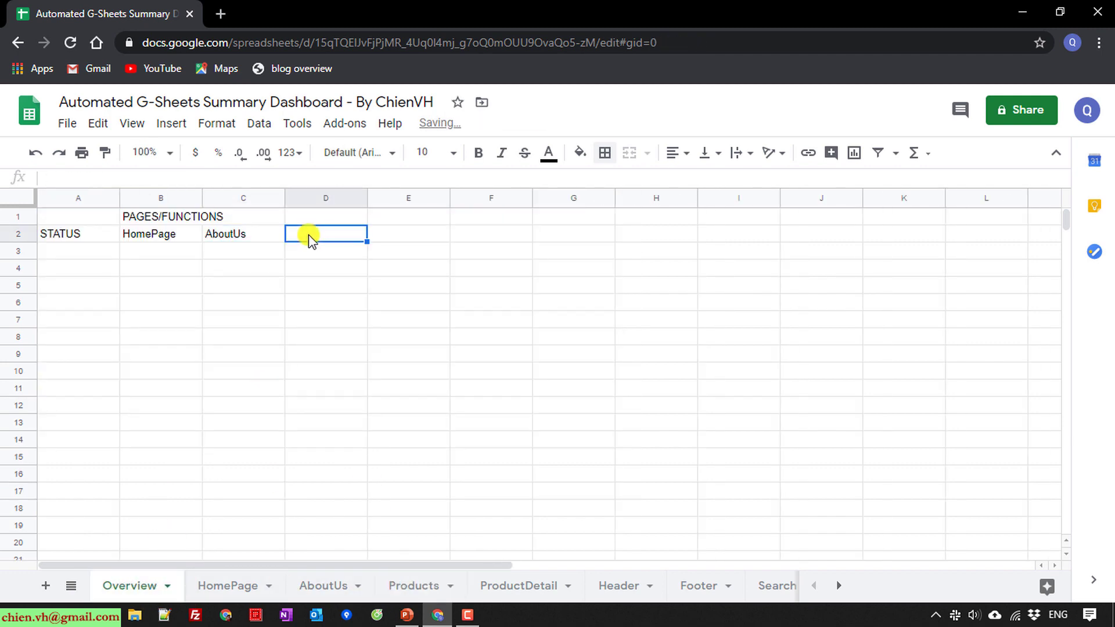
key(ctrl+v)
double_click(523, 585)
key(ctrl+c)
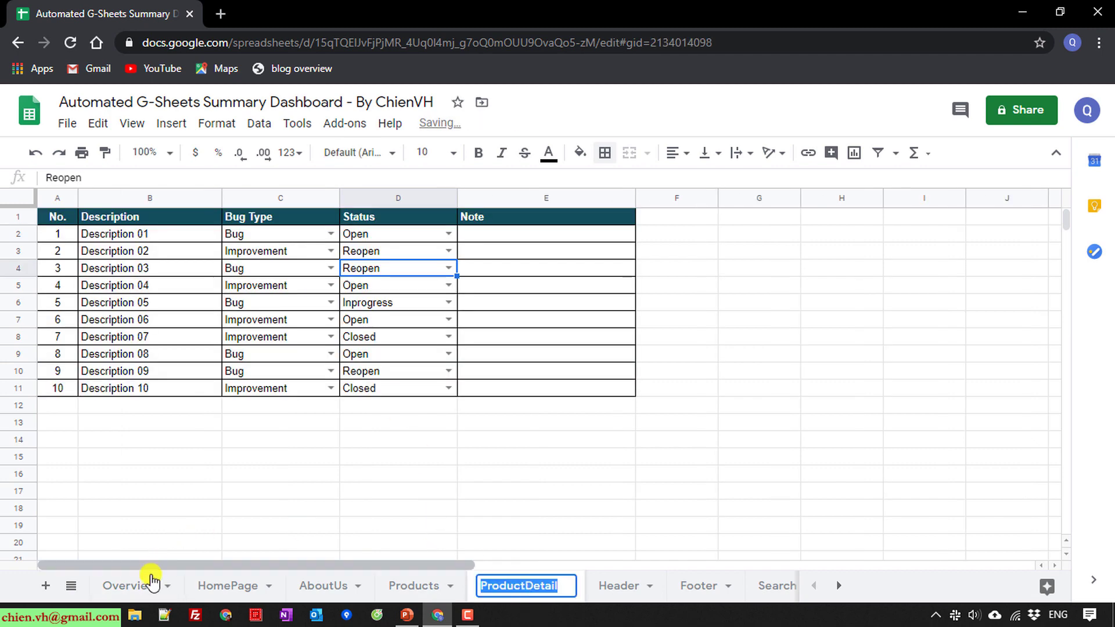
click(150, 581)
click(403, 235)
key(ctrl+v)
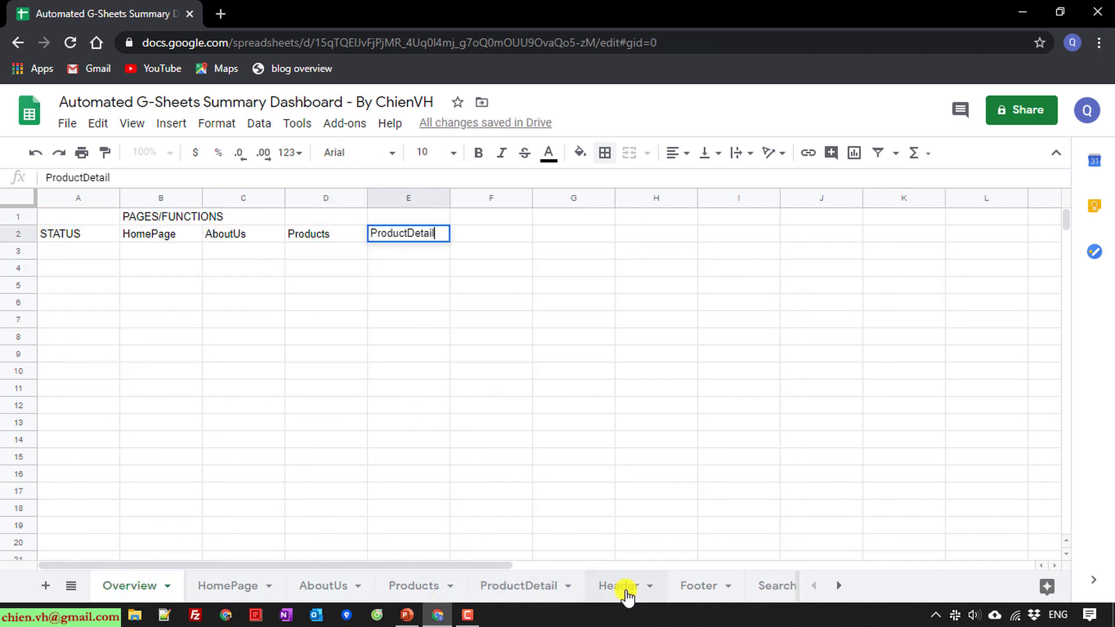
- Copy the Header and Footer sheet names into F2 and G2
double_click(620, 586)
key(ctrl+c)
click(150, 596)
click(470, 234)
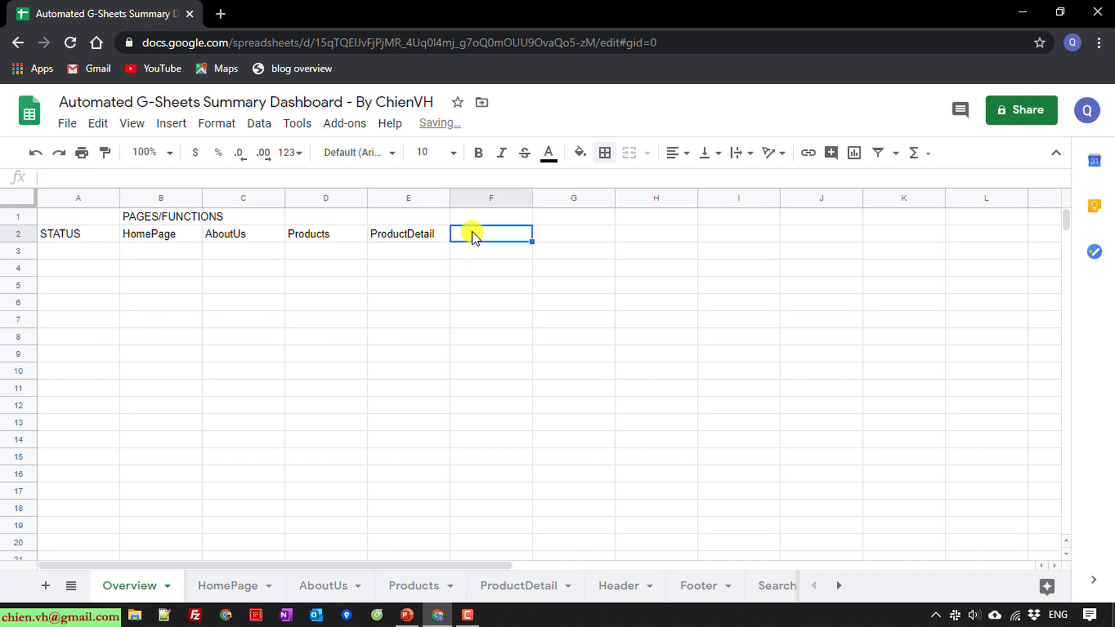
key(ctrl+v)
double_click(695, 588)
key(ctrl+c)
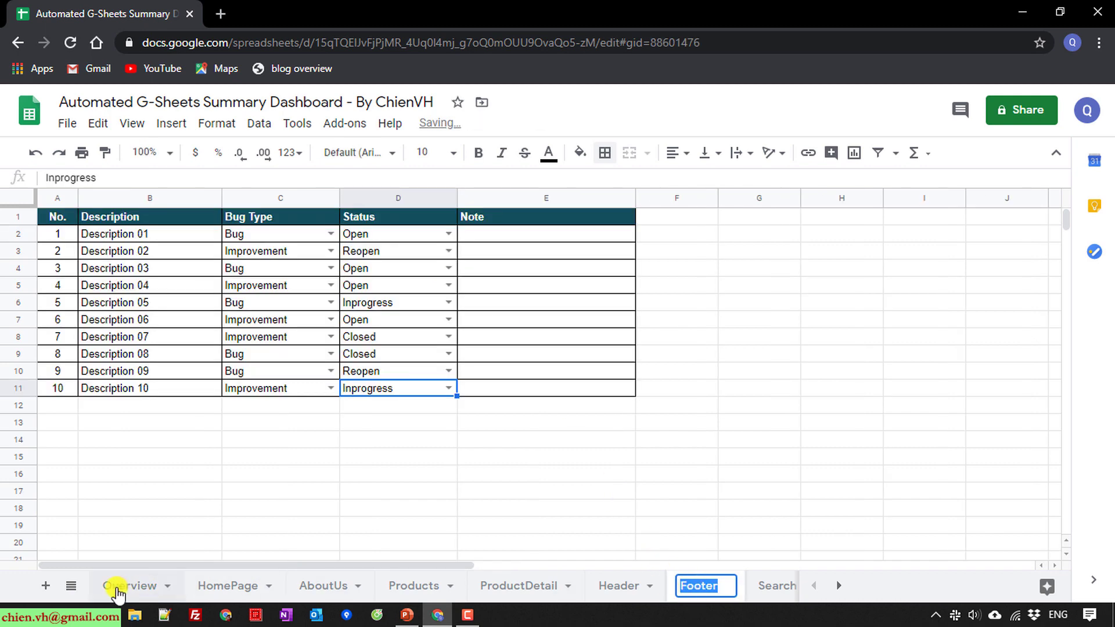
click(115, 587)
double_click(560, 241)
key(ctrl+v)
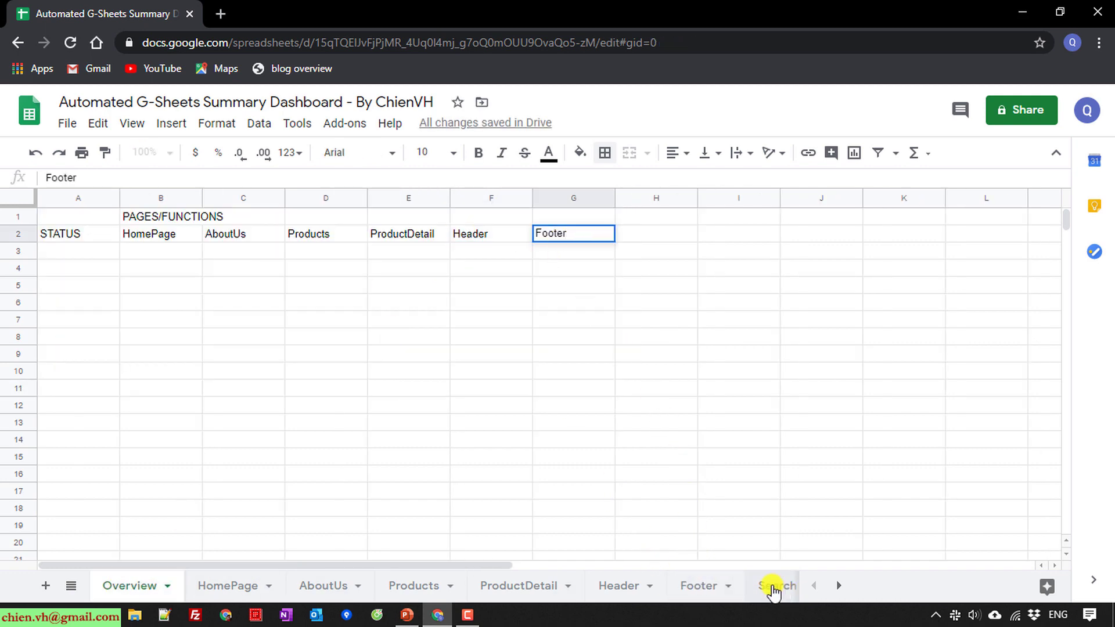
- Put the Search sheet name in H2 and 'Search Detail' in I2
click(772, 585)
double_click(685, 586)
key(ctrl+c)
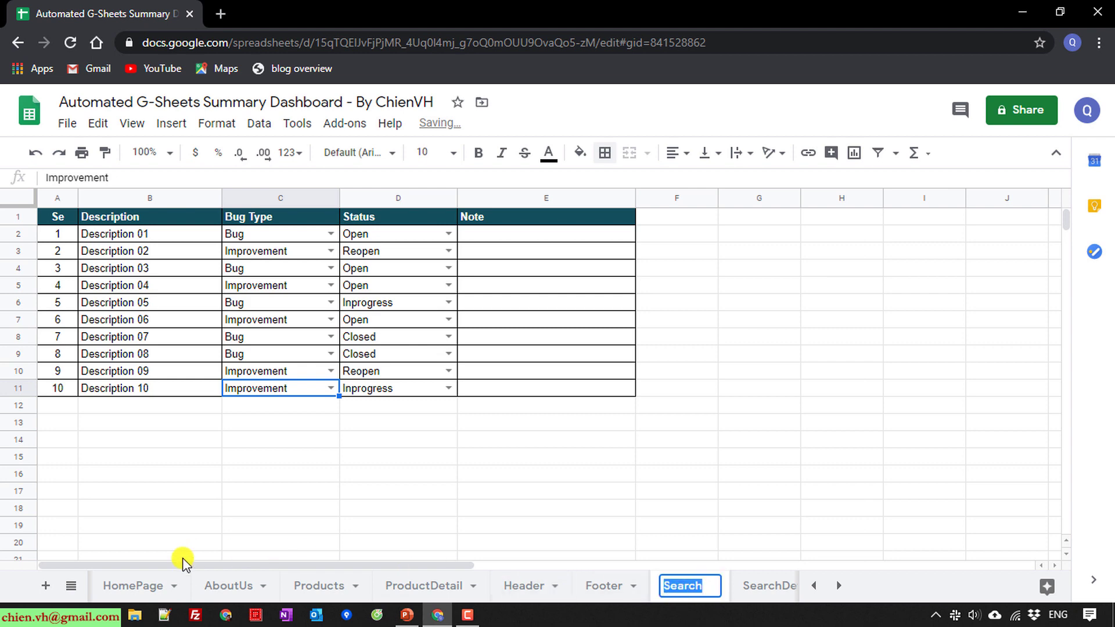
click(142, 585)
click(69, 587)
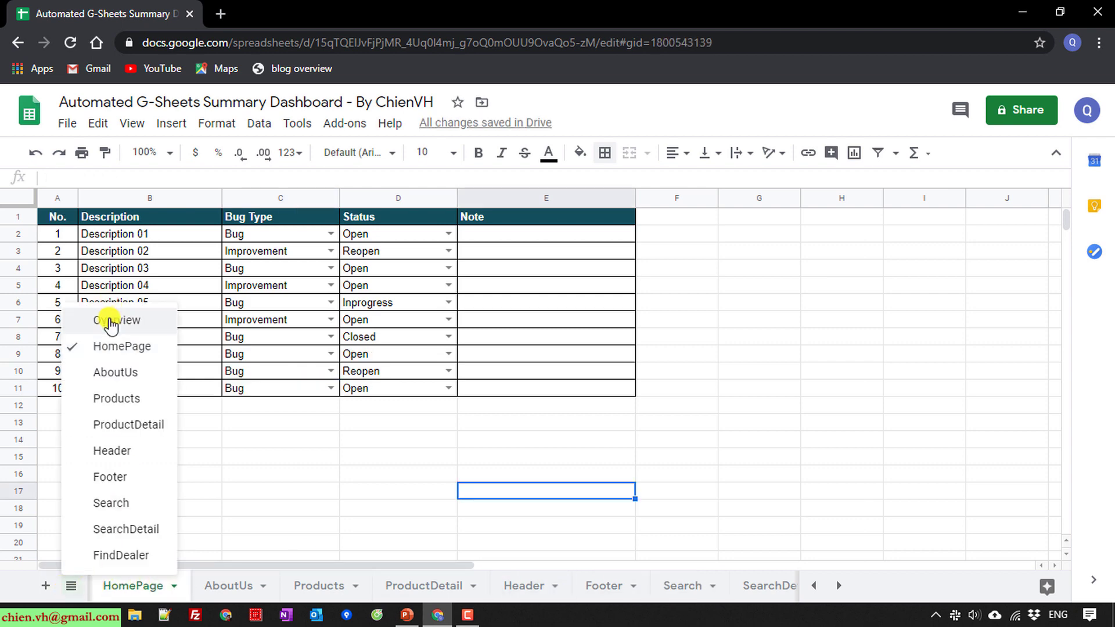
click(111, 319)
click(625, 234)
key(ctrl+v)
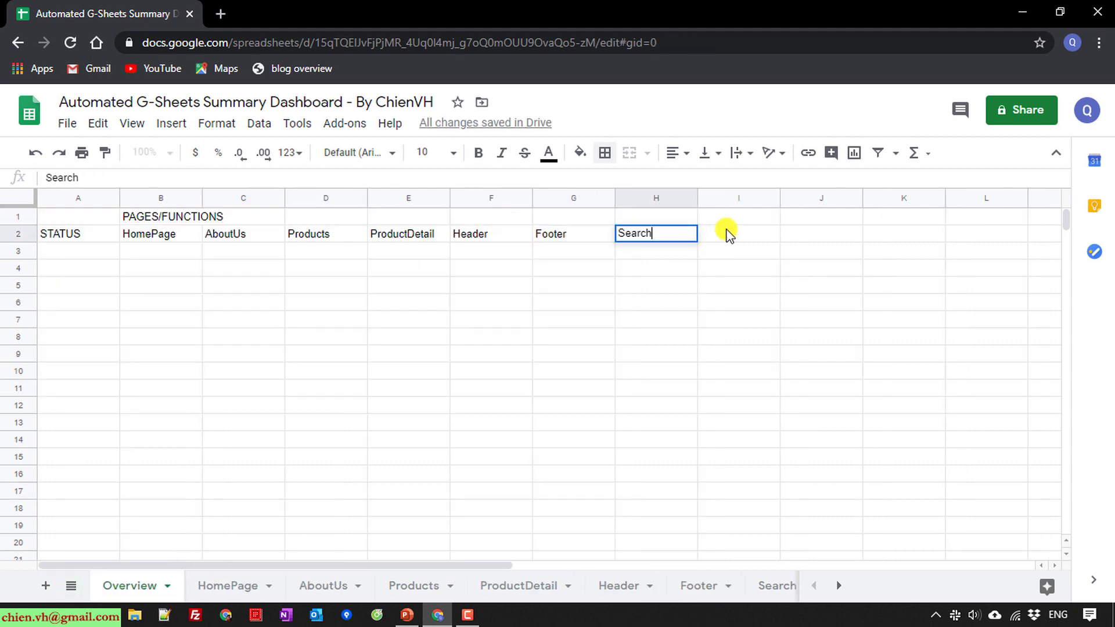
click(729, 237)
key(ctrl+v)
text(D)
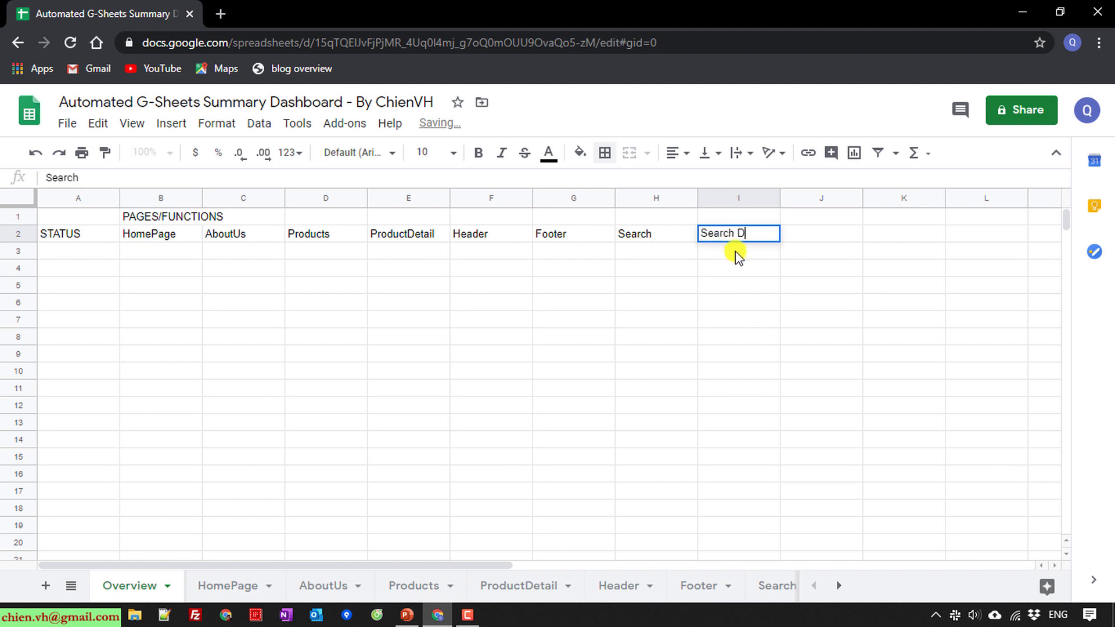
text(etail)
key(Return)
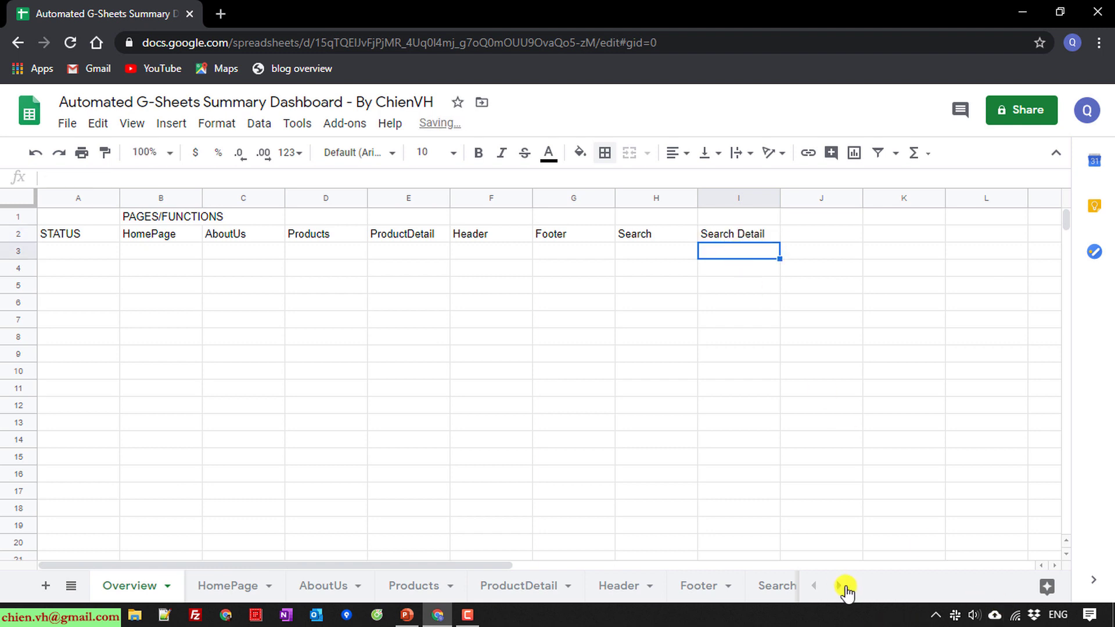
- Put the FindDealer sheet name in J2 as Find Dealer
click(843, 587)
double_click(748, 592)
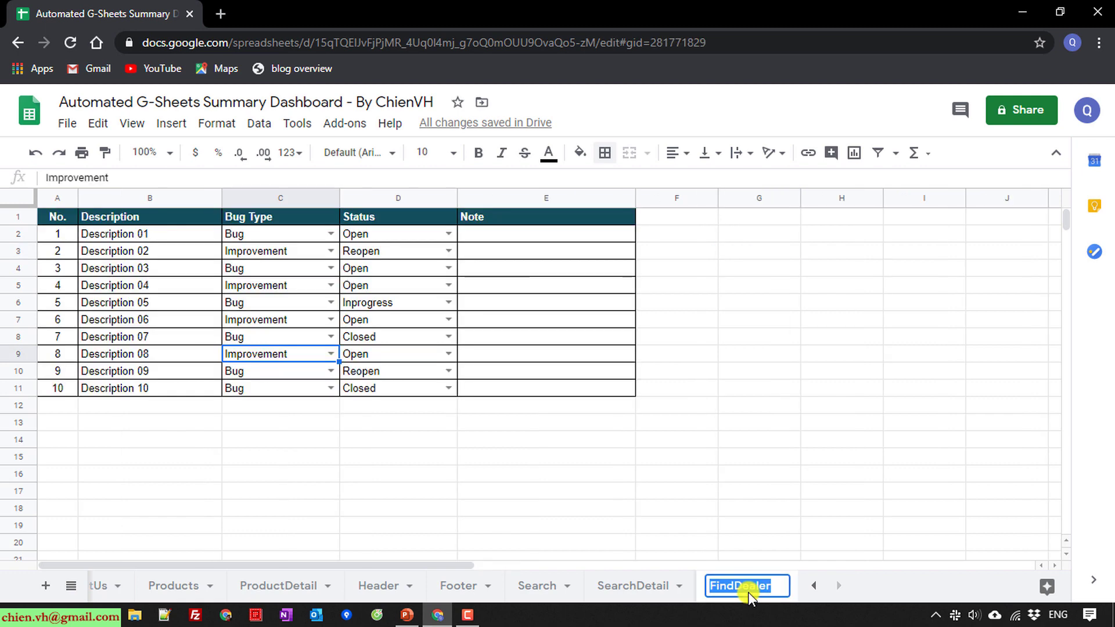
click(68, 589)
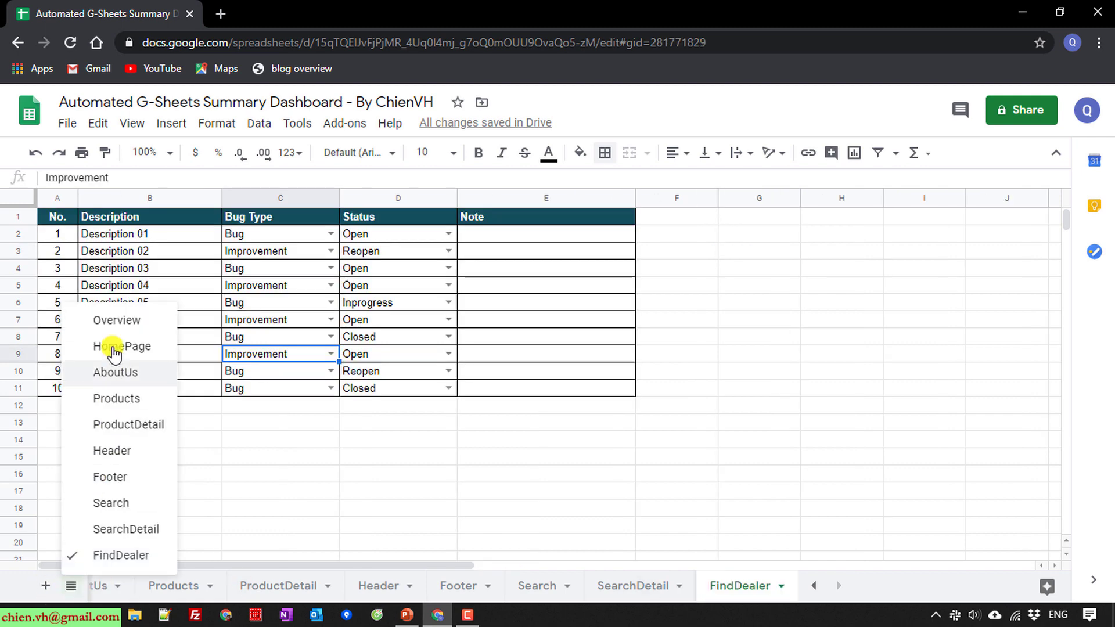
click(114, 319)
click(821, 234)
key(ctrl+v)
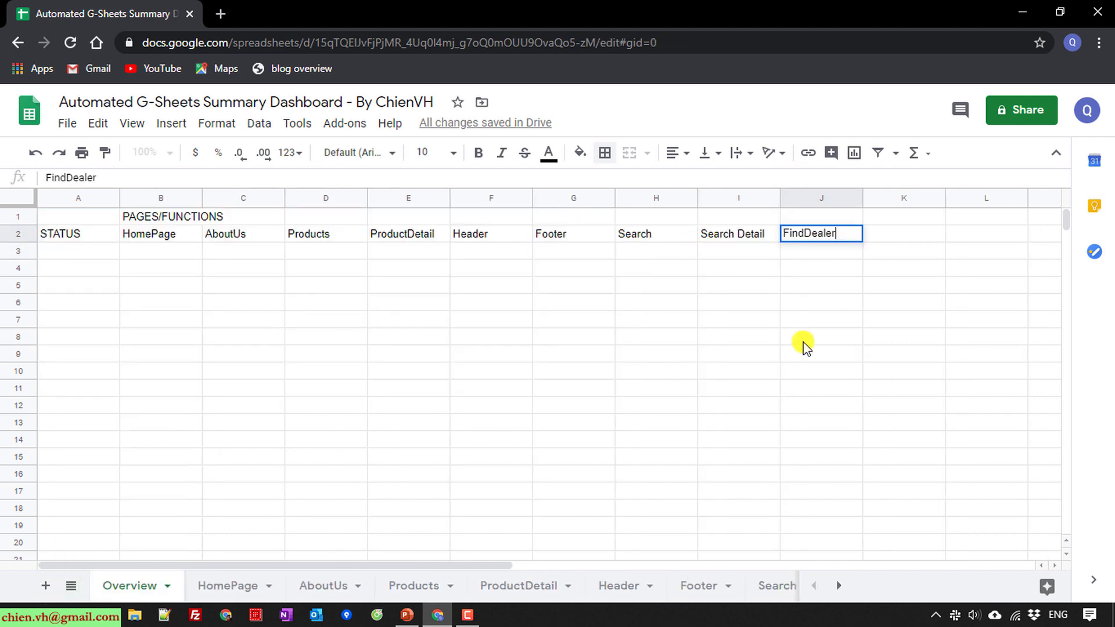
click(801, 340)
double_click(806, 238)
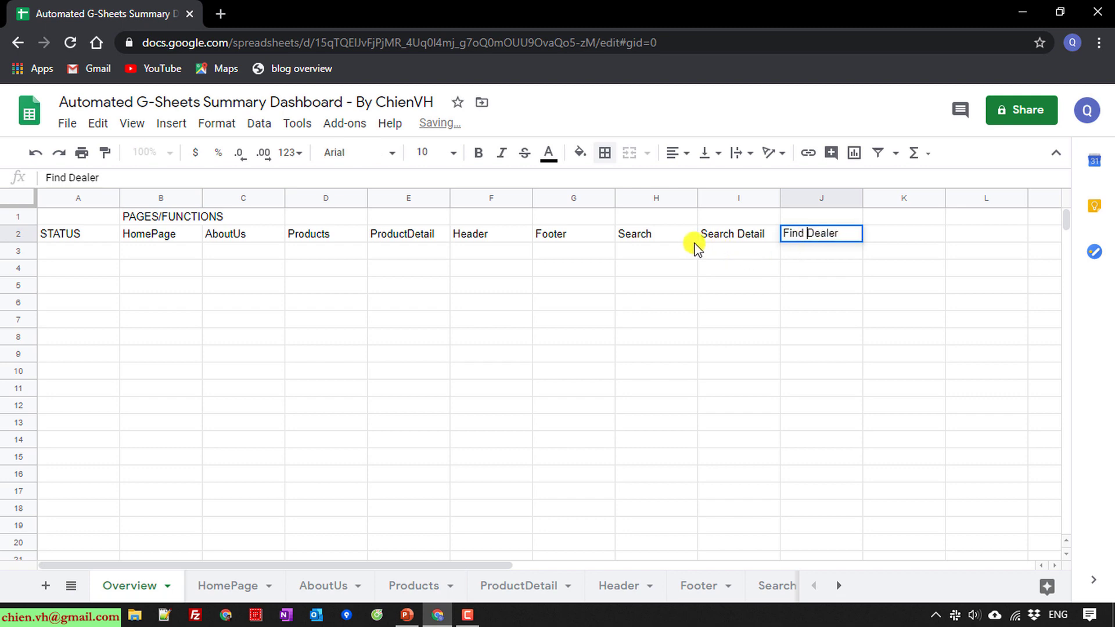
- Add spaces so the headers read Product Detail, About Us and Home Page
double_click(411, 235)
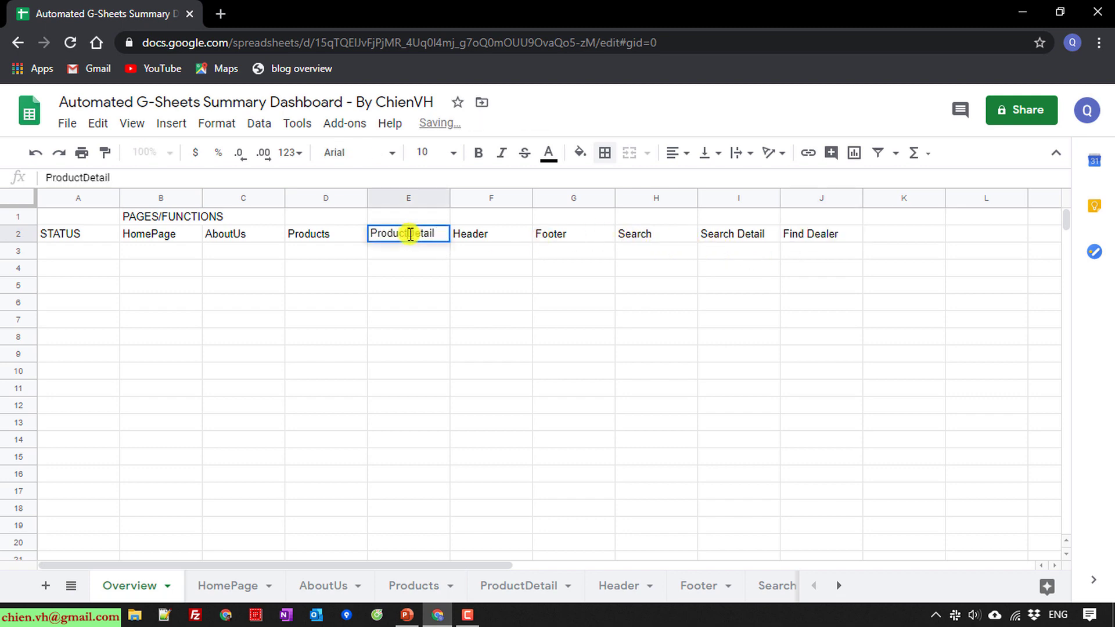
click(294, 235)
double_click(233, 234)
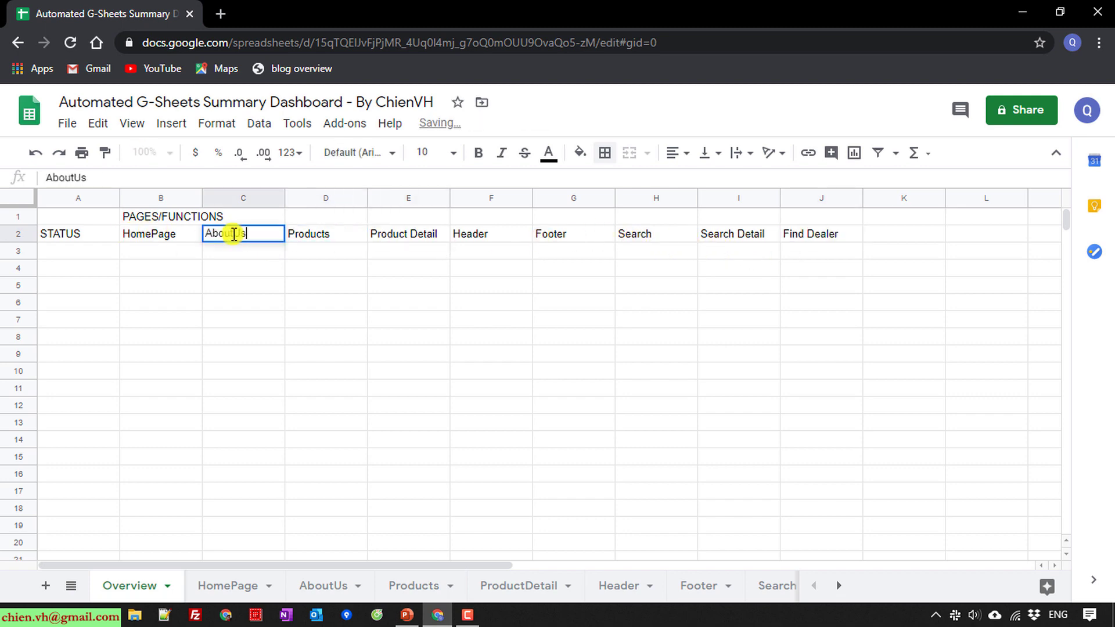
click(232, 234)
double_click(157, 235)
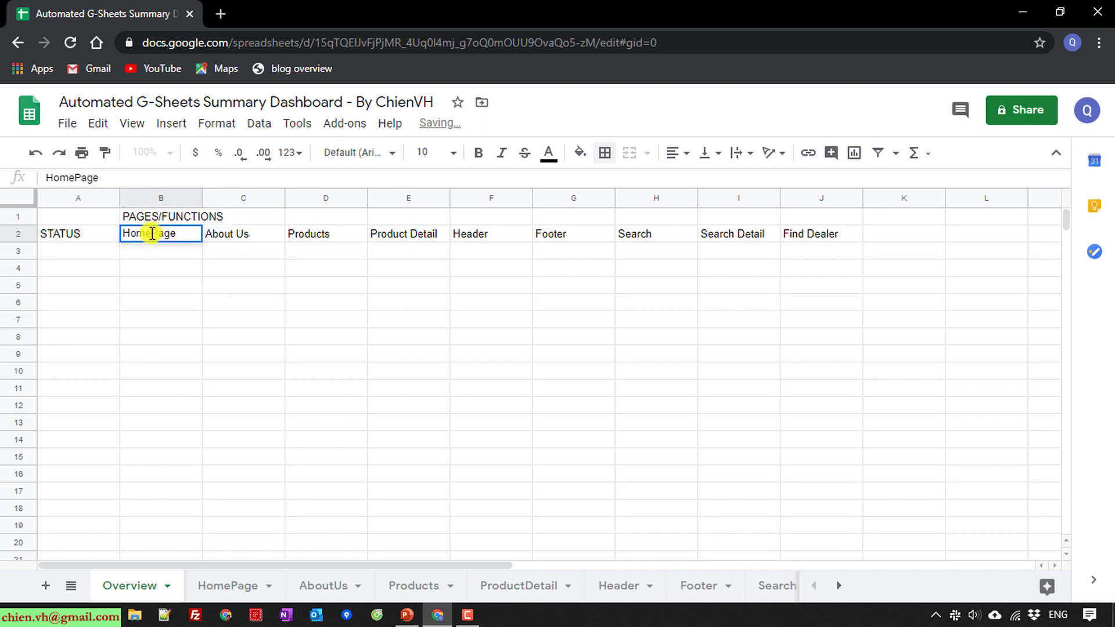
click(152, 233)
click(214, 318)
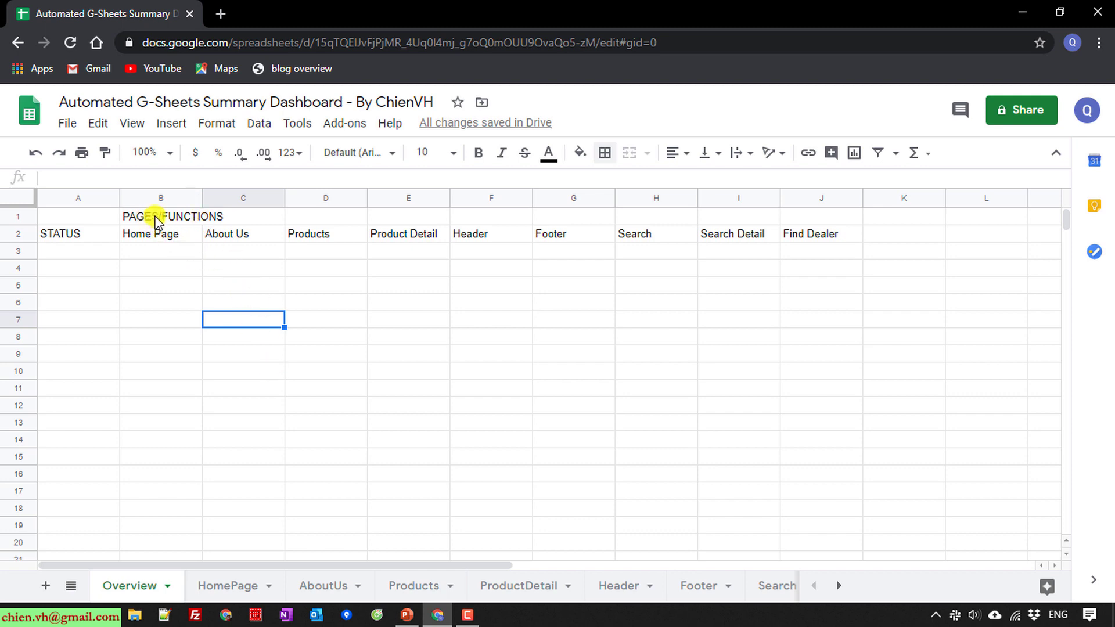
- Merge B1:J1 and centre the PAGES/FUNCTIONS title across it
drag(156, 220, 824, 219)
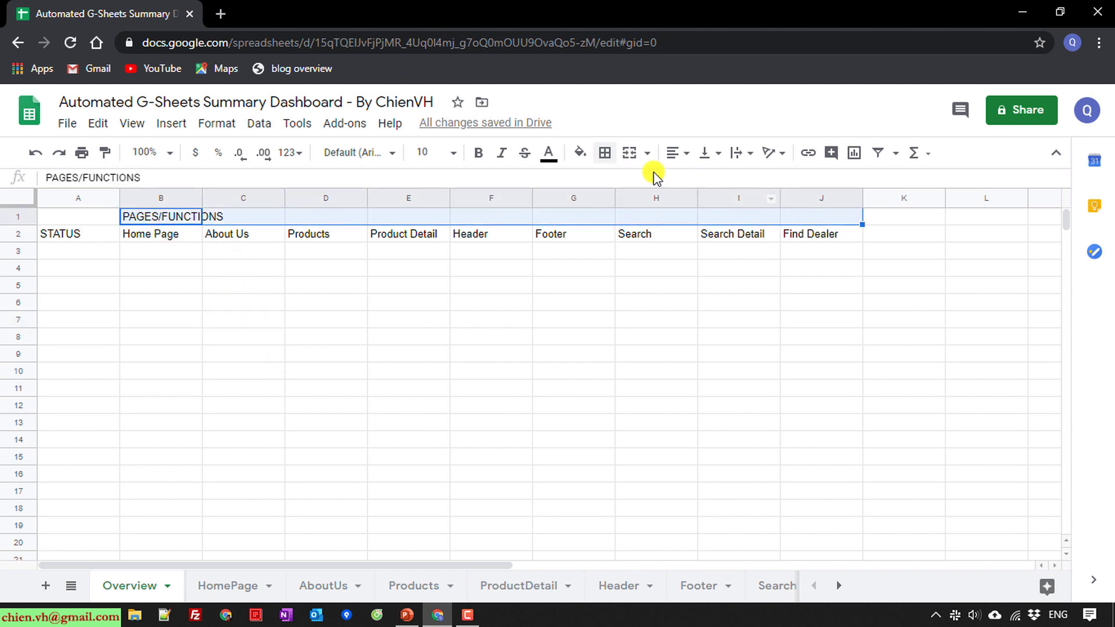
click(625, 154)
click(574, 335)
click(261, 217)
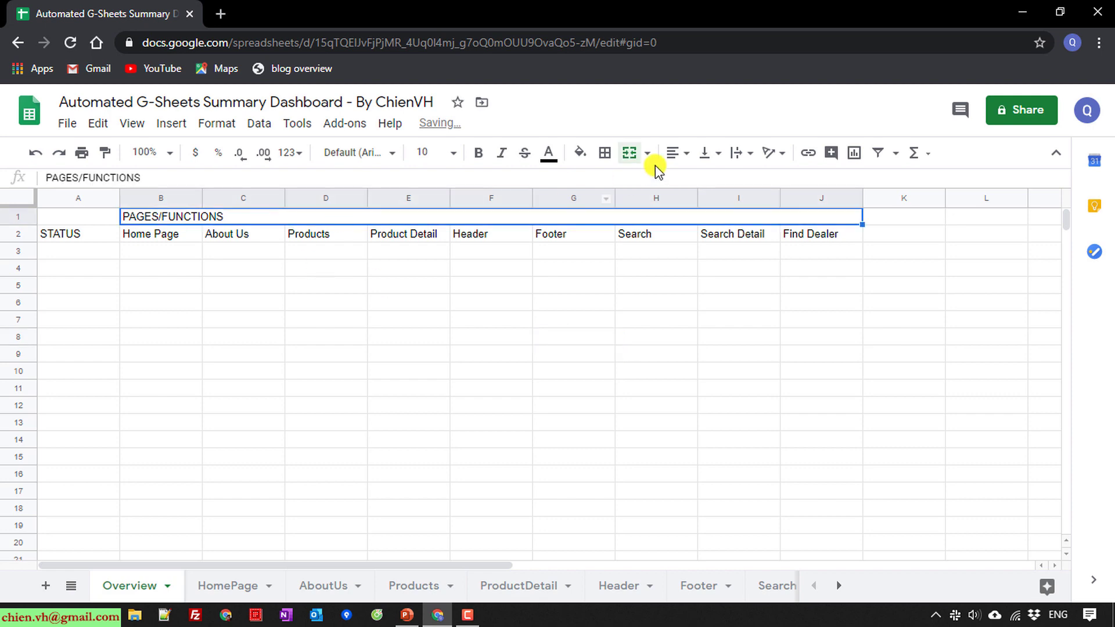
click(675, 163)
click(699, 180)
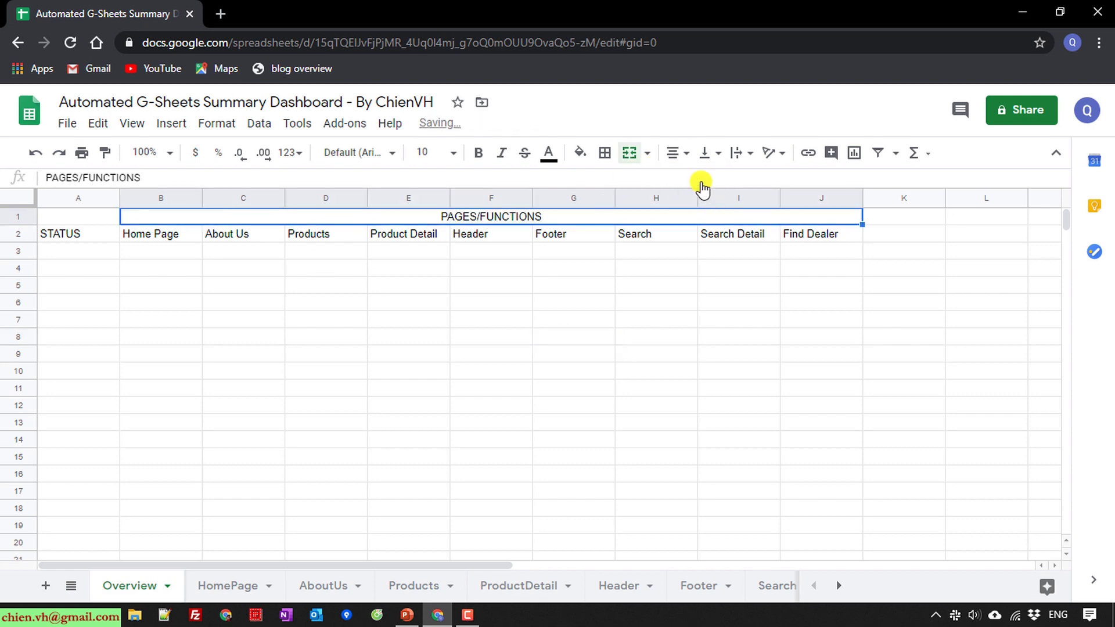
click(455, 393)
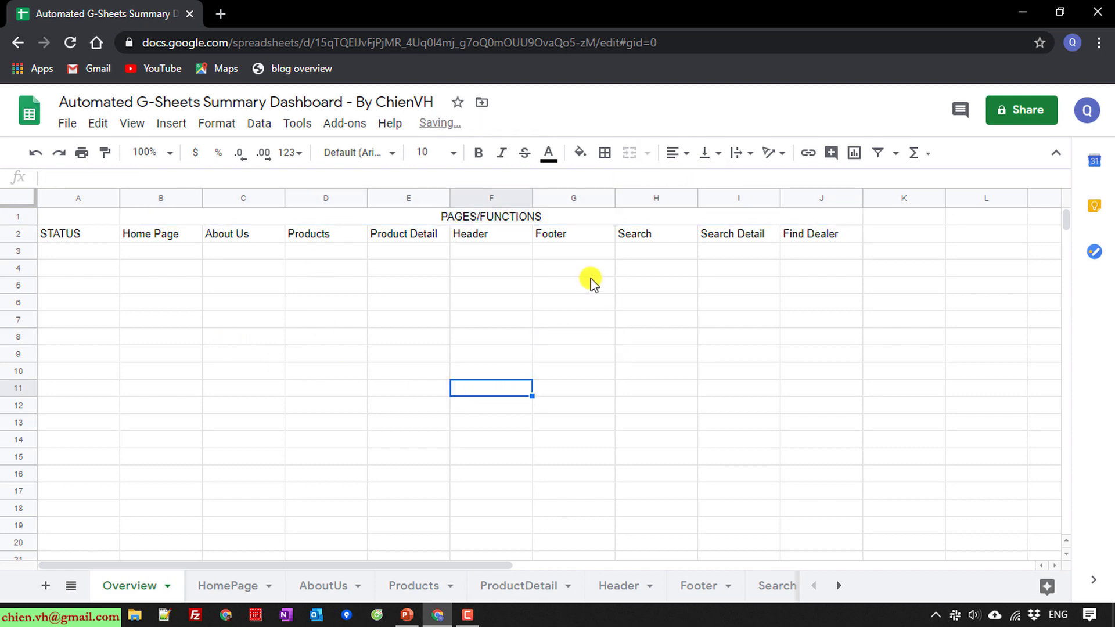
- Enter Open, InProgress, Reopen, Closed and TOTAL down A3:A7
click(80, 255)
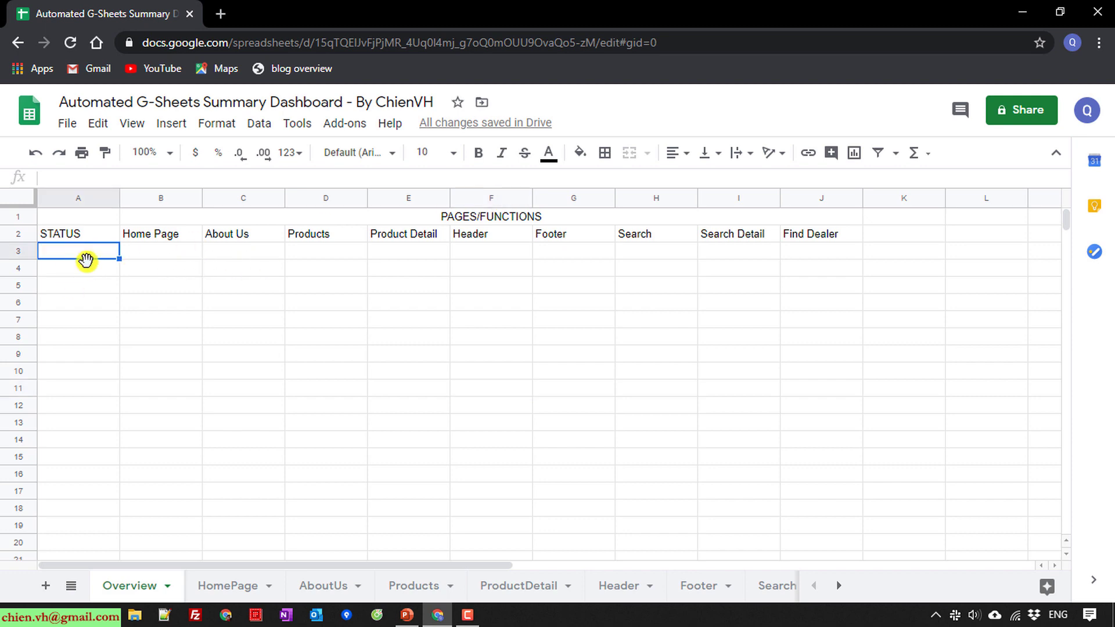
text(Open)
key(Return)
text(I)
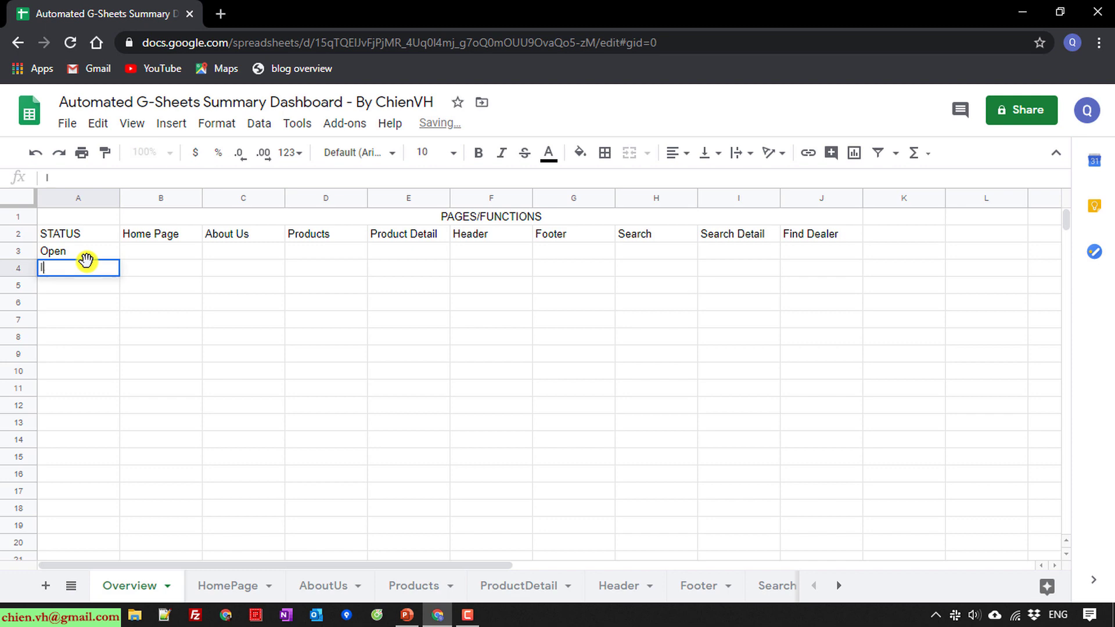
text(nProgress)
key(Return)
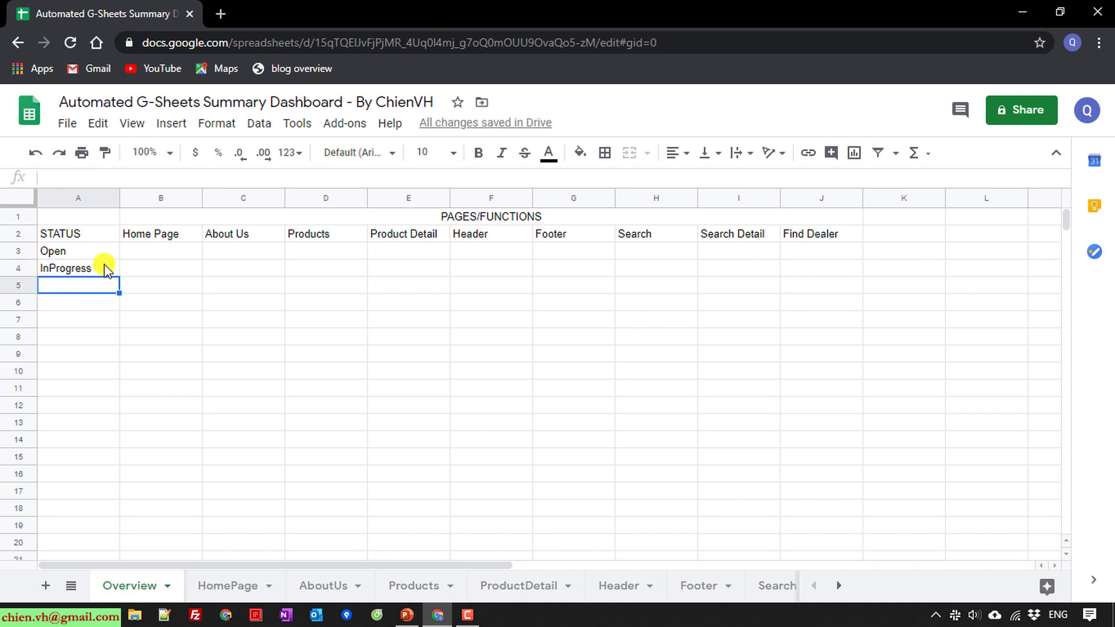
click(407, 615)
click(407, 614)
text(RE)
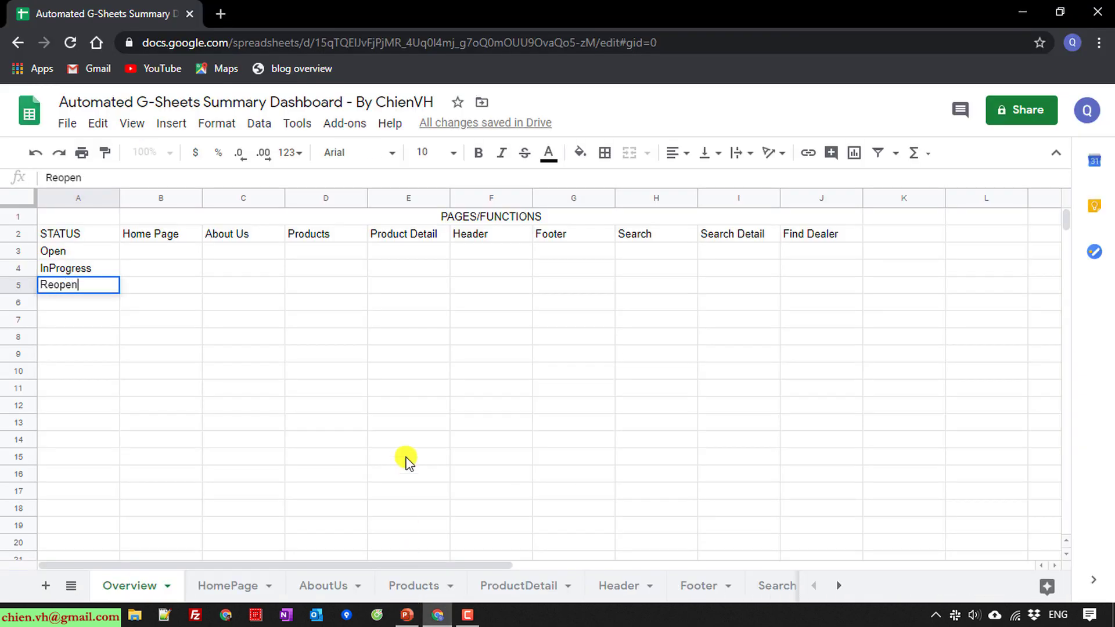
key(Return)
text(Closed)
key(Return)
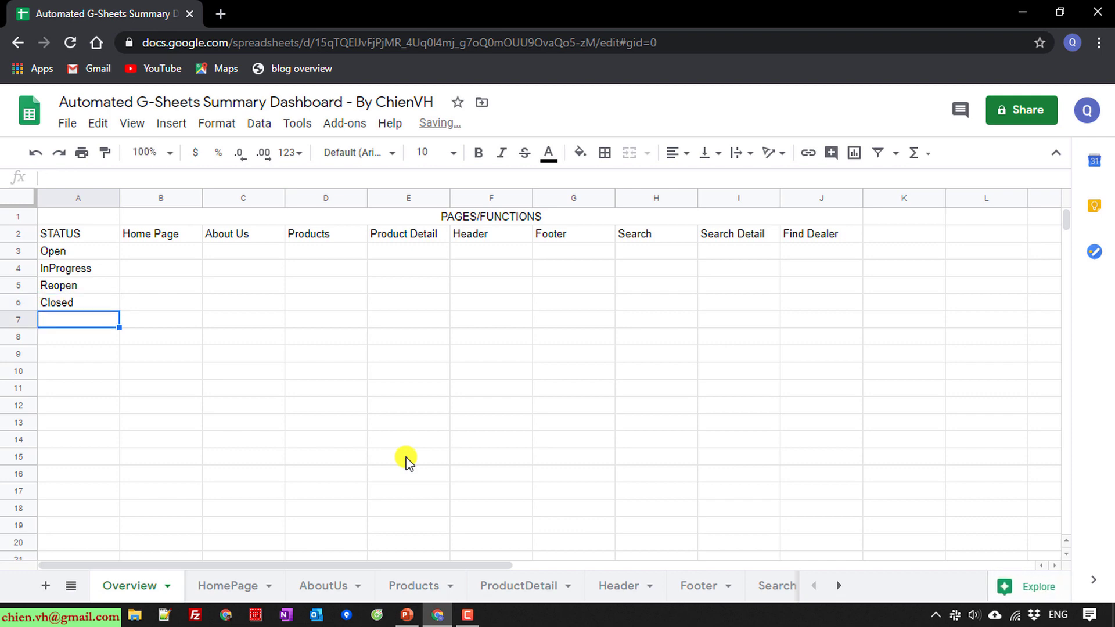
key(alt+Tab)
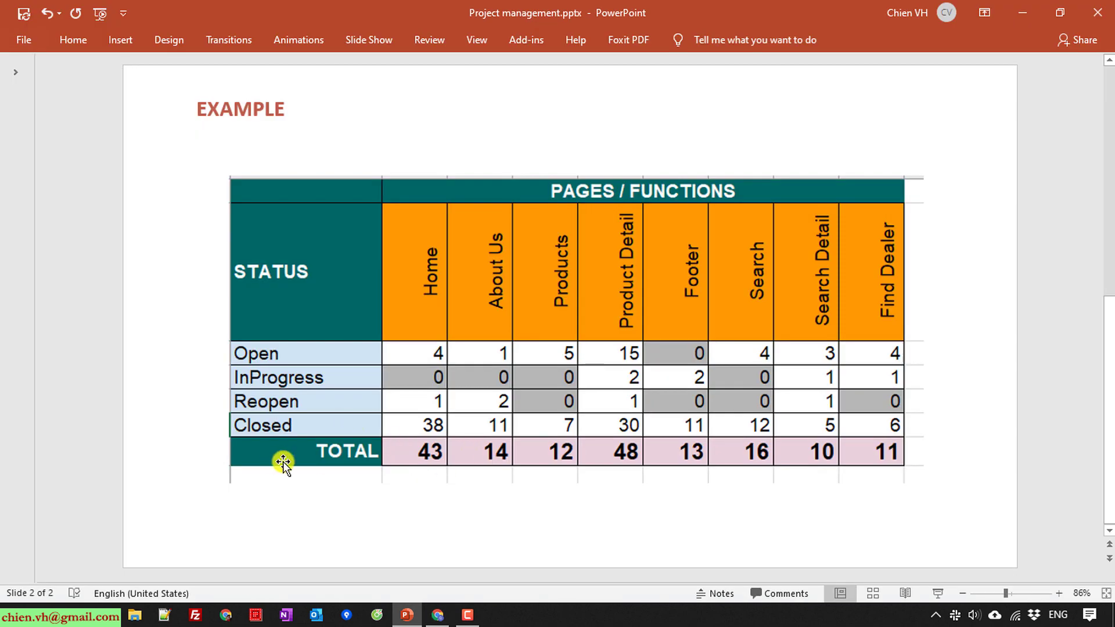
key(alt+Tab)
text(TOTAL)
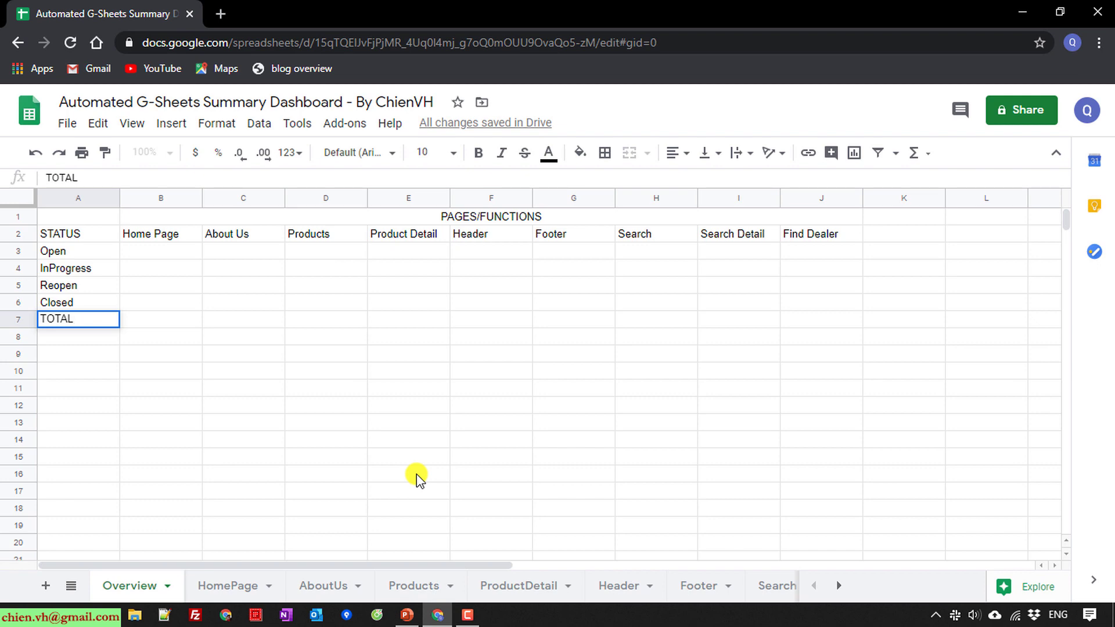
click(343, 422)
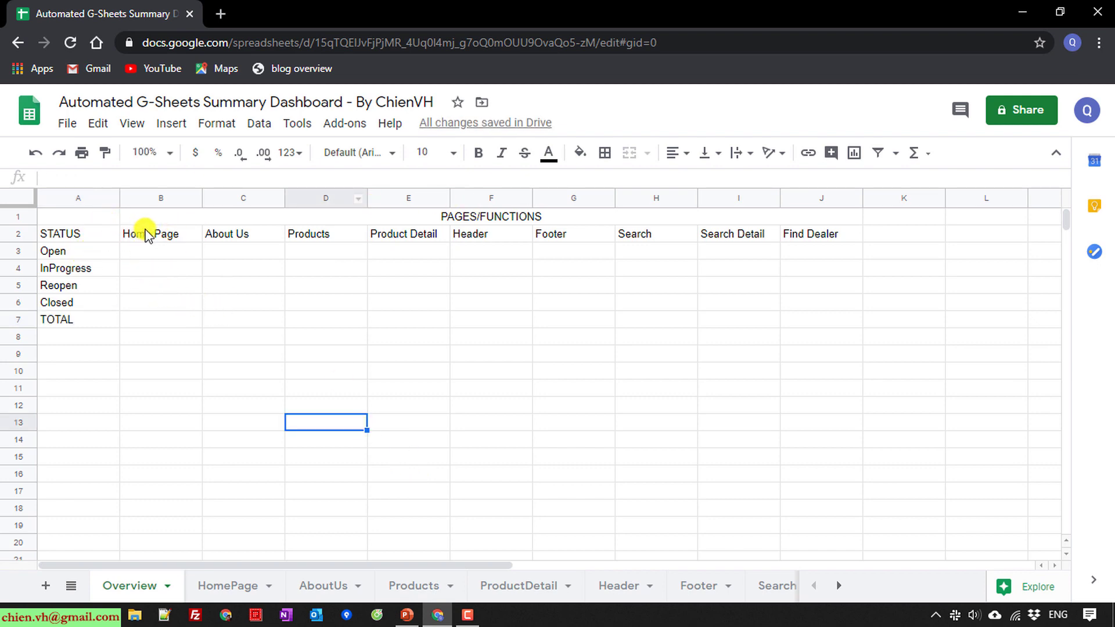
- Heighten row 2 and give the whole sheet middle vertical alignment with text wrapping
drag(19, 242, 19, 271)
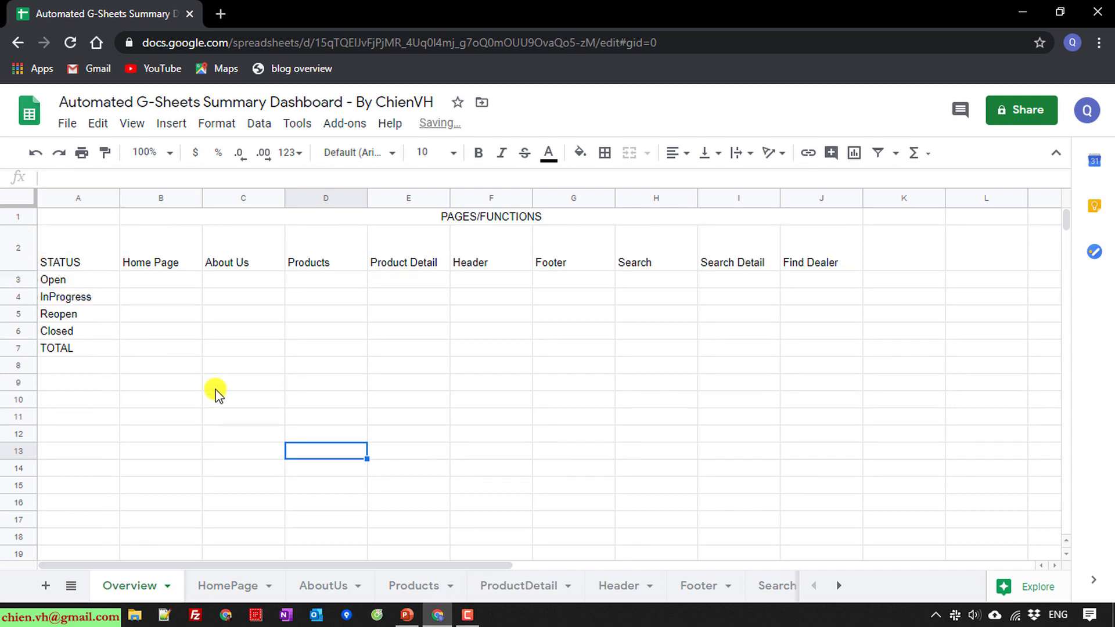
click(244, 401)
key(ctrl+a)
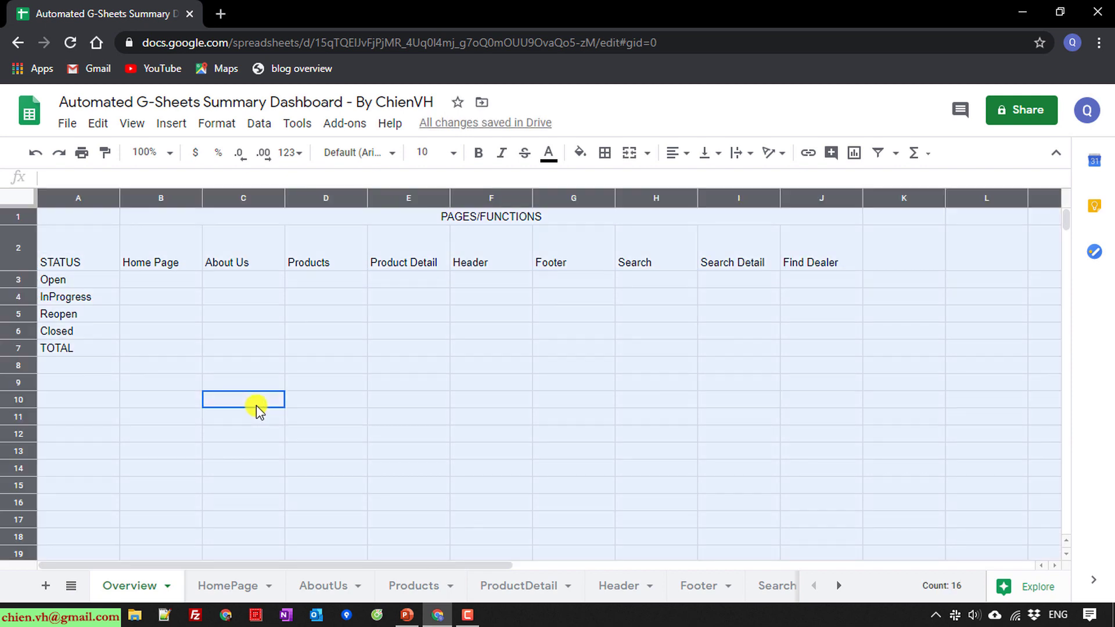
click(720, 154)
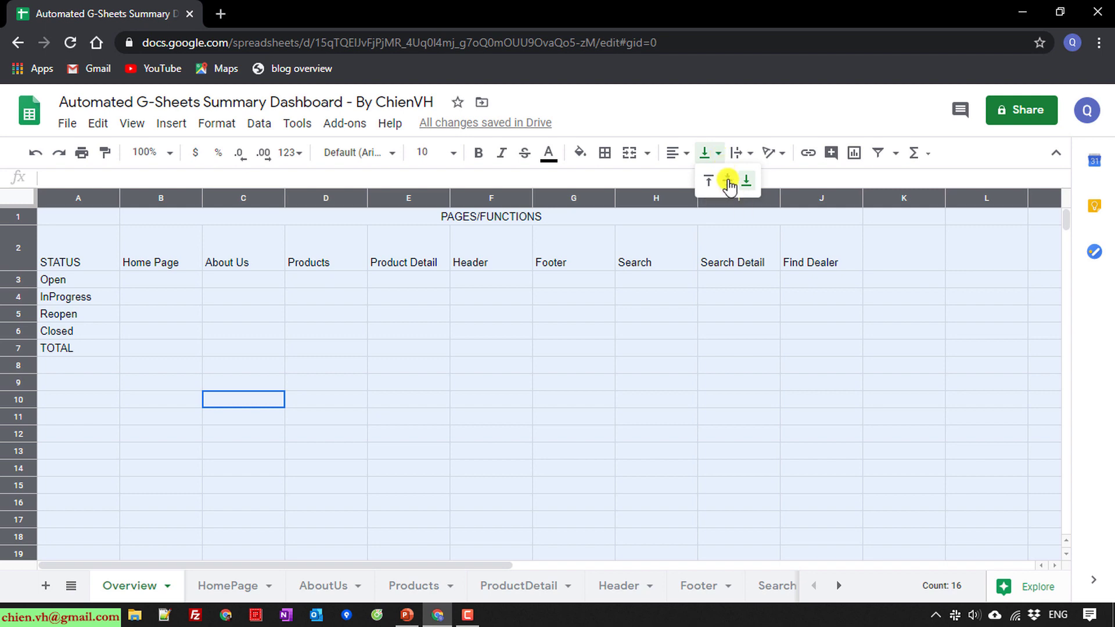
click(728, 181)
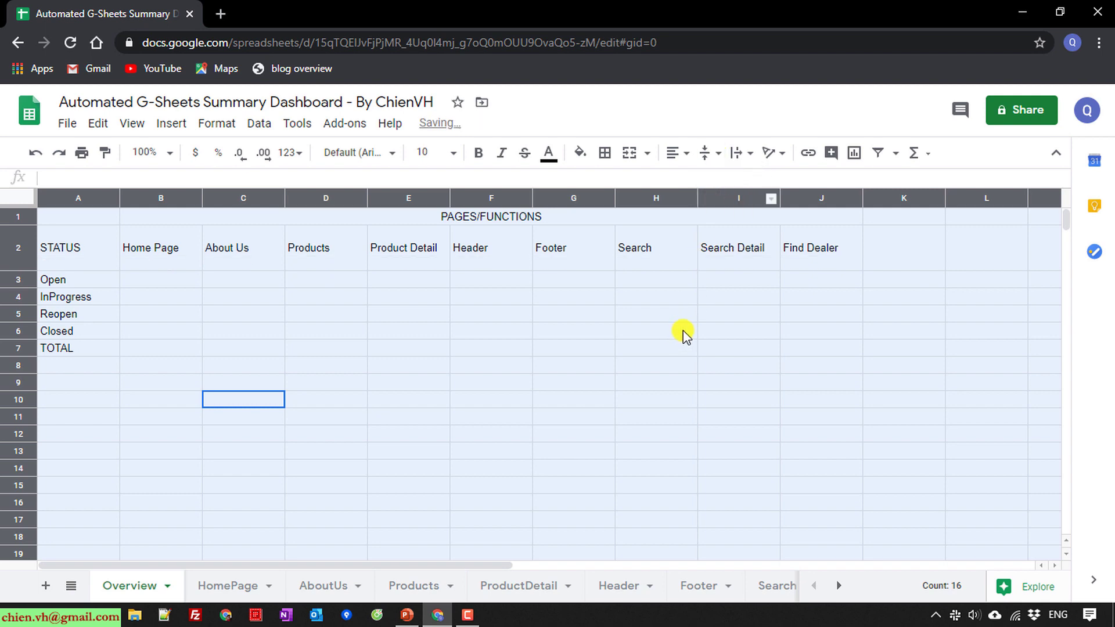
click(749, 154)
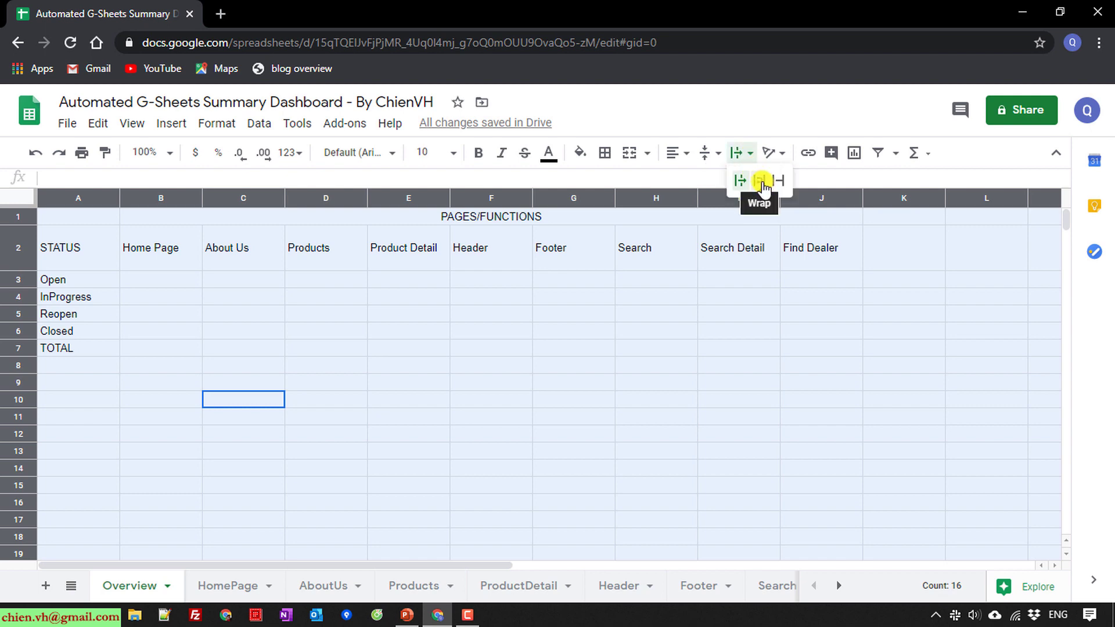
click(760, 183)
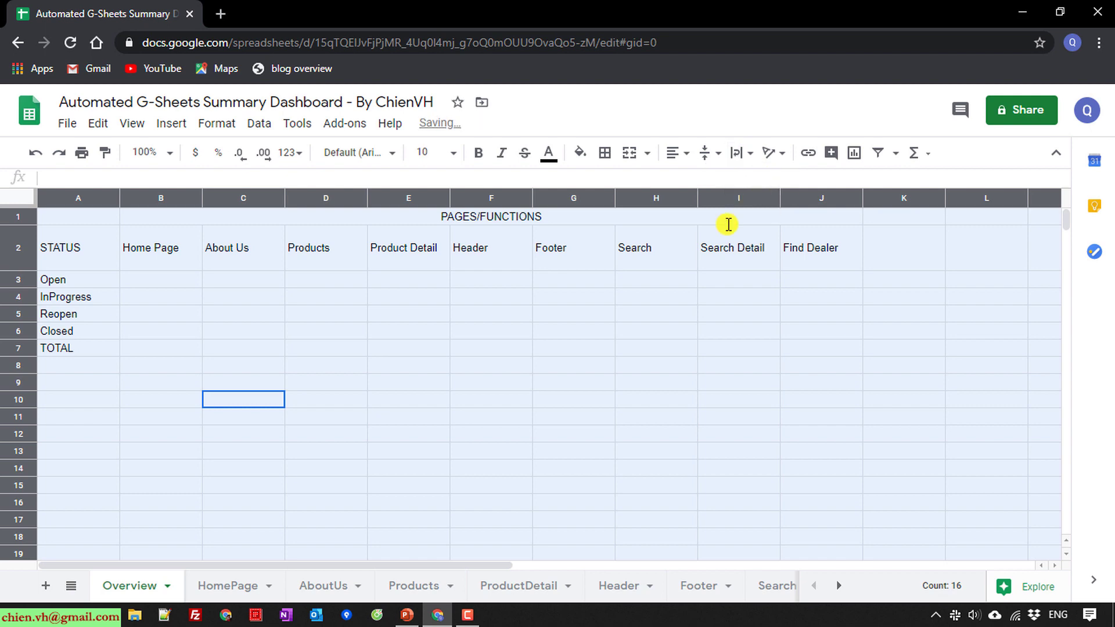
click(529, 451)
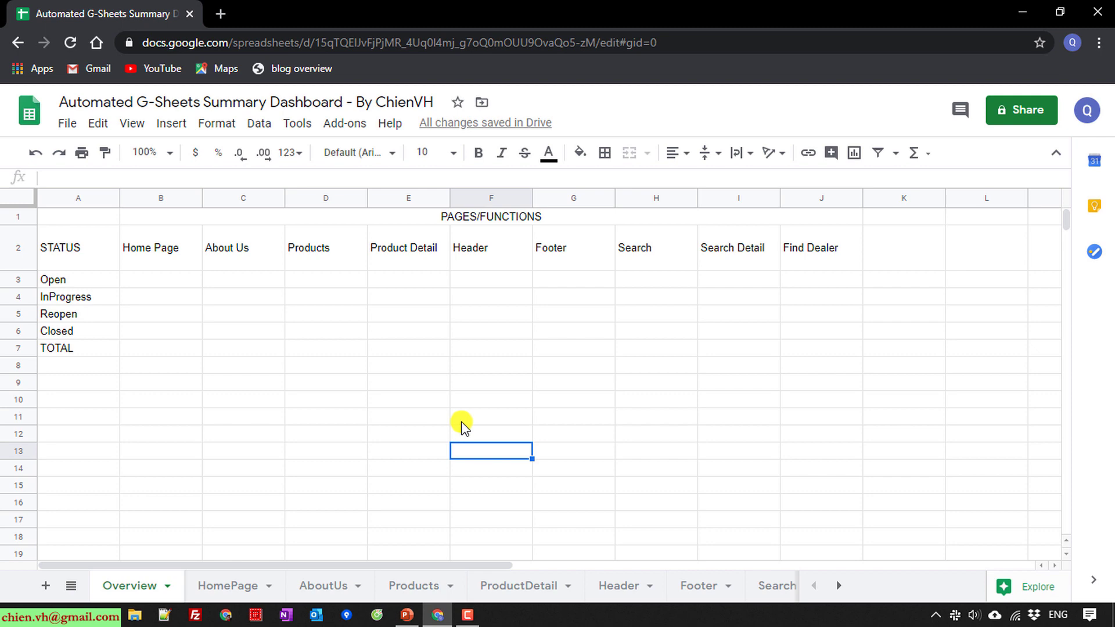
drag(139, 256, 846, 249)
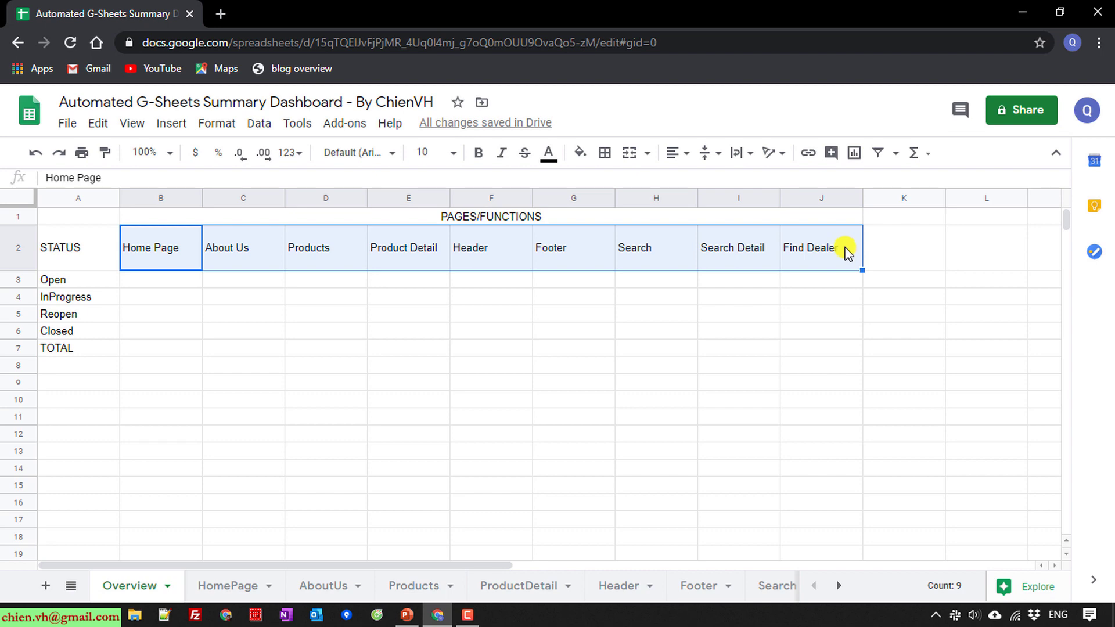
- Rotate the page-name headers in B2:J2 so they run vertically
click(774, 153)
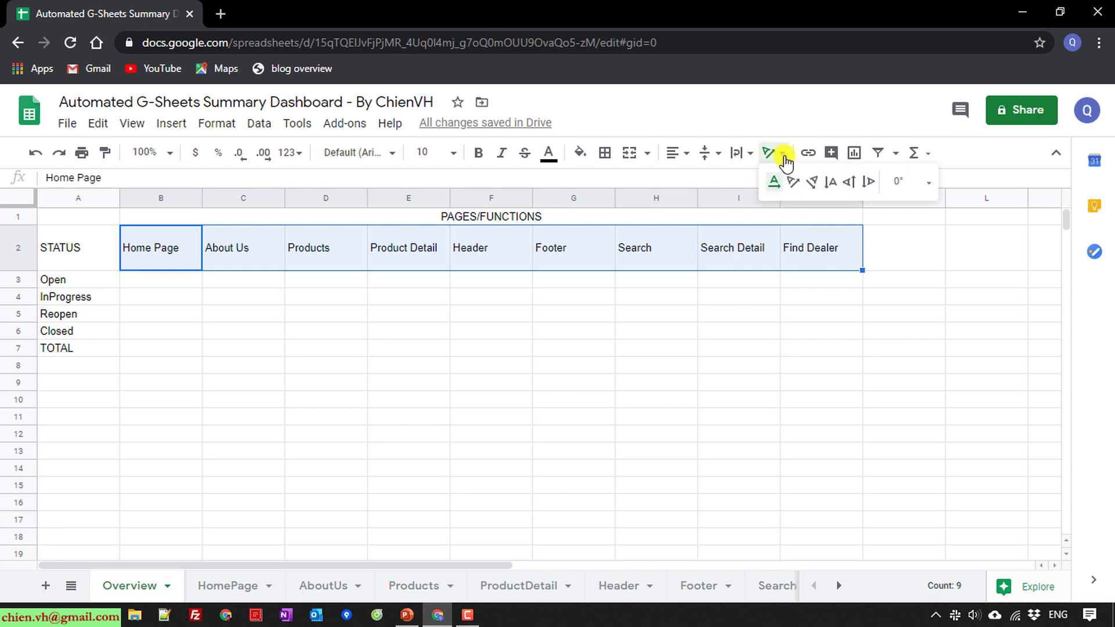
click(853, 184)
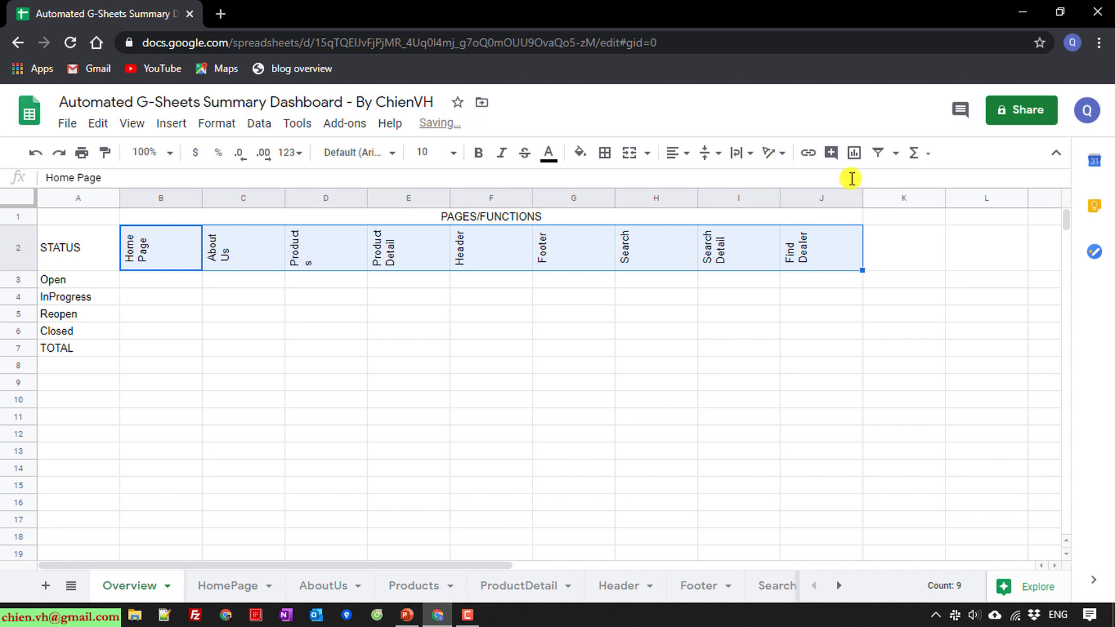
click(272, 349)
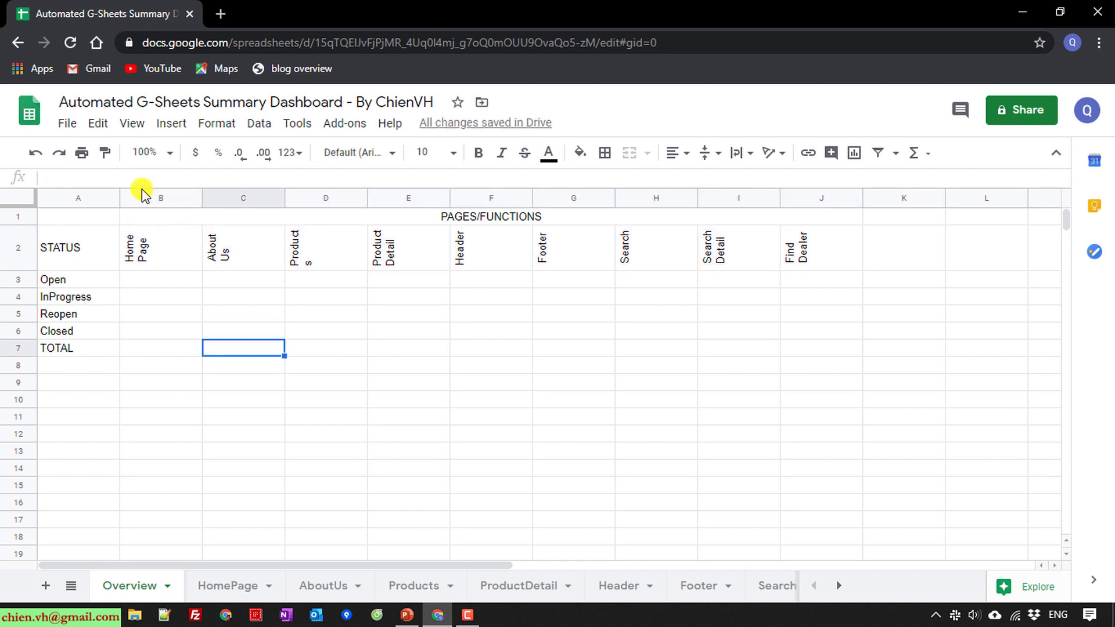
- Narrow columns B through J to fit the rotated headers
drag(144, 196, 856, 196)
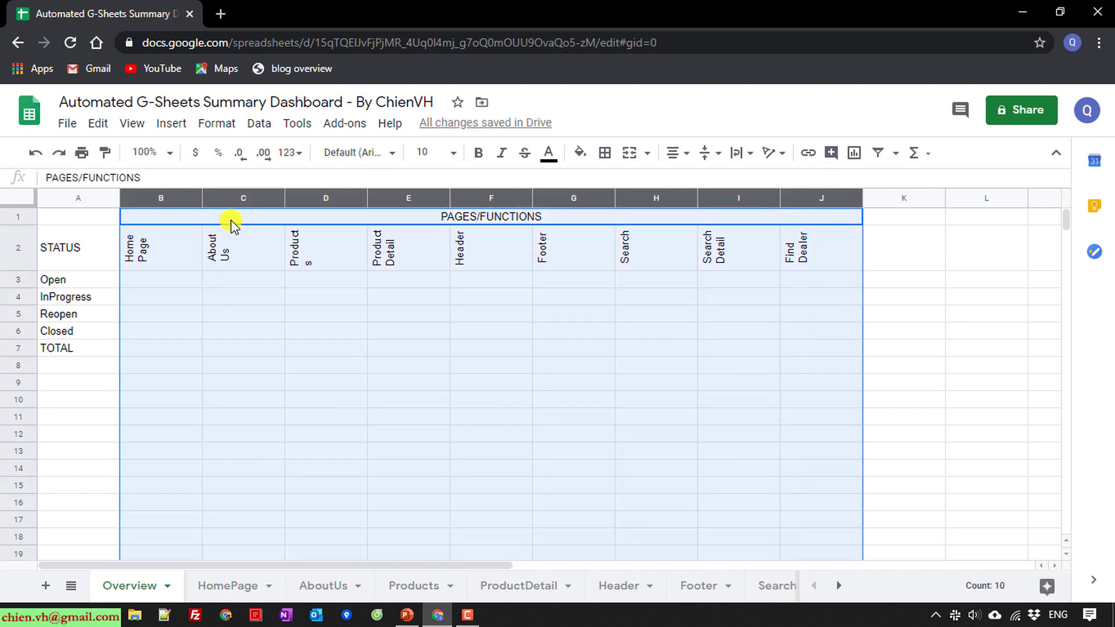
drag(201, 200, 159, 200)
click(432, 383)
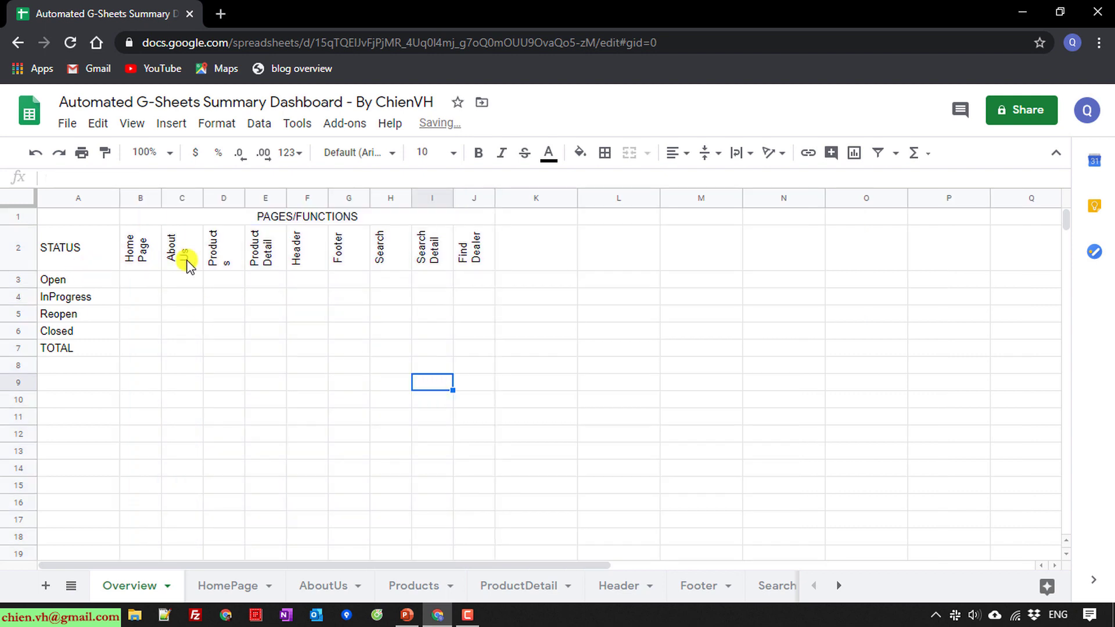
- Set the table A1:J7 to font size 11 and make row 2 taller
drag(55, 219, 420, 355)
click(444, 152)
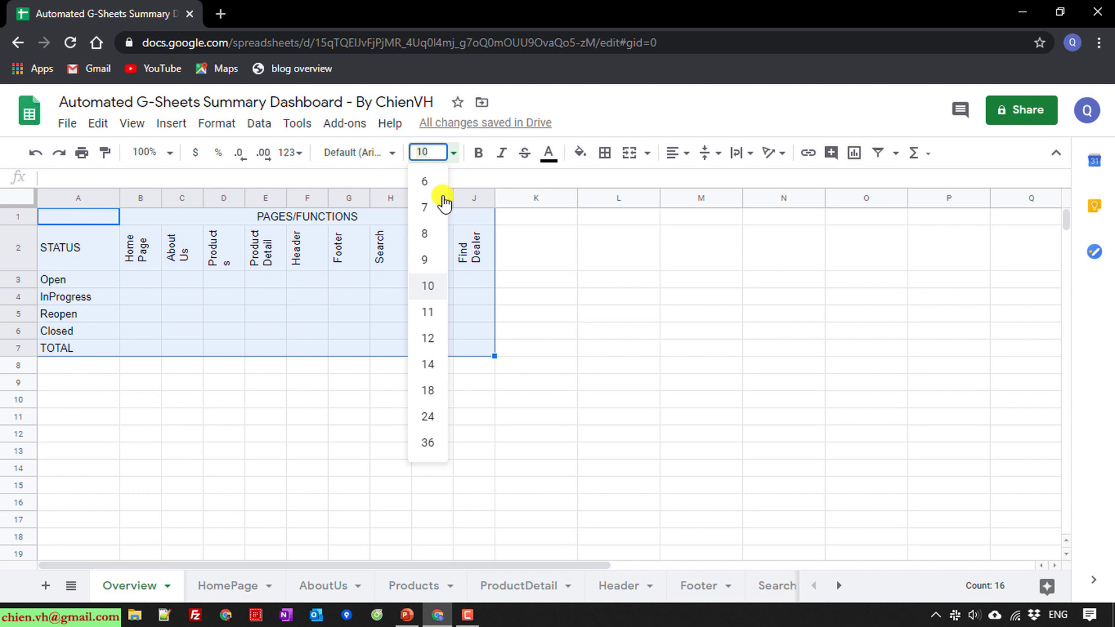
click(433, 313)
click(223, 422)
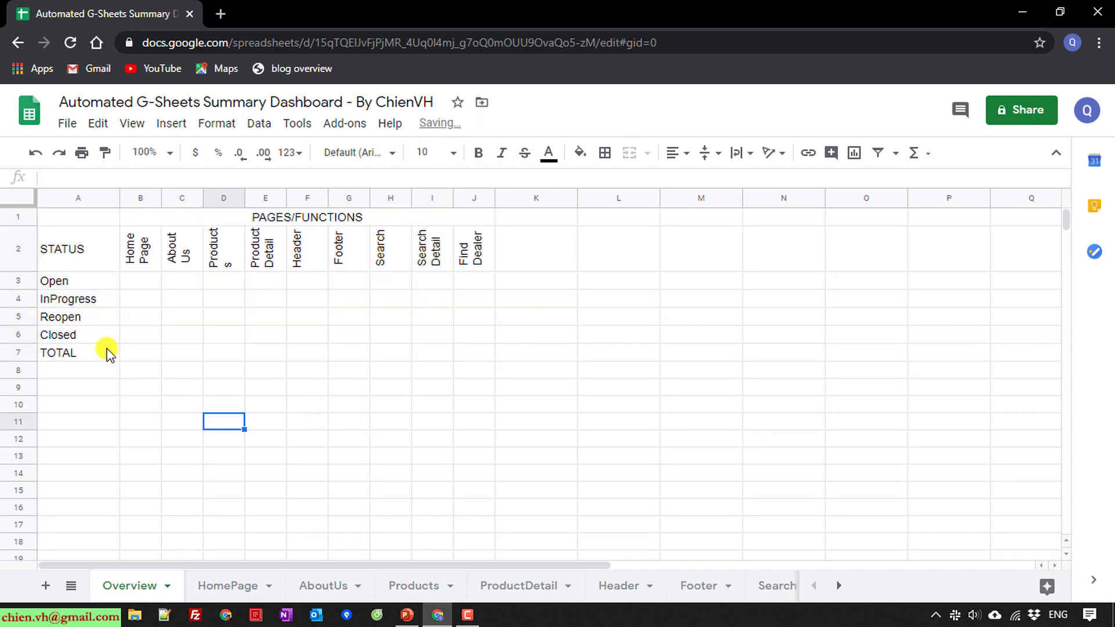
drag(27, 270, 23, 284)
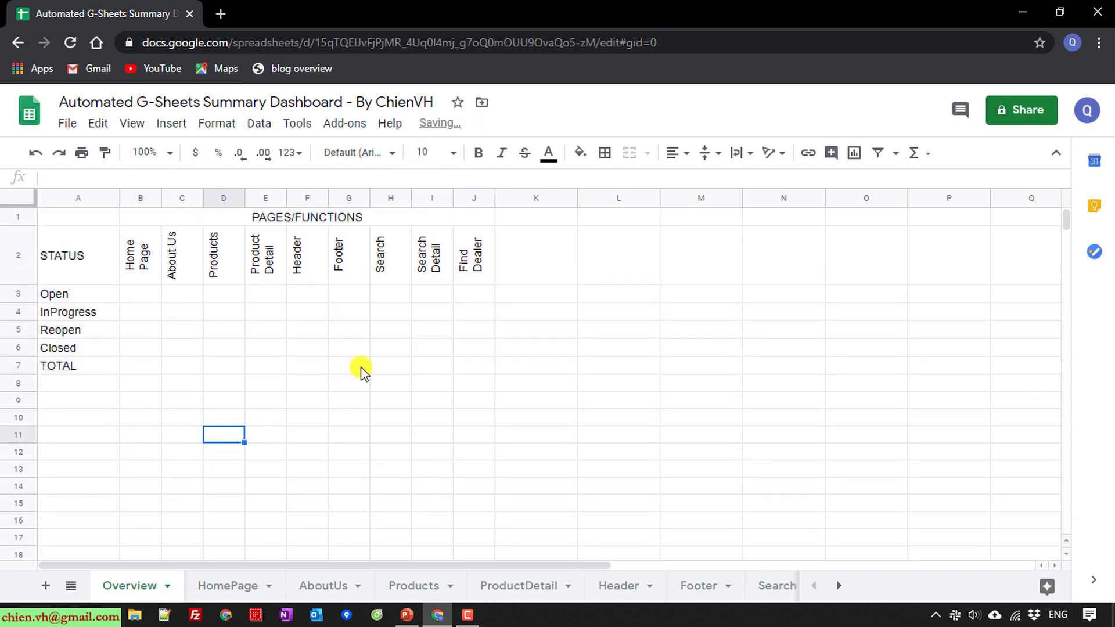
click(390, 400)
- Bold the STATUS heading in A2 and the PAGES/FUNCTIONS heading in B1:J1
click(74, 251)
click(479, 152)
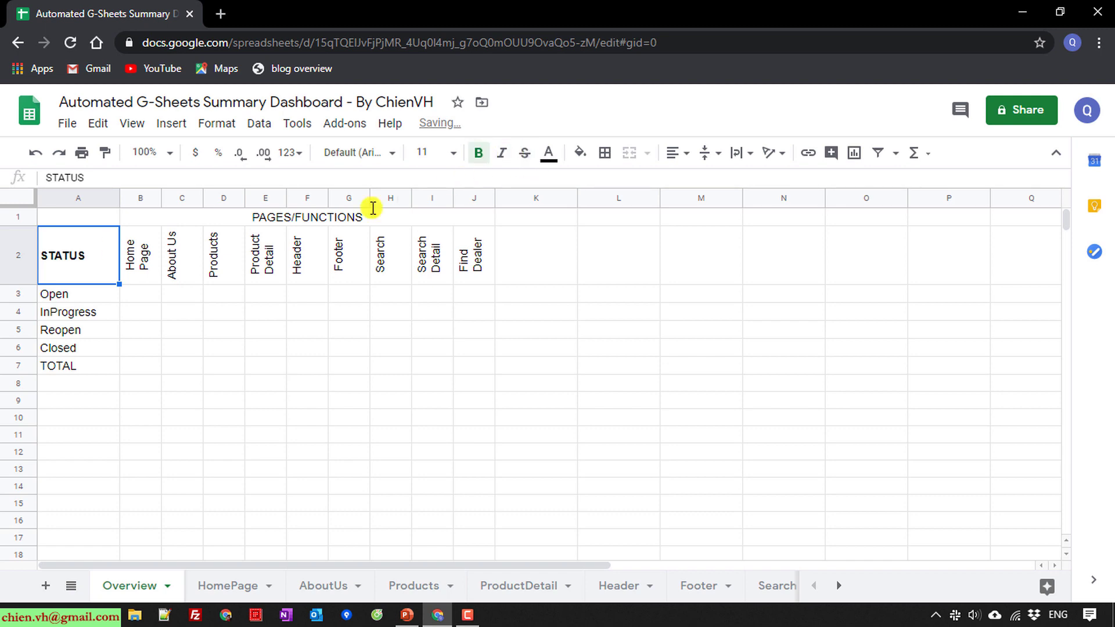
click(265, 222)
click(478, 153)
click(474, 329)
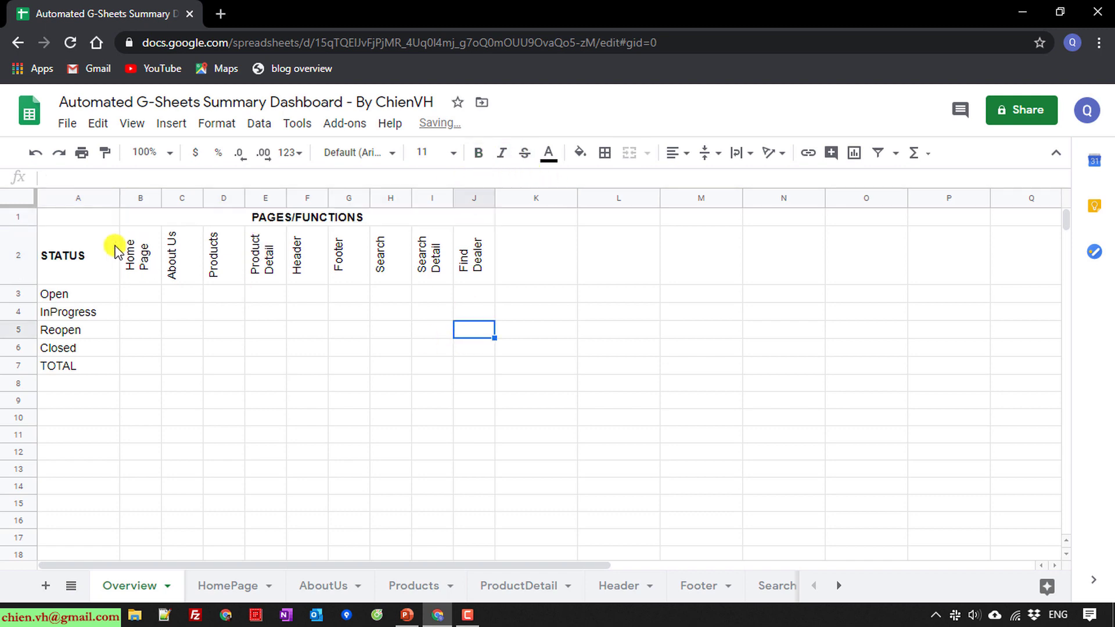
drag(153, 252, 490, 248)
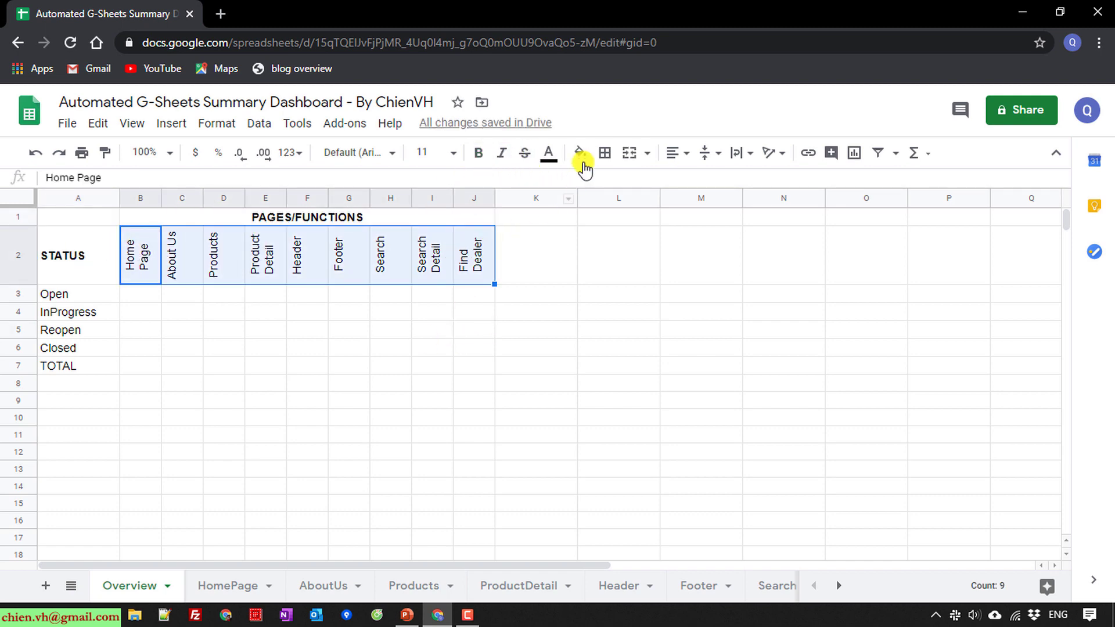
- Fill the page-name headers B2:J2 orange
click(580, 153)
click(623, 229)
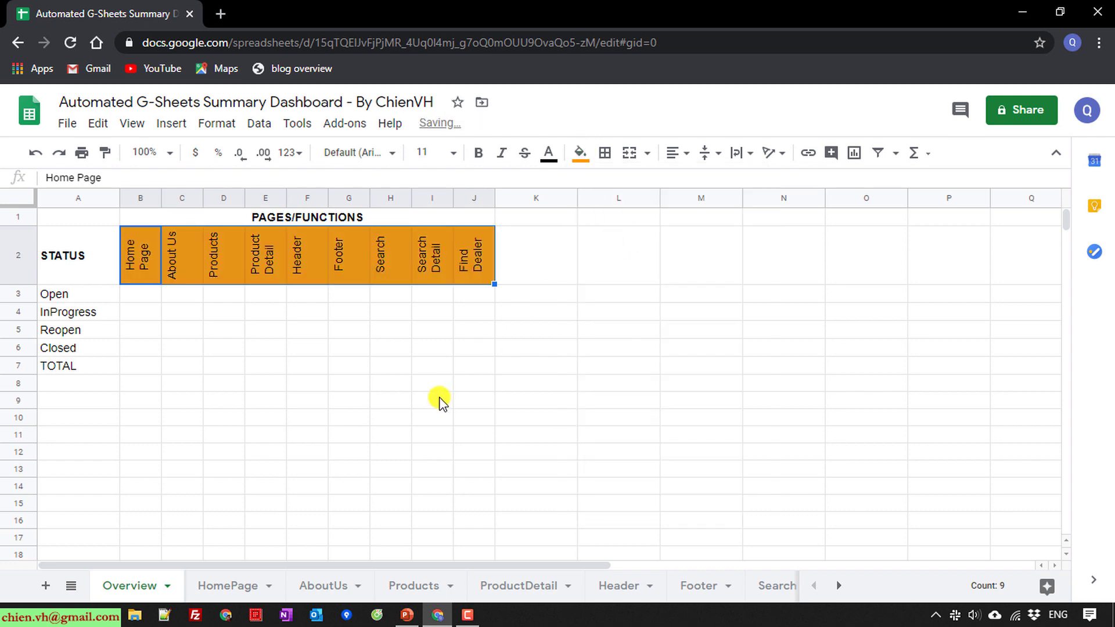
click(439, 399)
- Fill the STATUS and PAGES/FUNCTIONS headings light blue
click(64, 261)
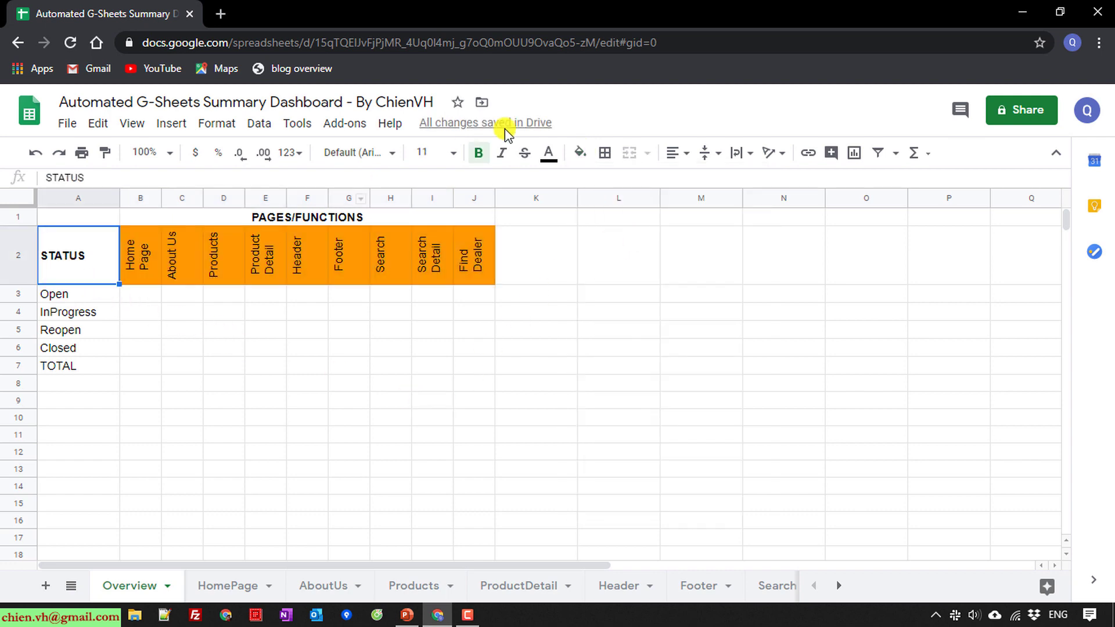
click(580, 153)
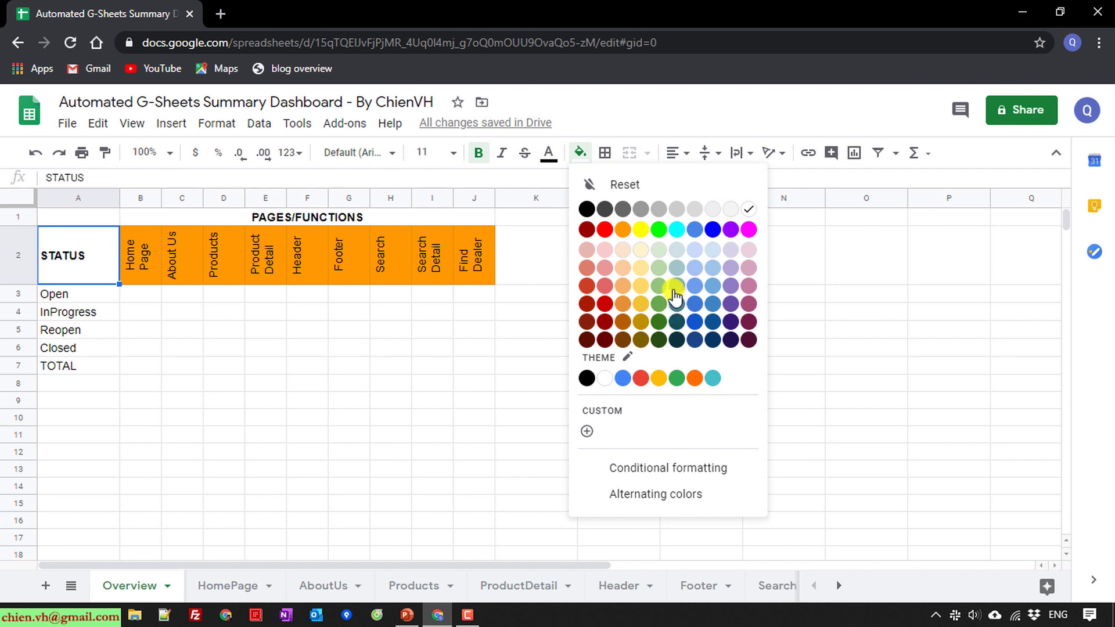
click(712, 286)
click(361, 218)
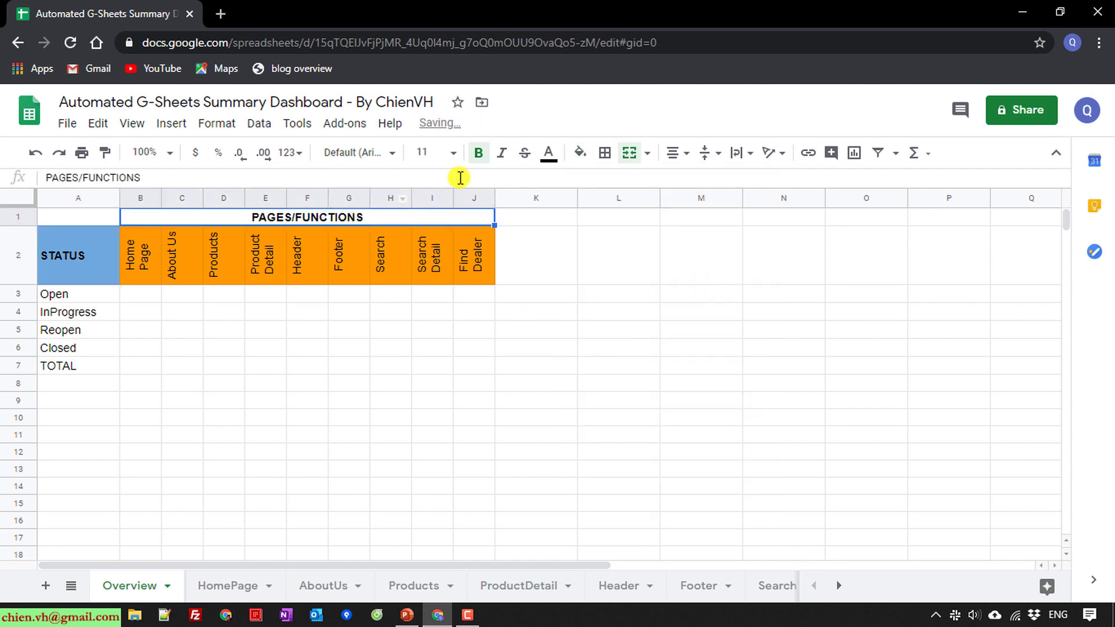
click(580, 153)
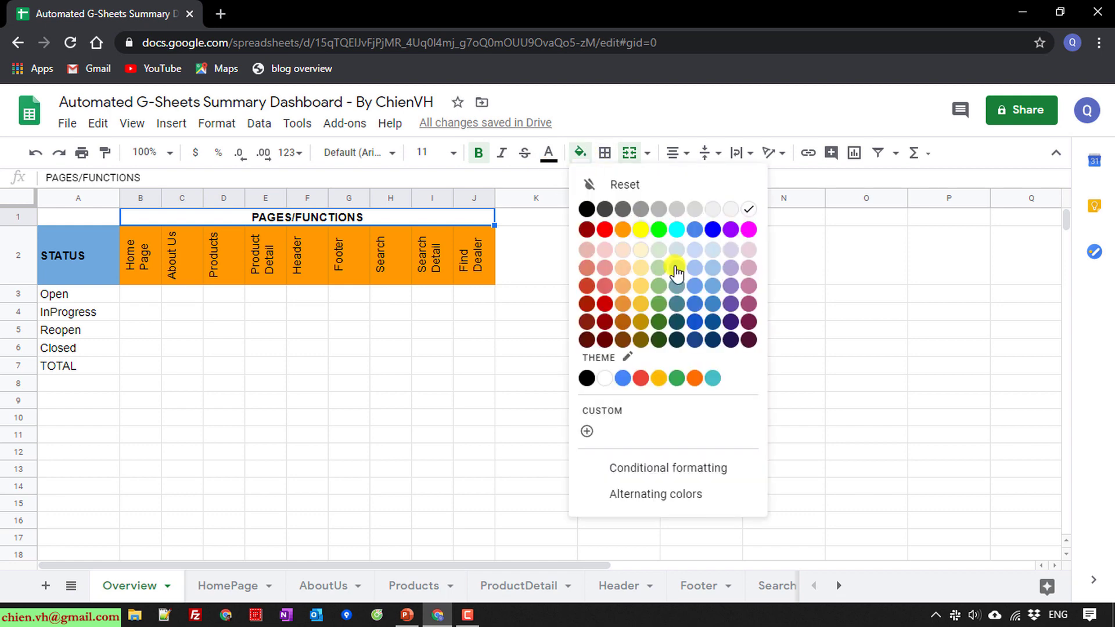
click(712, 286)
click(584, 384)
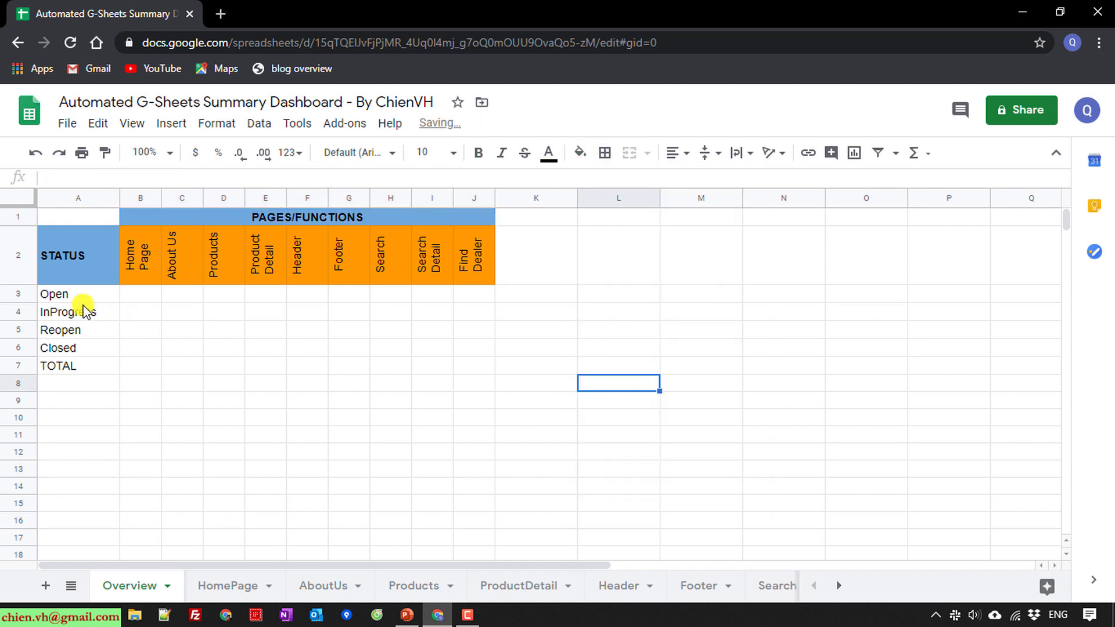
- Fill the status names Open to Closed (A3:A6) light yellow
drag(77, 297, 81, 349)
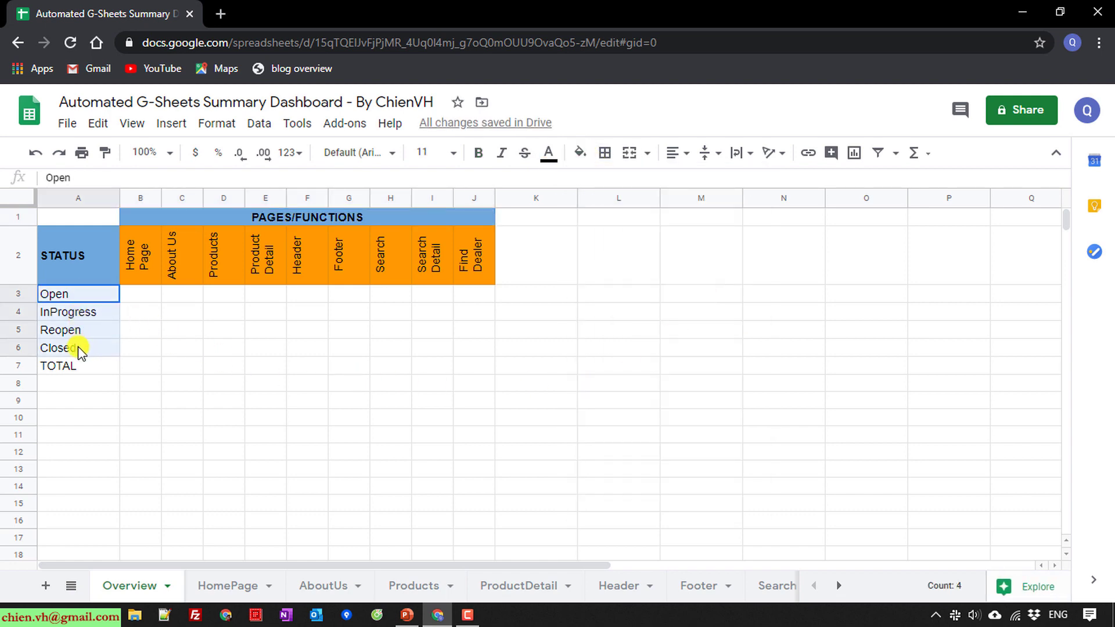
click(580, 153)
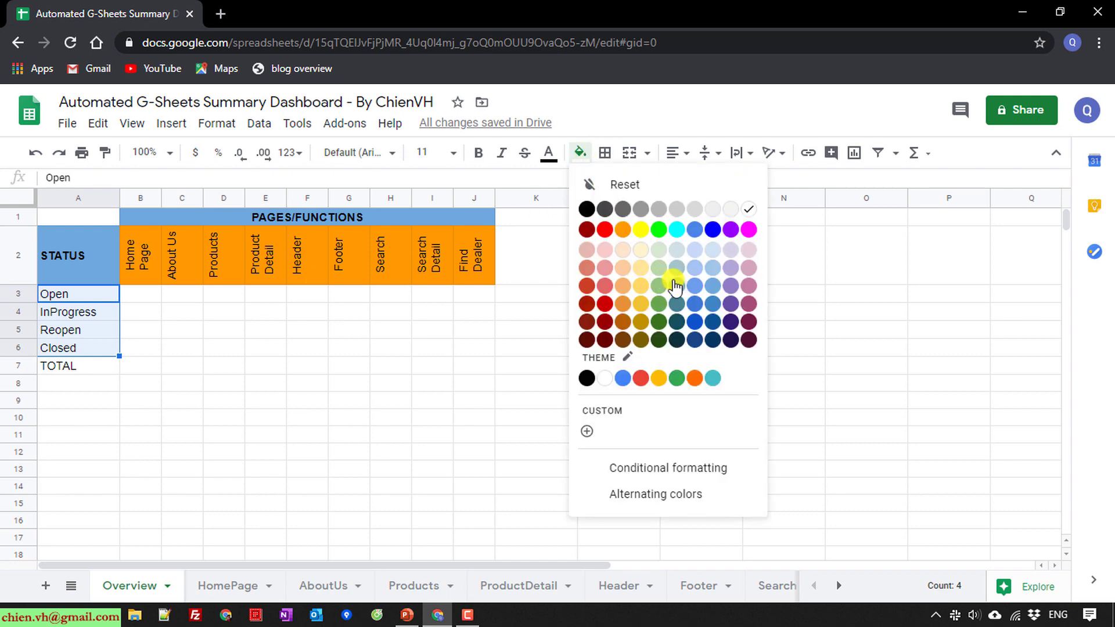
click(641, 250)
click(482, 372)
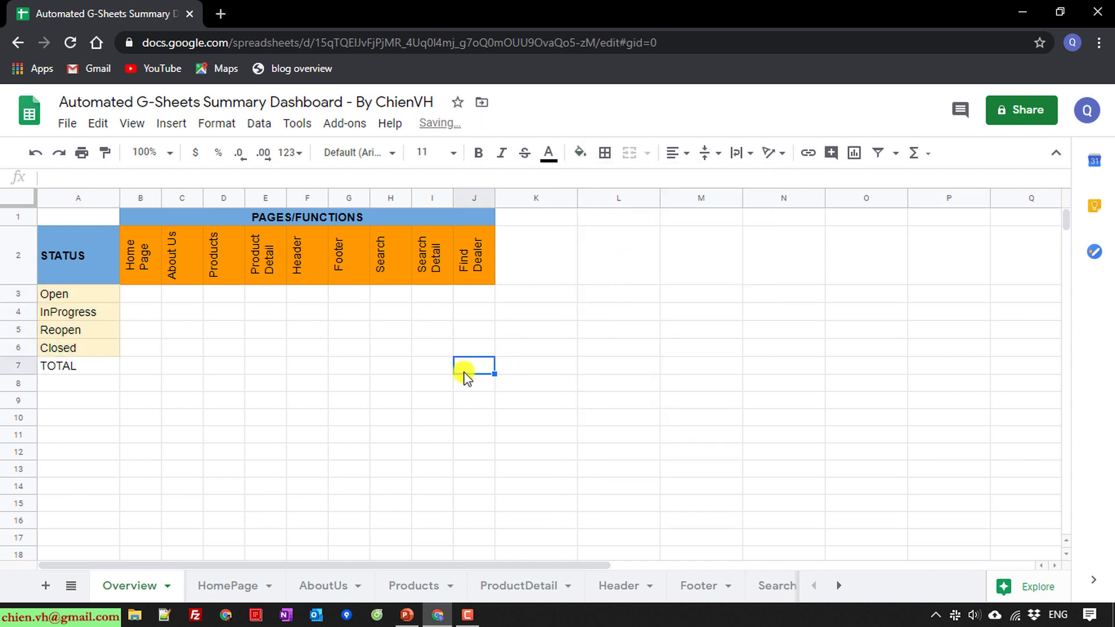
- Paint the STATUS formatting onto TOTAL in A7 and right-align it
click(93, 368)
click(98, 262)
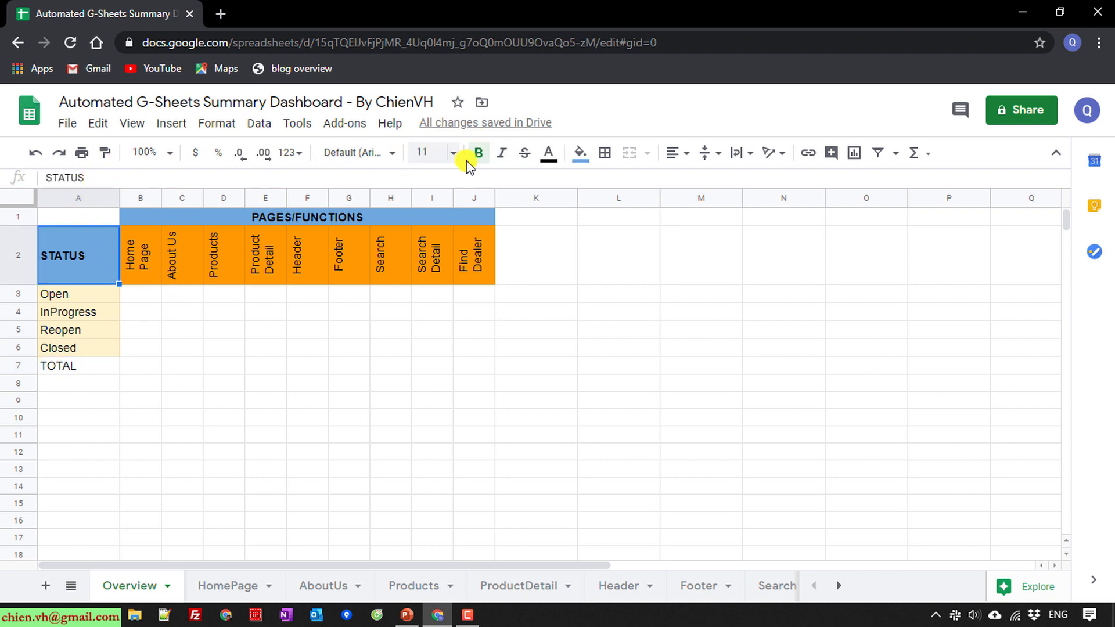
click(104, 154)
click(87, 367)
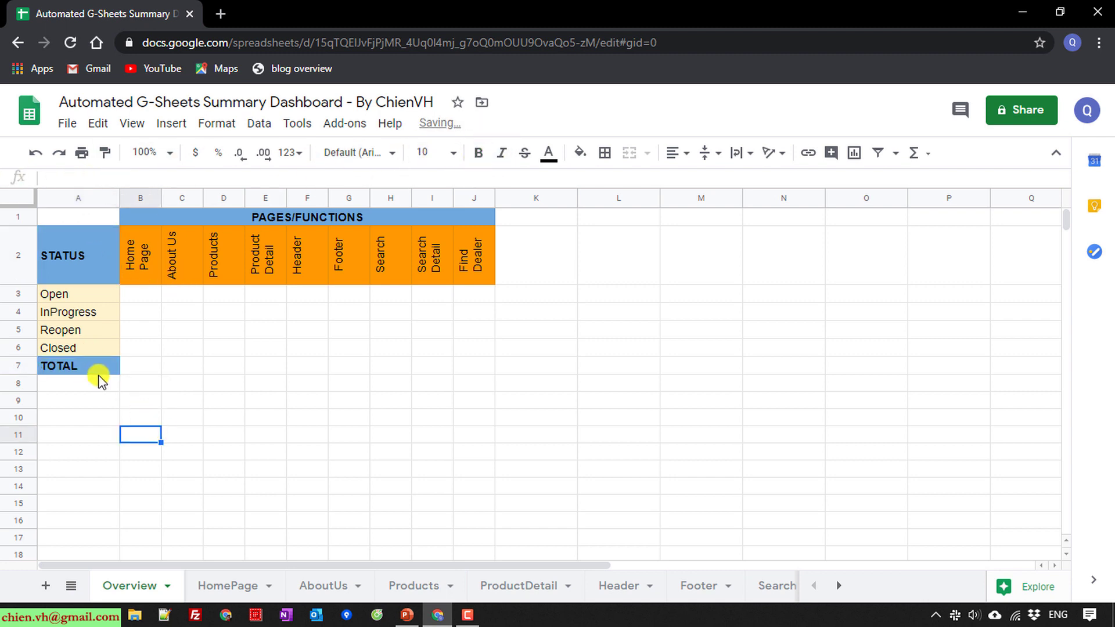
click(683, 152)
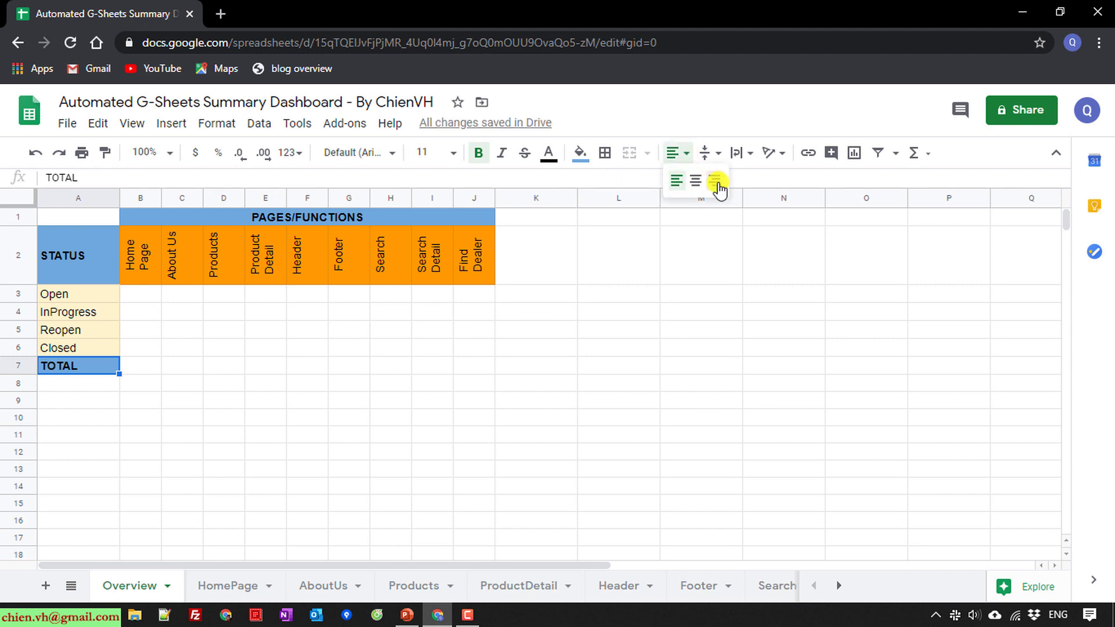
click(718, 183)
click(355, 433)
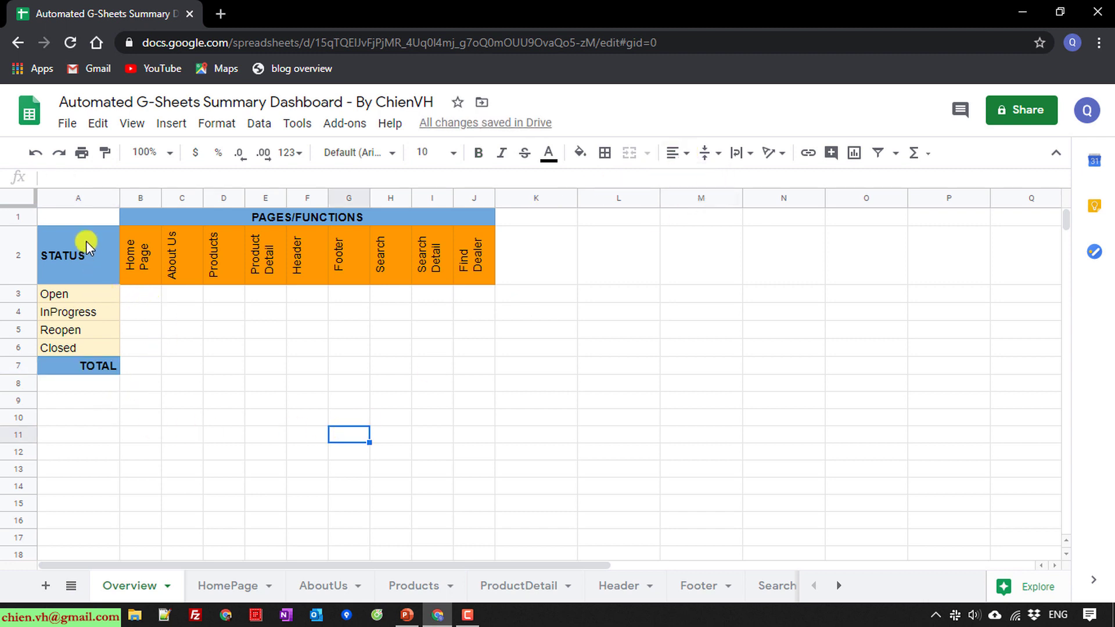
- Merge STATUS with the blank cell above it across A1:A2
drag(67, 217, 73, 253)
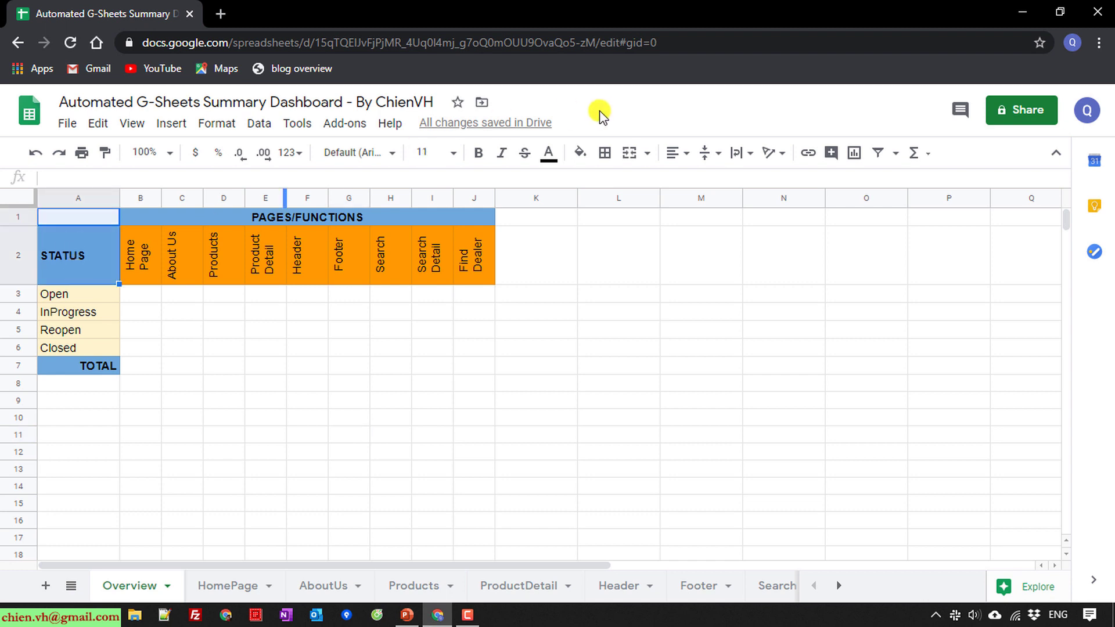
click(631, 154)
click(525, 326)
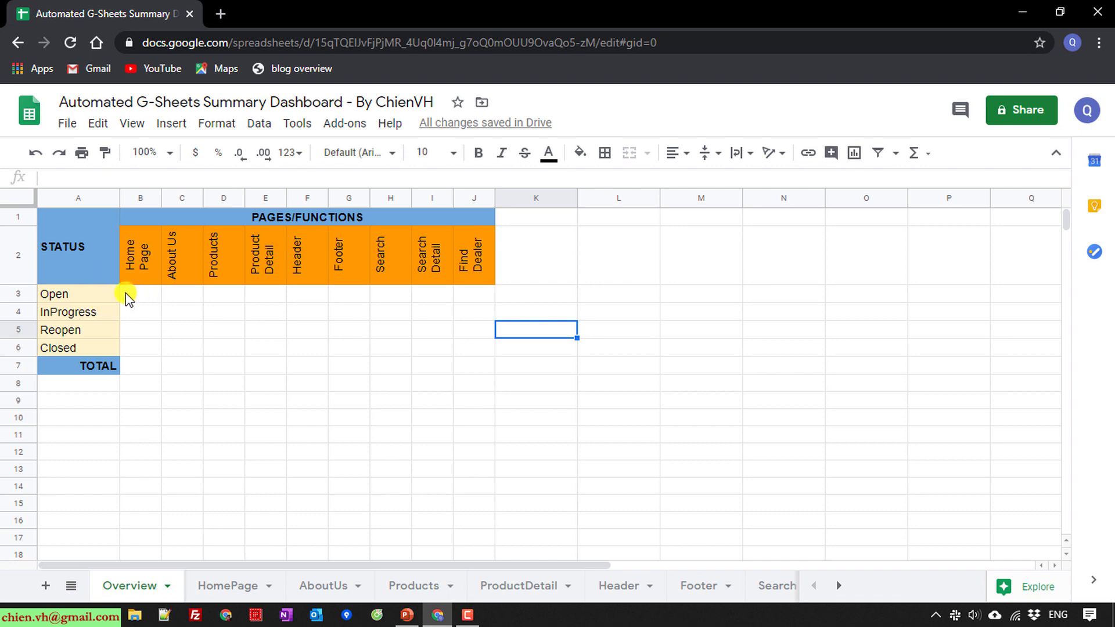
- Apply All borders to every cell of the summary table A1:J7
drag(75, 225, 313, 372)
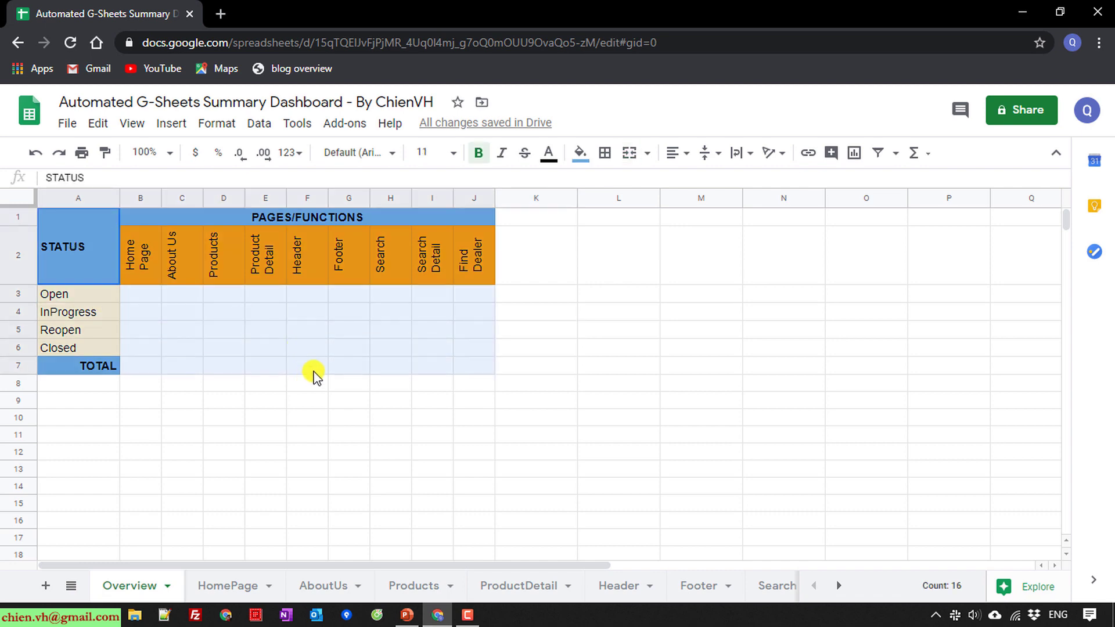
click(605, 153)
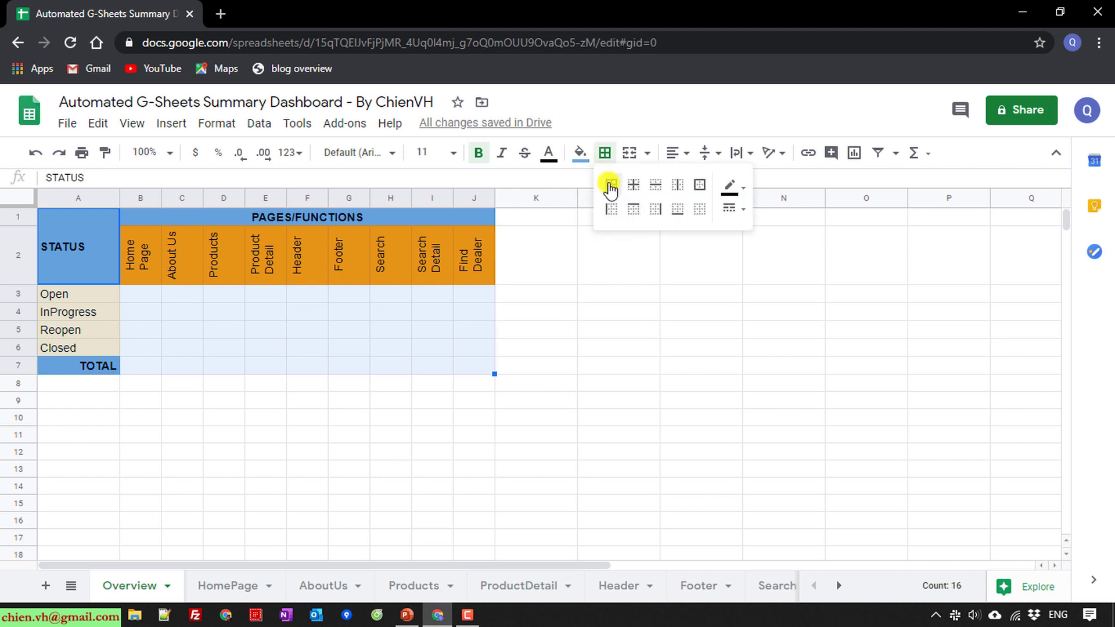
click(611, 186)
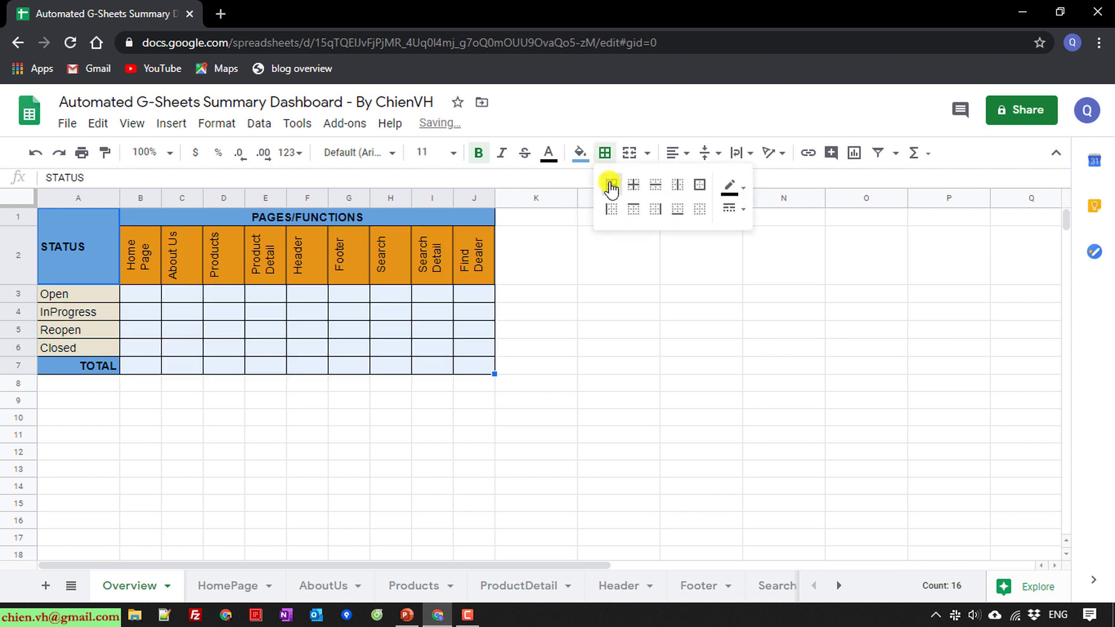
click(615, 329)
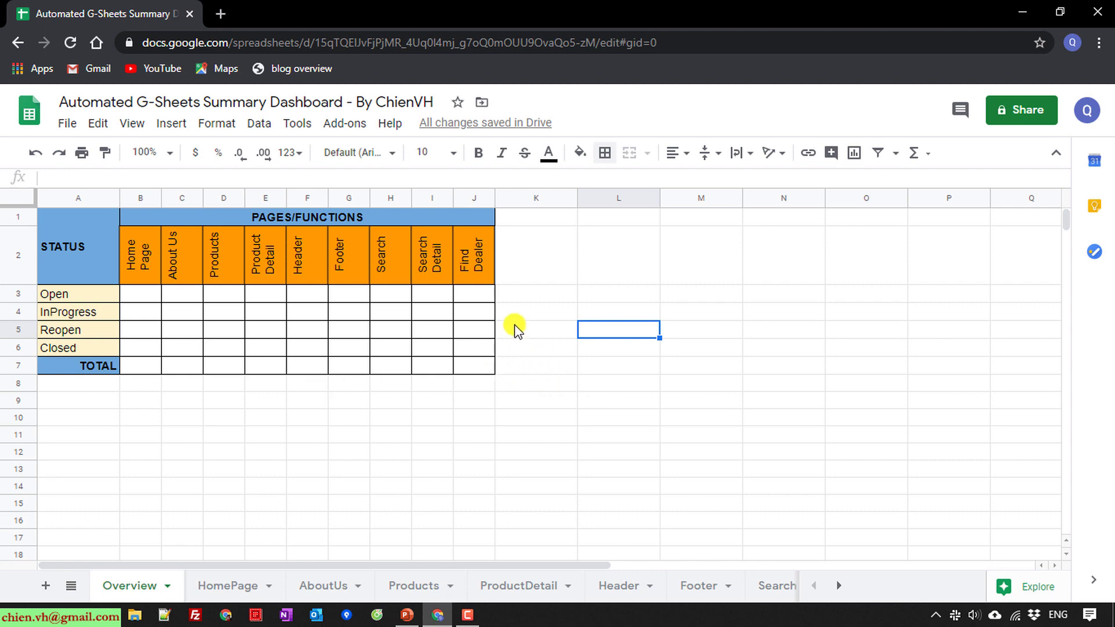
click(540, 266)
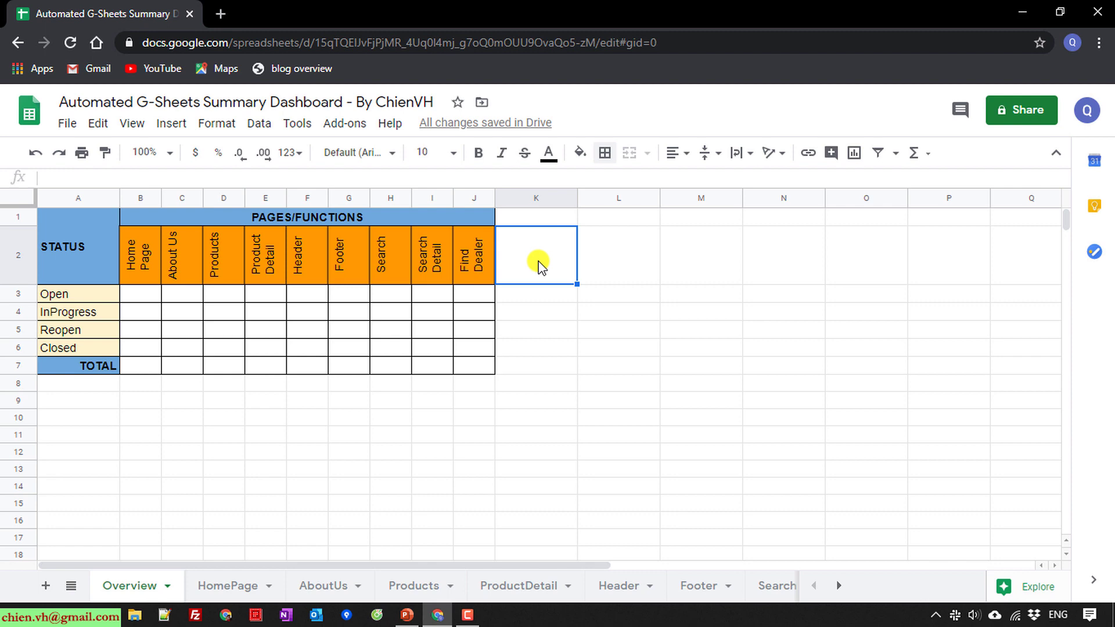
- Enter the TOTAL heading in K2 and check the cells in column K
text(TIT)
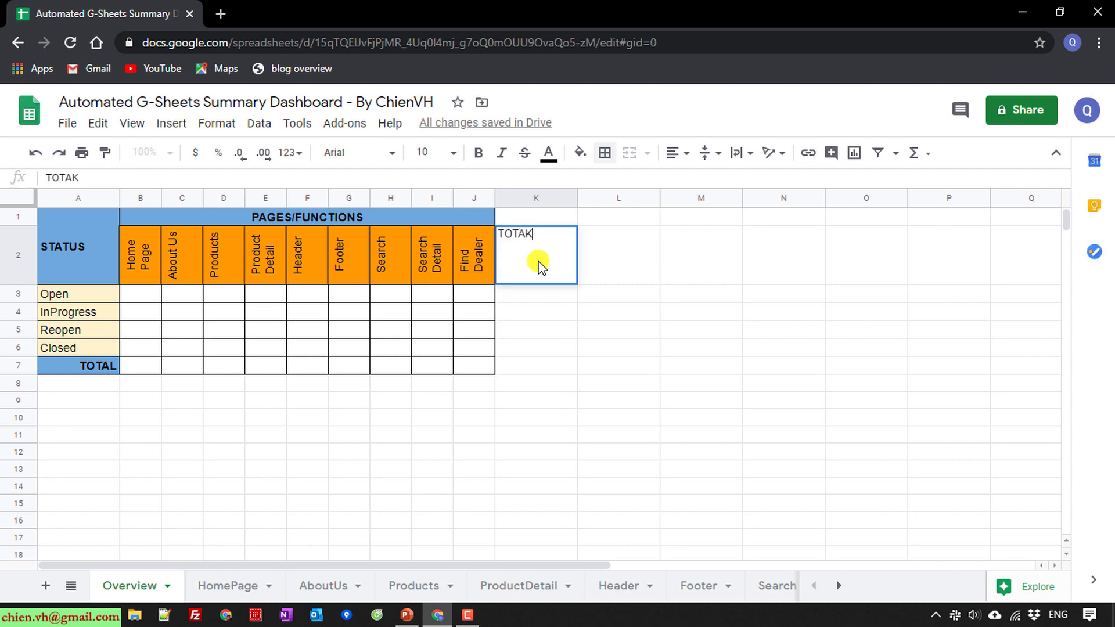
key(Return)
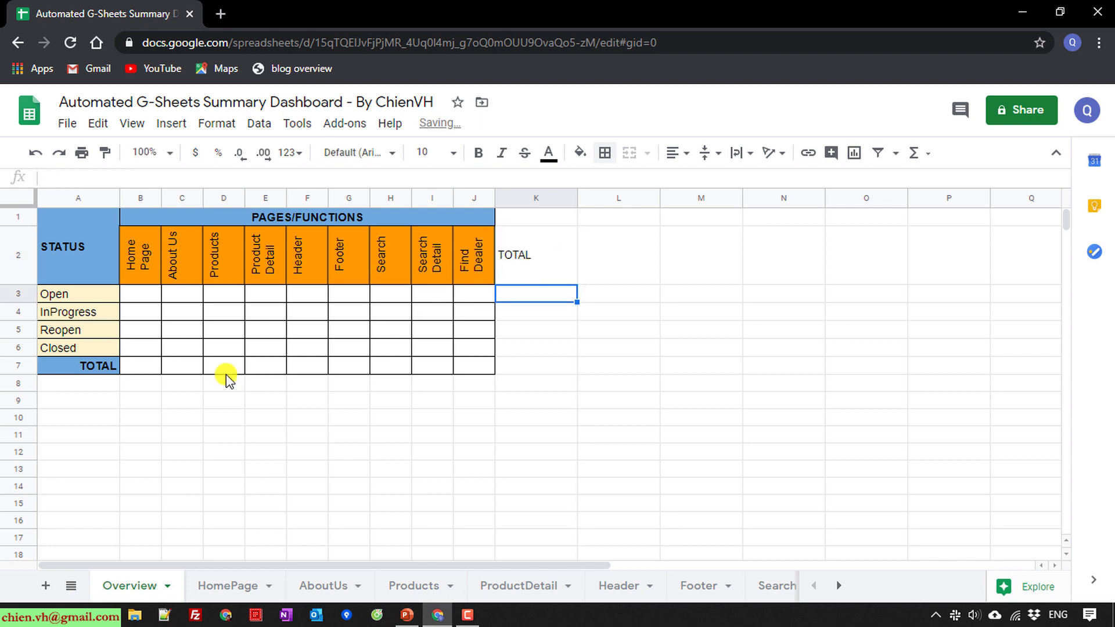
click(89, 369)
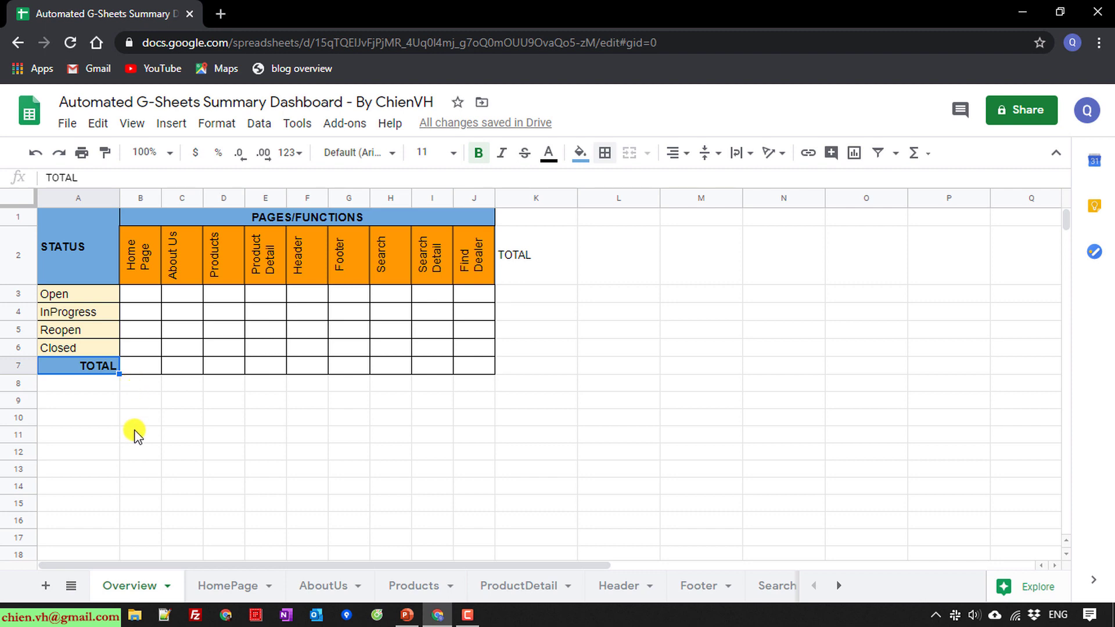
click(138, 196)
click(192, 433)
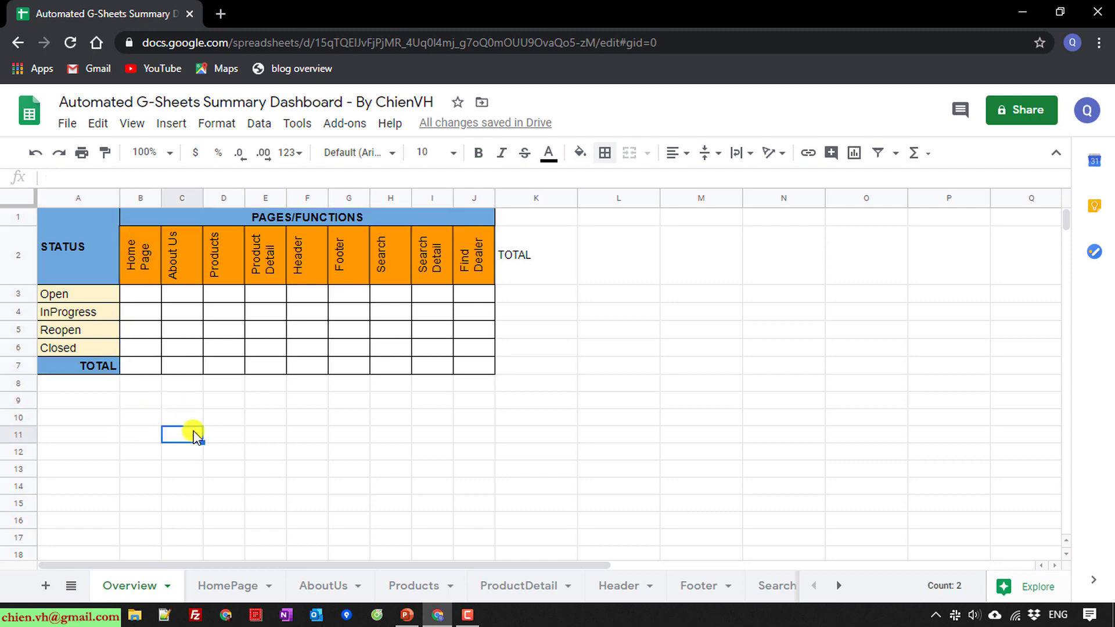
click(542, 293)
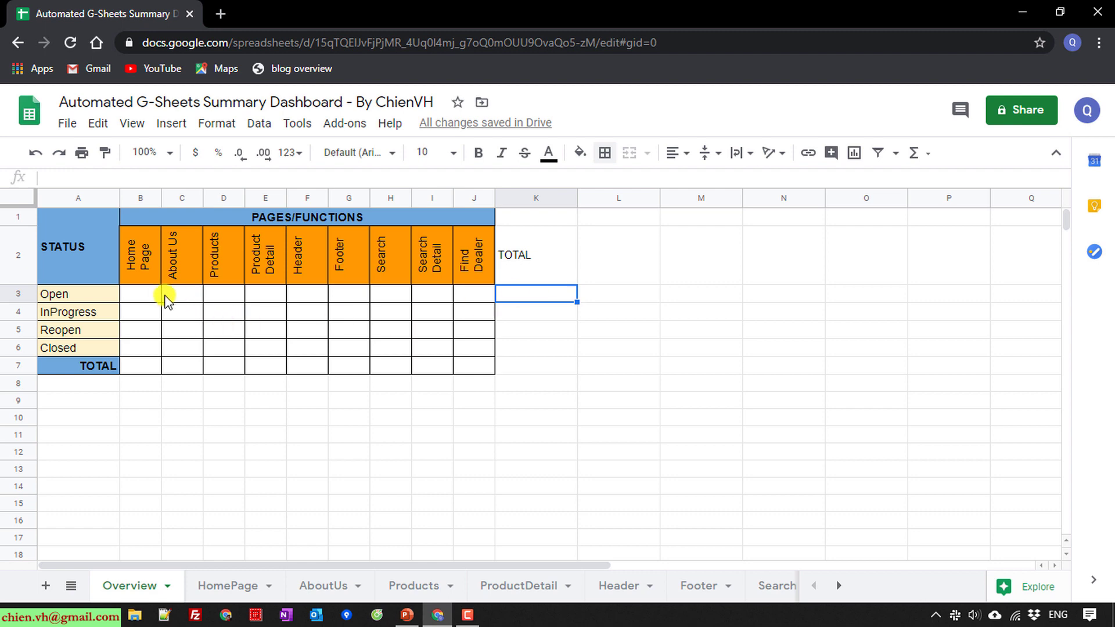
click(19, 294)
click(526, 365)
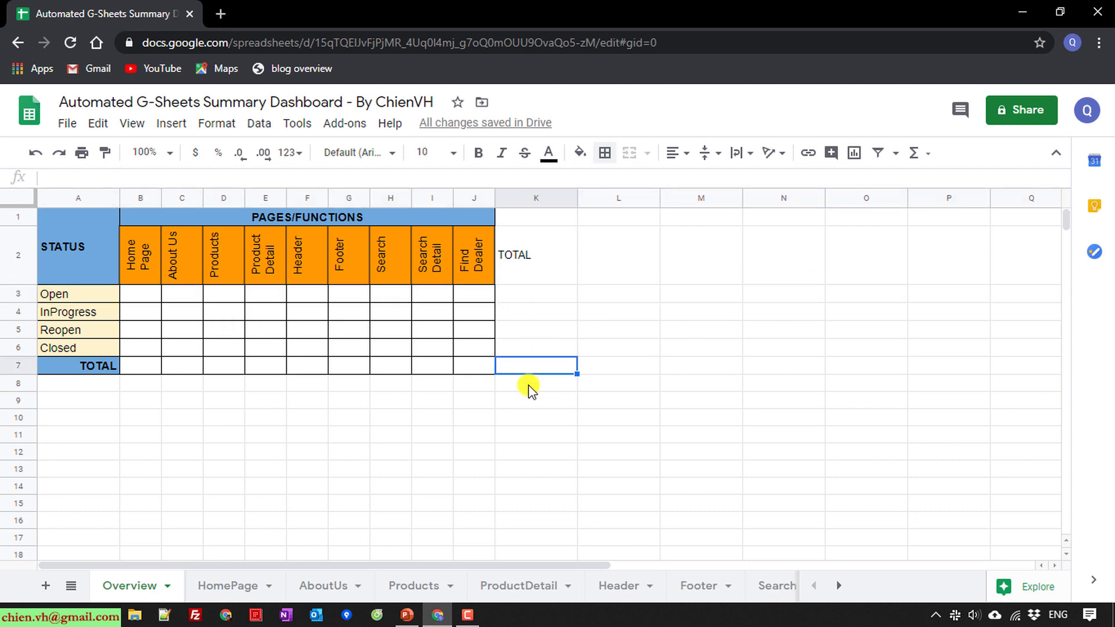
click(533, 414)
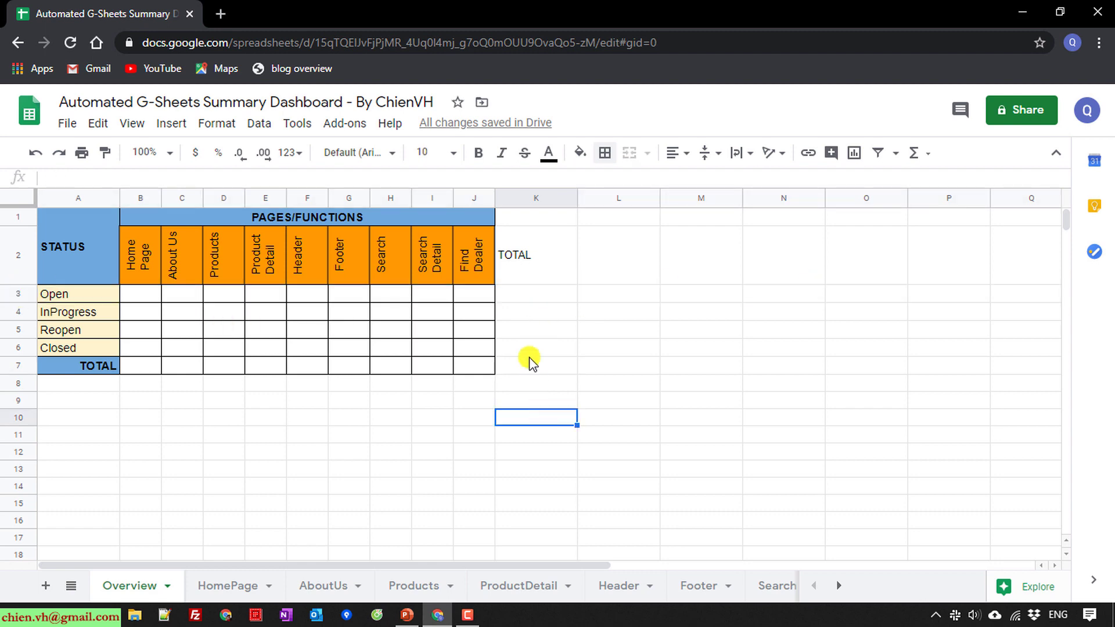
- Paint the STATUS formatting onto the TOTAL heading, then undo it
click(89, 365)
click(99, 242)
click(105, 152)
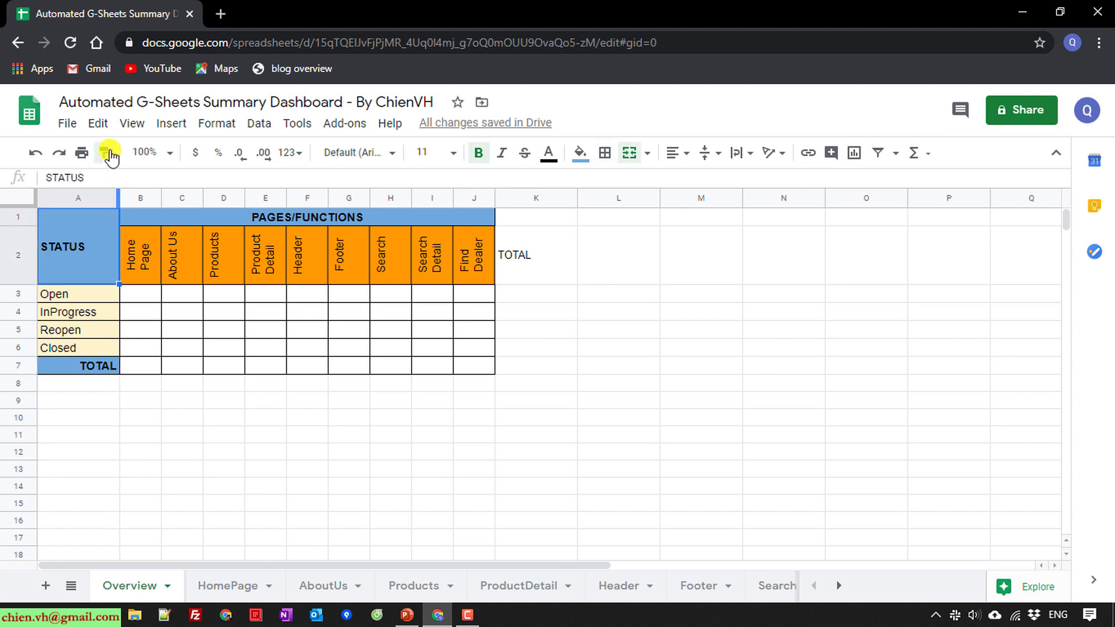
click(523, 249)
click(604, 372)
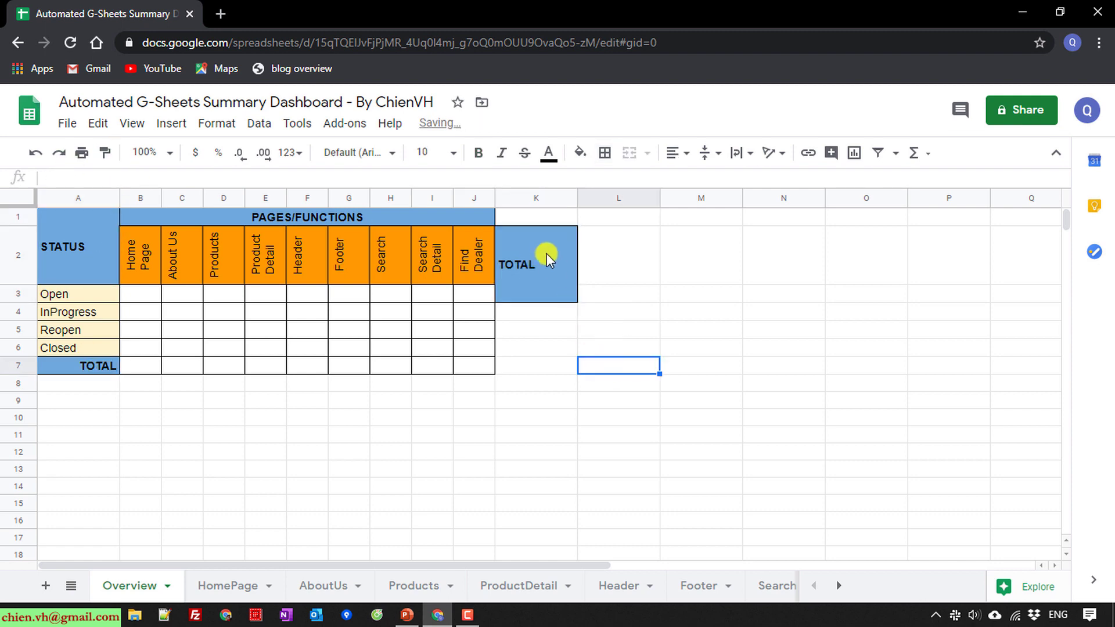
key(ctrl+z)
- Merge K1:K2 and paint the STATUS header's bold light-blue style onto it
drag(541, 218, 542, 238)
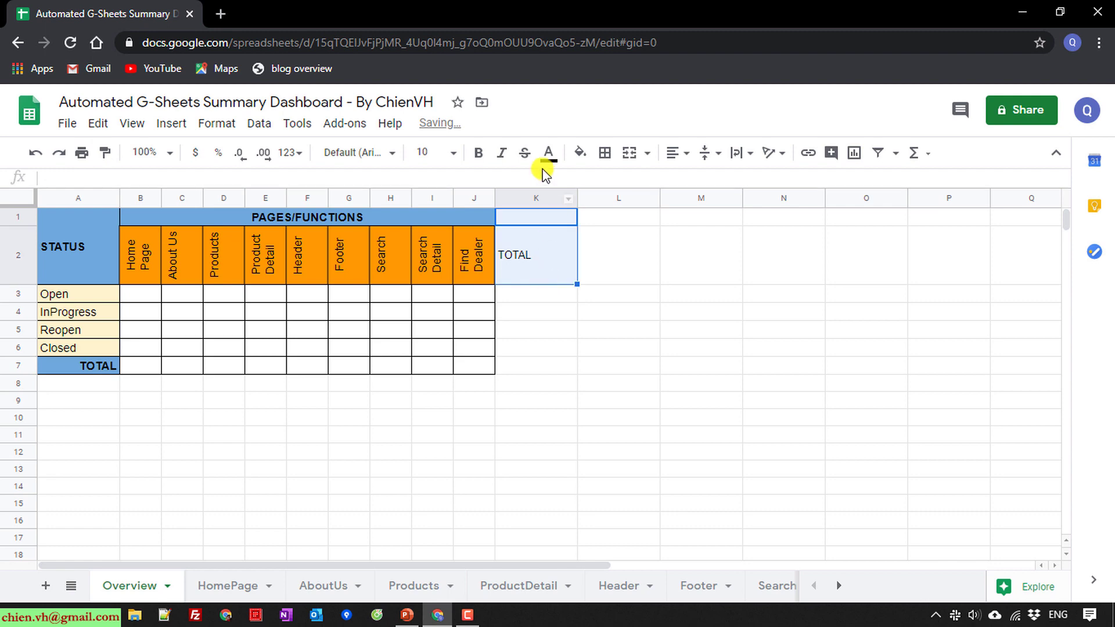
click(629, 152)
click(680, 350)
click(93, 246)
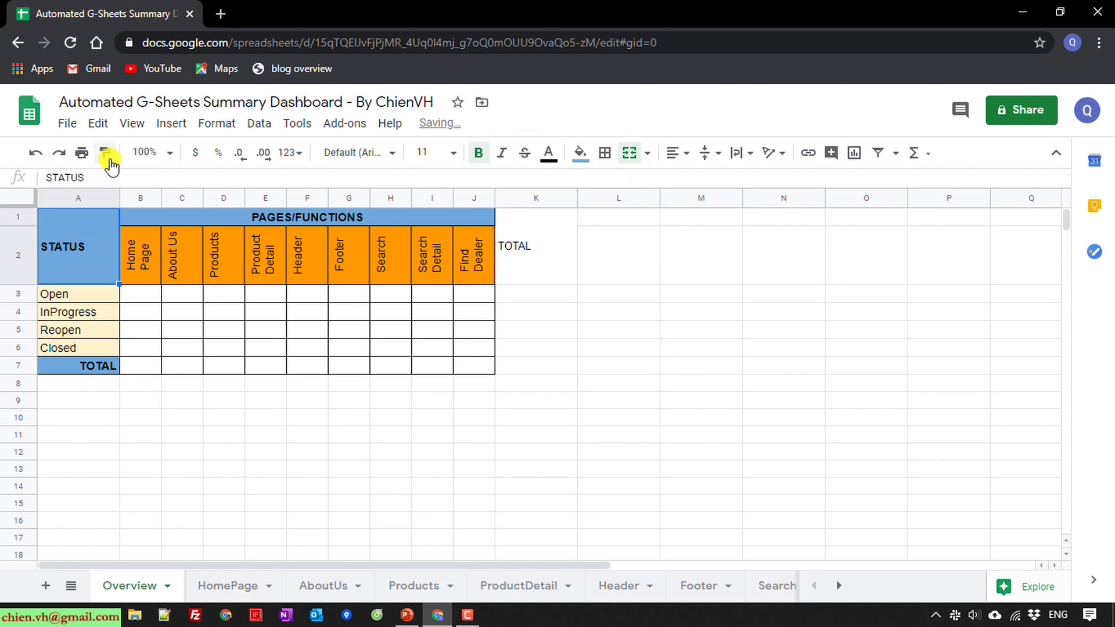
click(105, 152)
click(546, 231)
click(647, 449)
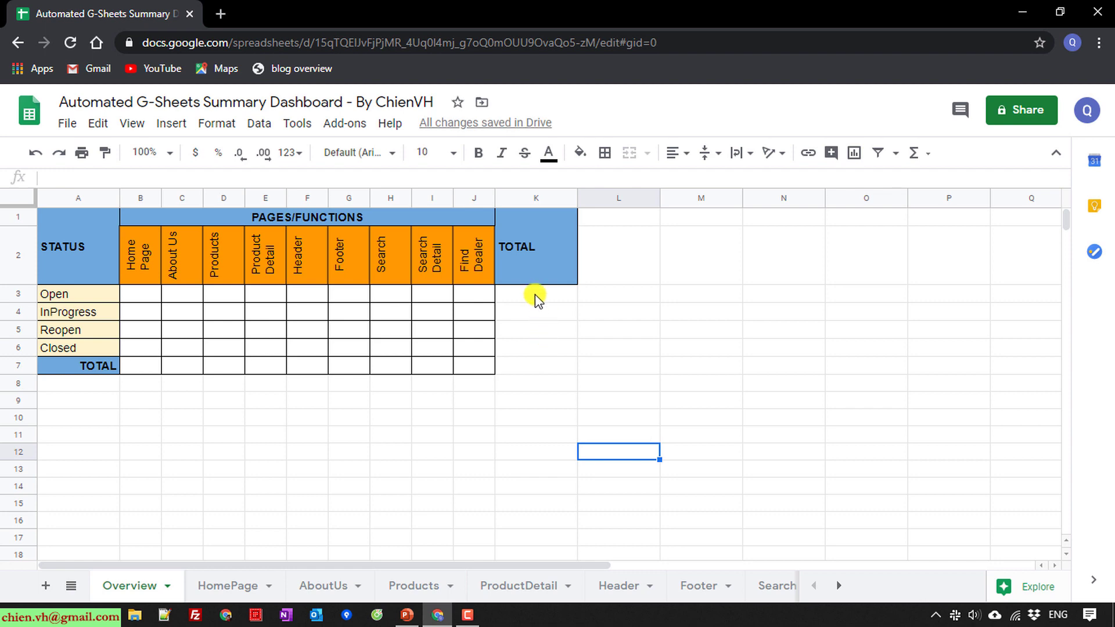
- Make the TOTAL row B7:J7 cyan, bold, at font size 12
drag(144, 365, 468, 362)
click(579, 152)
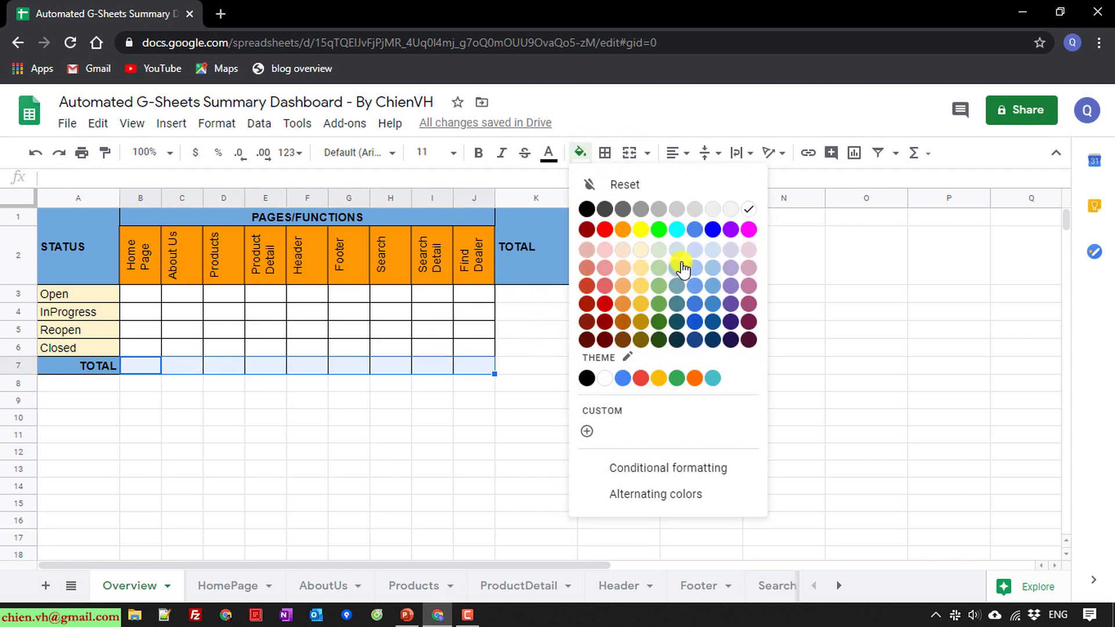
click(677, 232)
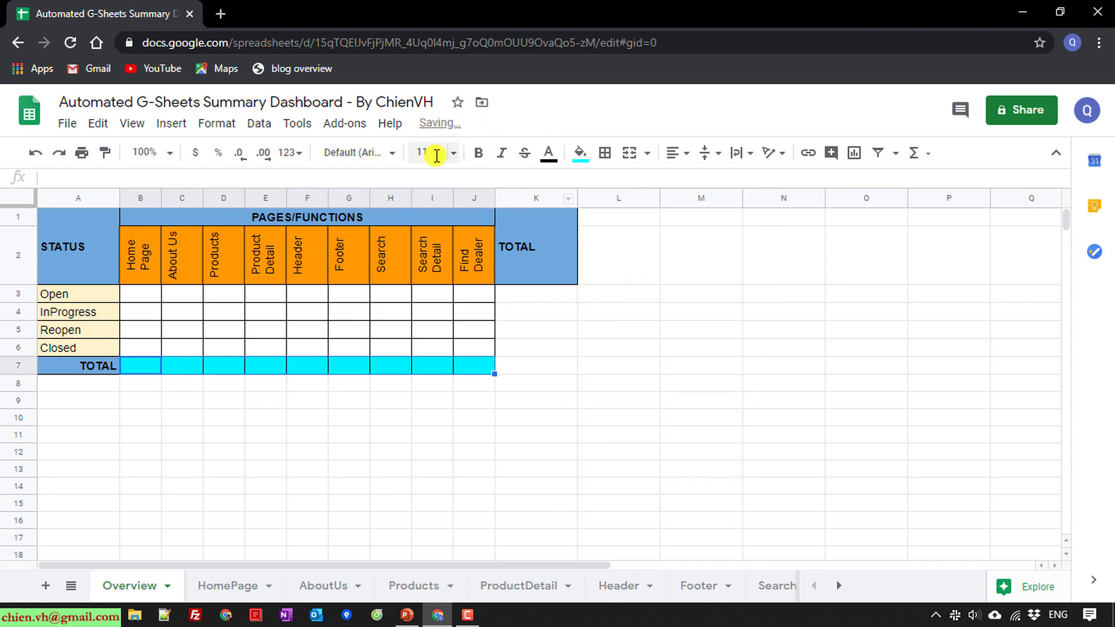
click(480, 154)
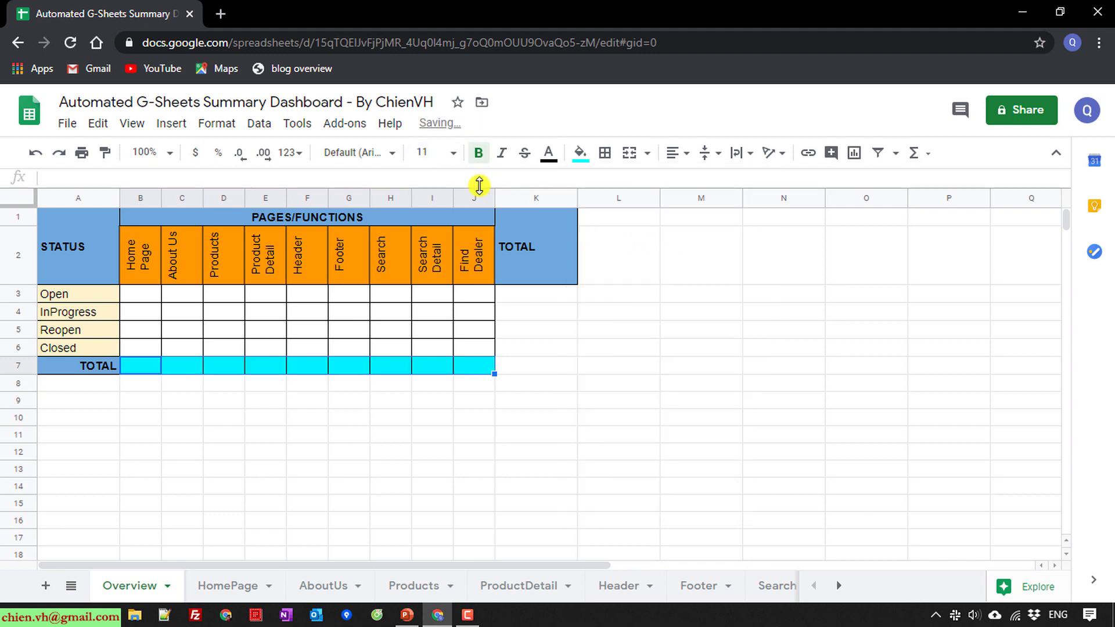
click(452, 155)
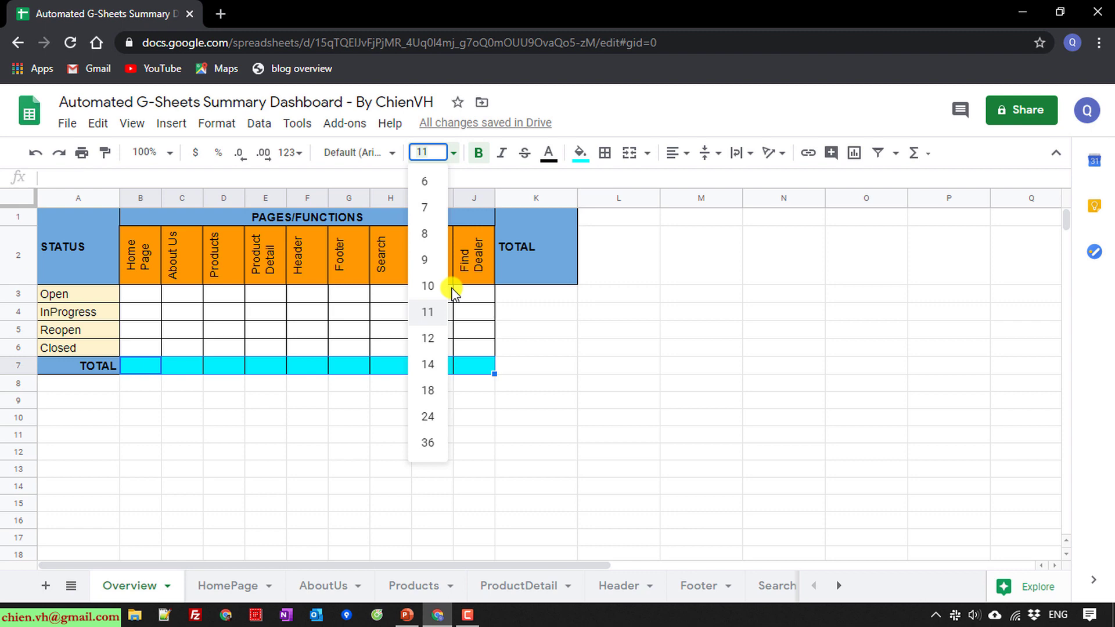
click(430, 343)
- Fill the total cells K3:K6 light pink at font size 12
drag(534, 292, 527, 364)
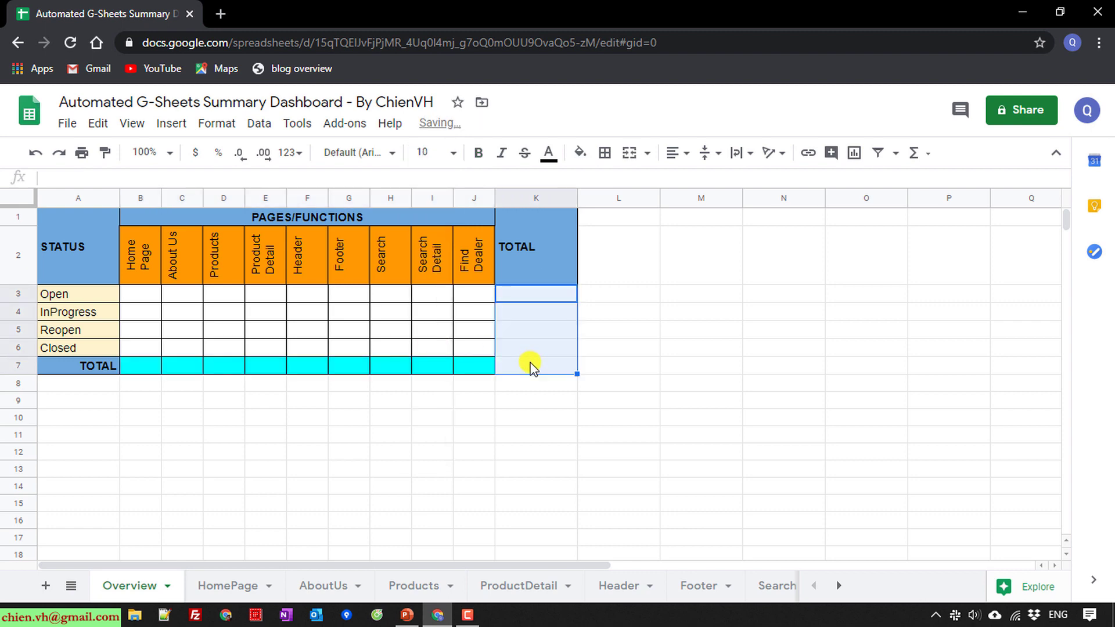
drag(517, 292, 517, 351)
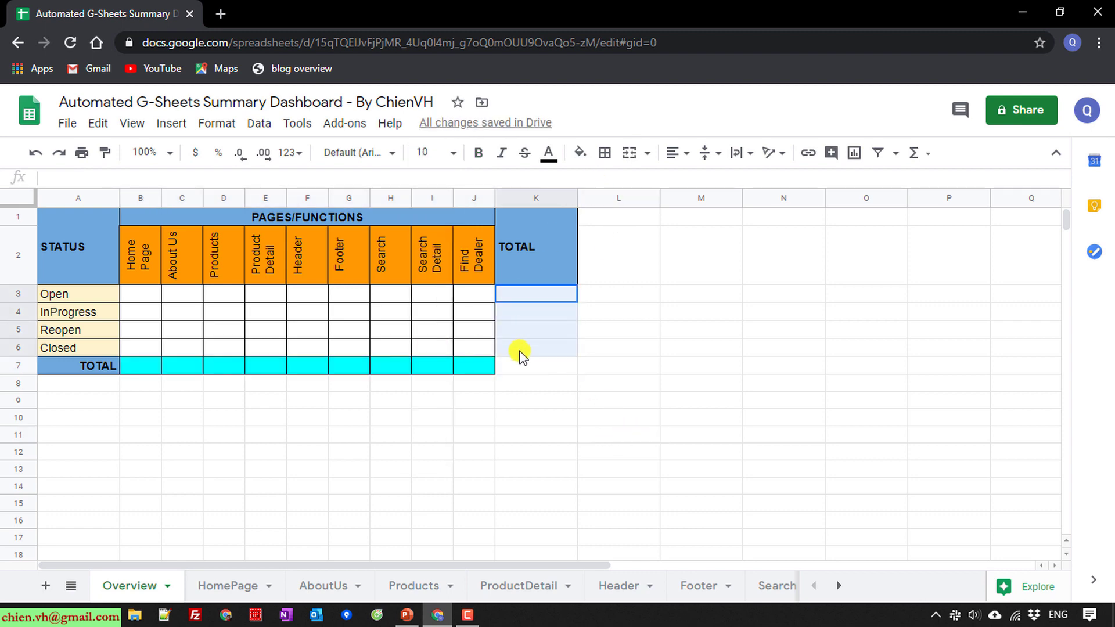
click(581, 153)
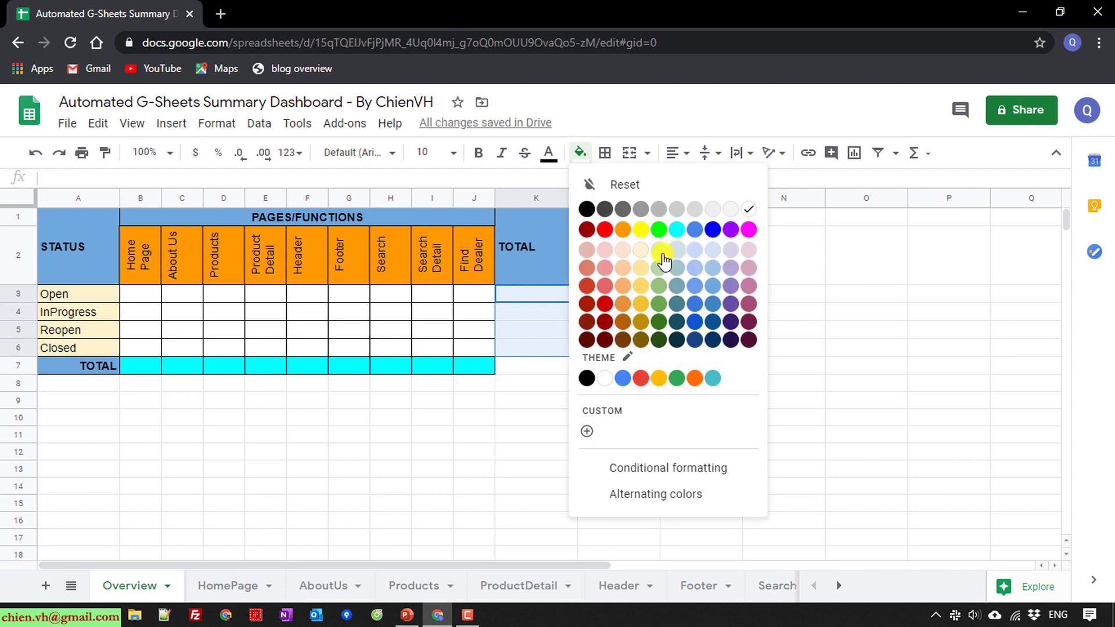
click(604, 251)
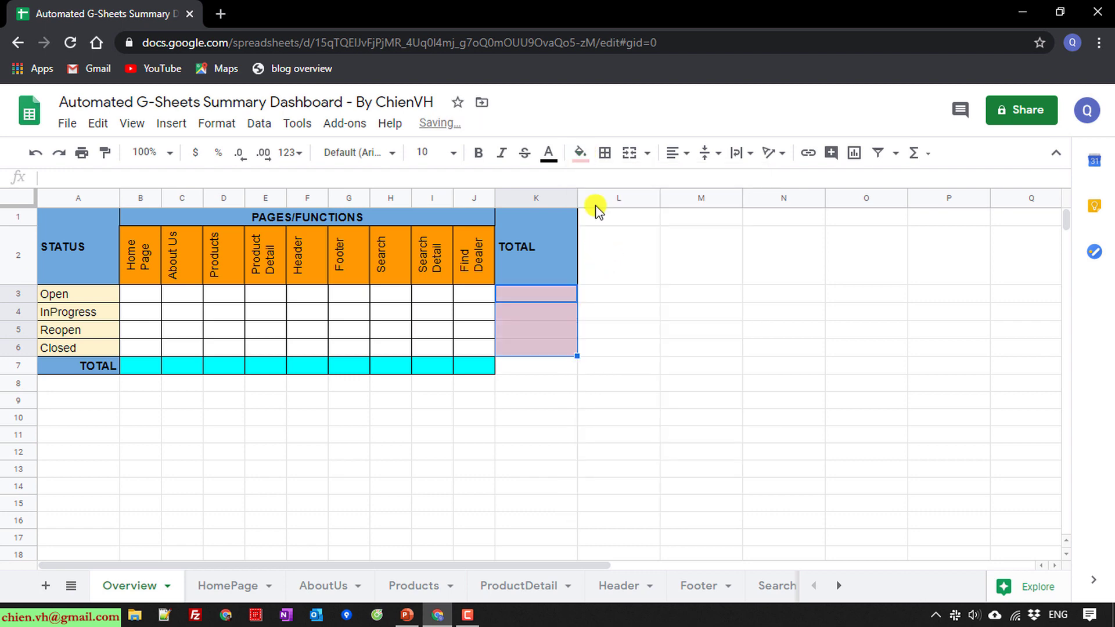
click(453, 153)
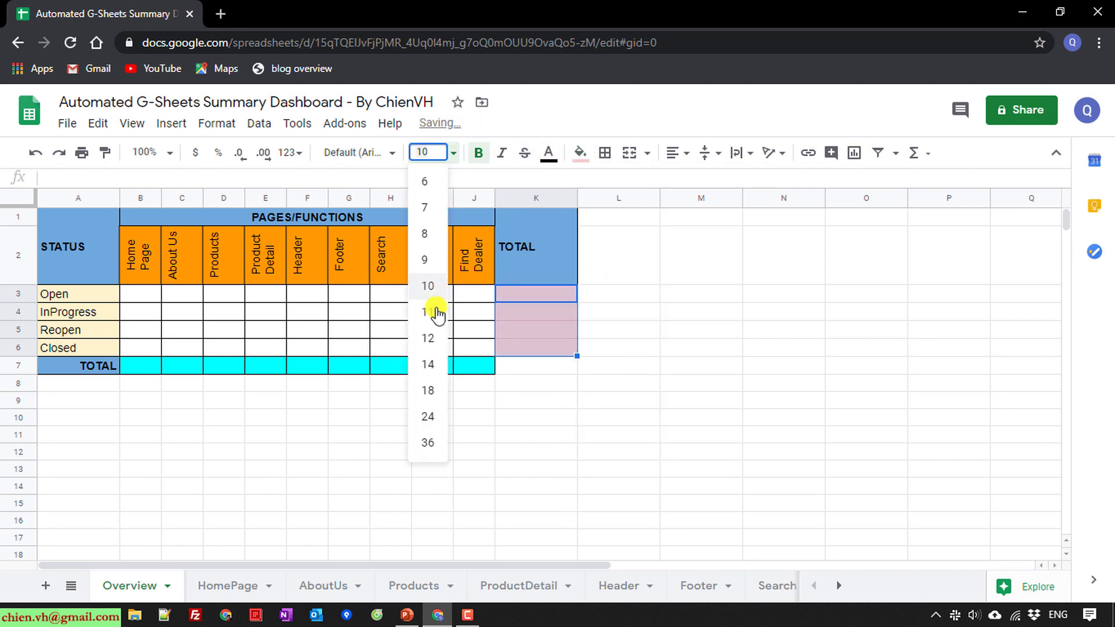
click(428, 339)
click(399, 368)
click(443, 368)
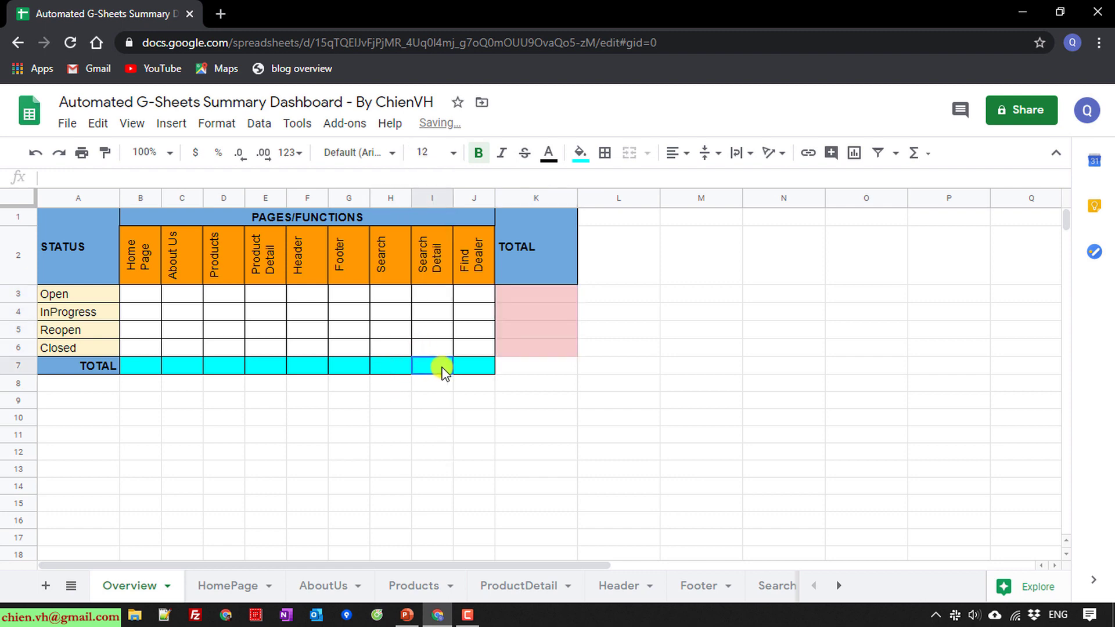
click(473, 367)
click(677, 399)
click(522, 385)
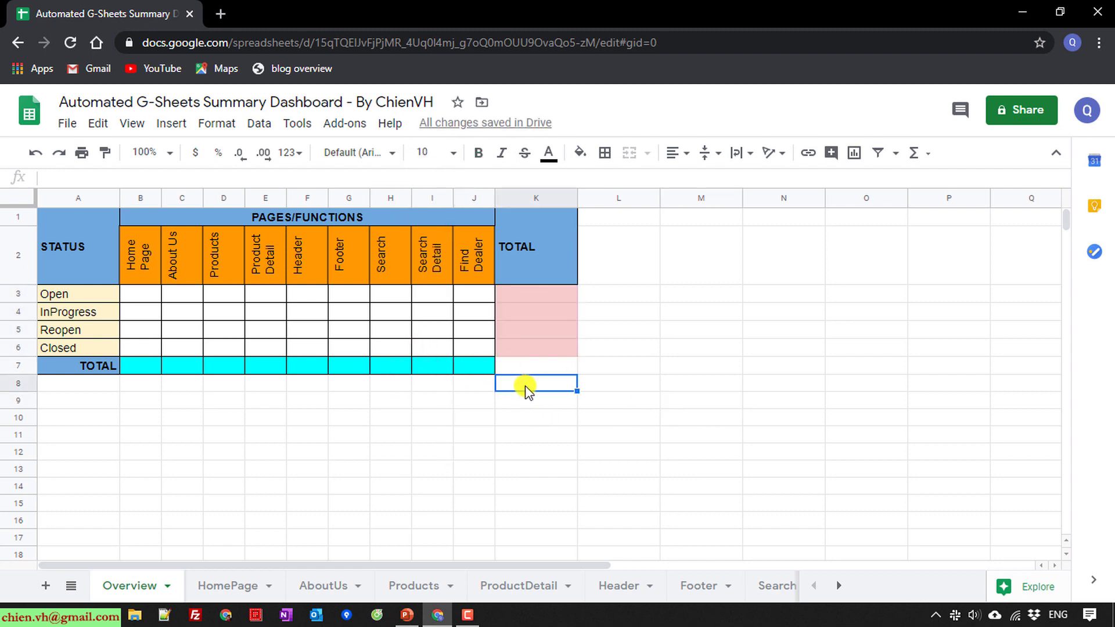
click(473, 400)
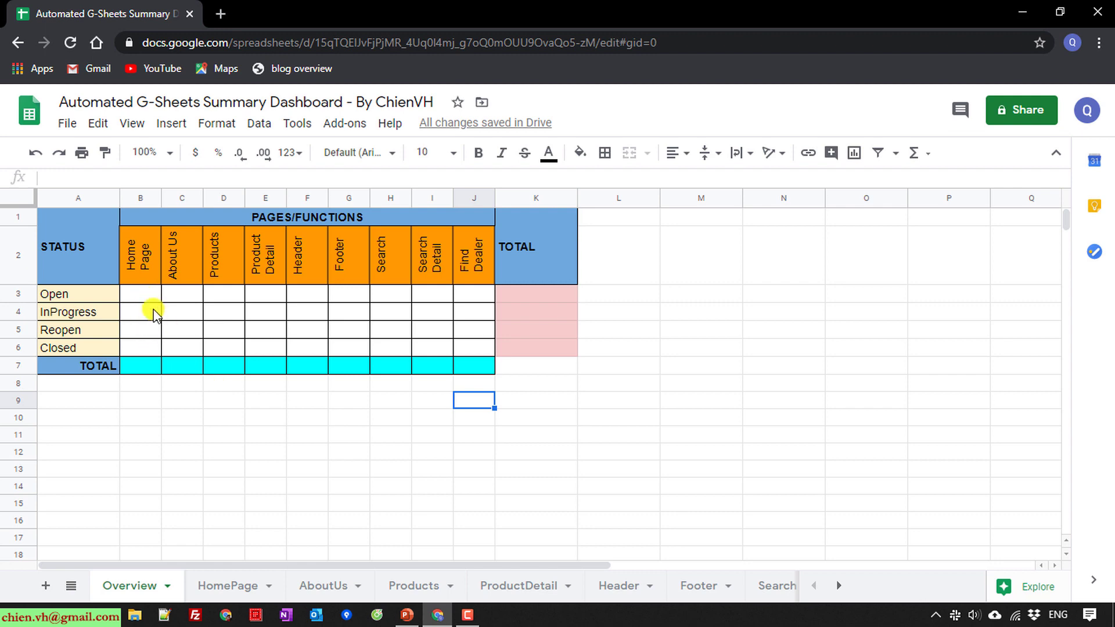
- Type =COUNTIF( into Overview B3, then switch to HomePage for its range
click(141, 297)
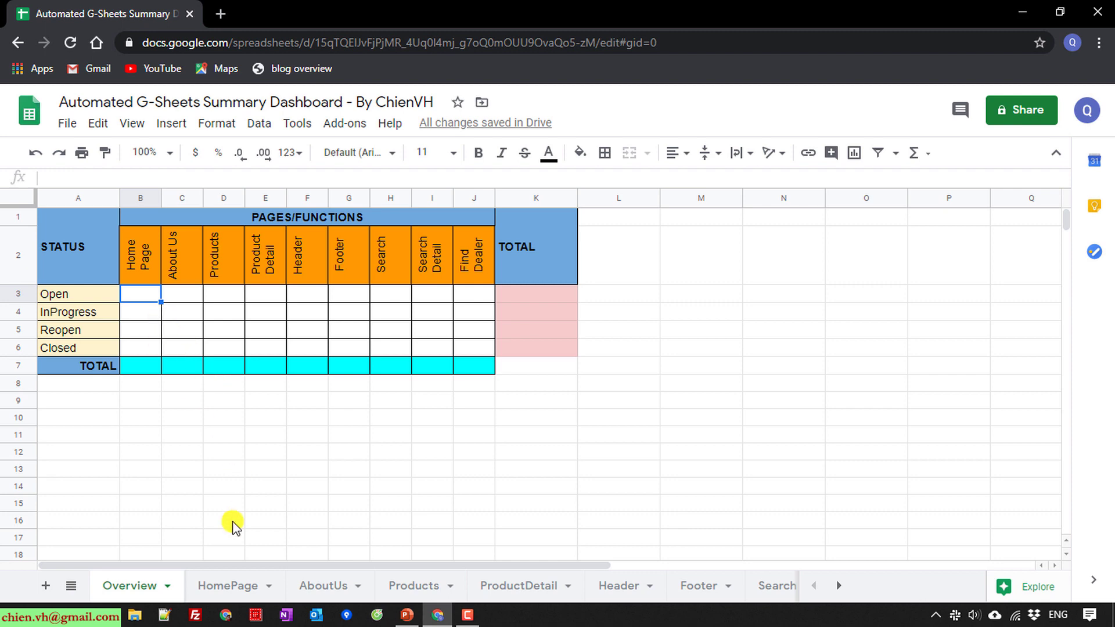
click(226, 586)
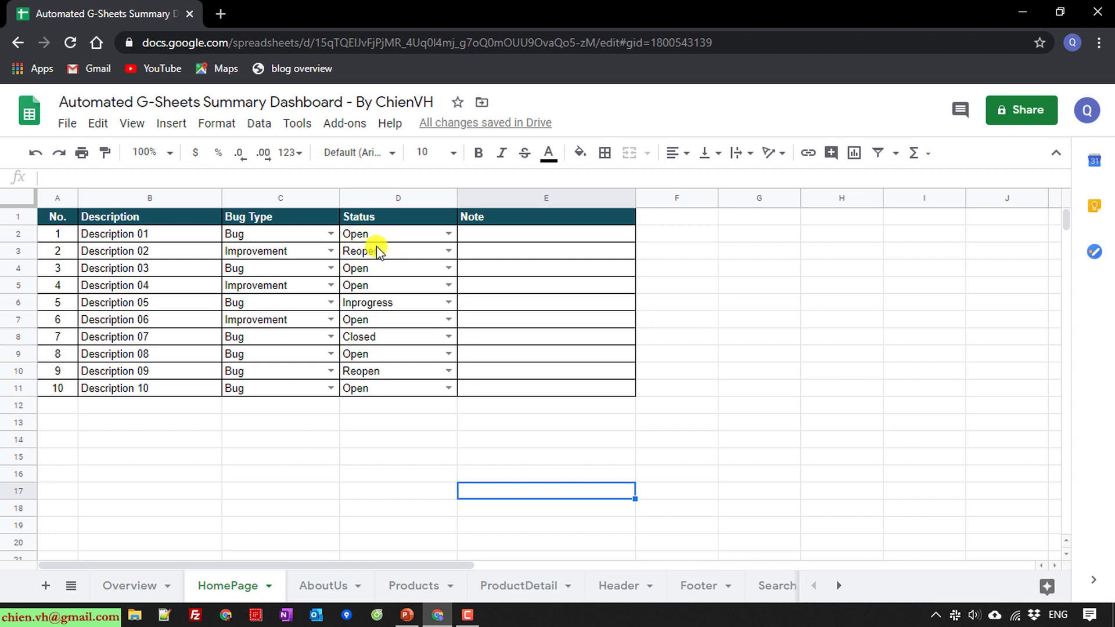
click(123, 589)
text(=)
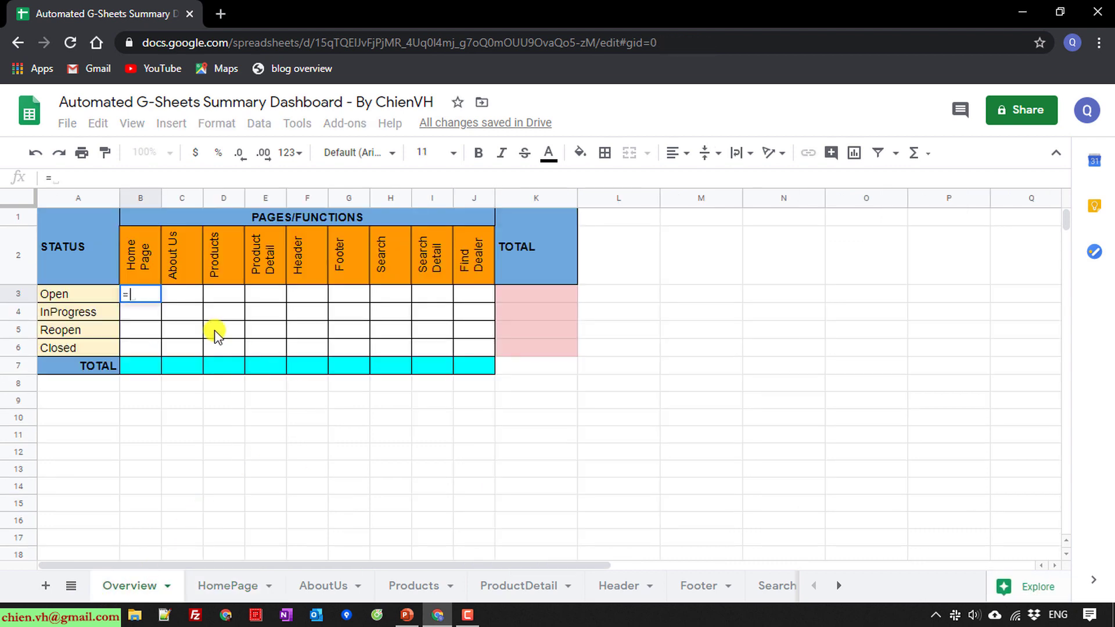
text(CountF)
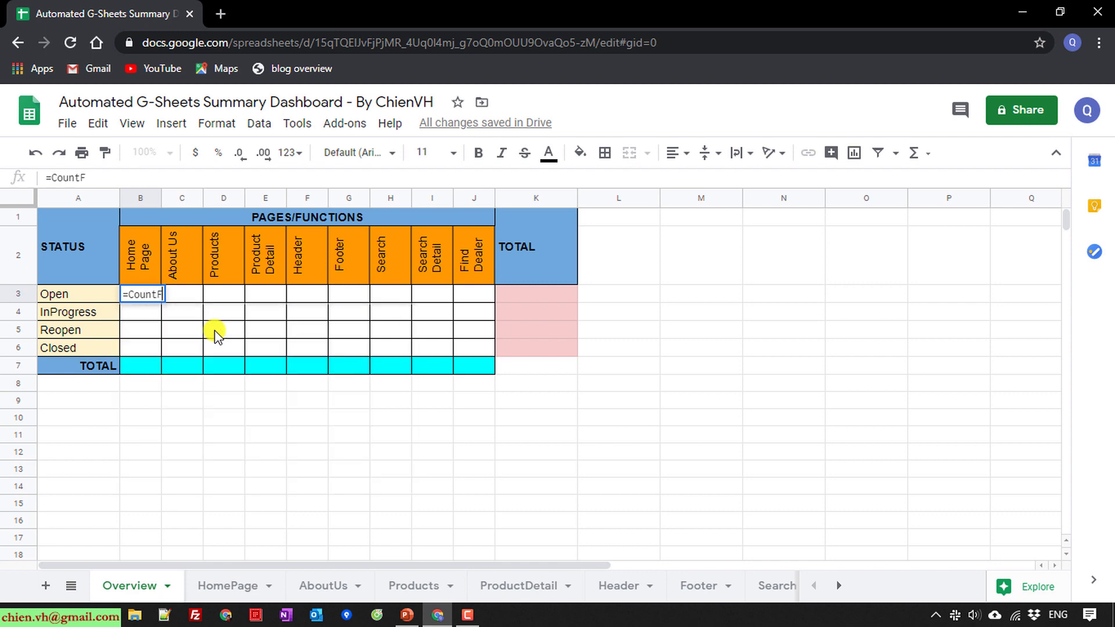
key(BackSpace)
text(IF)
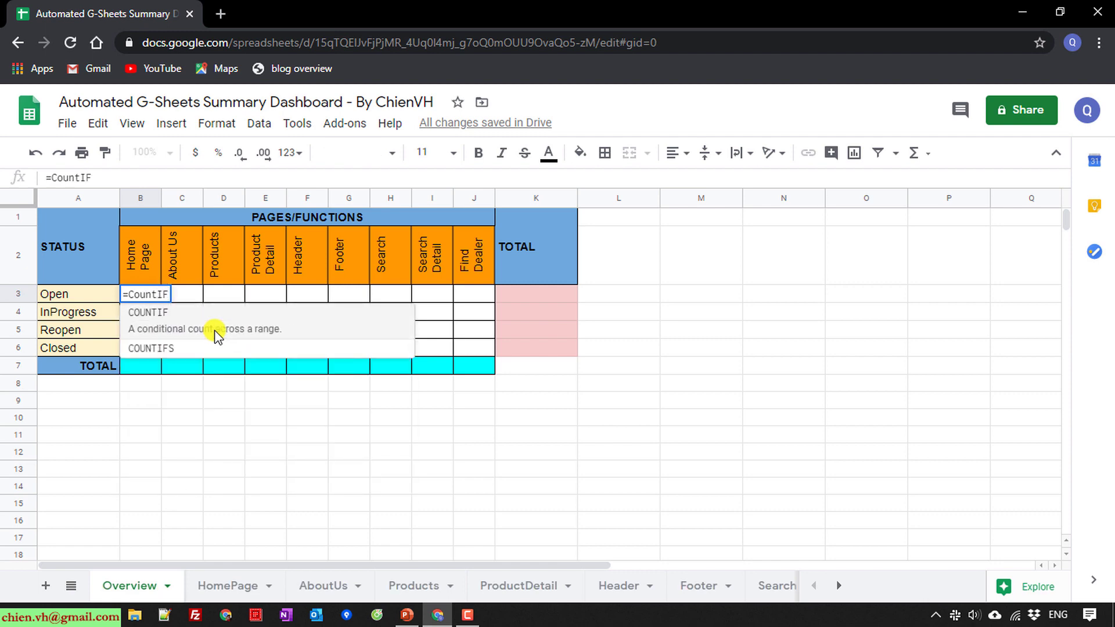
text(()
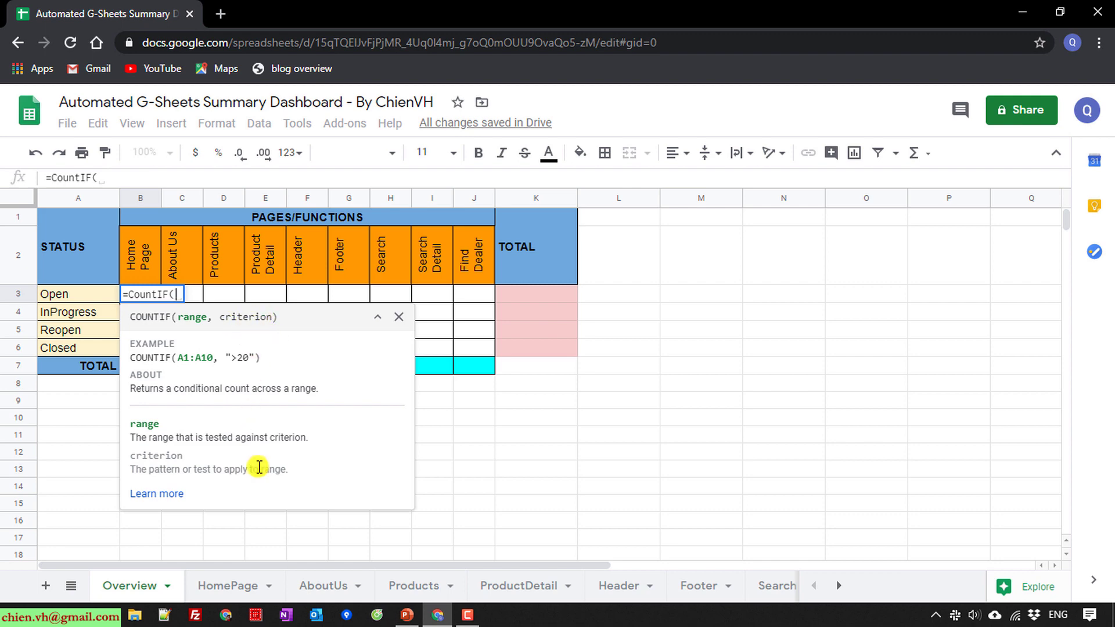
click(237, 586)
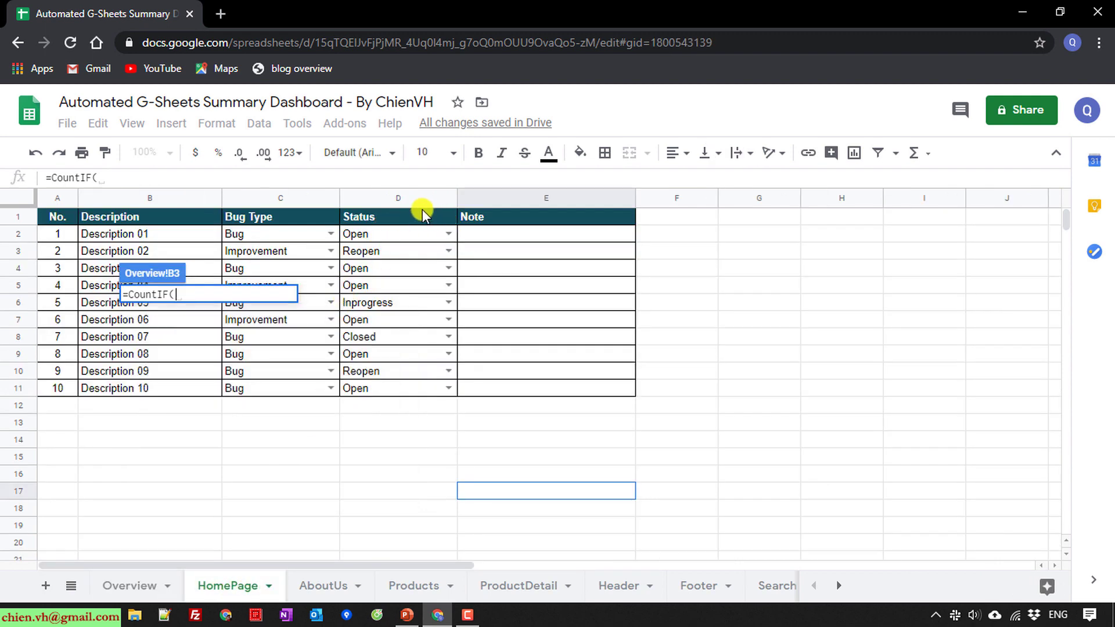
- Complete B3 as =CountIF(HomePage!D2:D100,"Open") by widening the D2:D11 range to D100
click(384, 234)
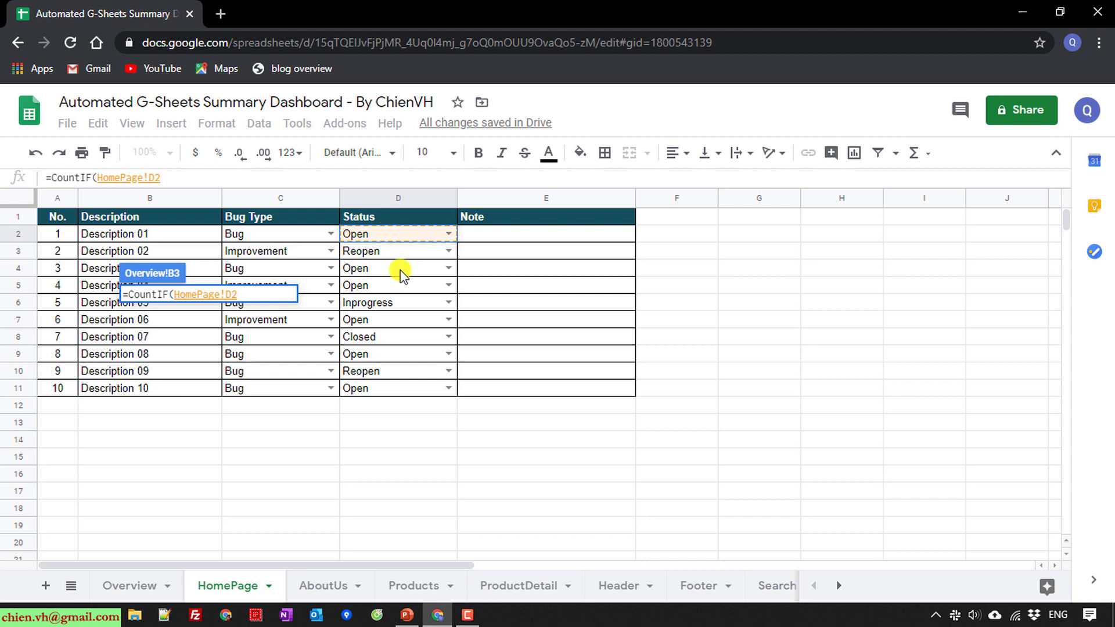
scroll(405, 393, down, 2)
scroll(404, 393, up, 2)
shift+click(398, 386)
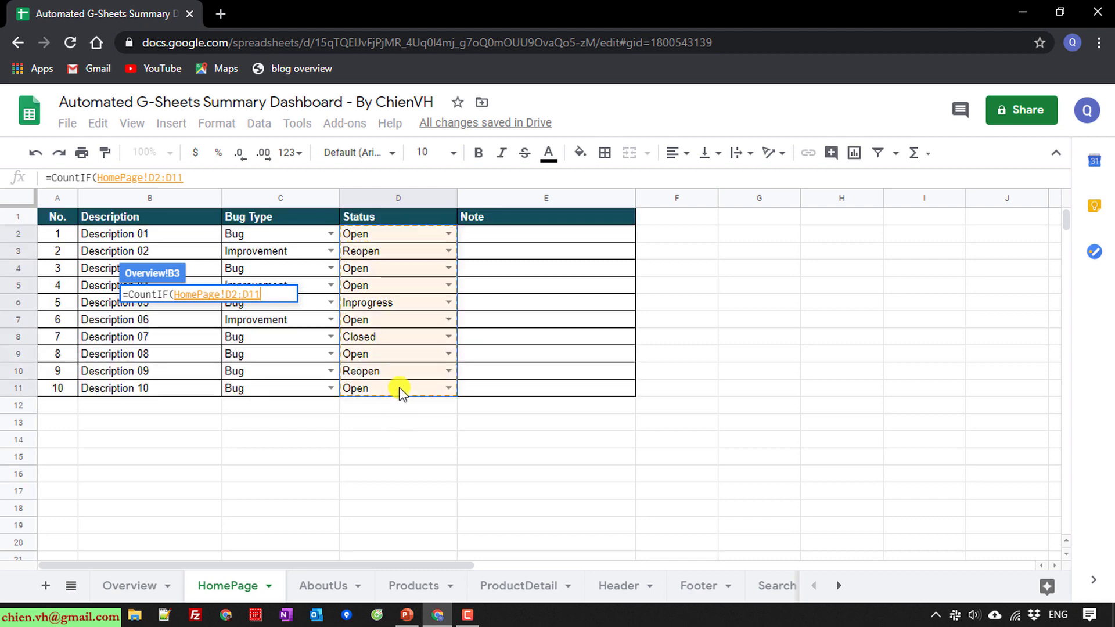
click(198, 176)
key(BackSpace)
text(00)
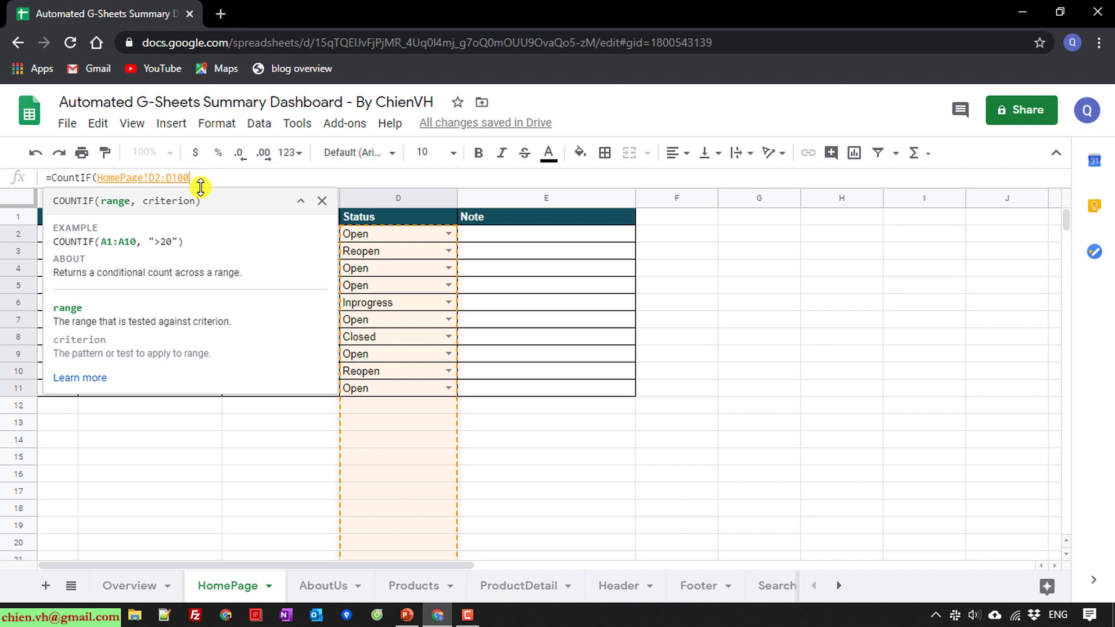
text(,"Open)
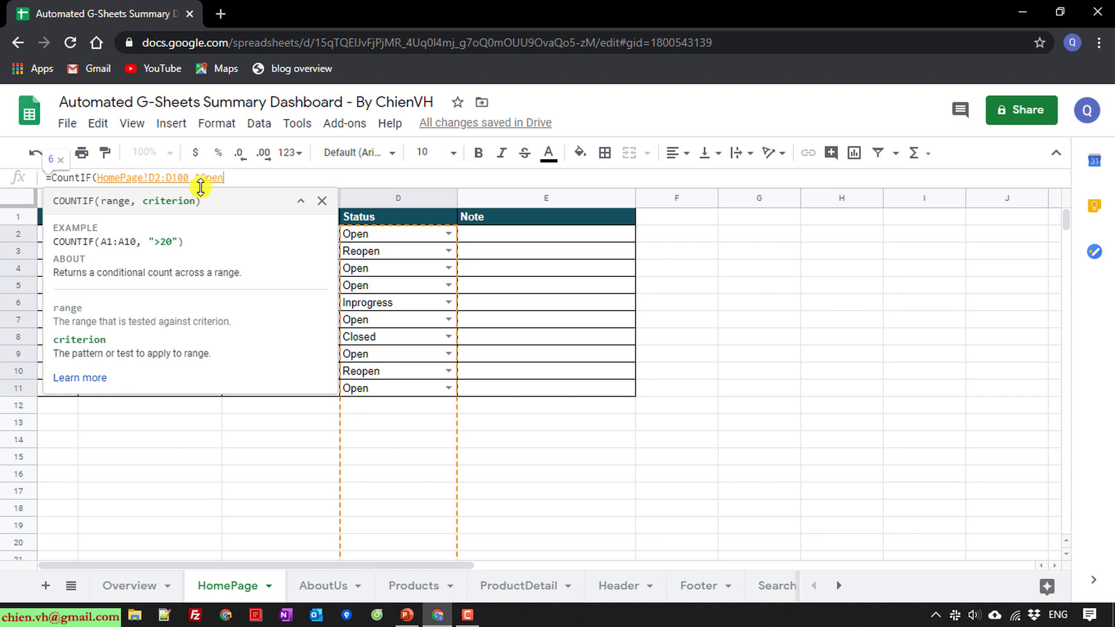
text("))
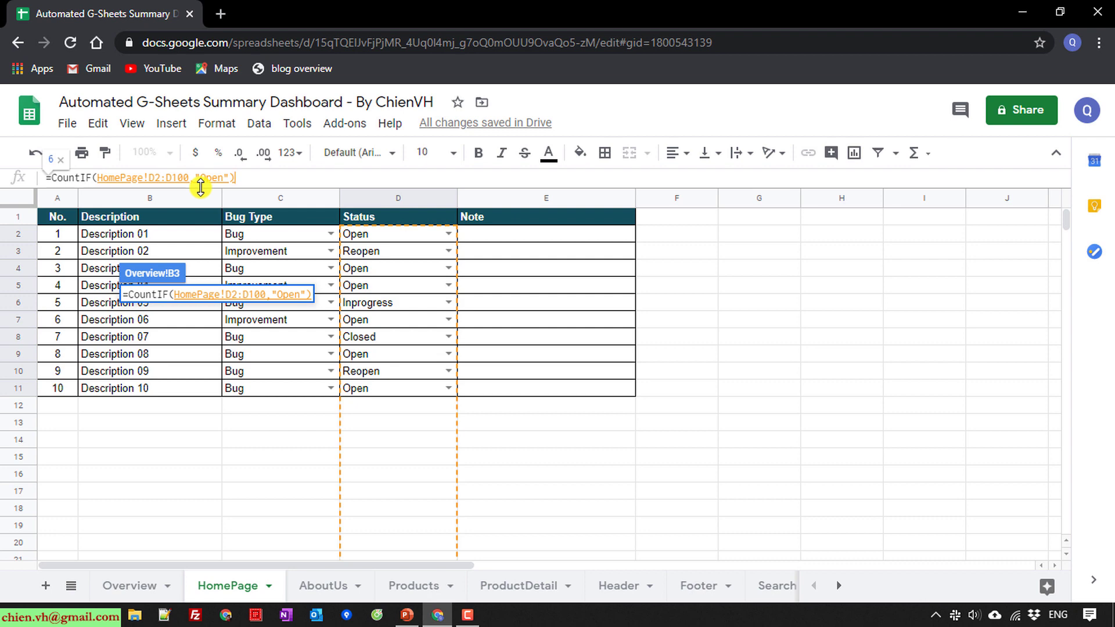
key(Return)
- Review which HomePage bugs are marked Open, then return to Overview
click(223, 486)
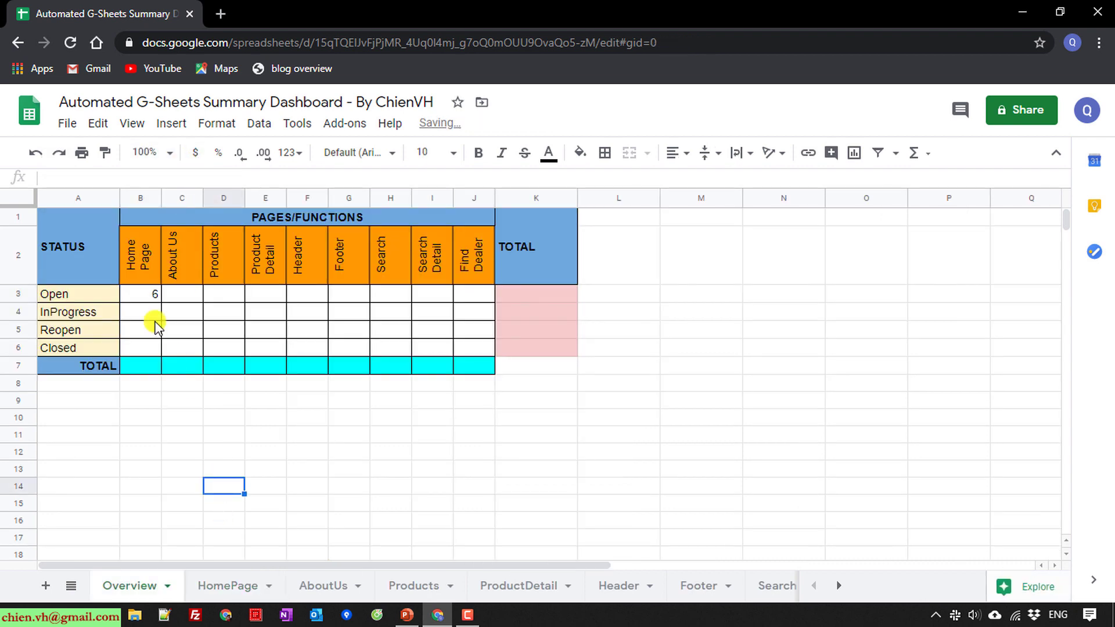
click(146, 296)
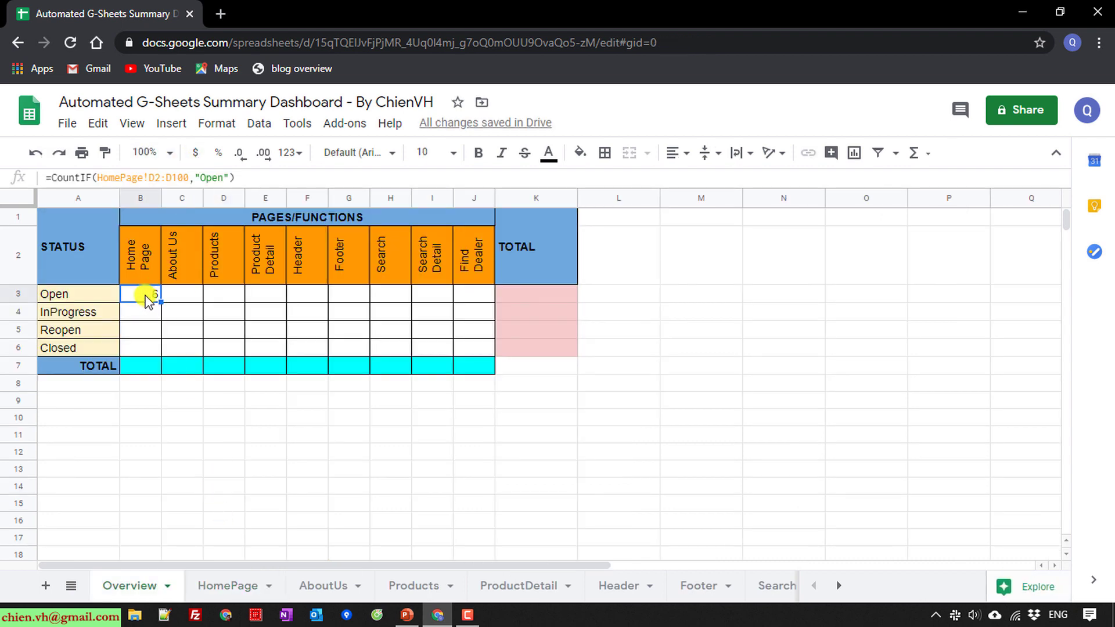
click(227, 588)
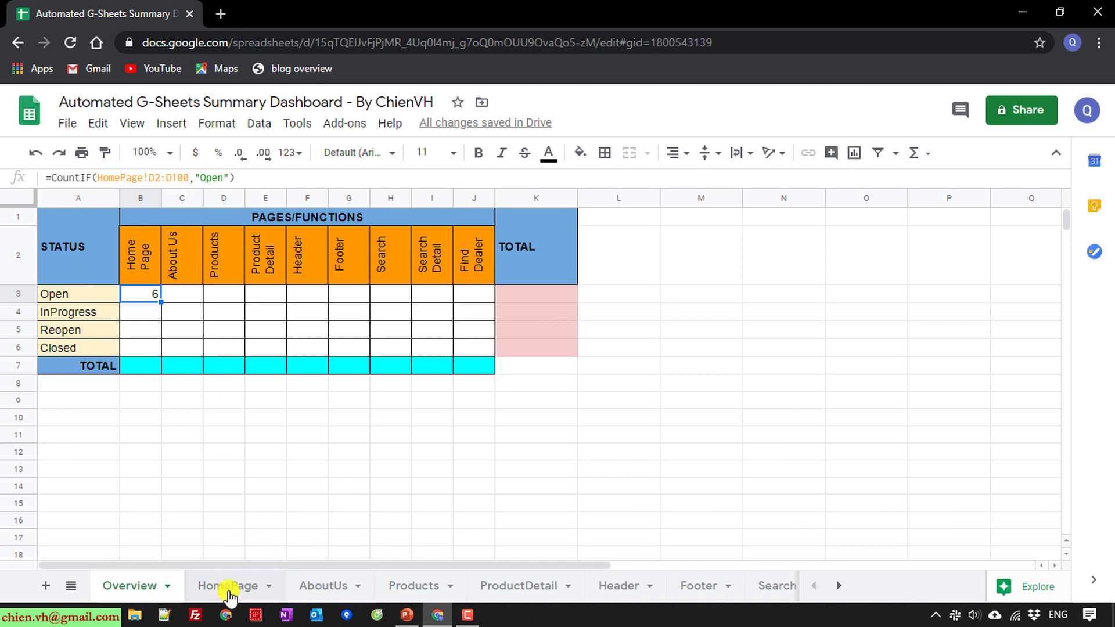
click(386, 238)
click(373, 290)
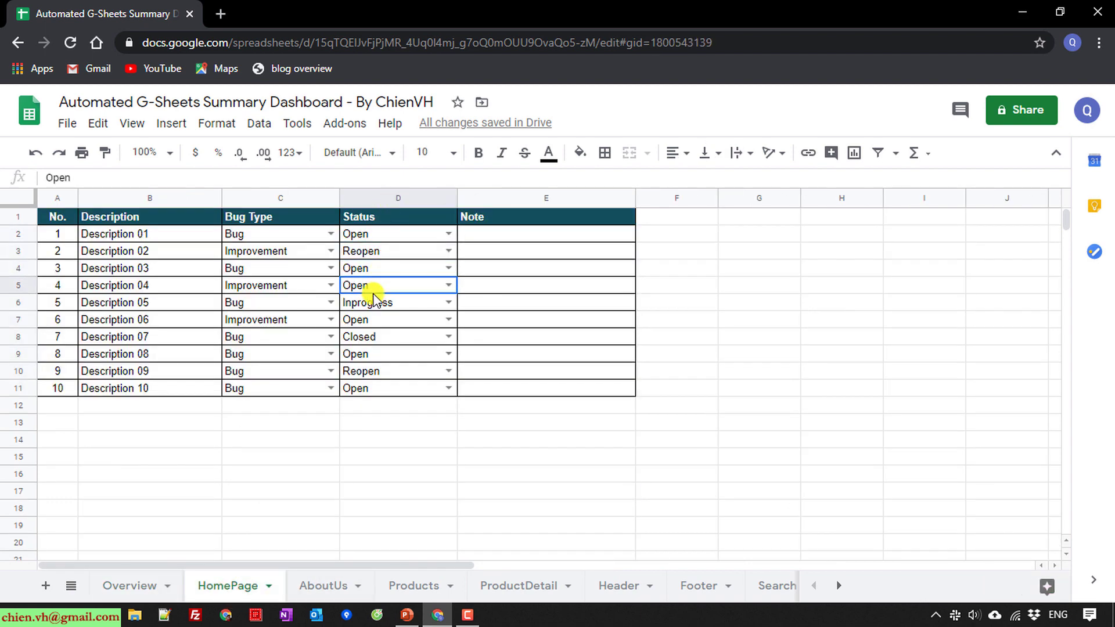
click(370, 319)
click(370, 355)
click(373, 389)
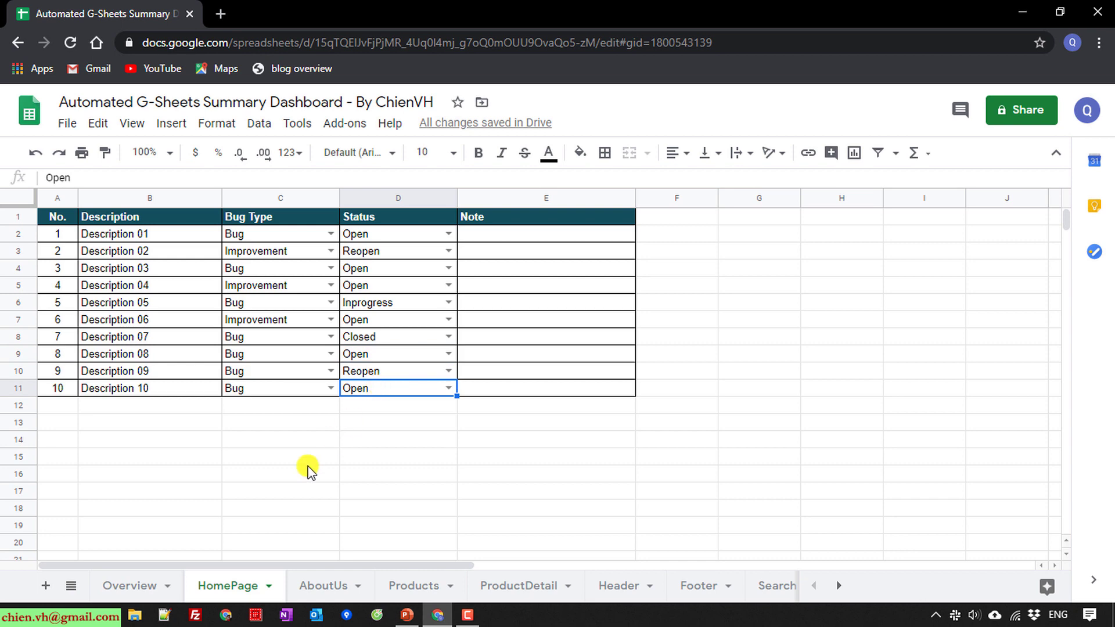
click(128, 589)
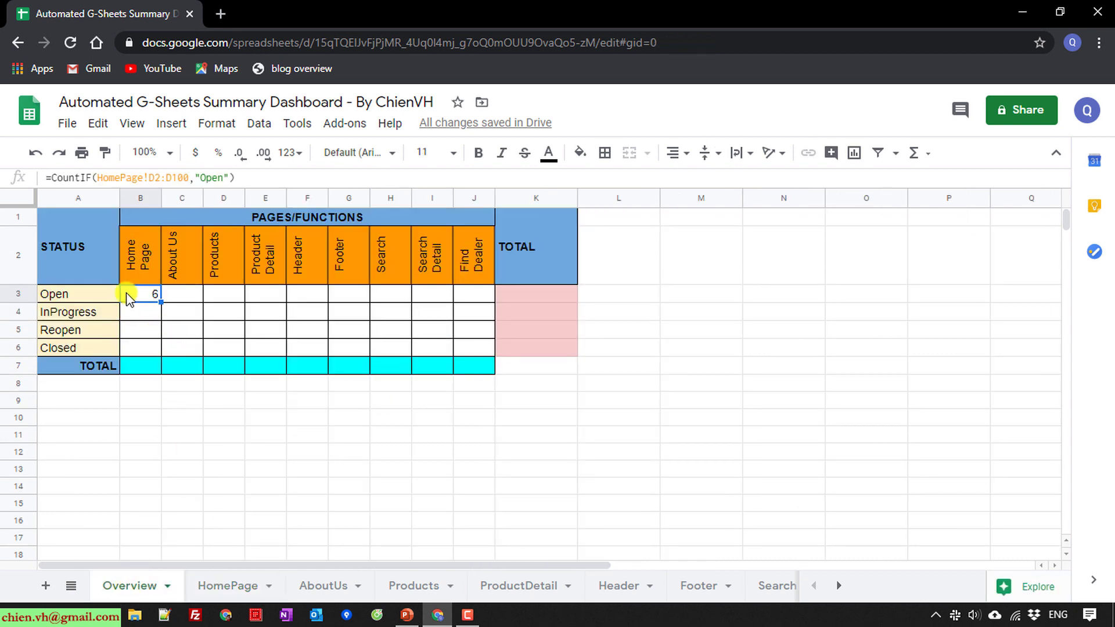
click(170, 348)
- Add $ signs so B3's range reads HomePage!$D$2:$D$100
click(148, 294)
click(150, 175)
text($D$)
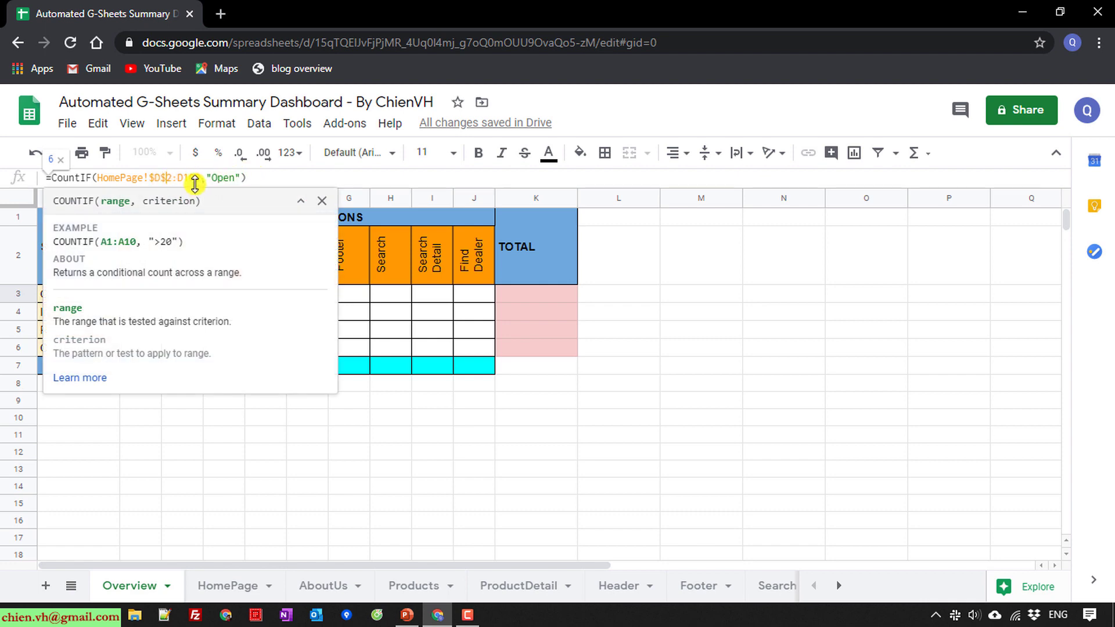
click(180, 177)
text($)
click(192, 178)
text($D$)
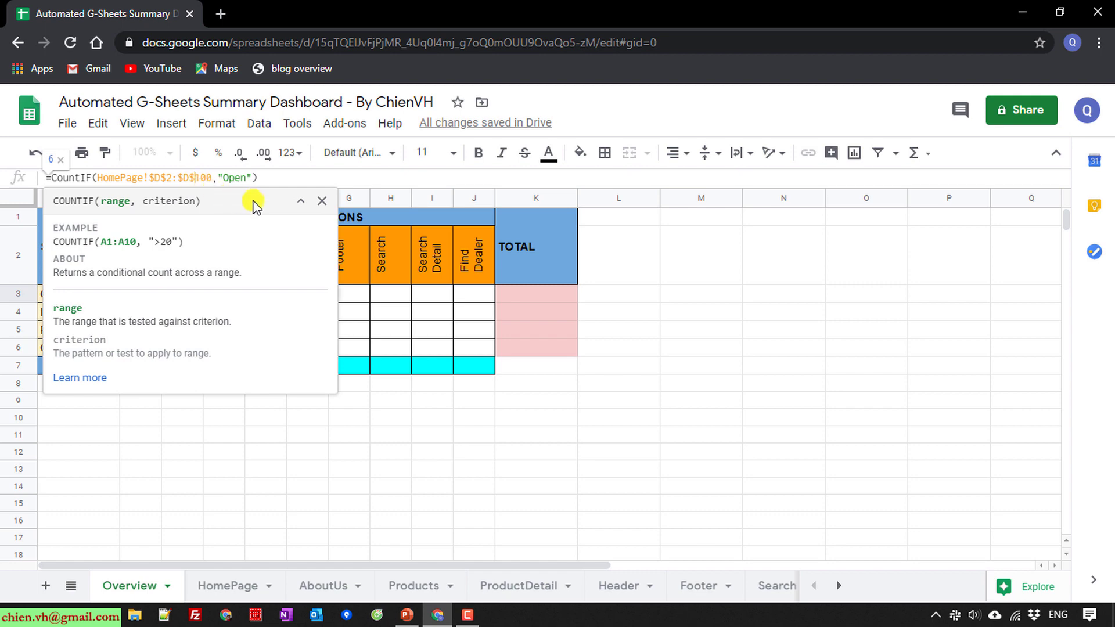
key(Return)
click(278, 419)
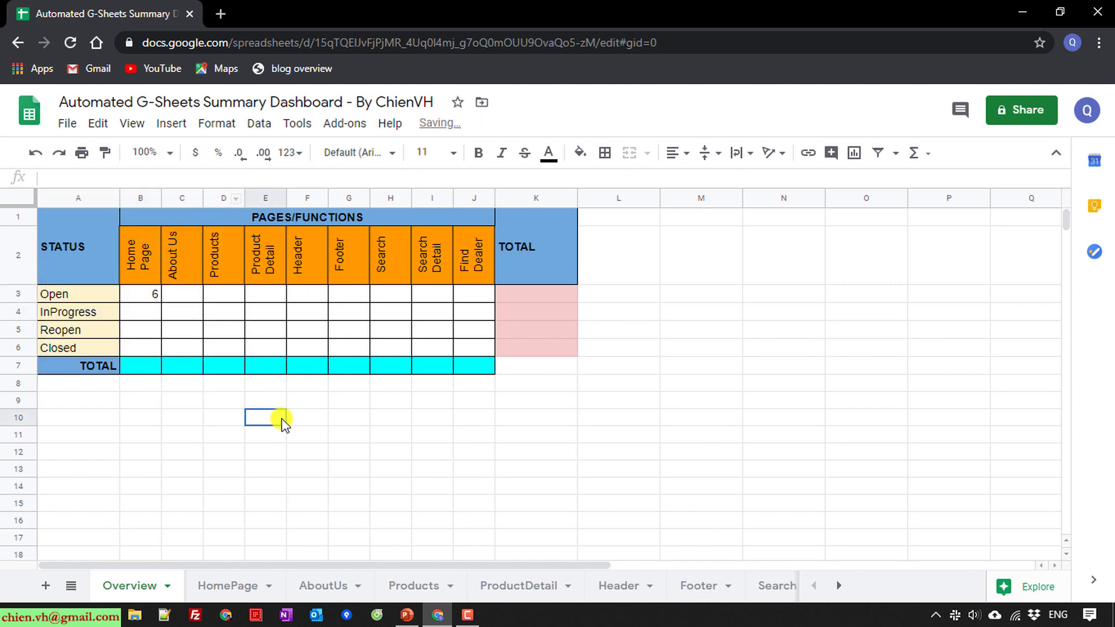
- Fill B3's COUNTIF down to B6 and across to J3 (Find Dealer)
click(158, 299)
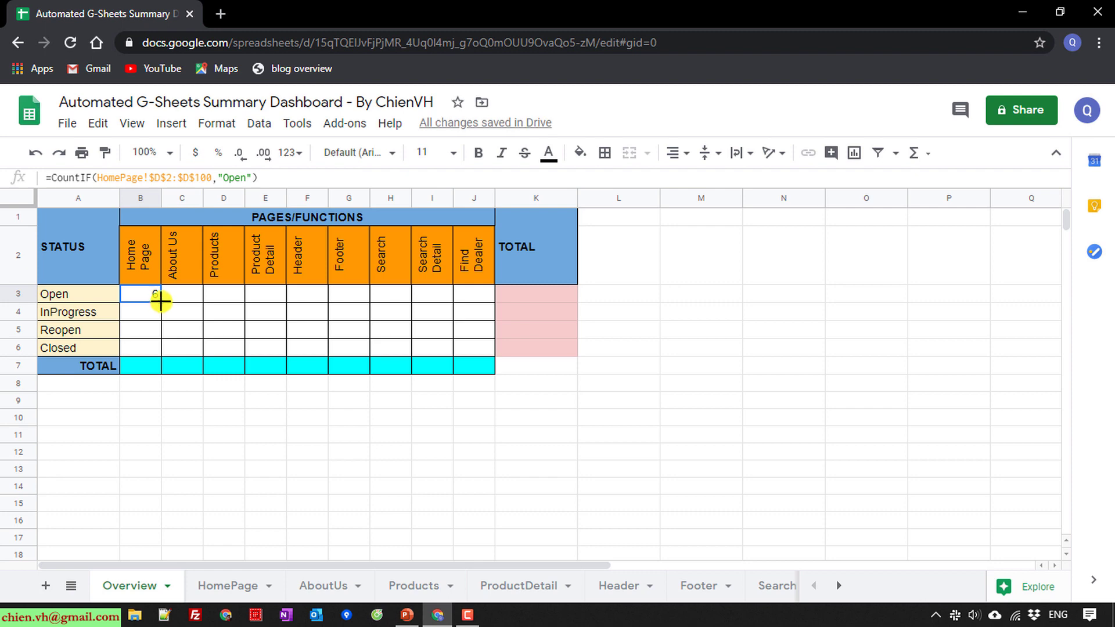
drag(160, 301, 160, 353)
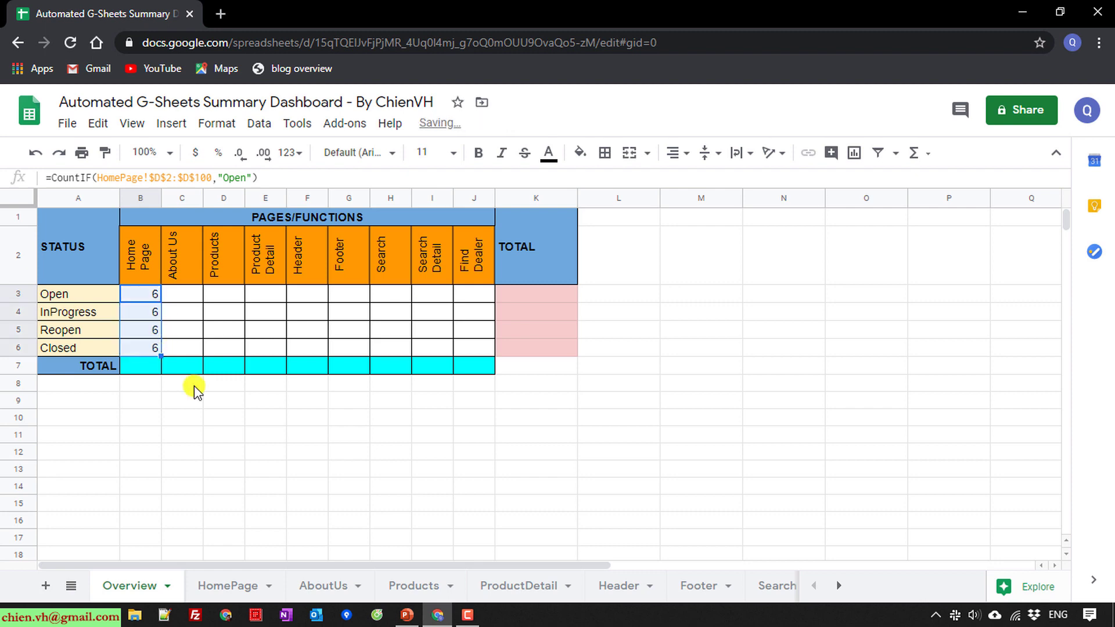
click(223, 418)
click(152, 294)
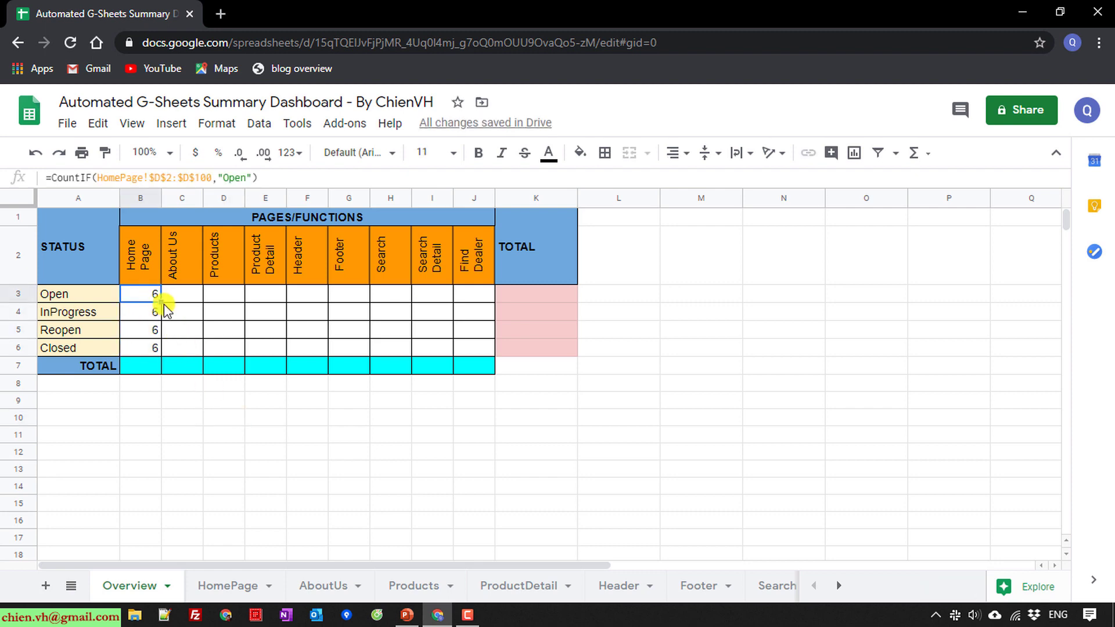
drag(165, 301, 487, 299)
click(249, 420)
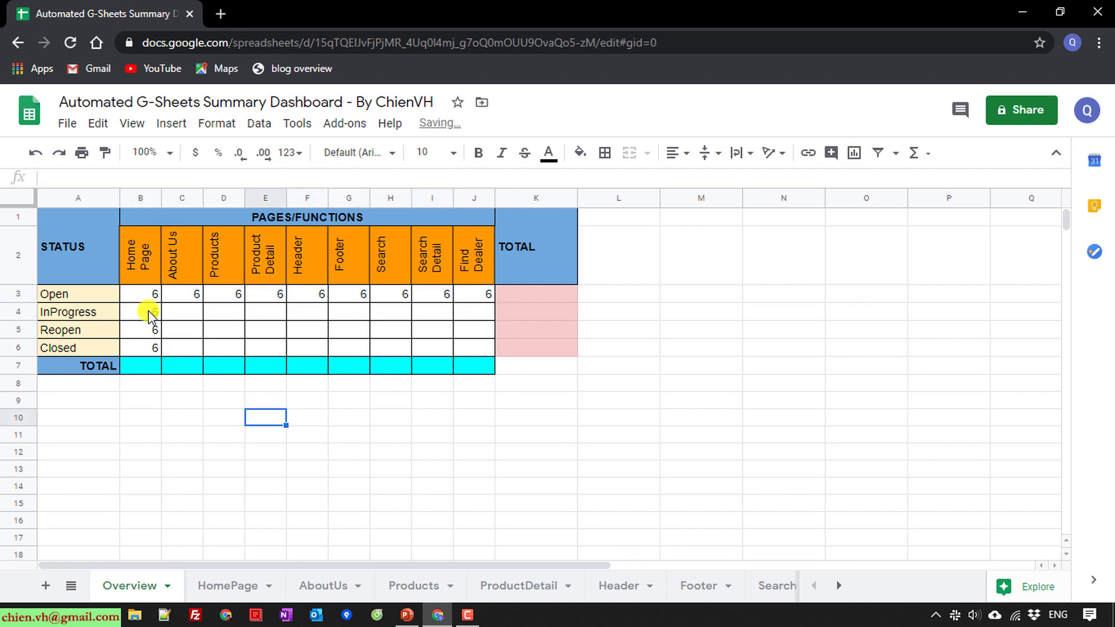
click(152, 296)
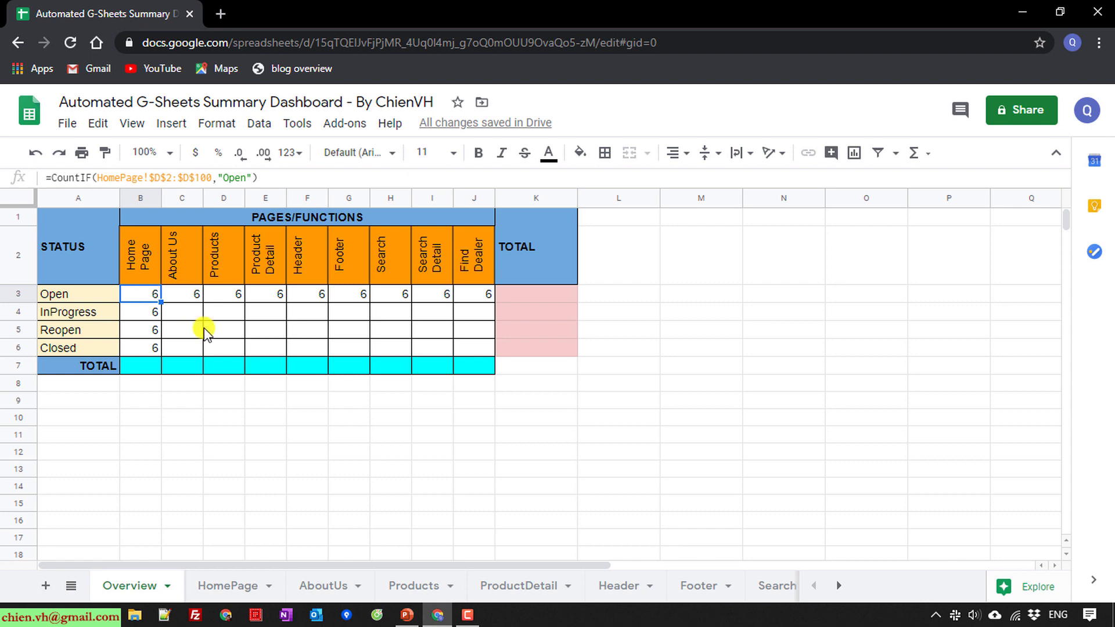
click(144, 311)
drag(150, 336, 148, 348)
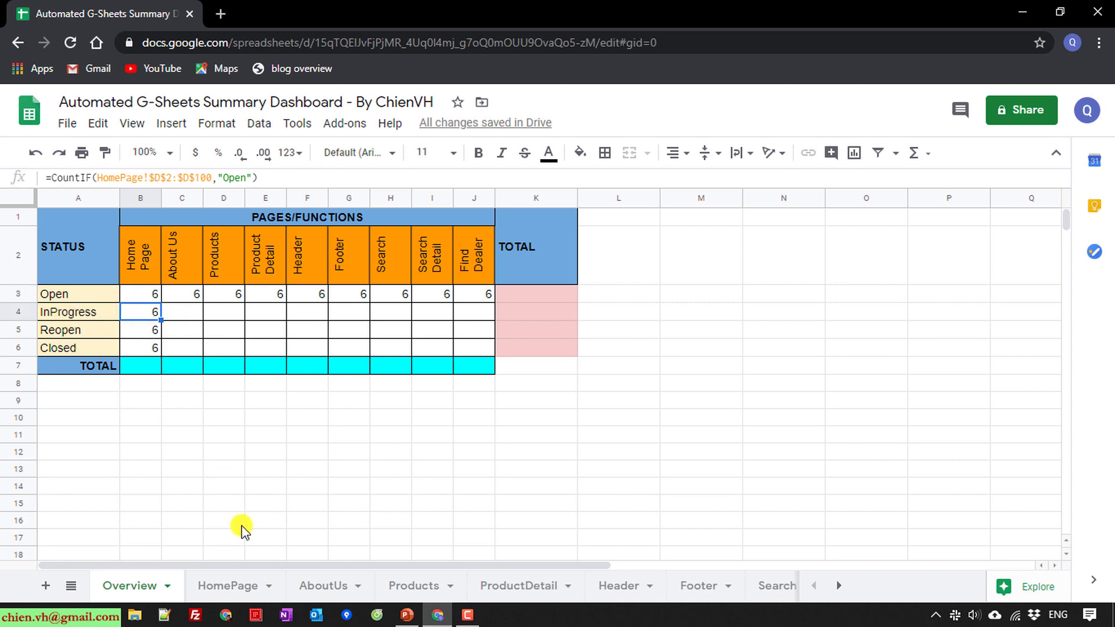
click(232, 585)
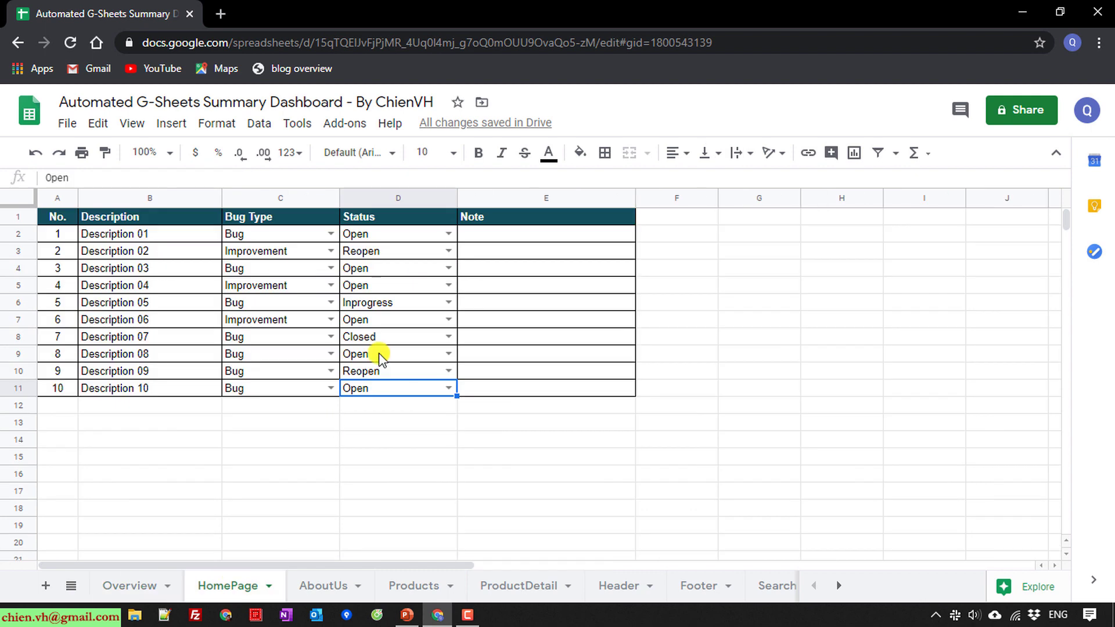
- Set the first HomePage bug's status (D2) to Inprogress from its dropdown
click(449, 234)
click(383, 277)
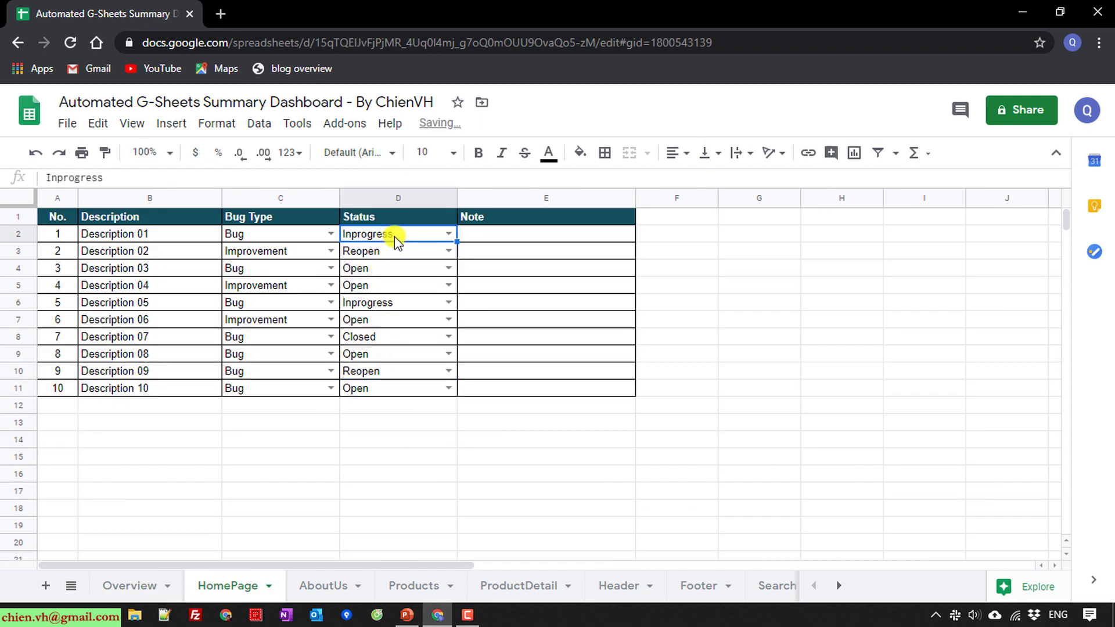
key(Return)
click(197, 421)
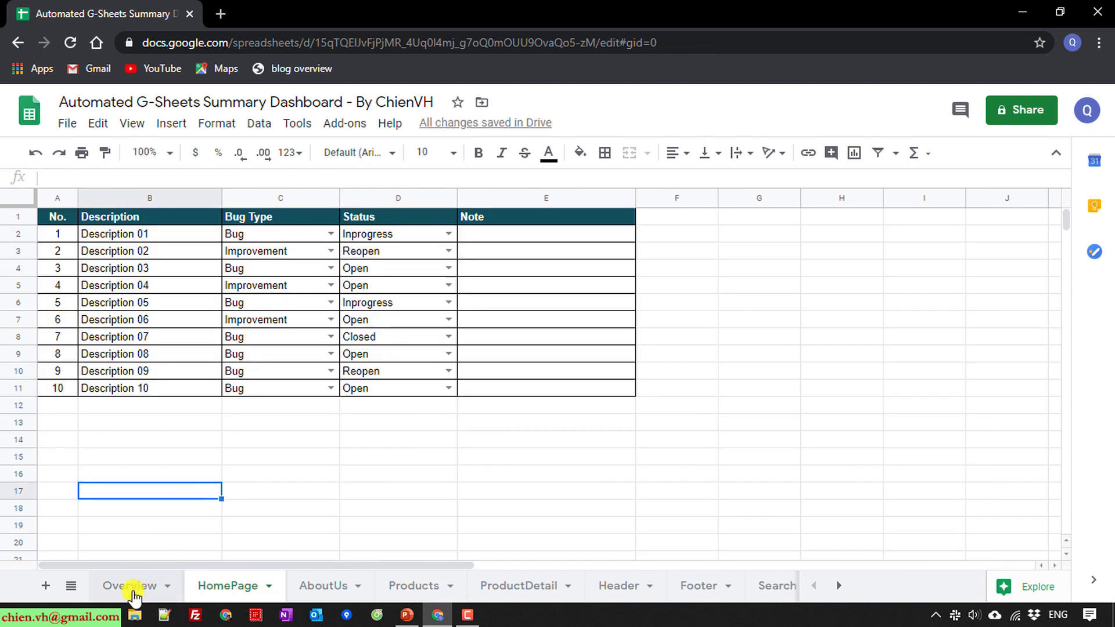
- On Overview, change the B4 COUNTIF criterion from Open to InProgress
click(130, 585)
click(232, 178)
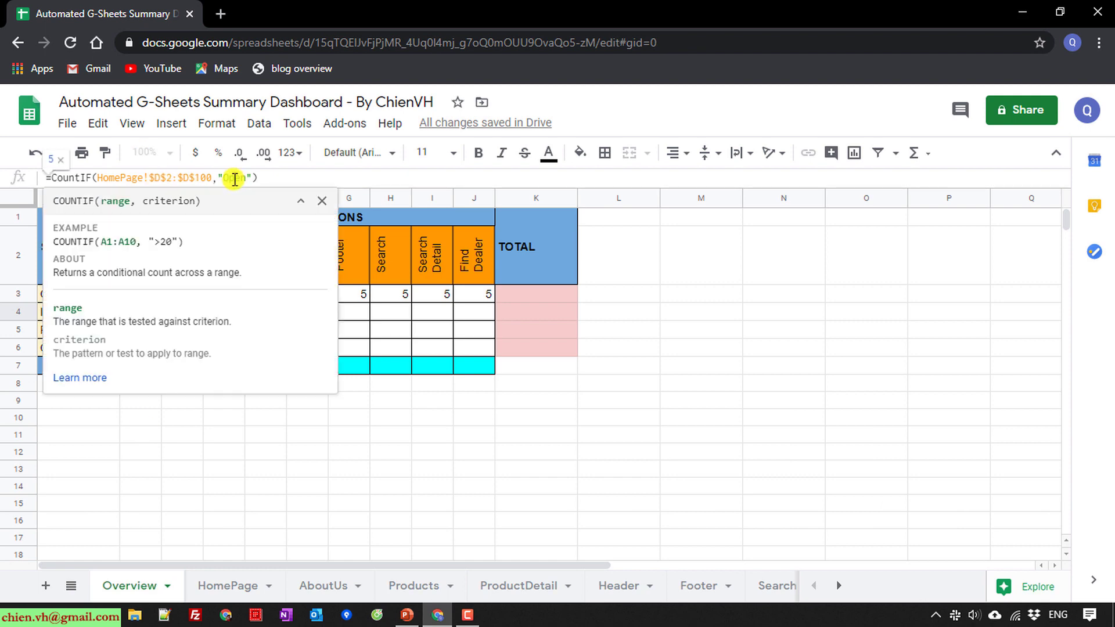
double_click(235, 178)
click(245, 178)
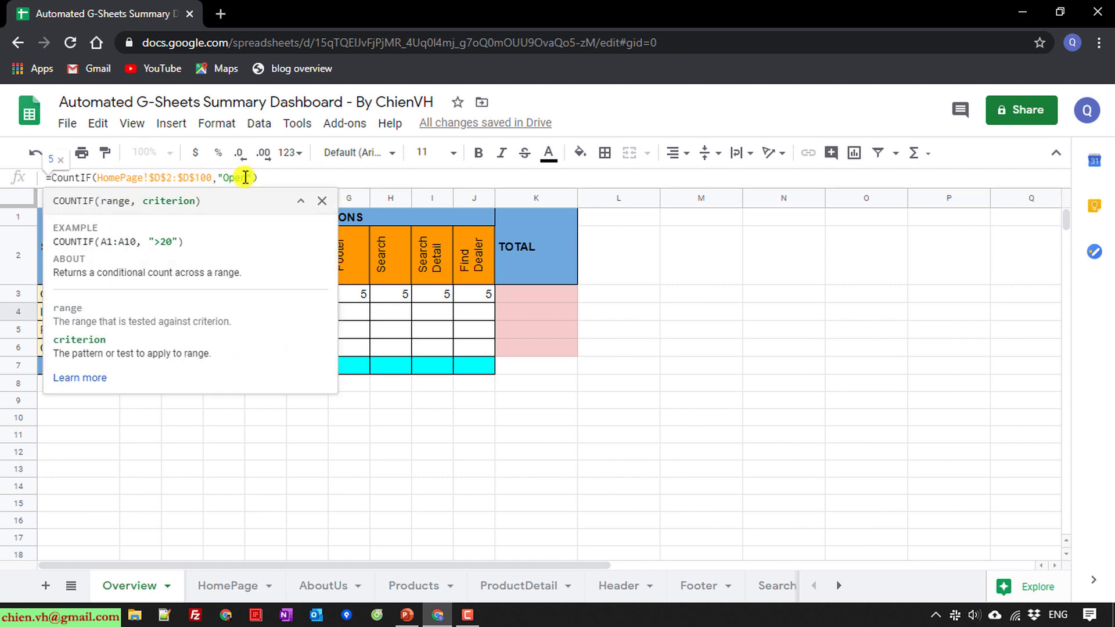
key(Escape)
click(246, 177)
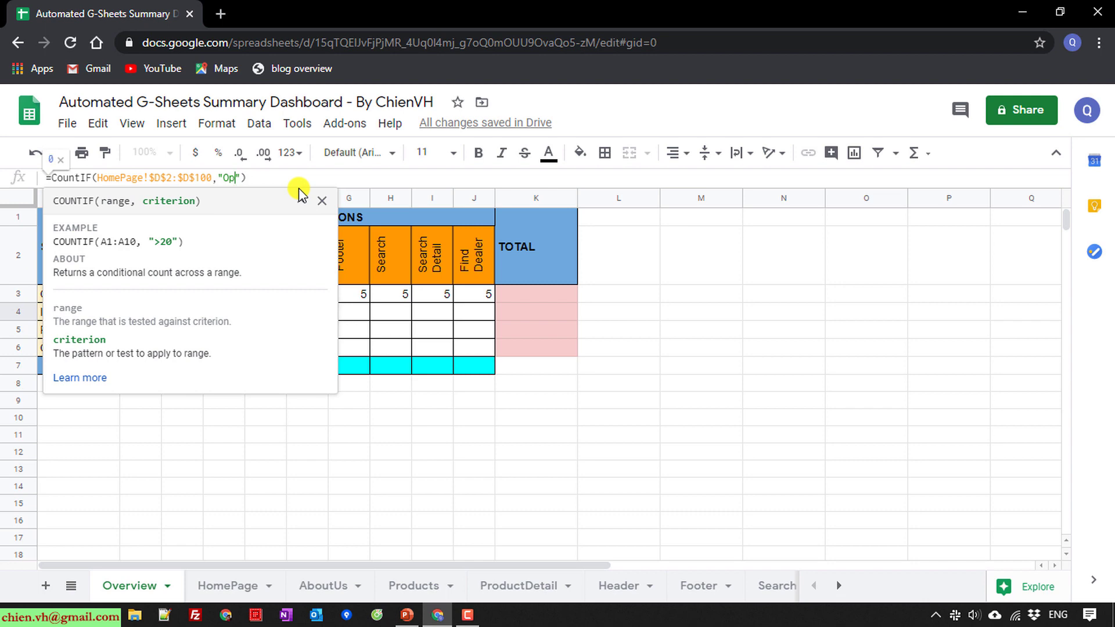
text(InProgress)
key(Return)
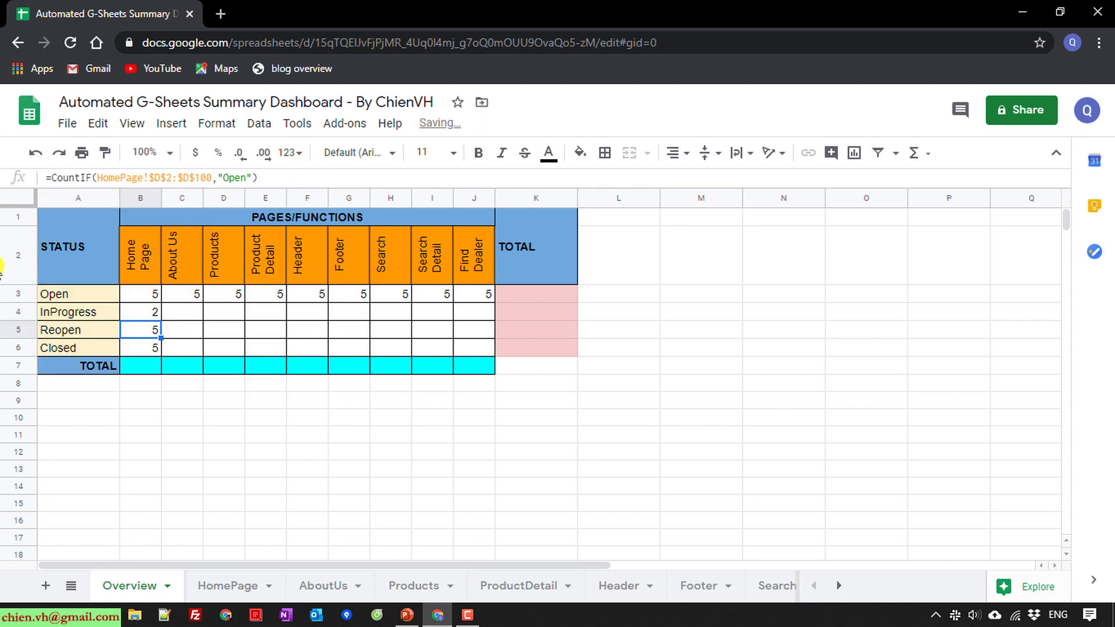
- Change the criteria in B5 and B6 to Reopen and Closed
click(243, 177)
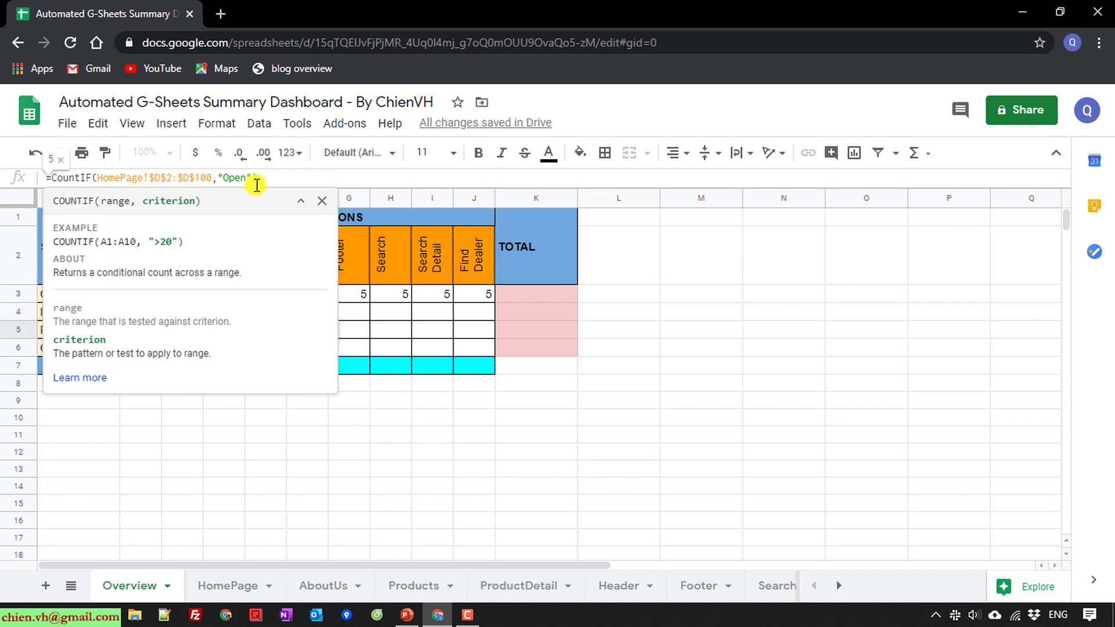
text(Re)
key(BackSpace)
key(BackSpace)
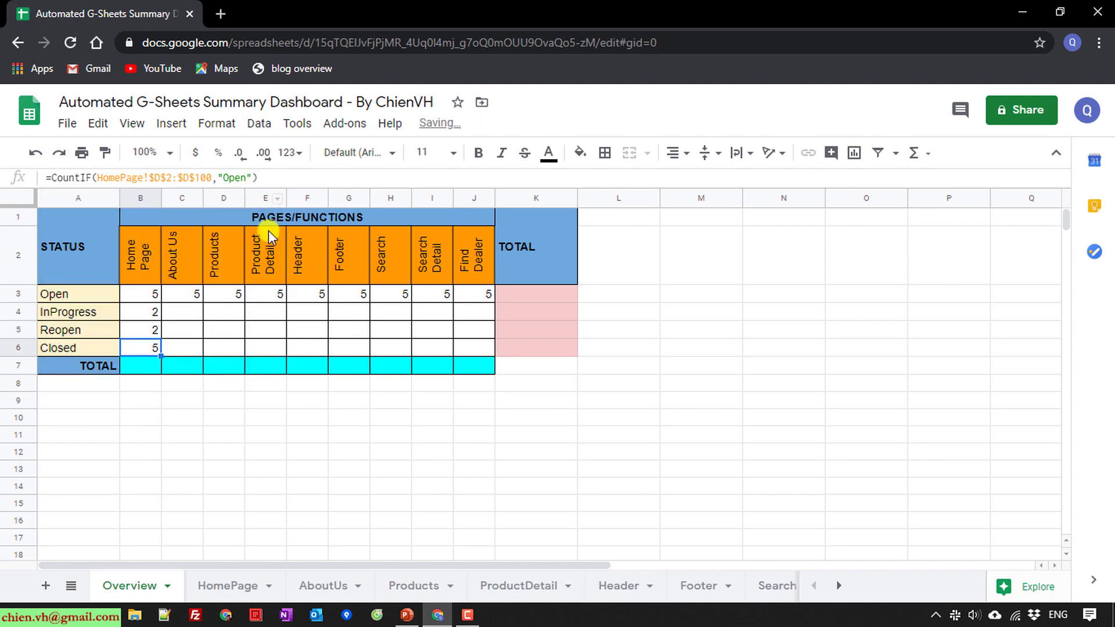
key(BackSpace)
key(BackSpace)
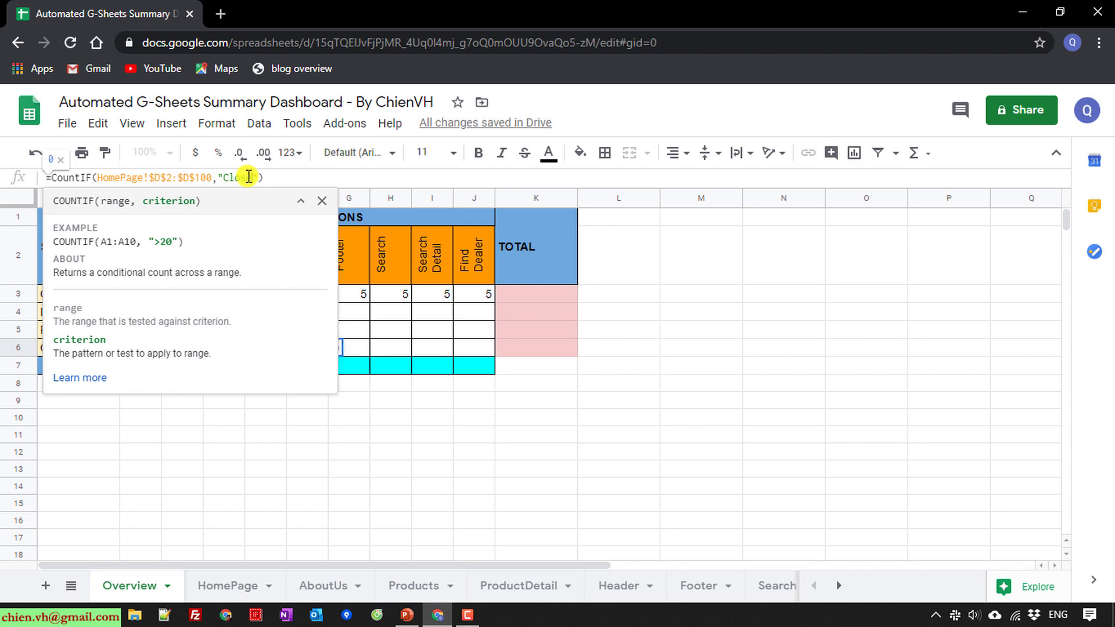
key(Return)
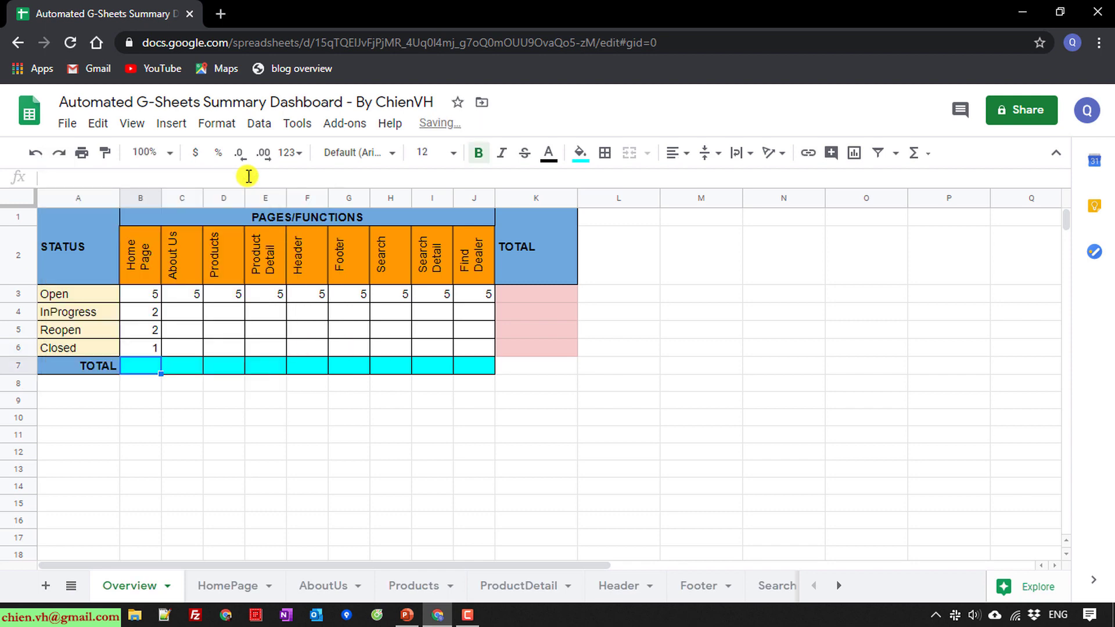
- Fill the InProgress, Reopen and Closed formulas in B4:B6 right to column J
click(156, 352)
click(151, 312)
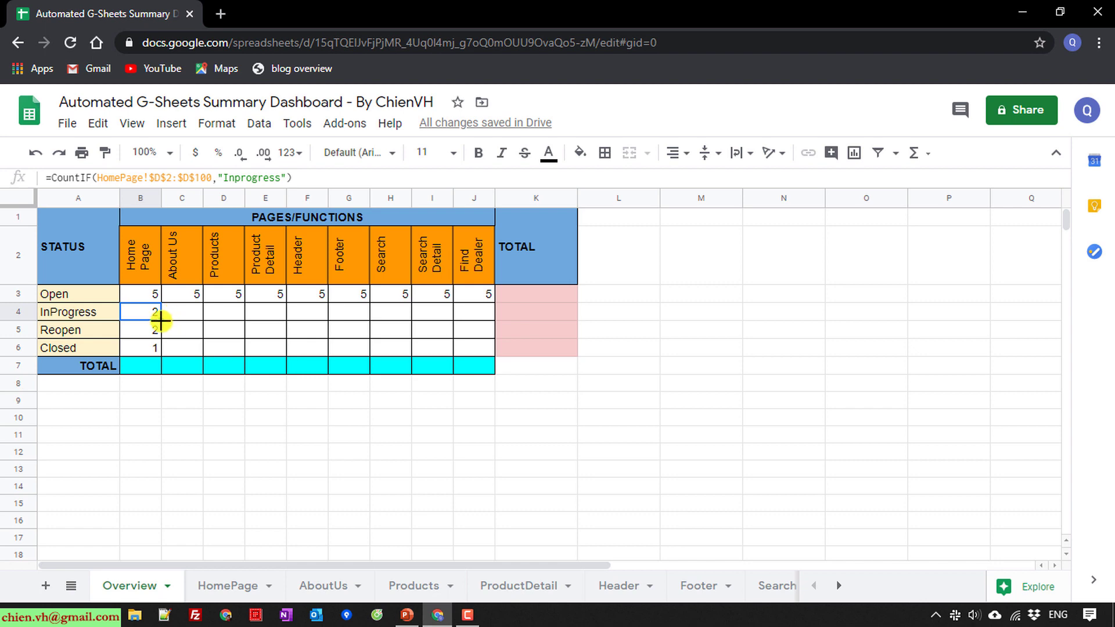
drag(158, 319, 482, 314)
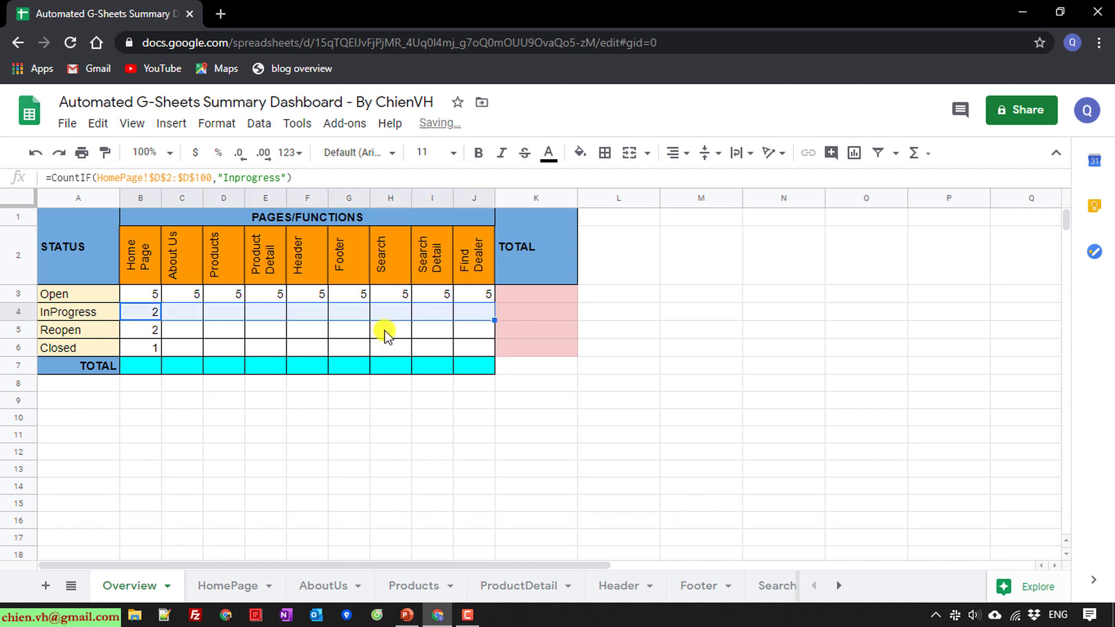
click(155, 329)
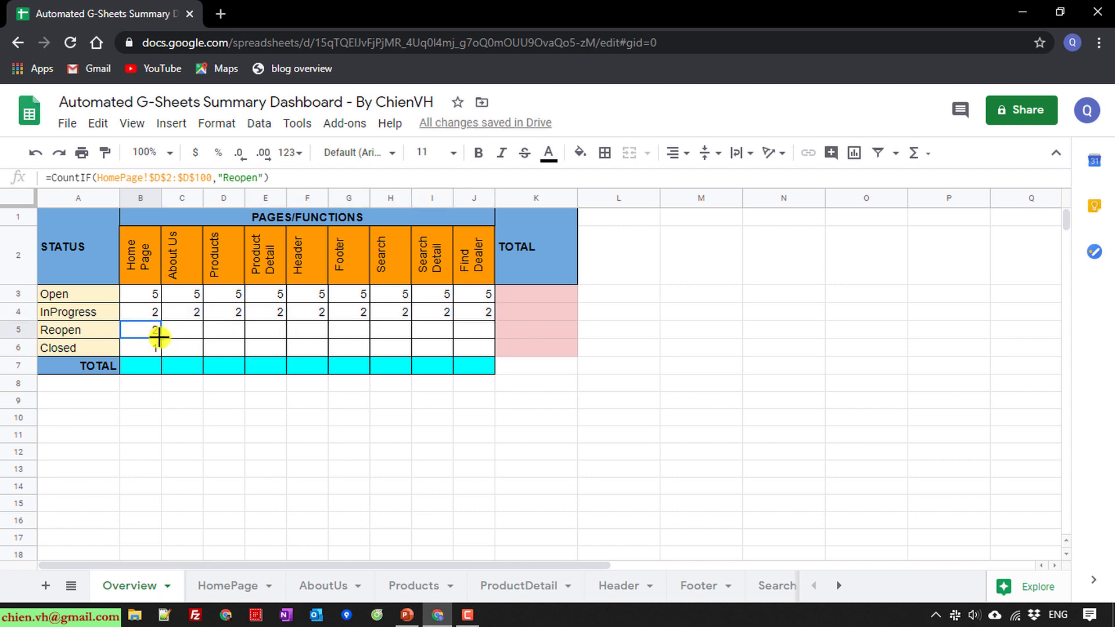
drag(158, 335, 482, 328)
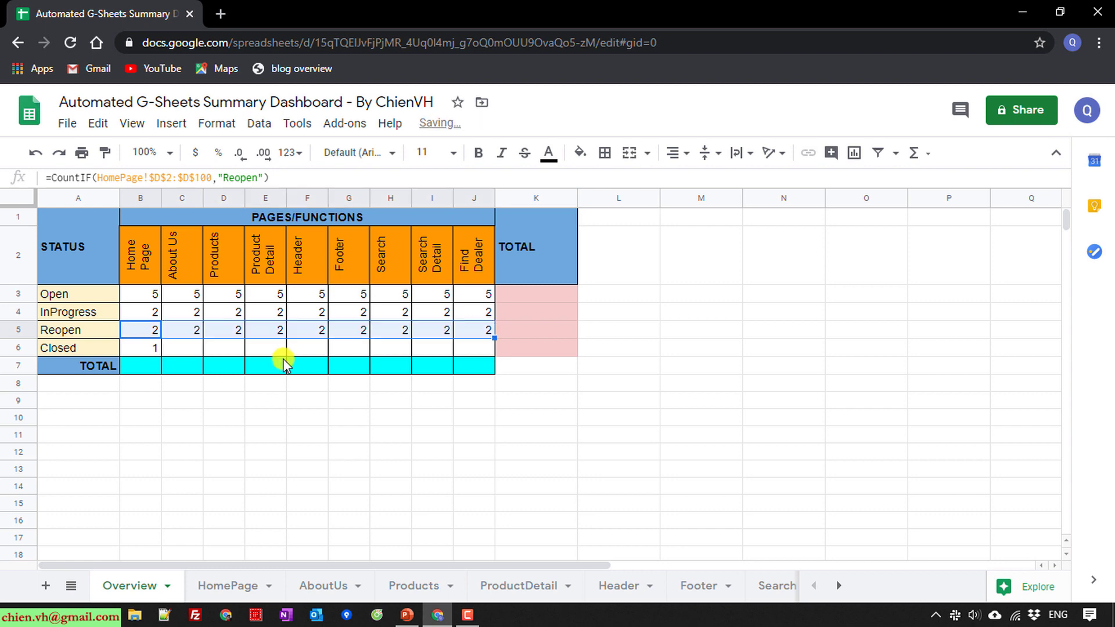
click(153, 348)
drag(159, 355, 486, 348)
- Check the filled count formulas across the page columns of the status grid
click(600, 386)
click(150, 295)
click(209, 295)
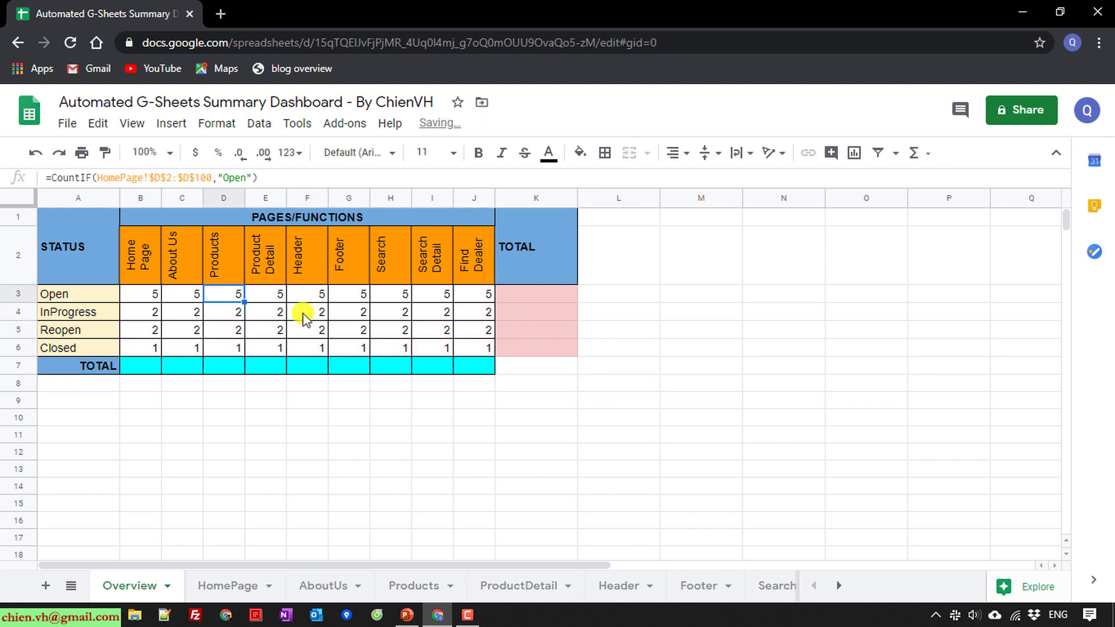
click(302, 312)
click(378, 312)
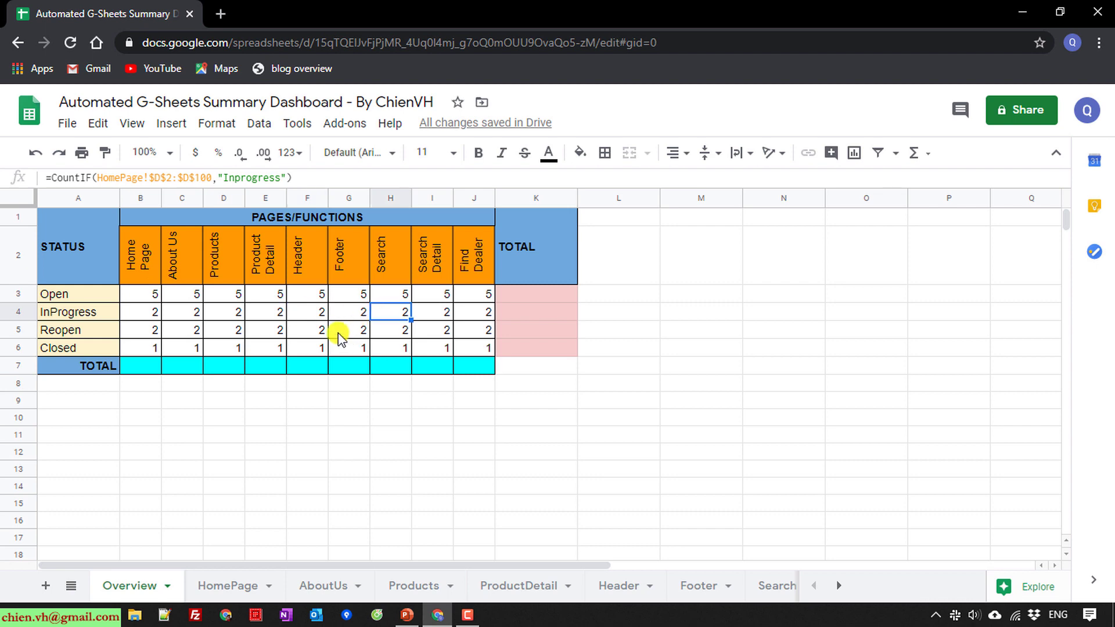
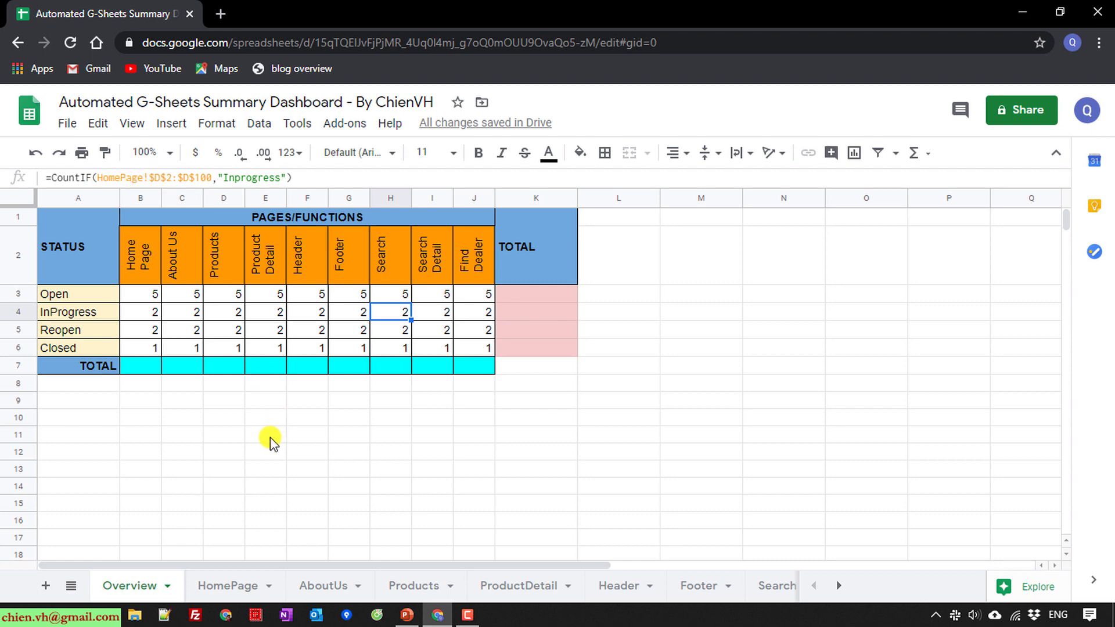
- Point the About Us Open count in C3 at the AboutUs sheet instead of HomePage
click(148, 295)
click(181, 297)
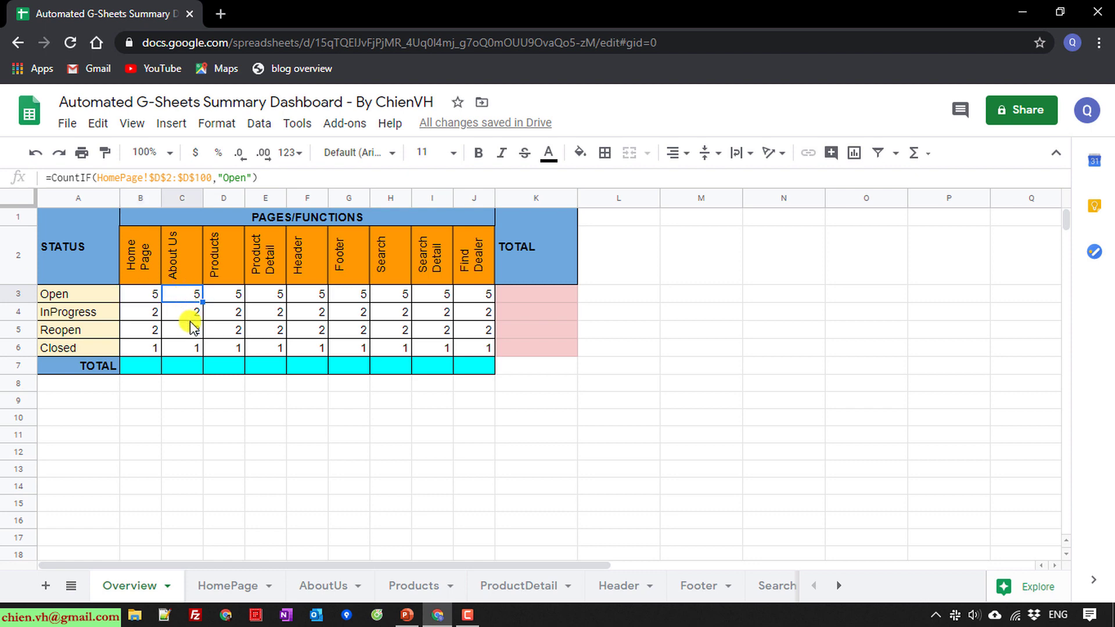
double_click(332, 590)
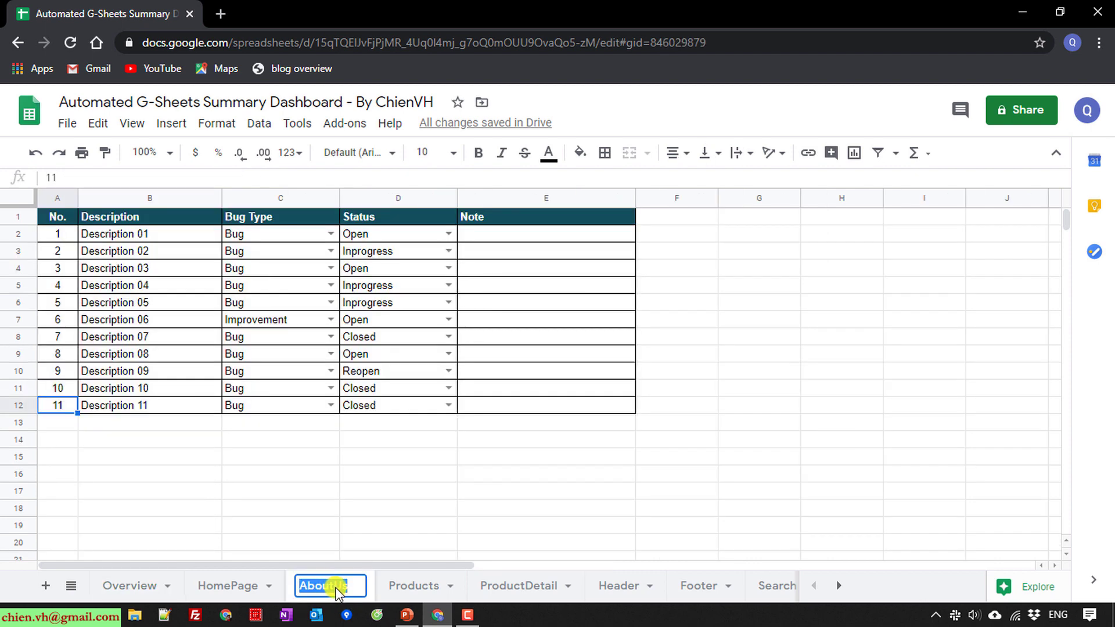
click(141, 586)
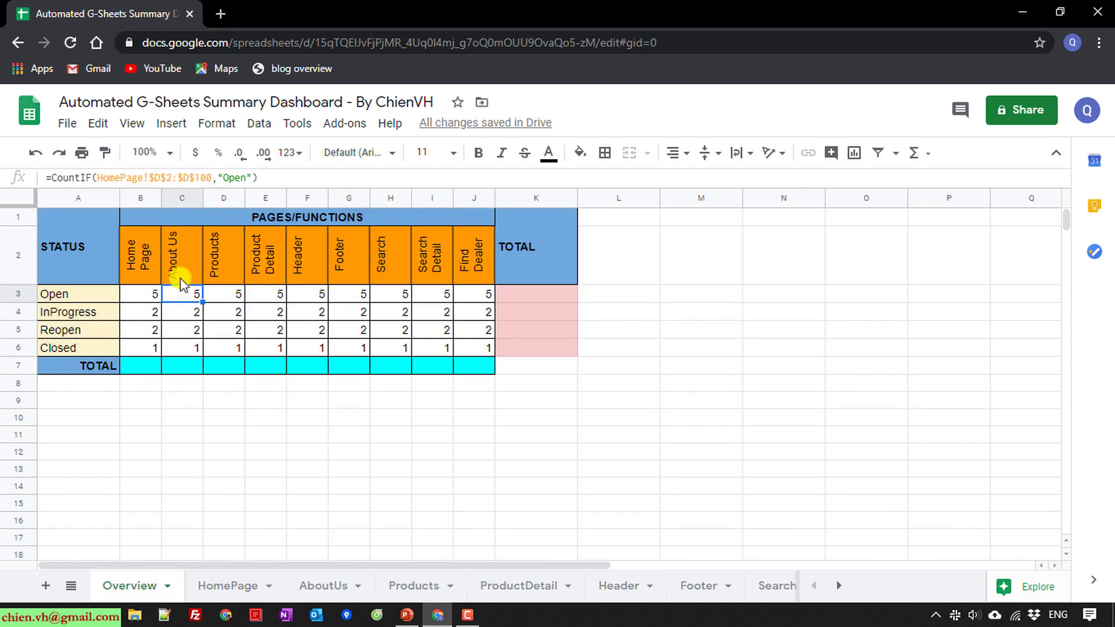
double_click(144, 177)
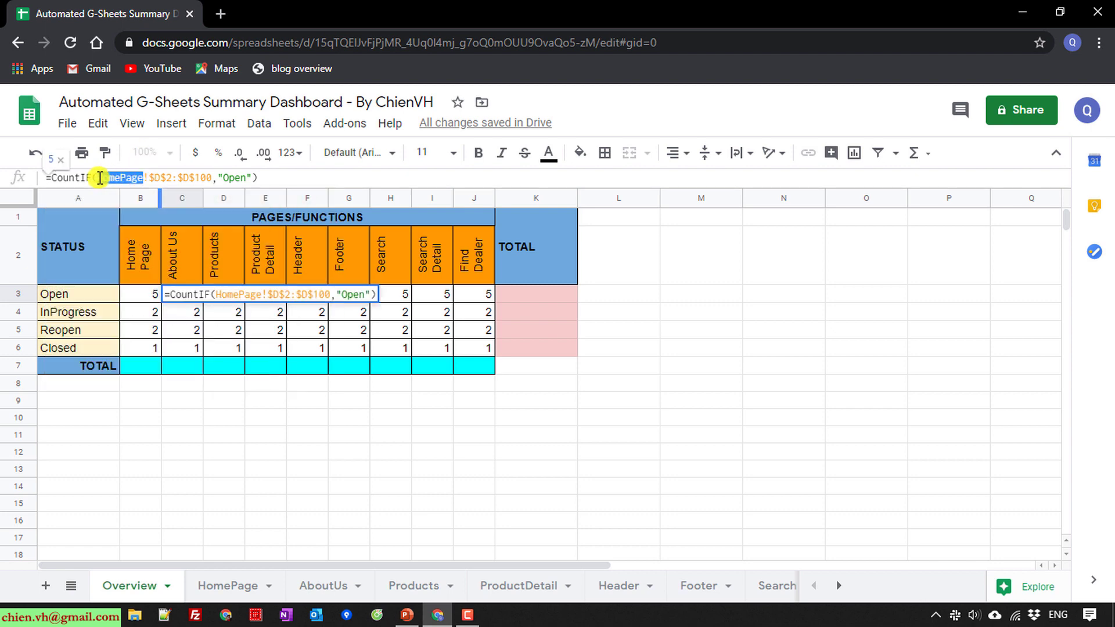
text(AboutUs)
key(Return)
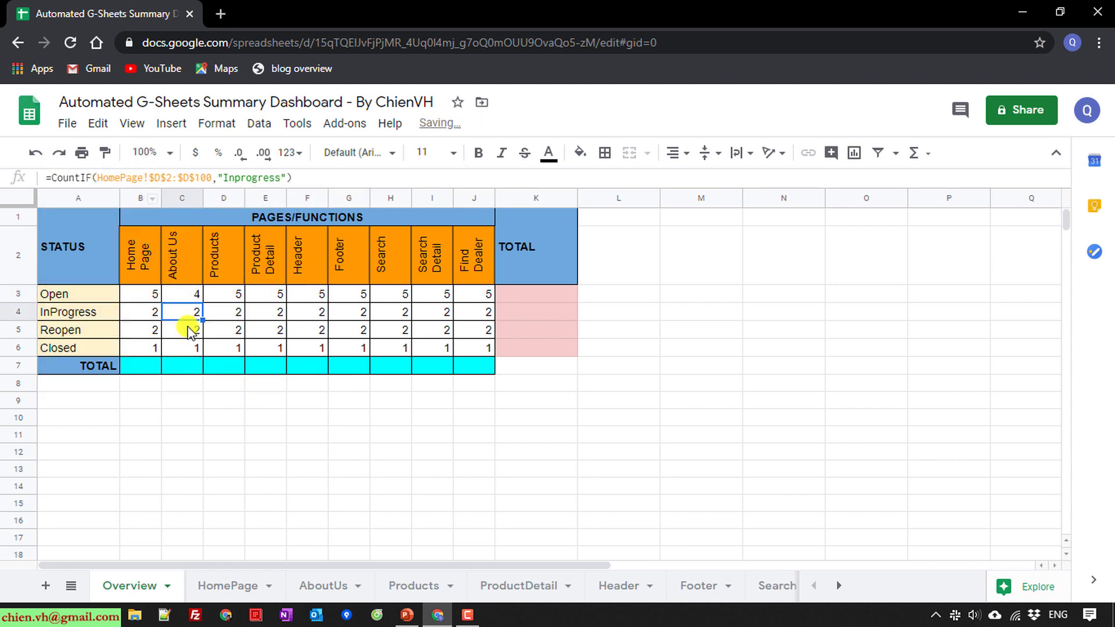
- Switch the About Us InProgress, Reopen and Closed COUNTIFs to the AboutUs sheet
drag(143, 175, 98, 178)
text(AboutUs)
key(Return)
text(AboutUs)
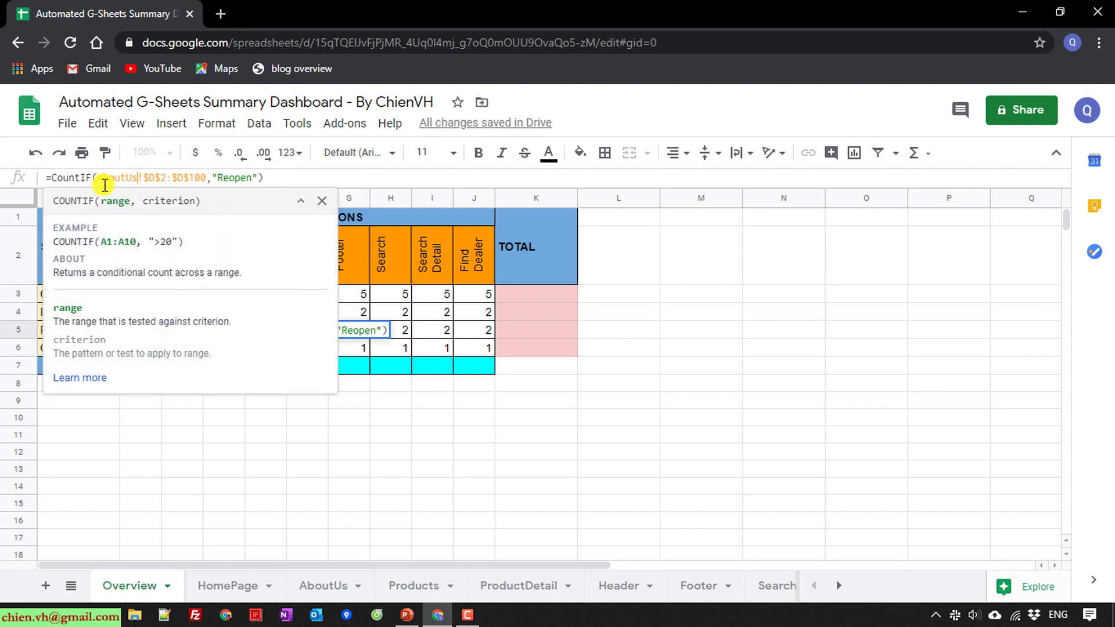
key(Return)
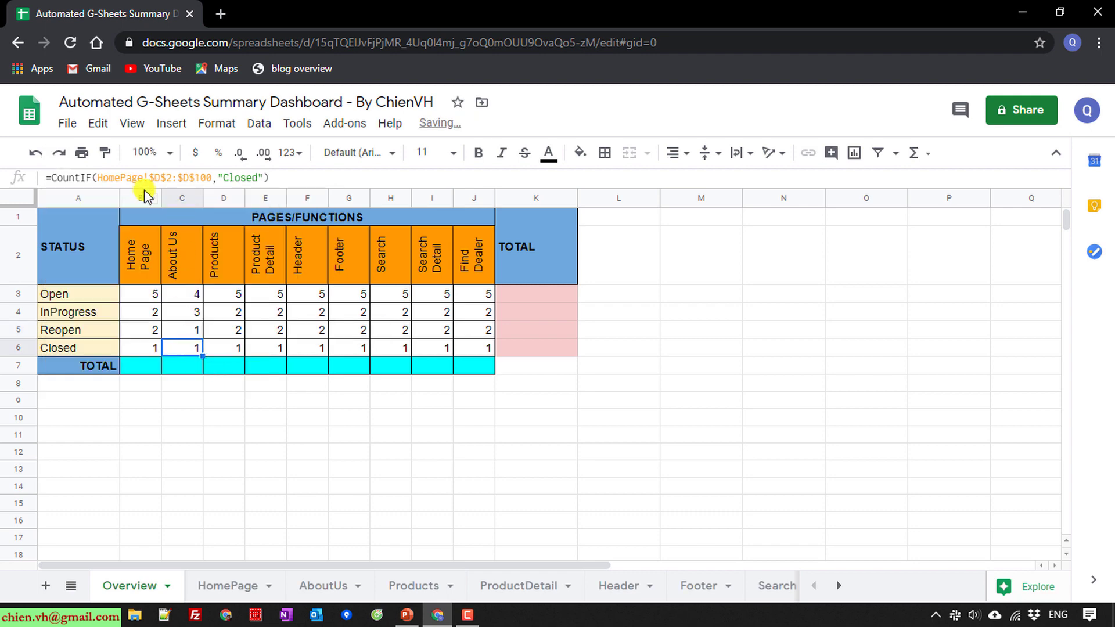
drag(144, 182, 96, 177)
text(AboutUs)
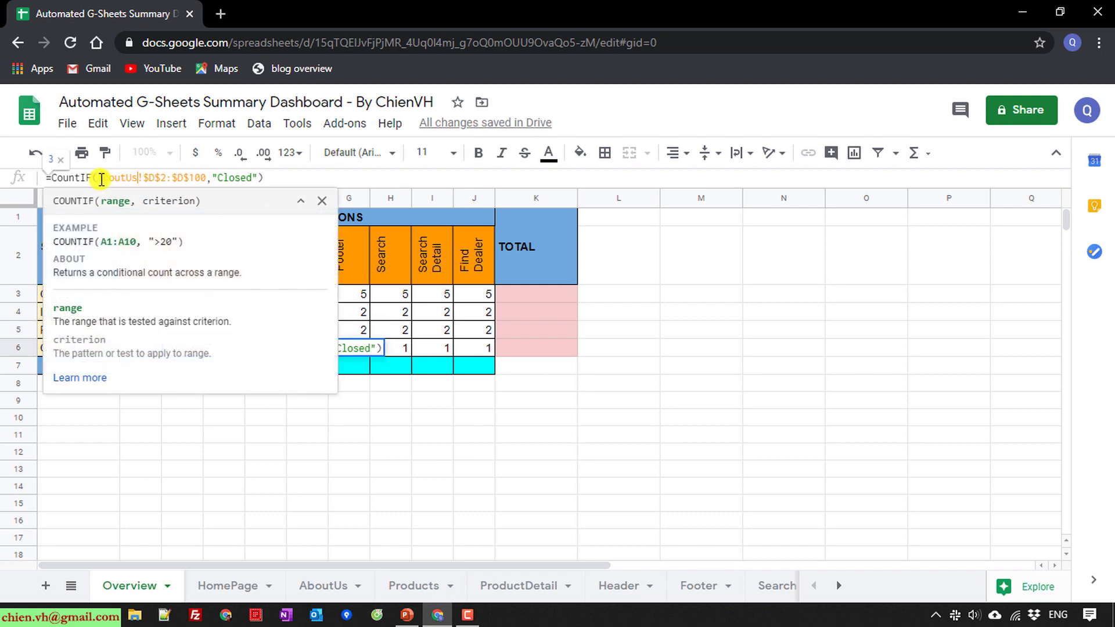
key(Return)
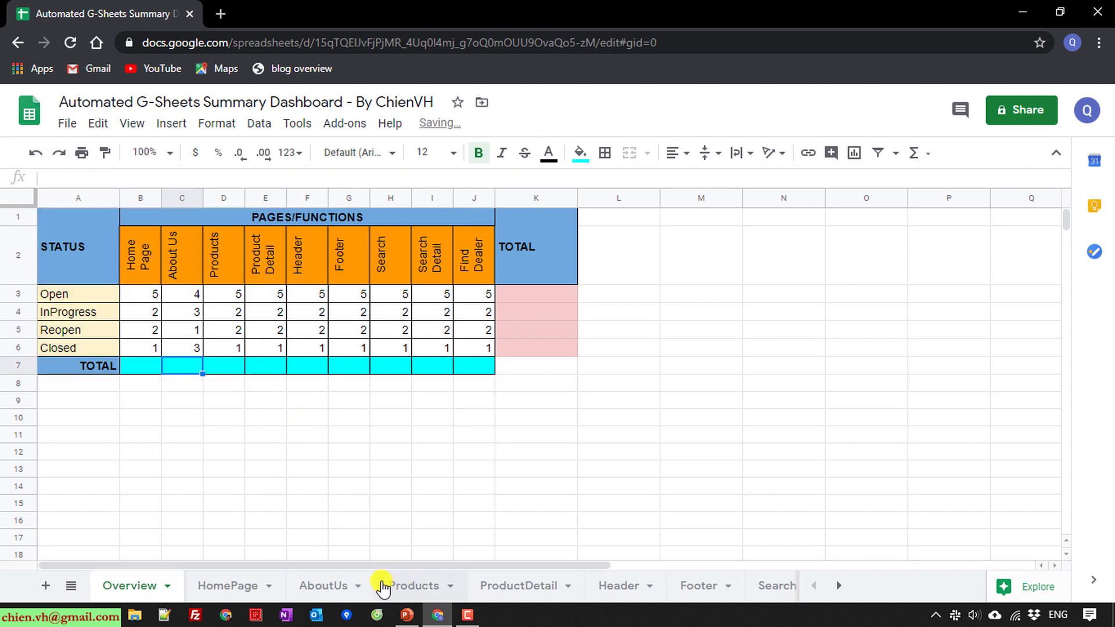
- Retarget the Products through Find Dealer COUNTIF formulas to their own sheets, e.g. Products
click(226, 267)
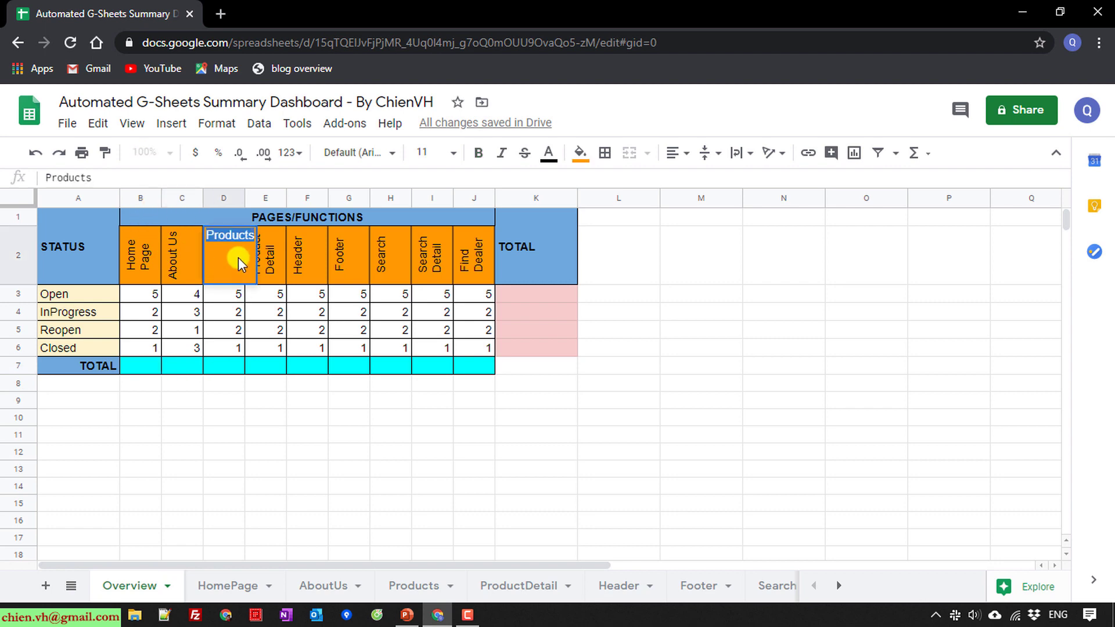
click(240, 296)
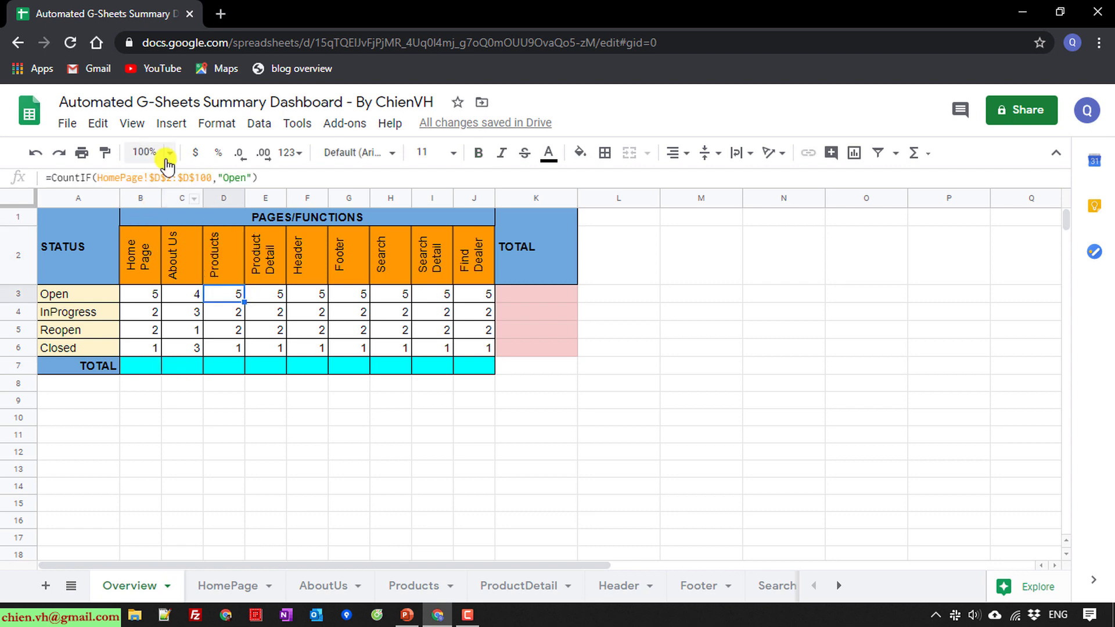
double_click(125, 177)
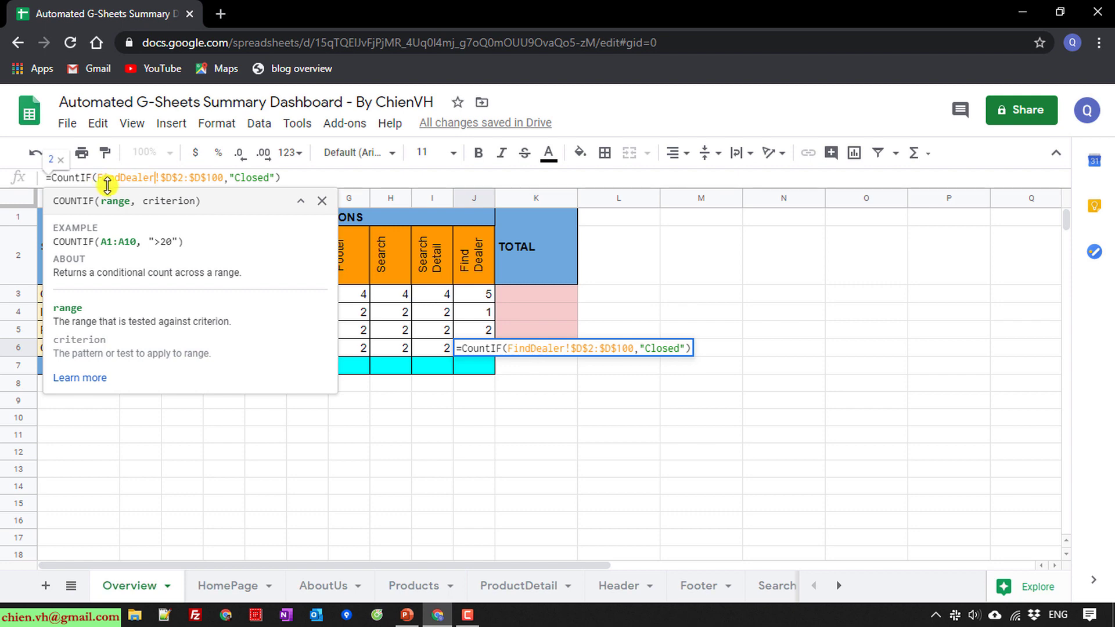
key(Return)
click(740, 347)
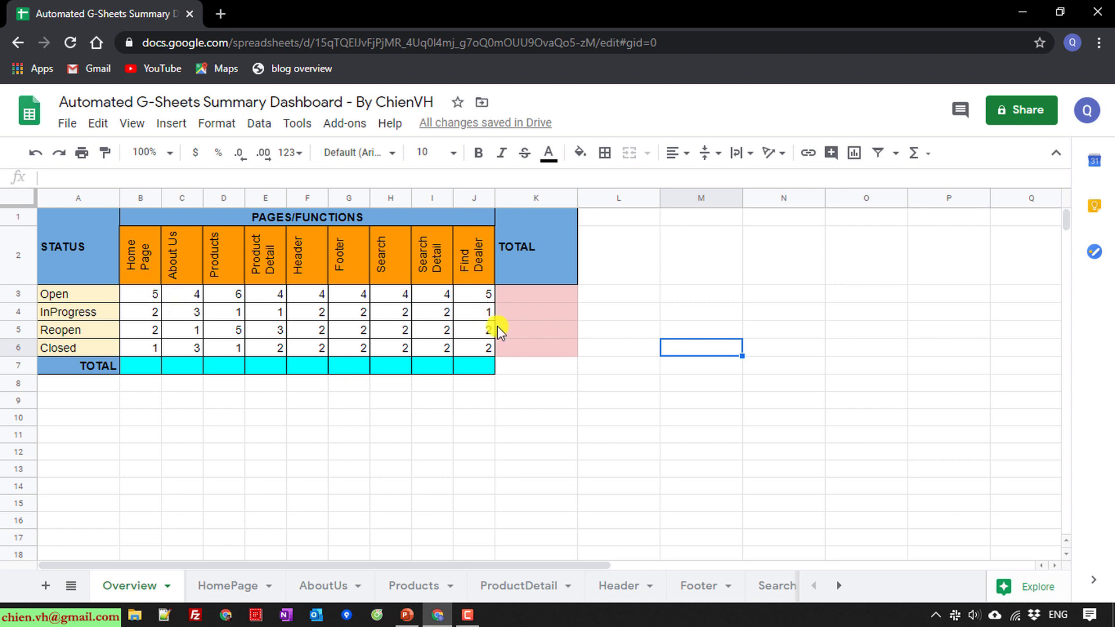
click(98, 295)
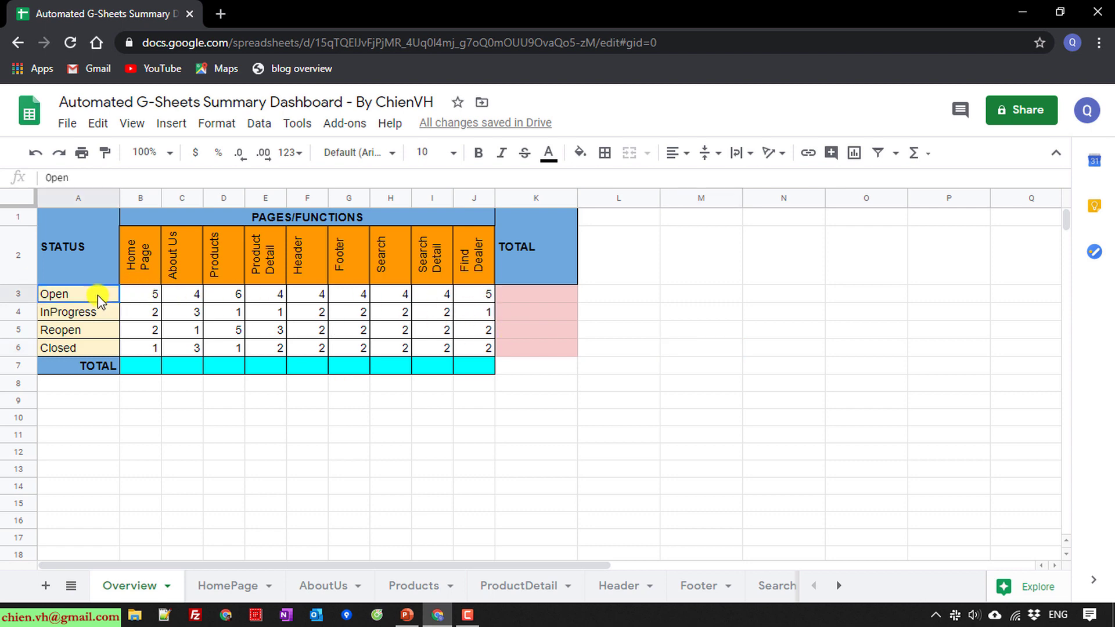
click(148, 260)
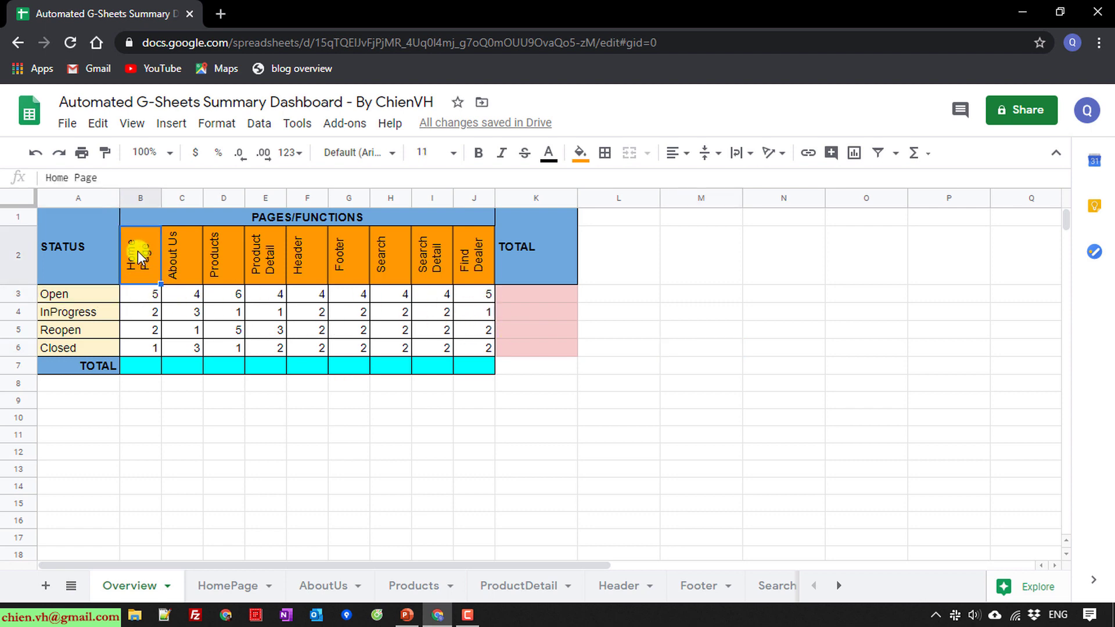
click(292, 400)
click(154, 365)
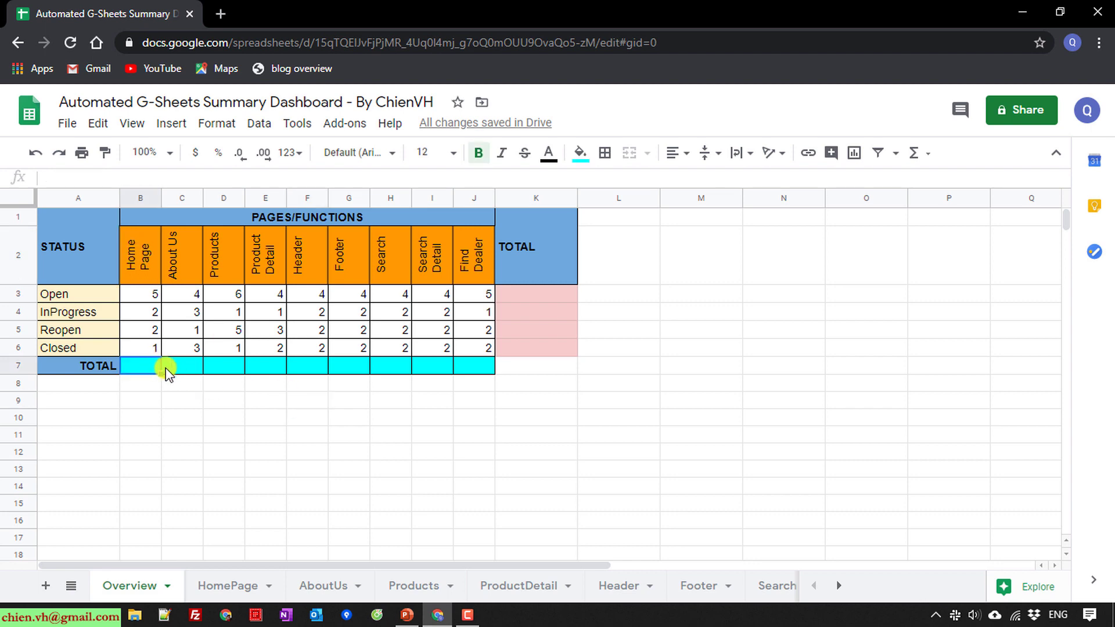
- Enter =Sum(B3:B6) in B7 for the Home Page total
text(=Sum()
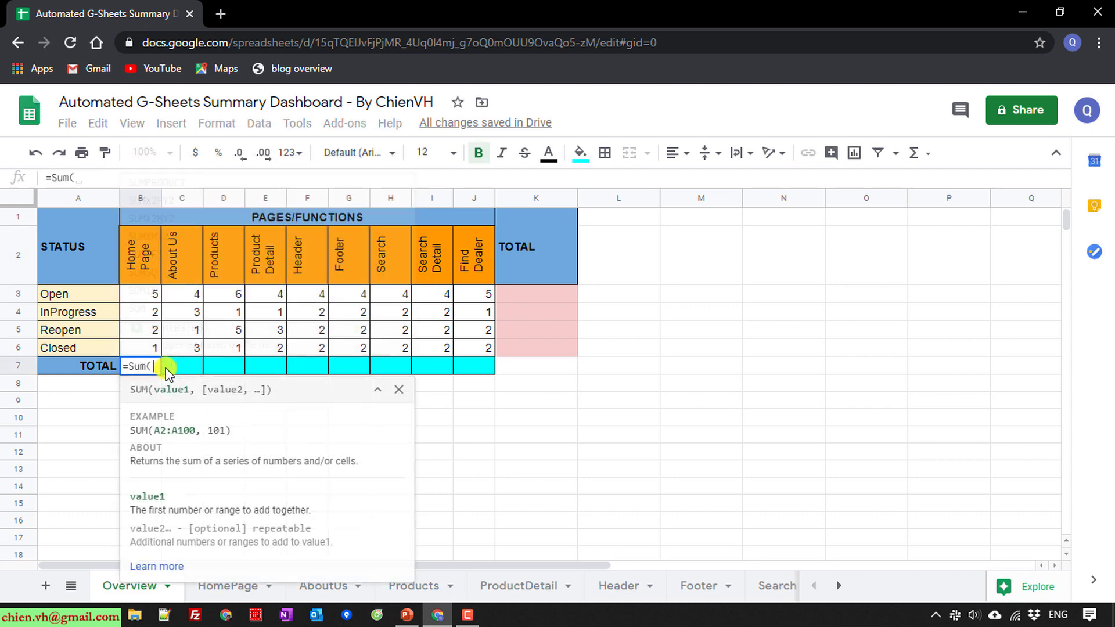
drag(145, 295, 149, 351)
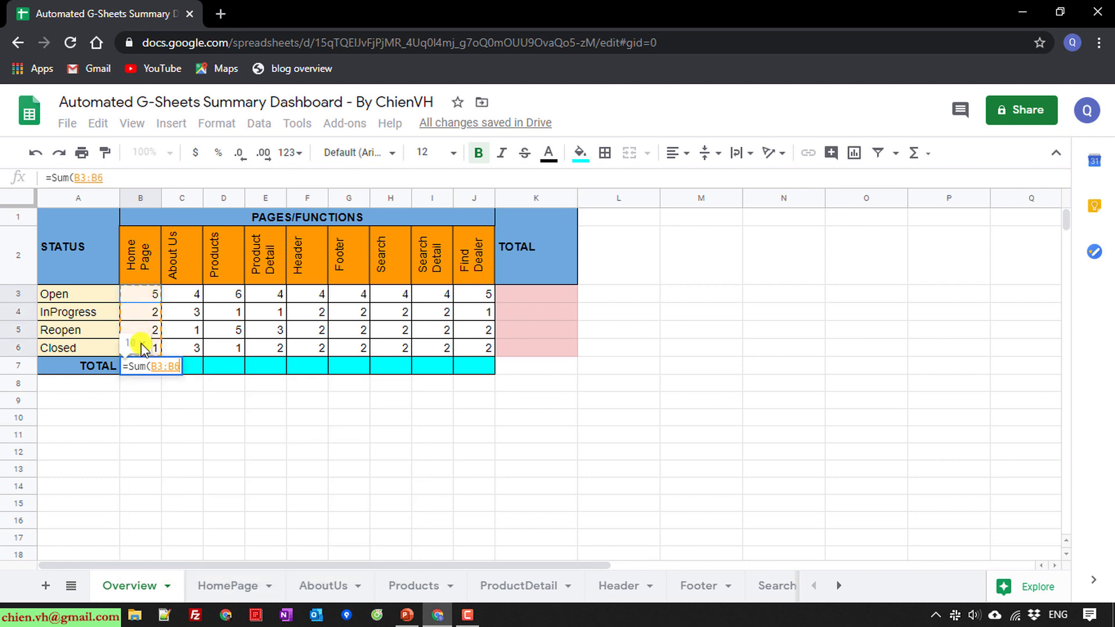
text())
key(Return)
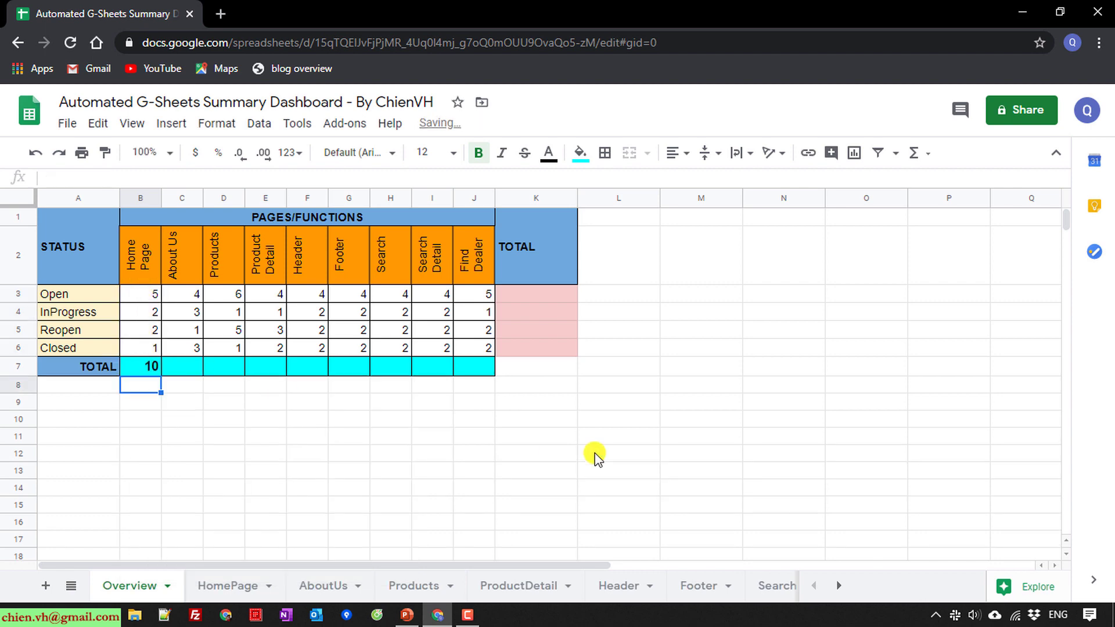
- Fill the B7 total formula across to J7 and confirm About Us sums to 11
click(152, 365)
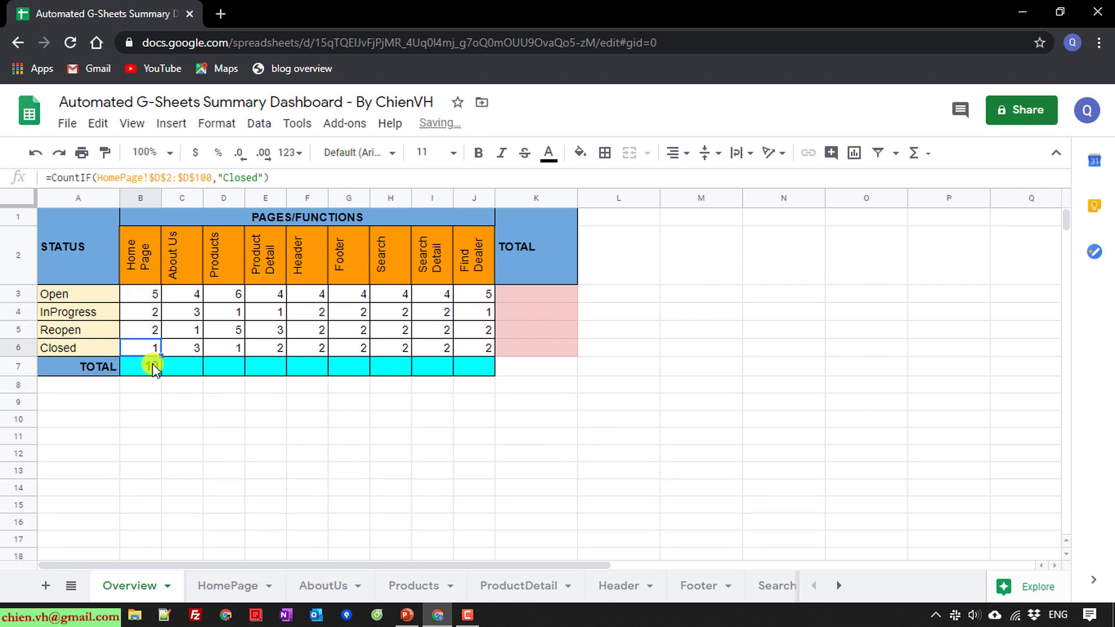
drag(161, 375, 491, 376)
click(349, 418)
drag(187, 292, 194, 348)
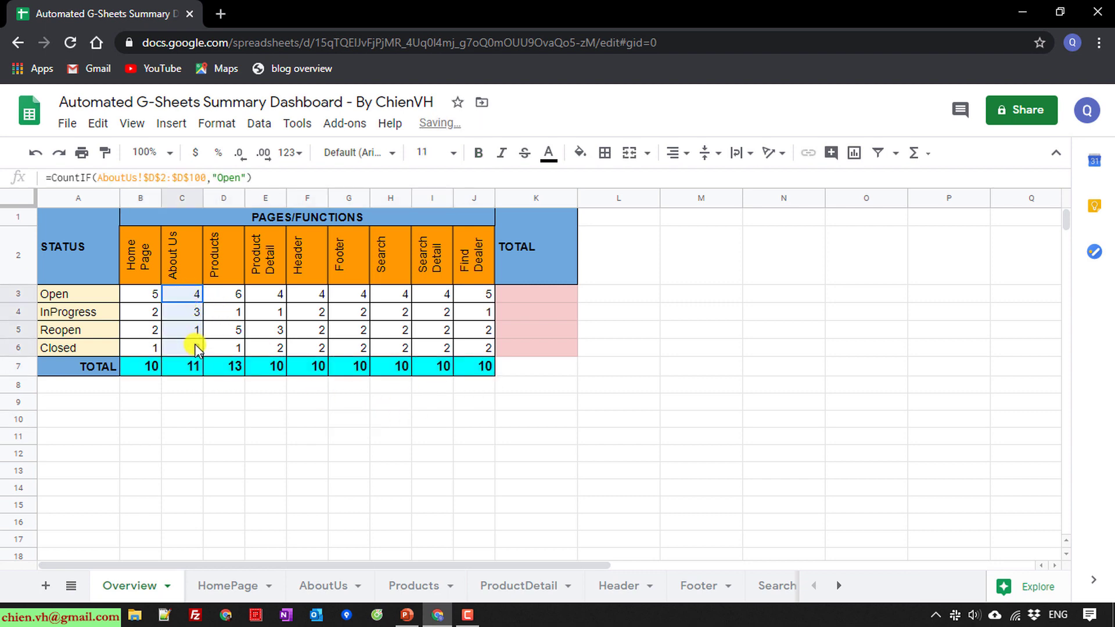
click(322, 473)
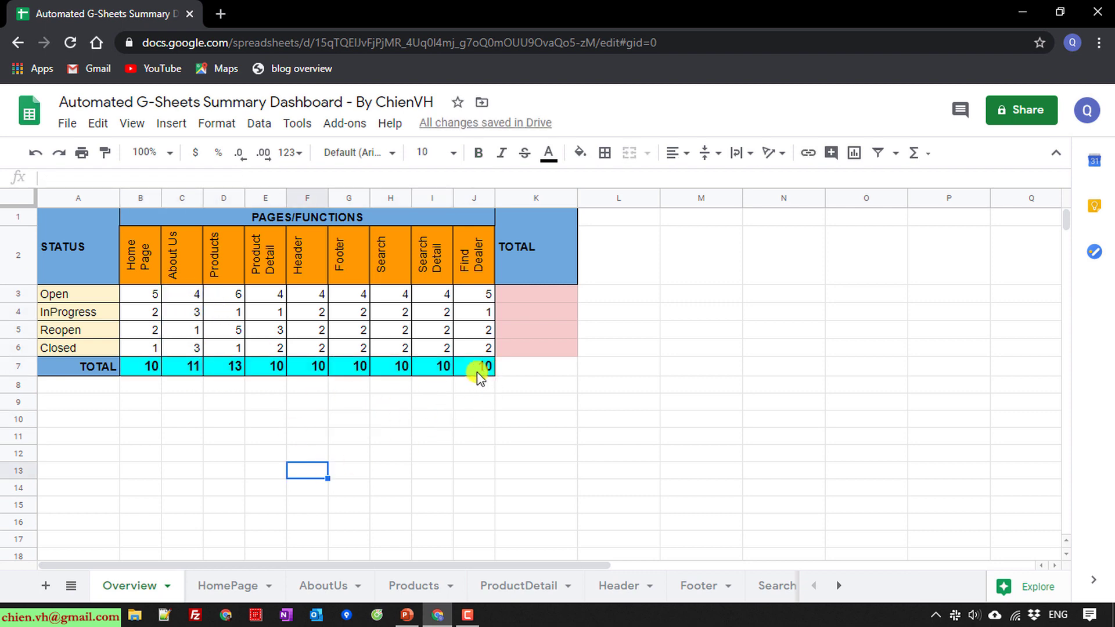
- Enter =SUM(B3:J3) in K3 to total the Open count, 40
click(543, 399)
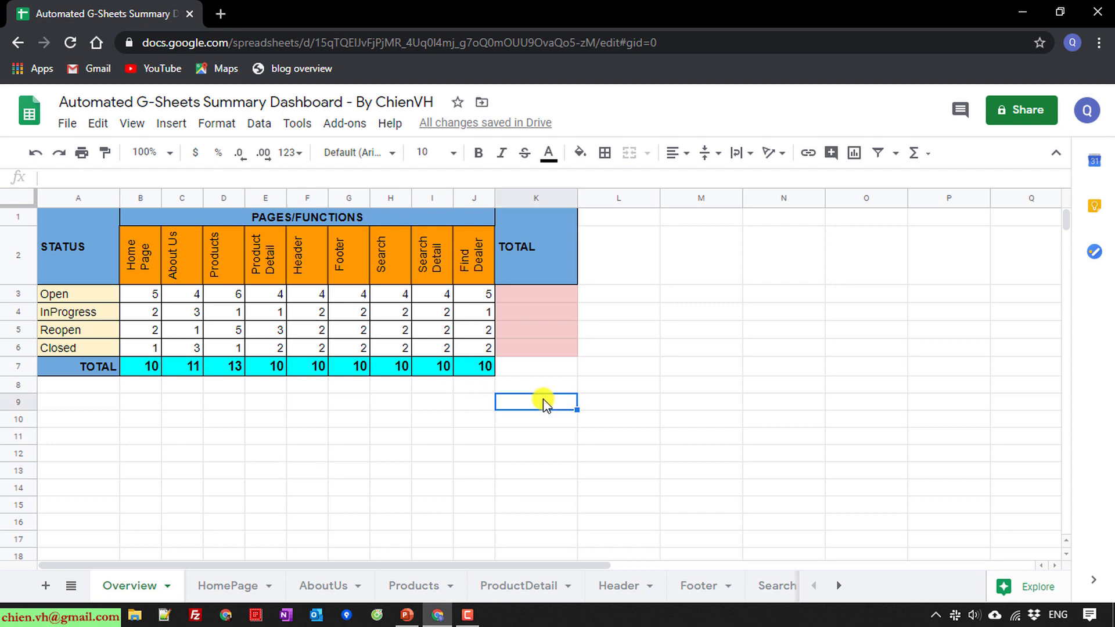
click(525, 293)
text(=SUm()
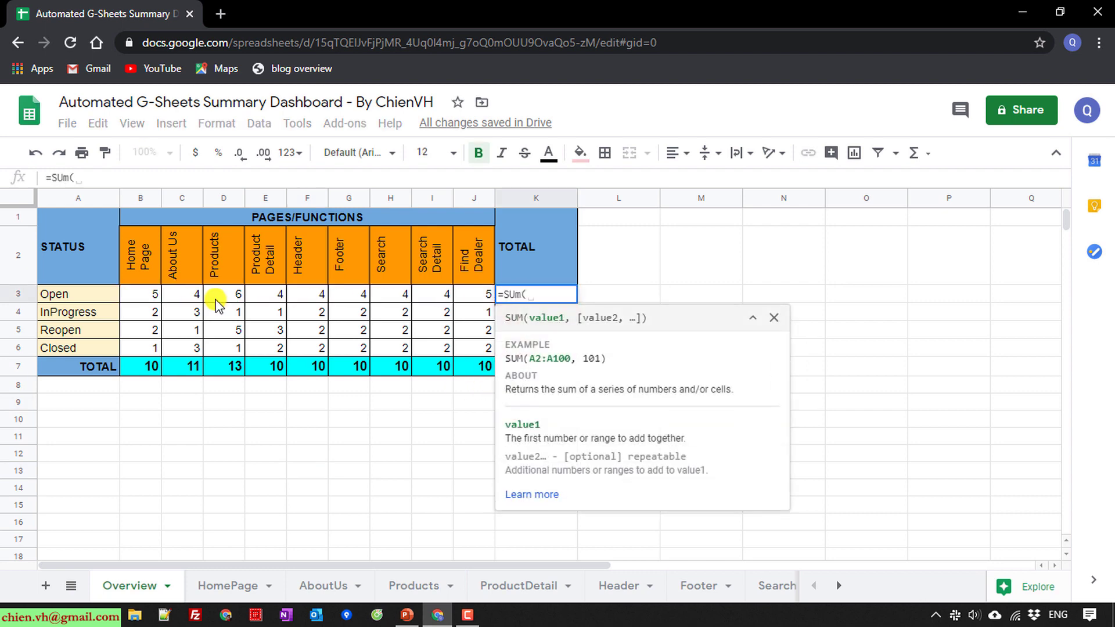
drag(144, 292, 479, 295)
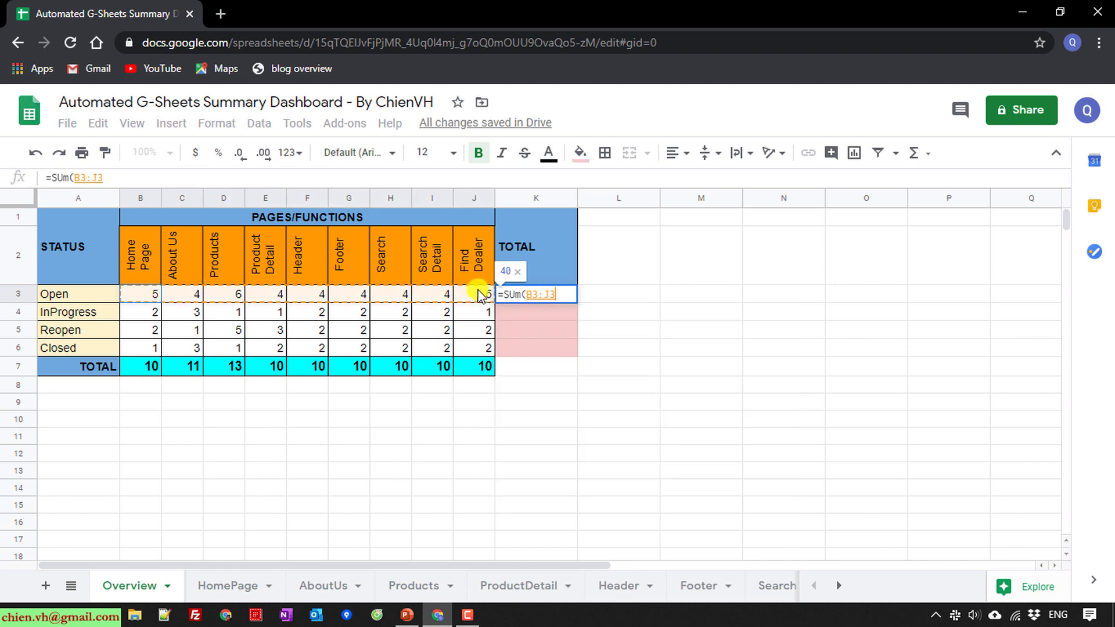
key(Return)
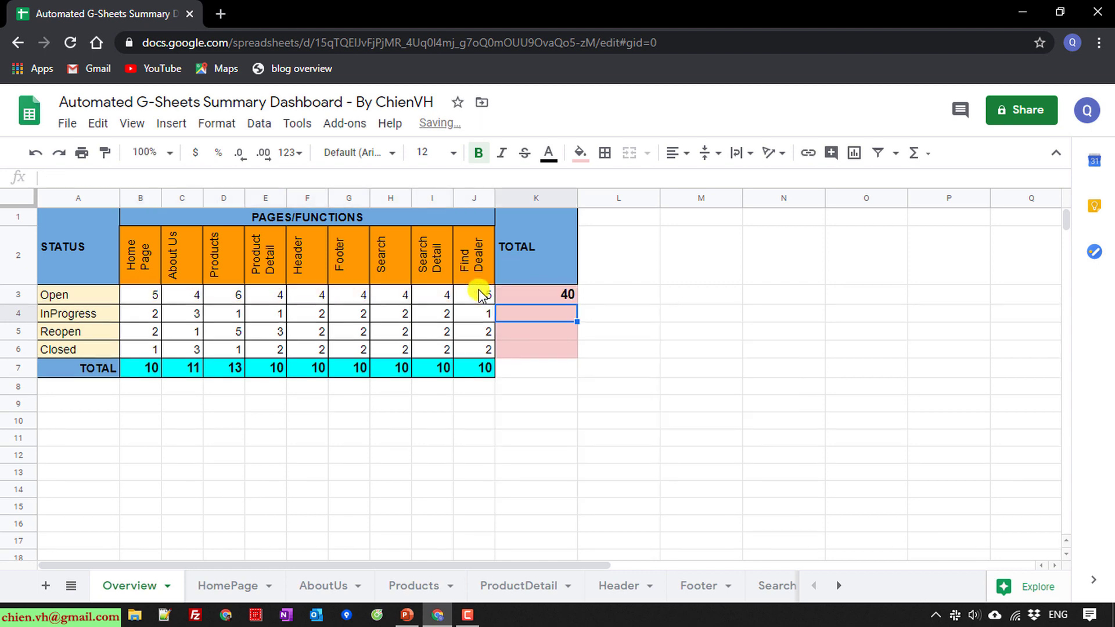
- Fill the K3 total down through K6 for InProgress, Reopen and Closed
click(538, 269)
click(568, 297)
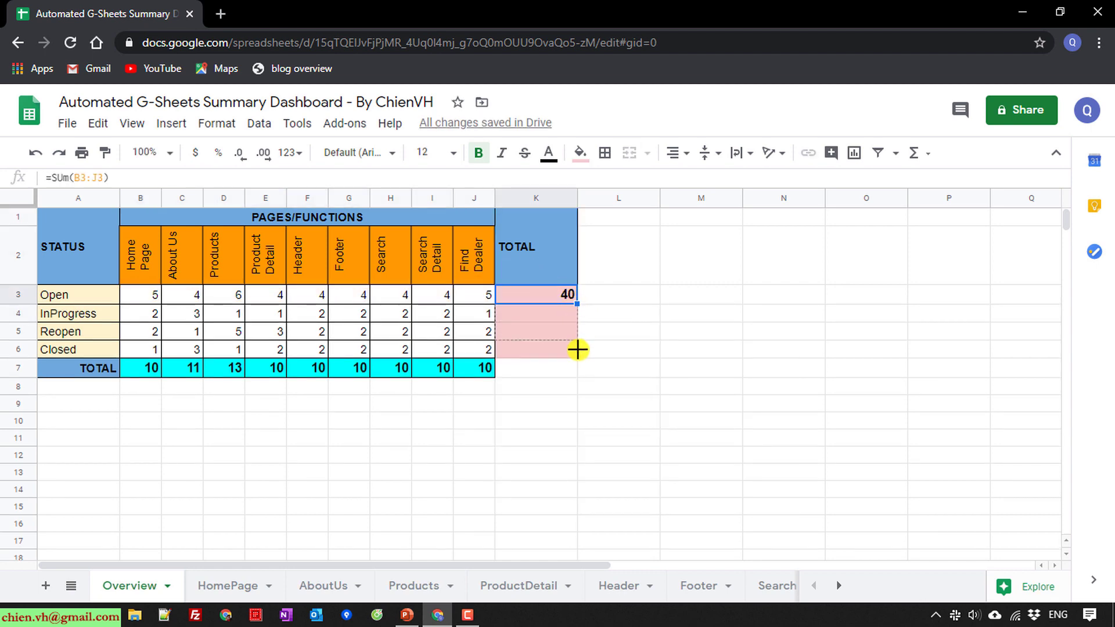
drag(577, 350, 577, 351)
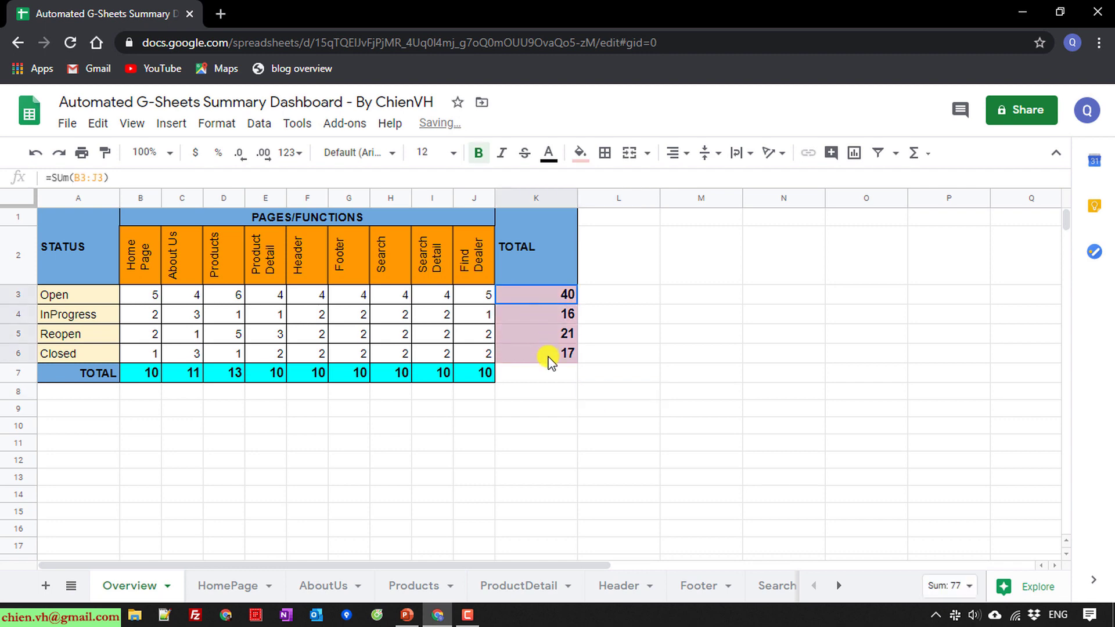
click(605, 152)
- Apply all borders to K3:K6 and to cell K8
click(611, 185)
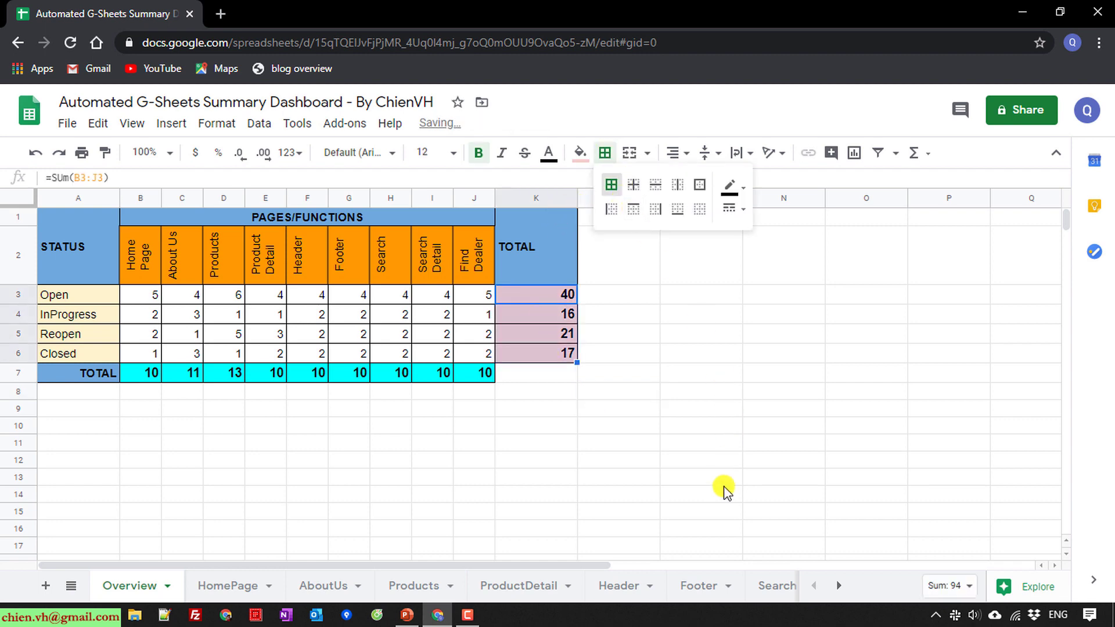
click(692, 481)
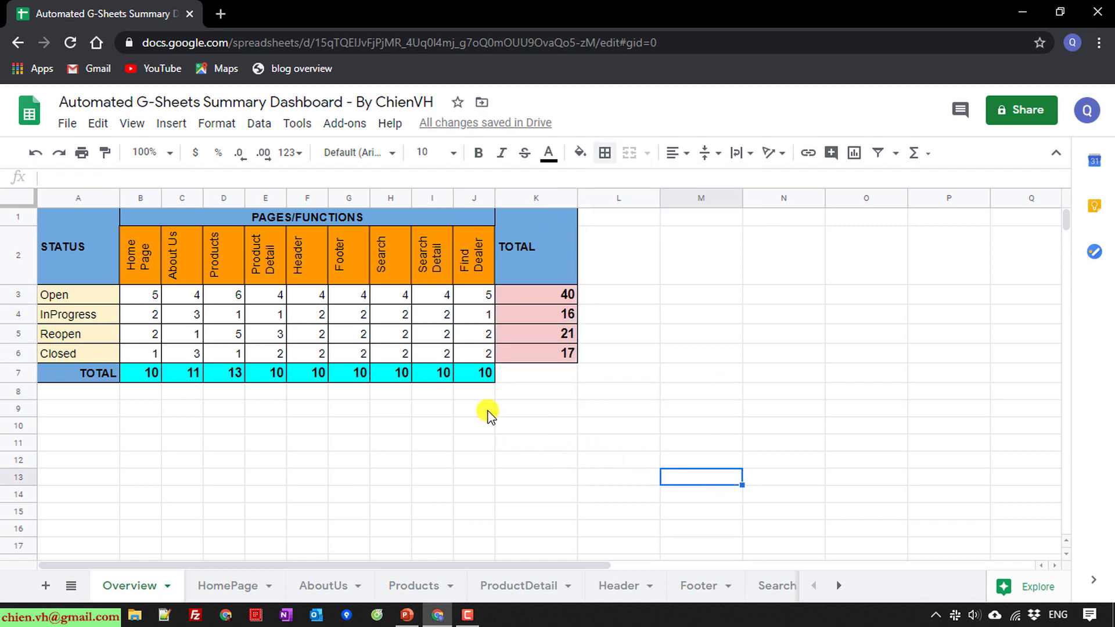
click(534, 395)
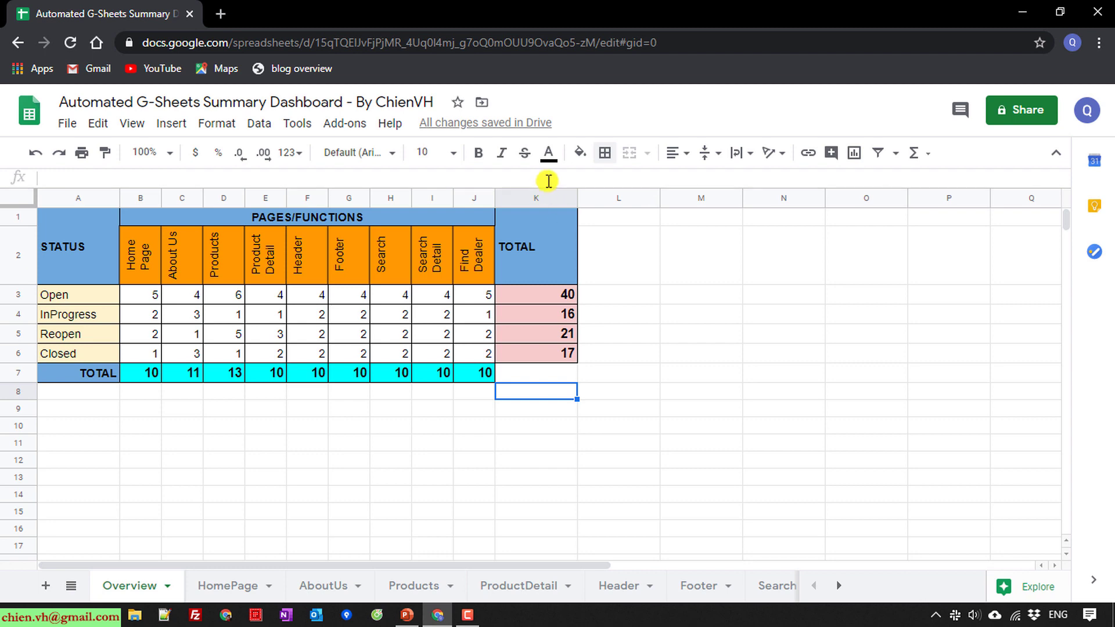
click(604, 154)
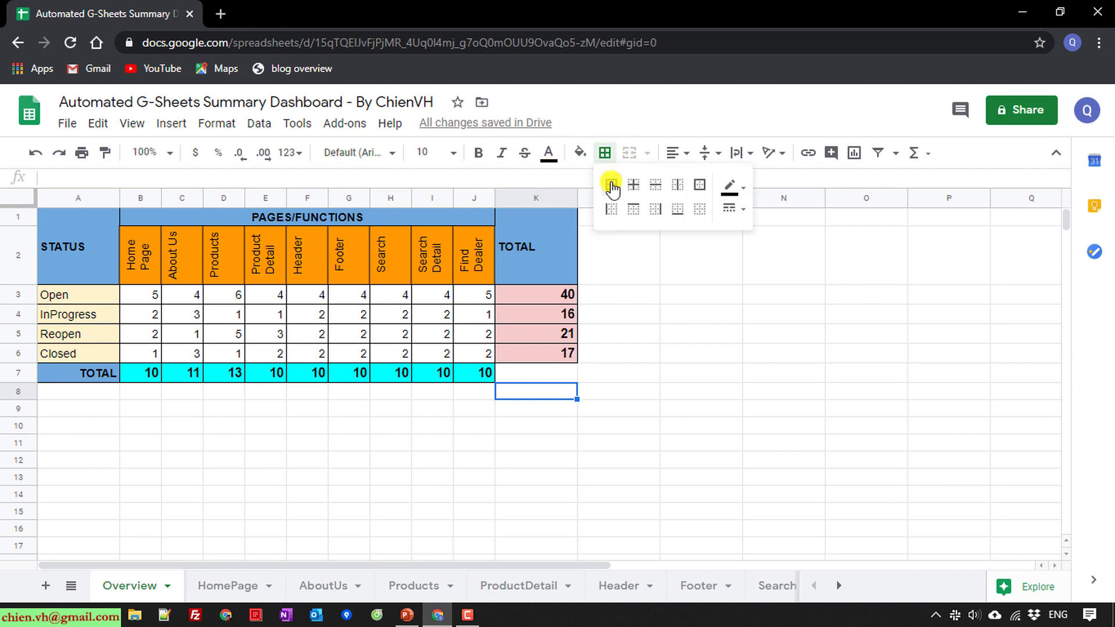
click(611, 184)
click(650, 409)
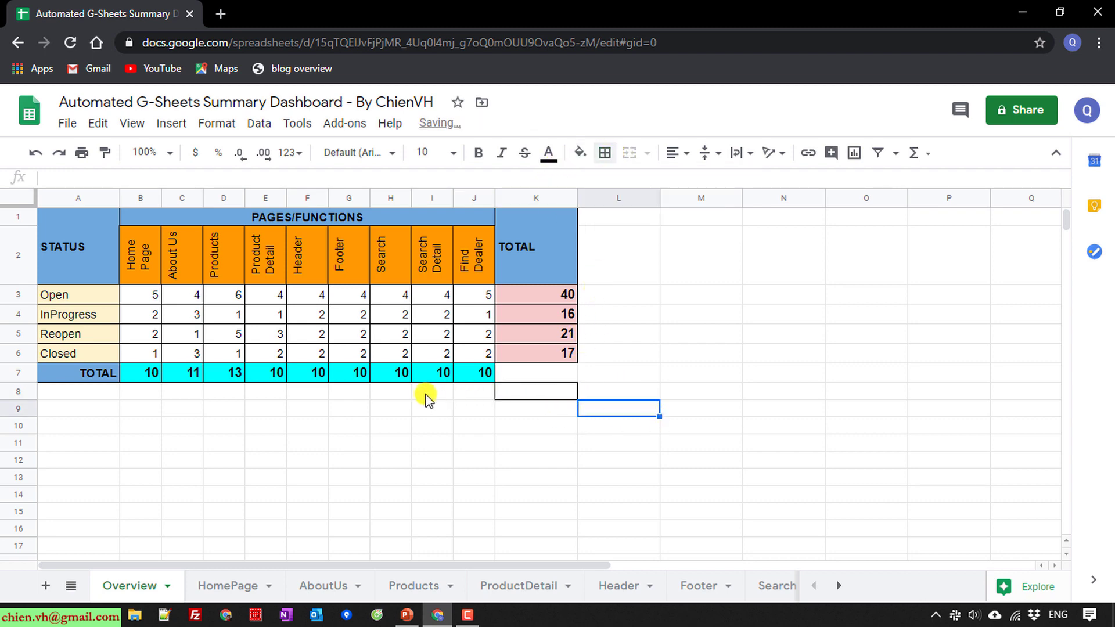
- Border every cell in H8:K8, then merge H8:J8 into a single cell
drag(432, 392, 486, 391)
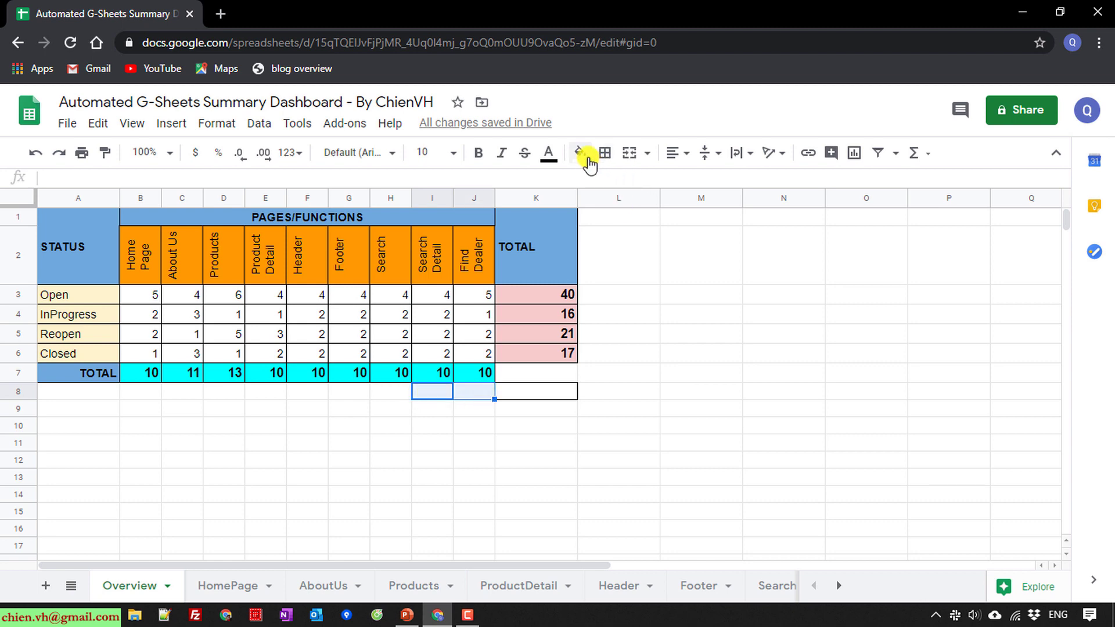
drag(398, 394, 534, 392)
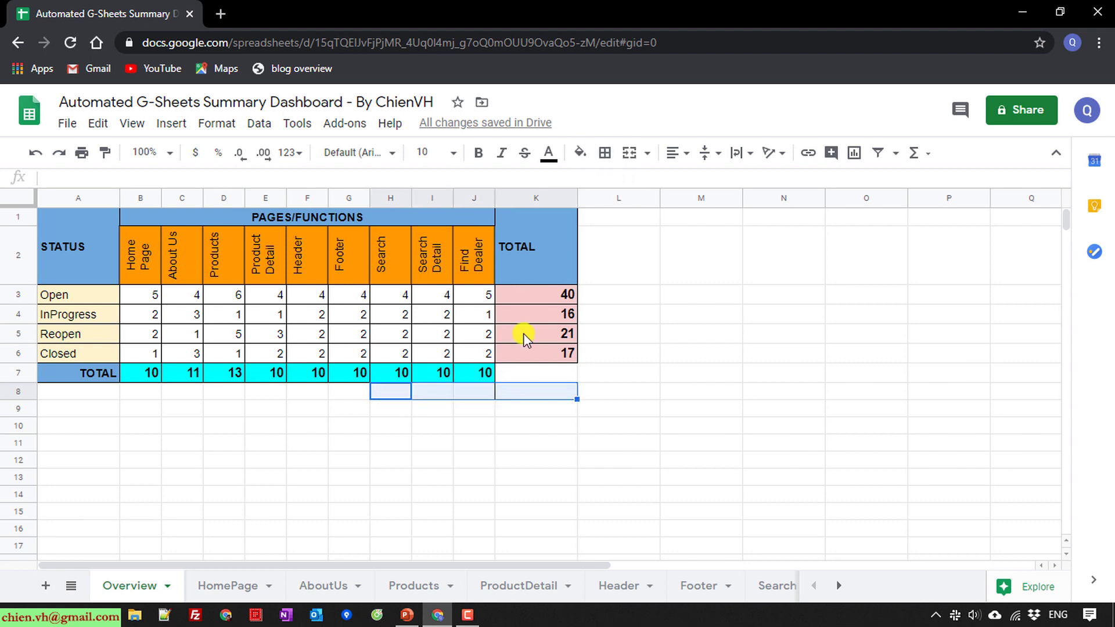
click(605, 152)
click(611, 186)
click(701, 459)
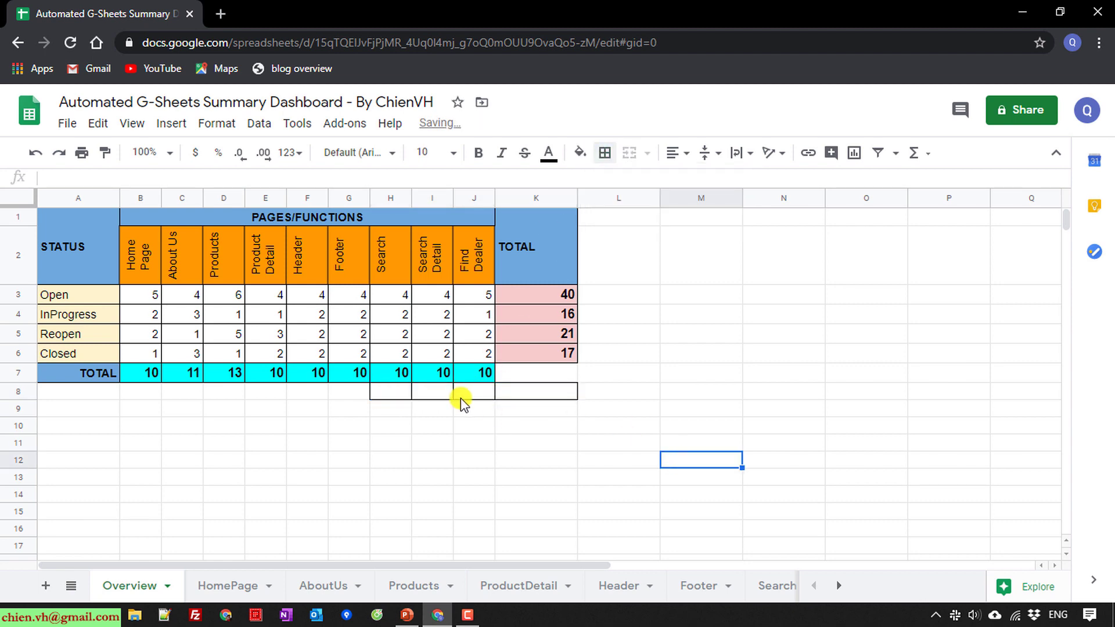
drag(390, 392, 473, 390)
click(629, 153)
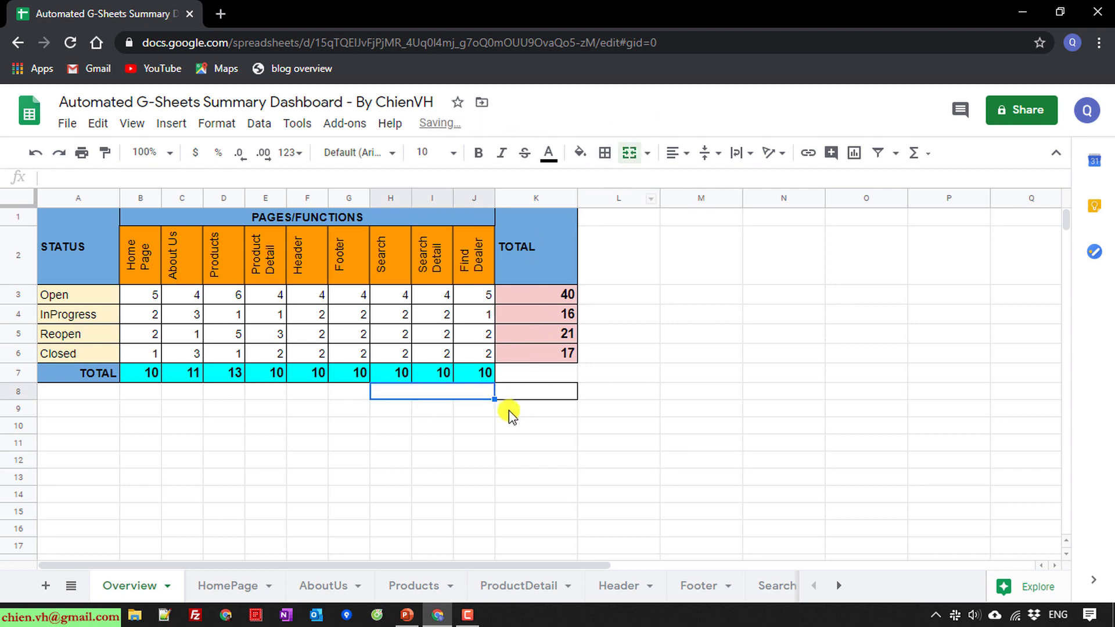
double_click(456, 391)
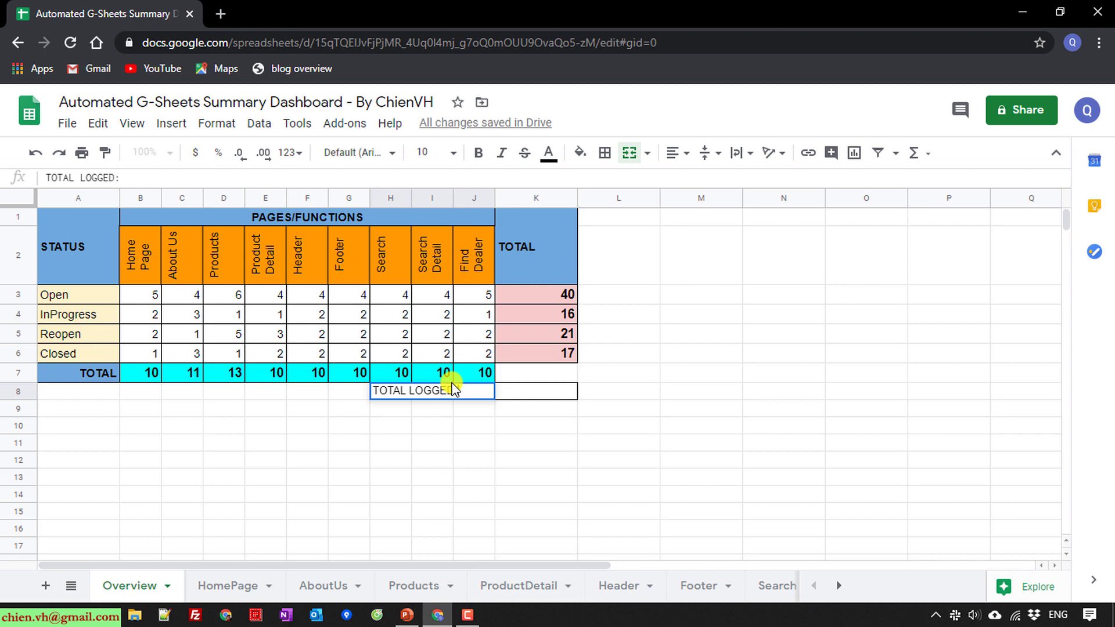
- Enter the TOTAL LOGGED: label in H8, right-aligned, bold, 12 pt
key(Return)
click(443, 392)
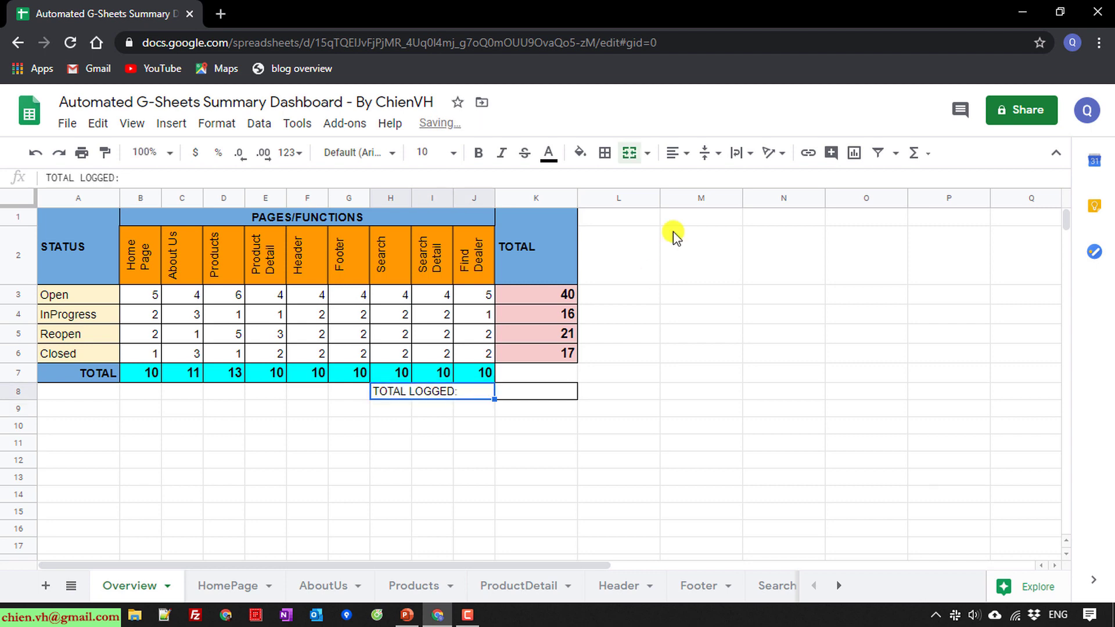
click(674, 153)
click(714, 182)
click(693, 394)
click(455, 393)
click(478, 153)
click(444, 152)
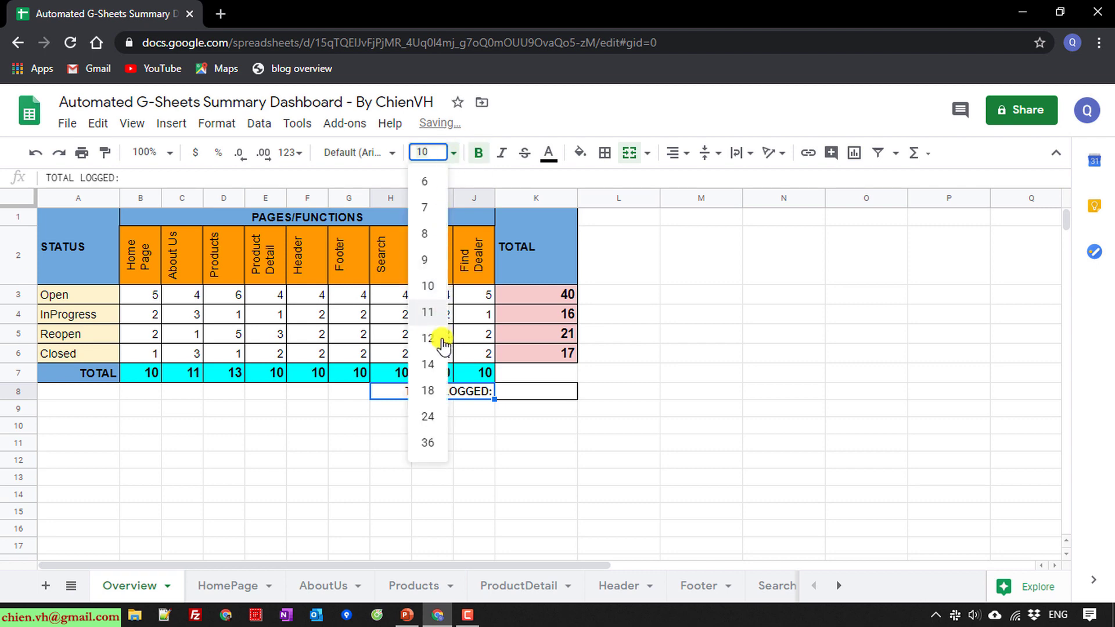
click(433, 341)
- Fill K8 red with bold white text and enlarge its font size
click(531, 401)
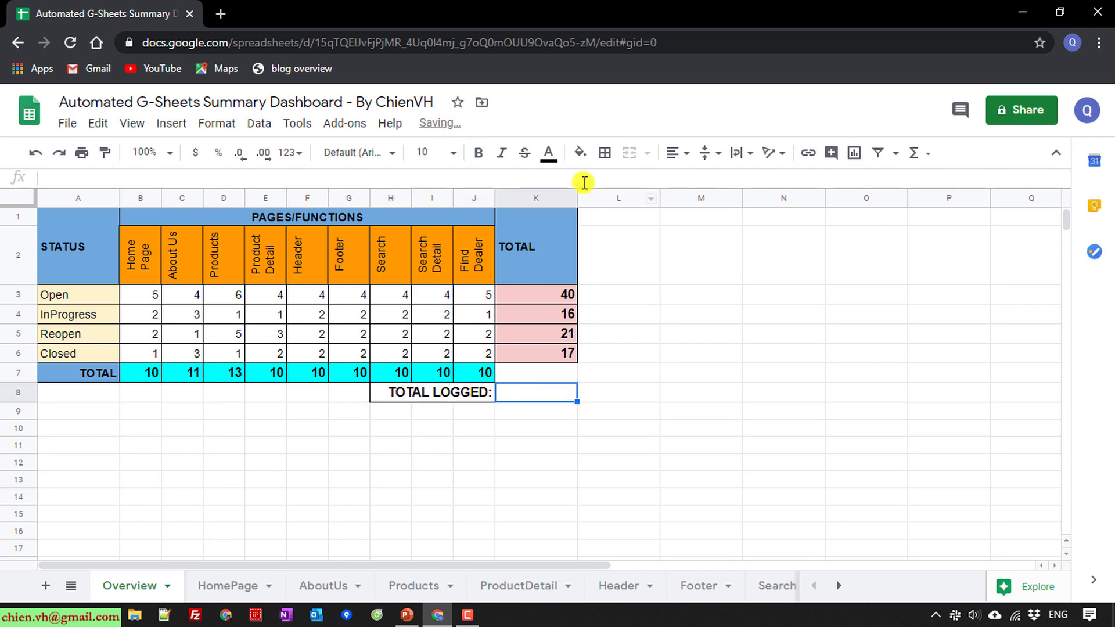
click(581, 154)
click(604, 229)
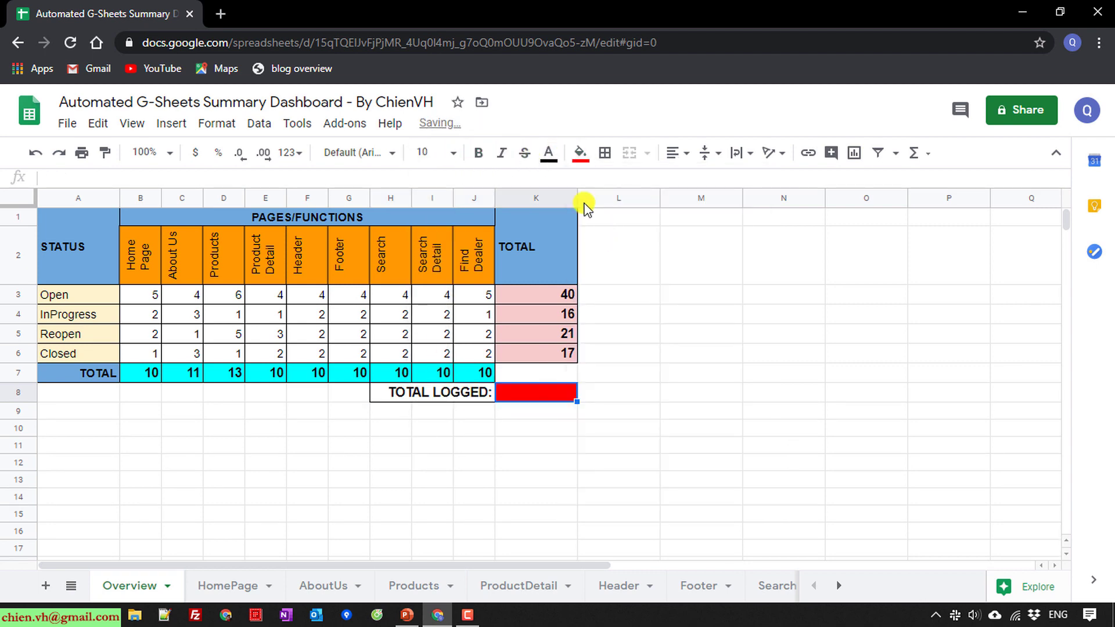
click(548, 153)
click(716, 208)
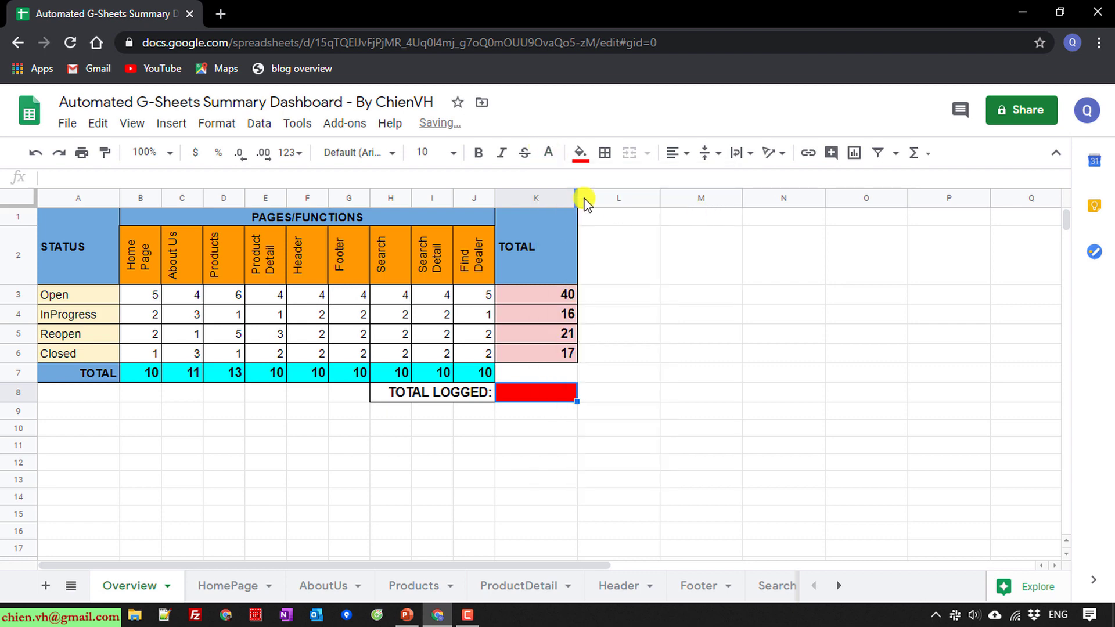
click(478, 153)
click(441, 152)
click(428, 363)
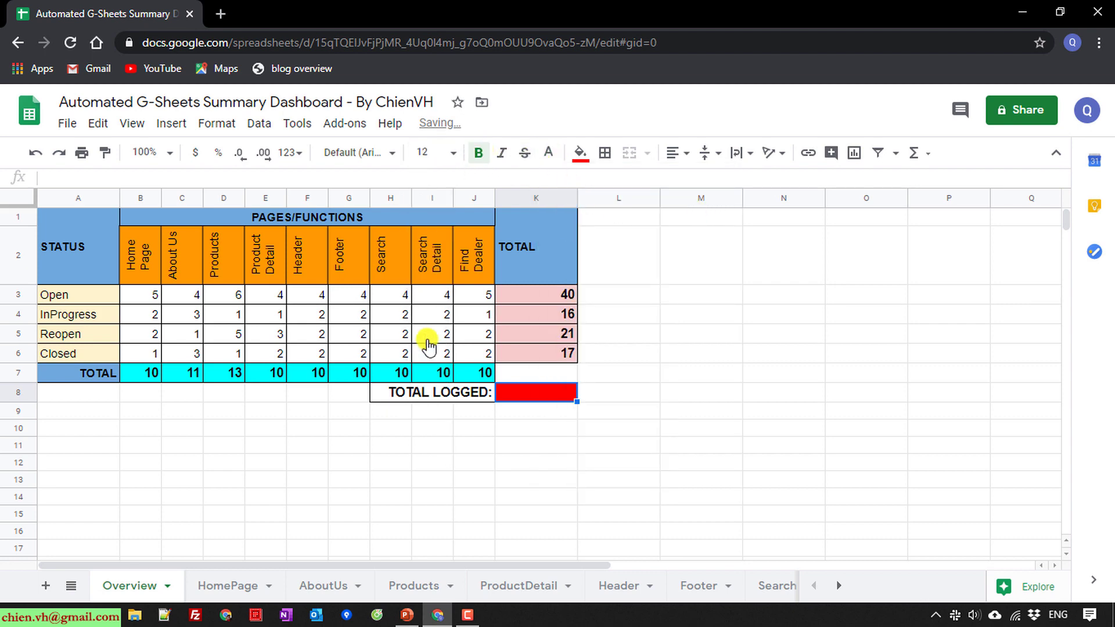
click(650, 413)
click(551, 479)
click(530, 400)
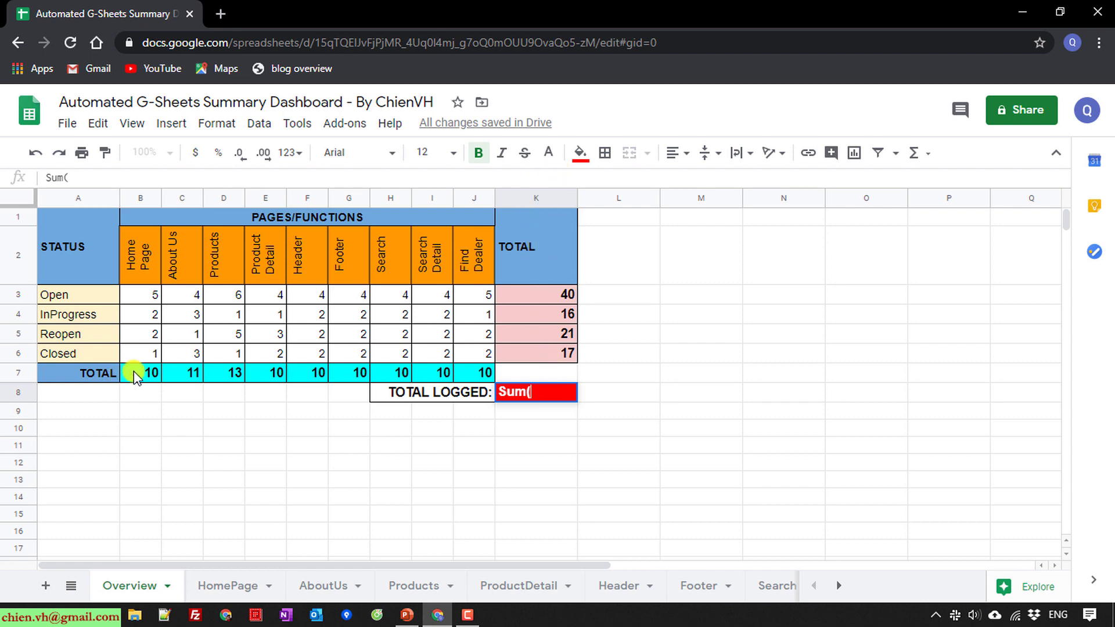
- Attempt the K8 sum, then cancel and undo the bracket that overwrote B7
drag(134, 376, 485, 375)
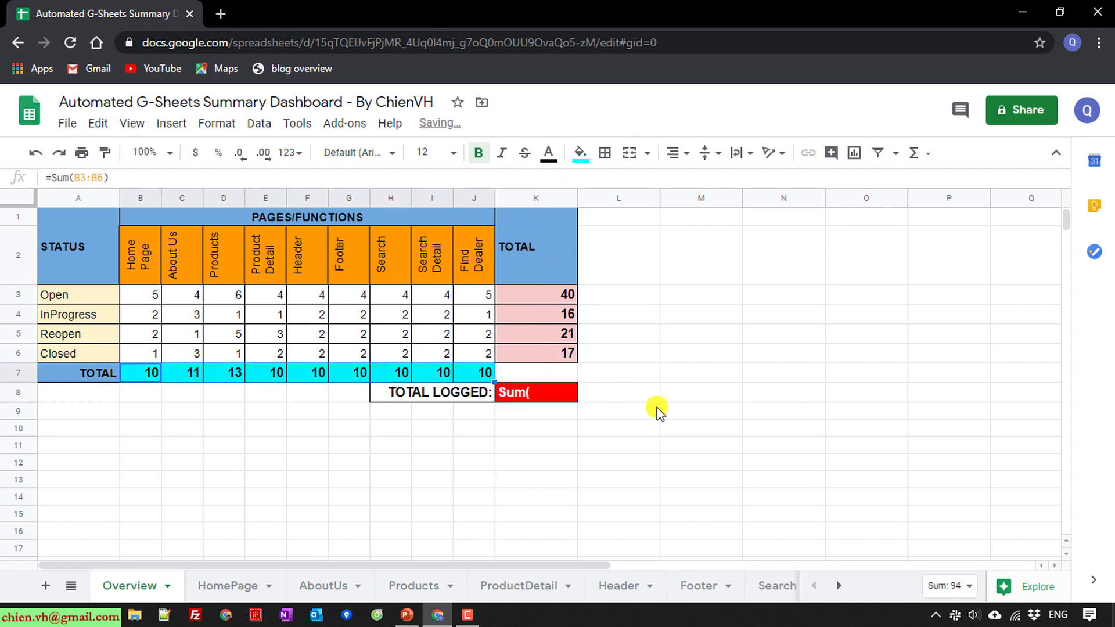
text())
key(Return)
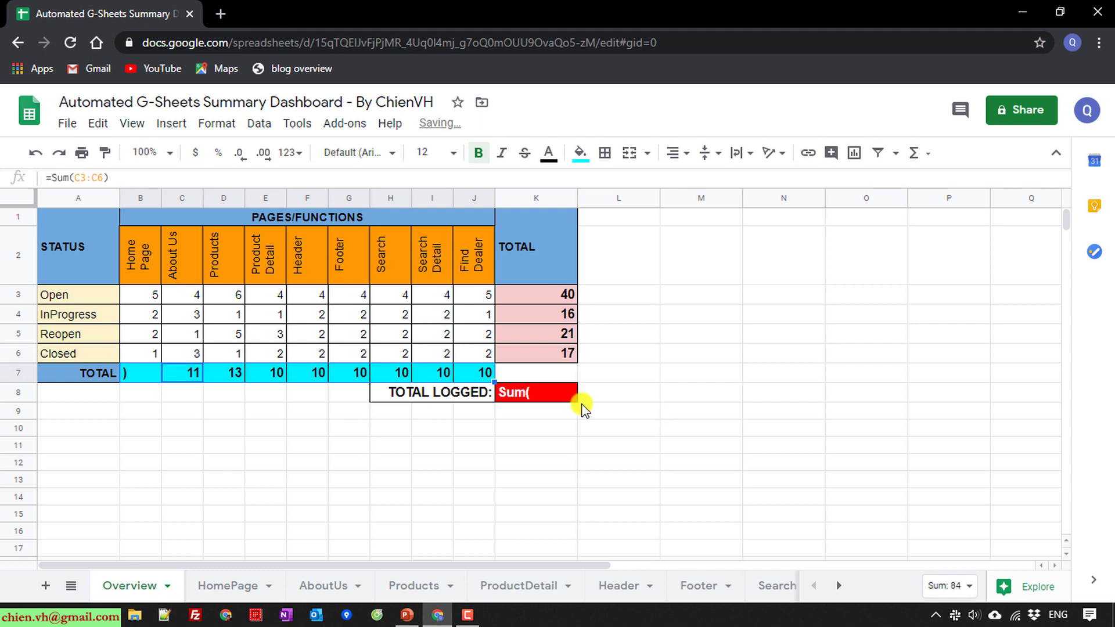
click(551, 397)
double_click(552, 397)
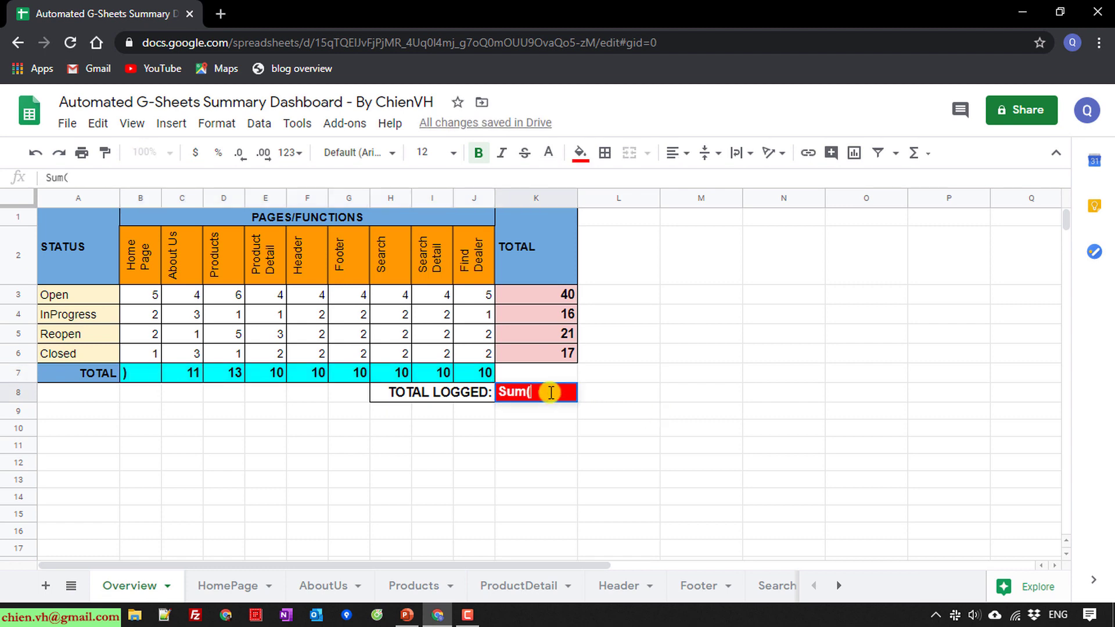
text(=)
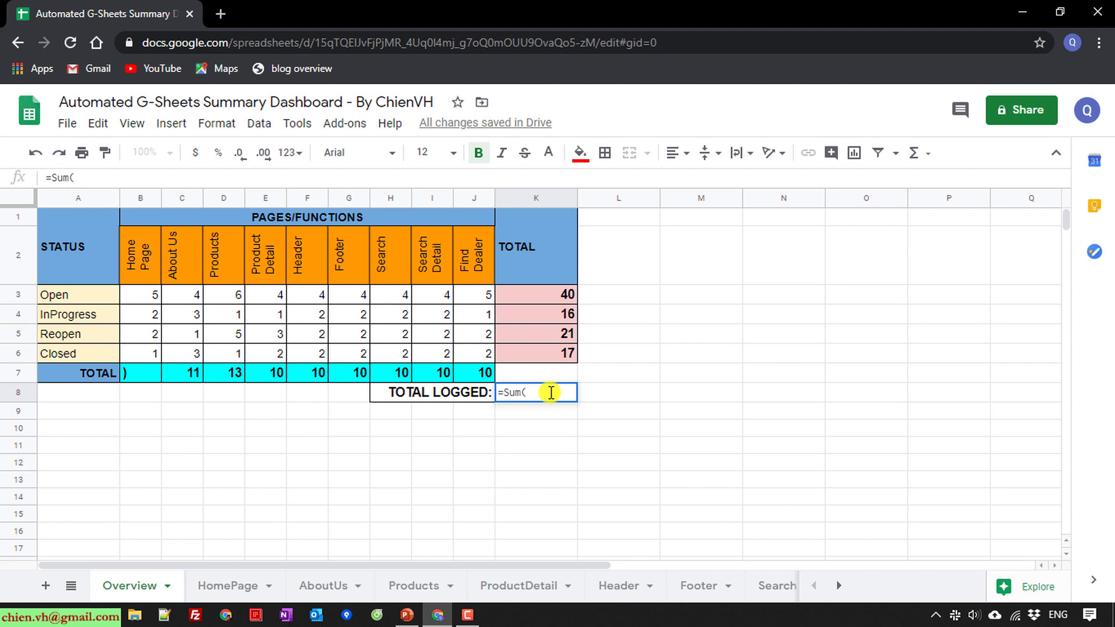
click(549, 392)
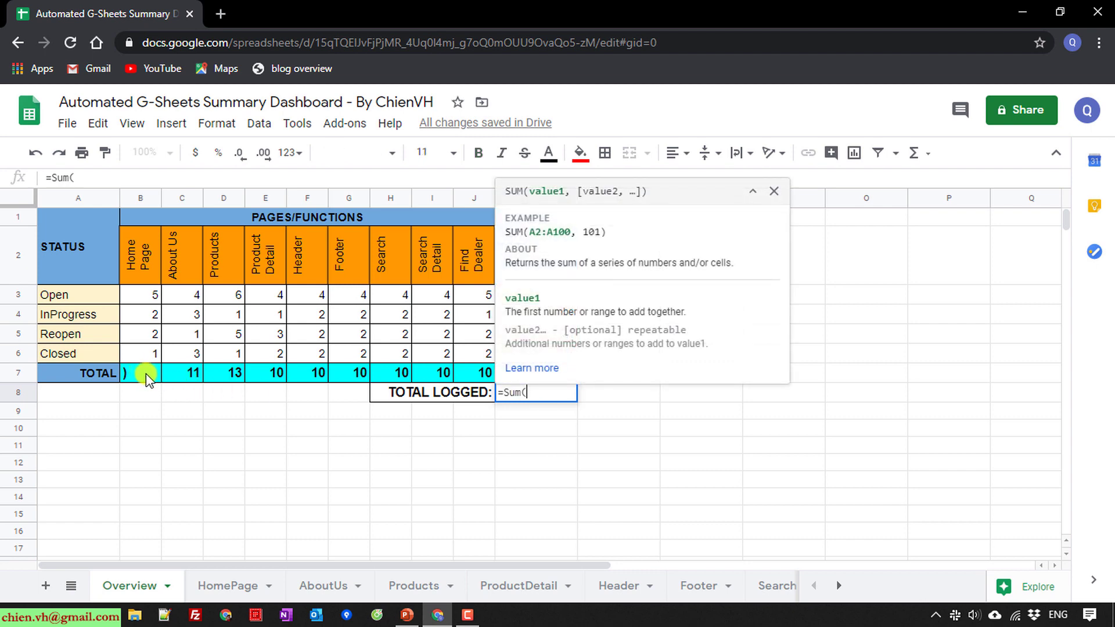
click(228, 434)
key(Escape)
key(ctrl+z)
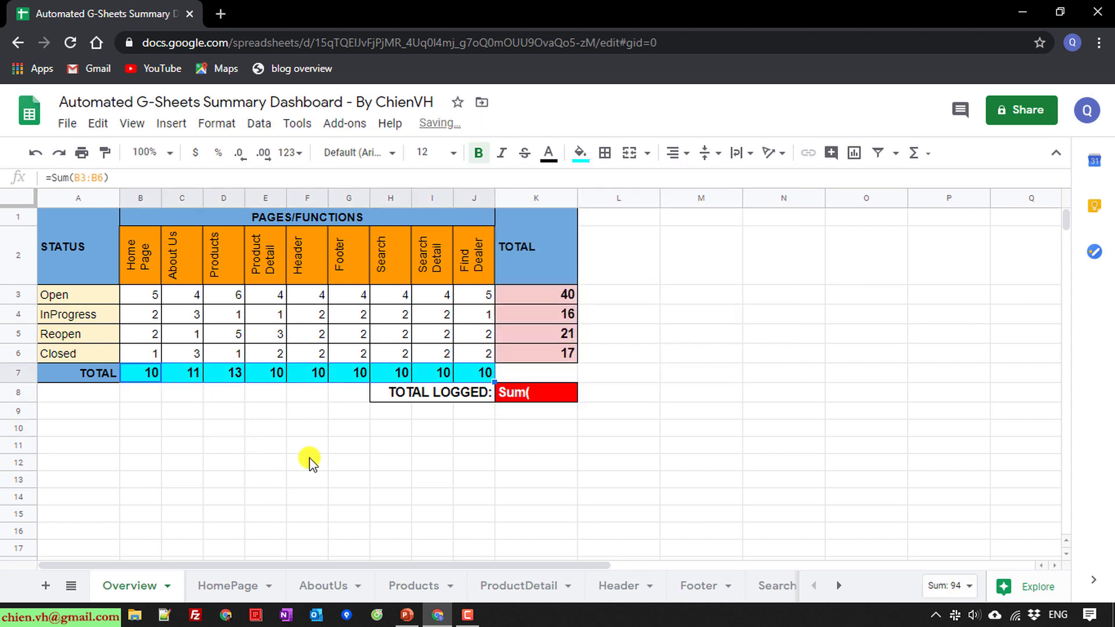
- Enter =Sum(B7:J7) in K8 so it shows 94
click(568, 400)
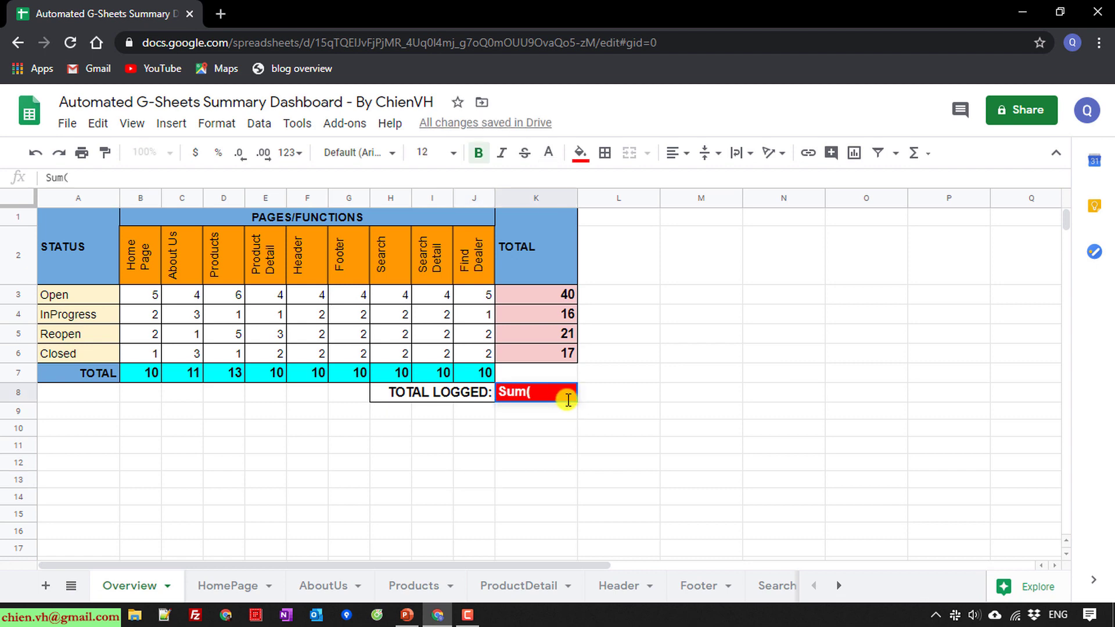
double_click(568, 399)
key(Home)
text(=)
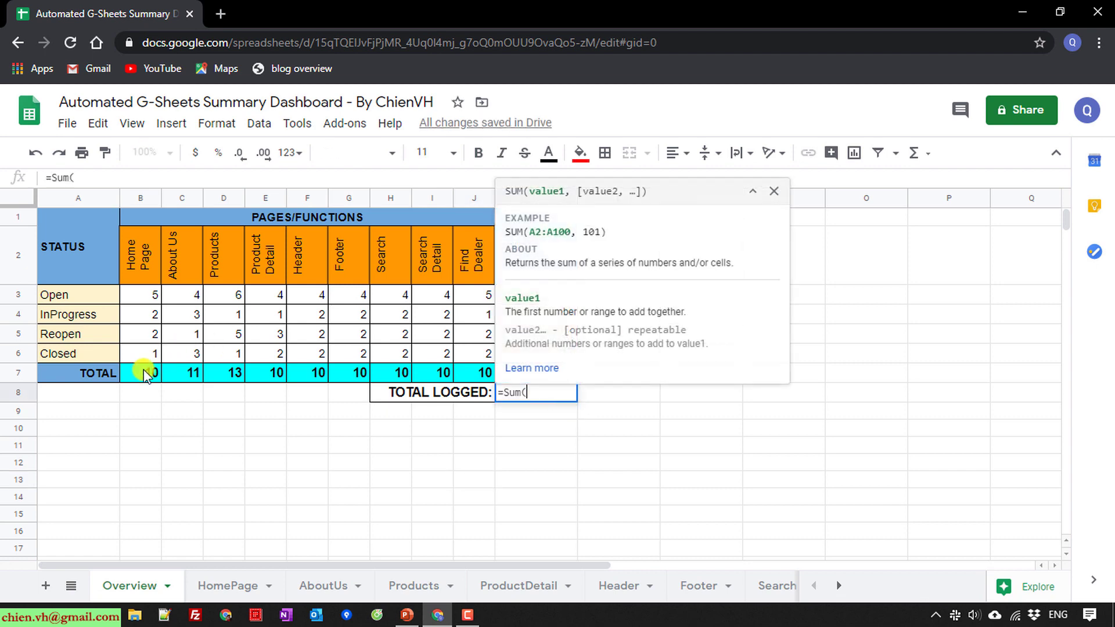
drag(142, 372, 487, 377)
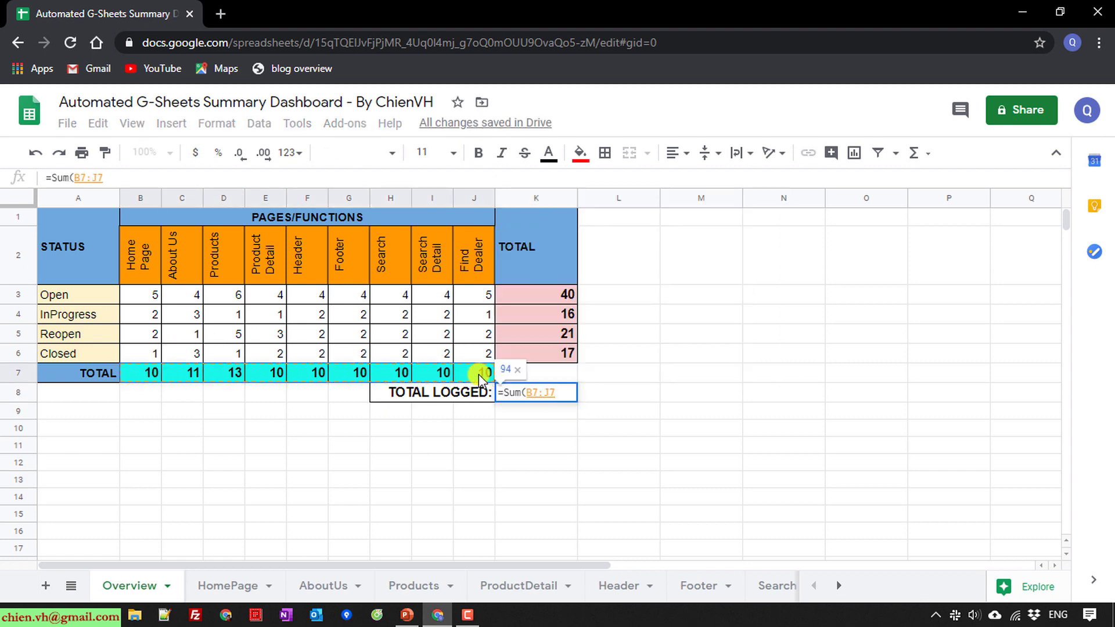
text())
key(Return)
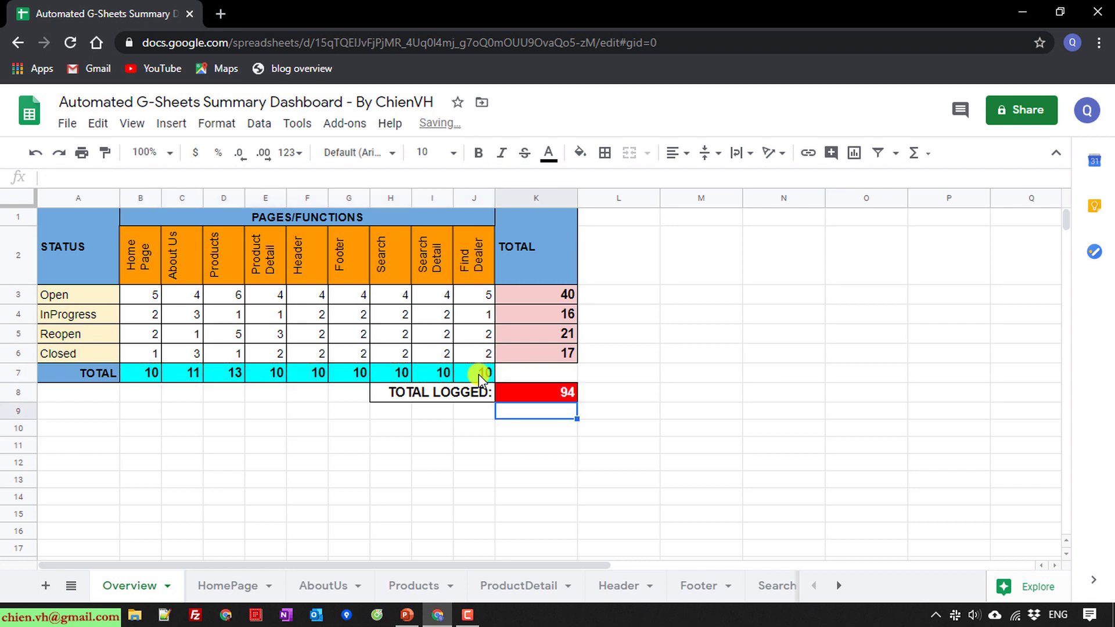
click(664, 401)
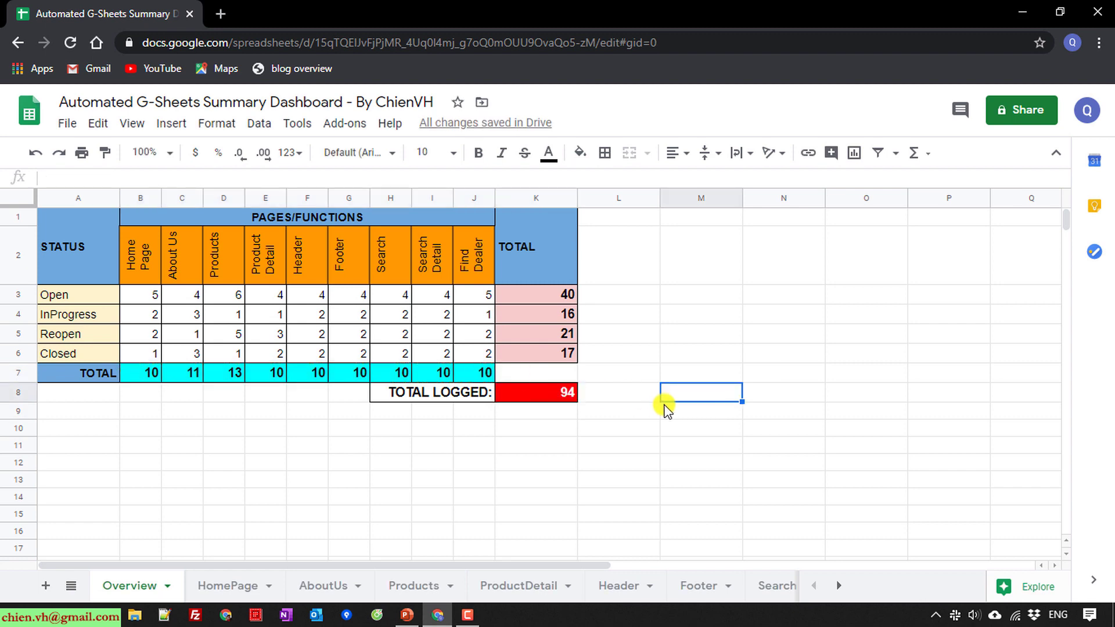
- Open the HomePage sheet's bug list from the Overview dashboard
scroll(461, 471, down, 3)
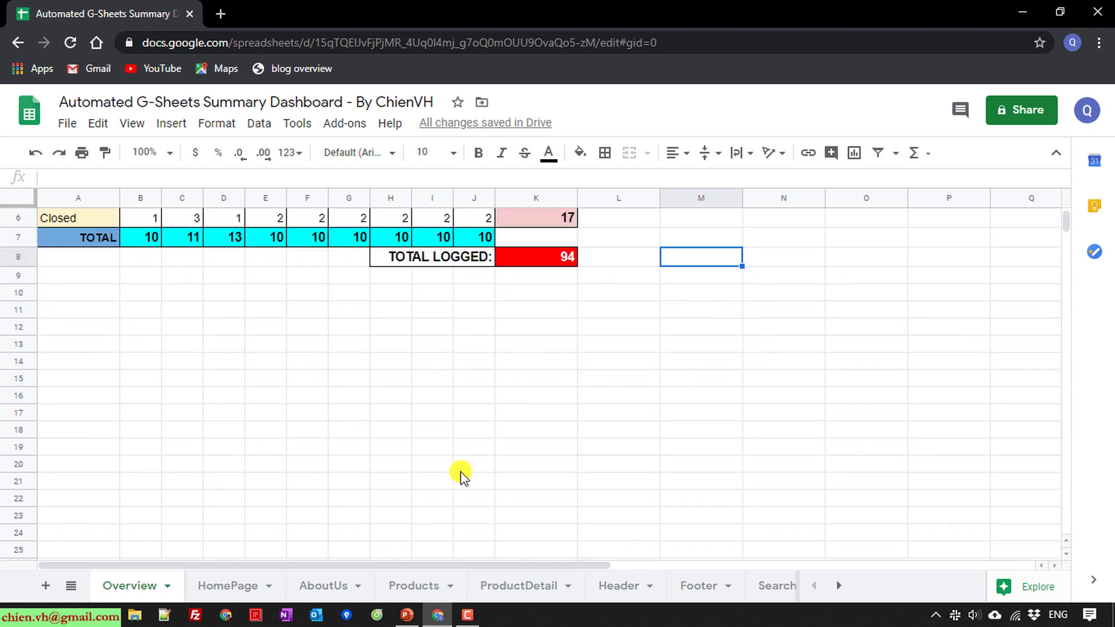
scroll(461, 471, up, 3)
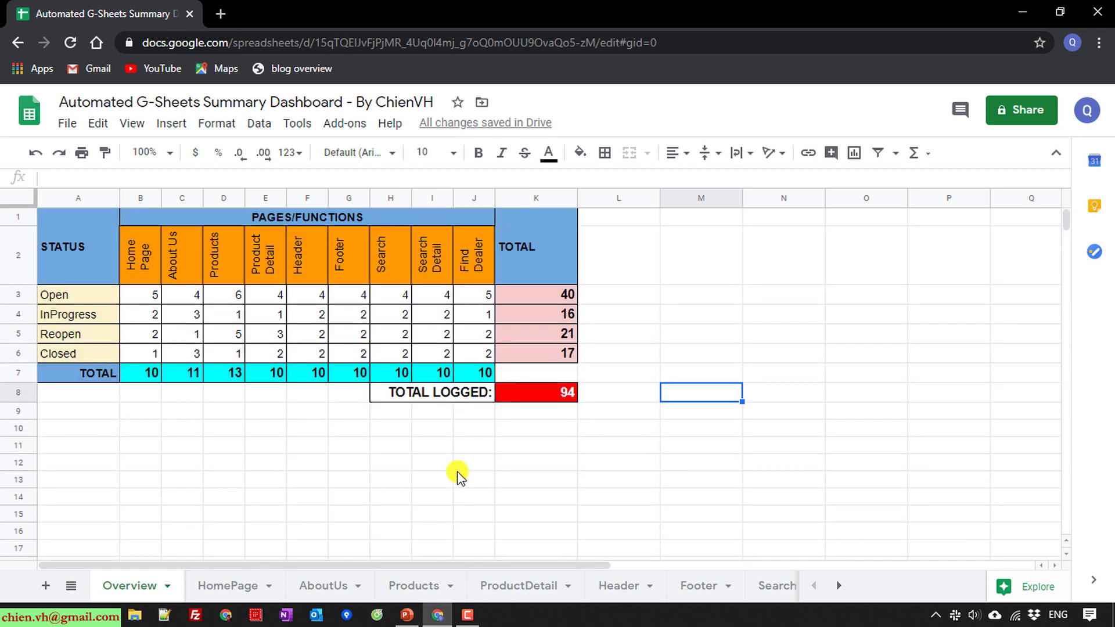
click(562, 487)
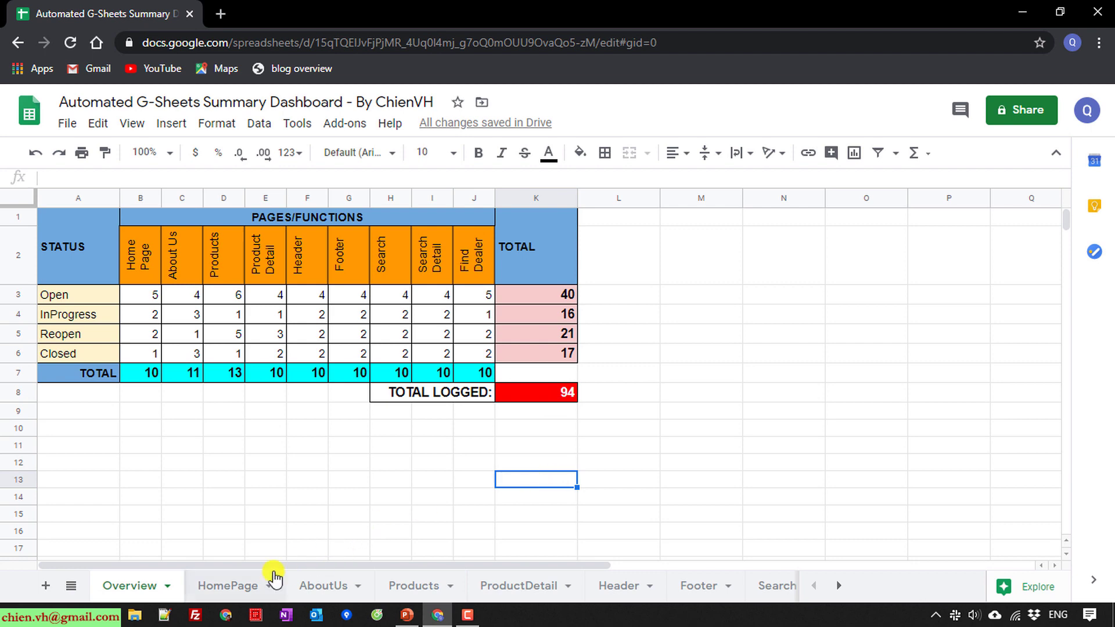
click(237, 585)
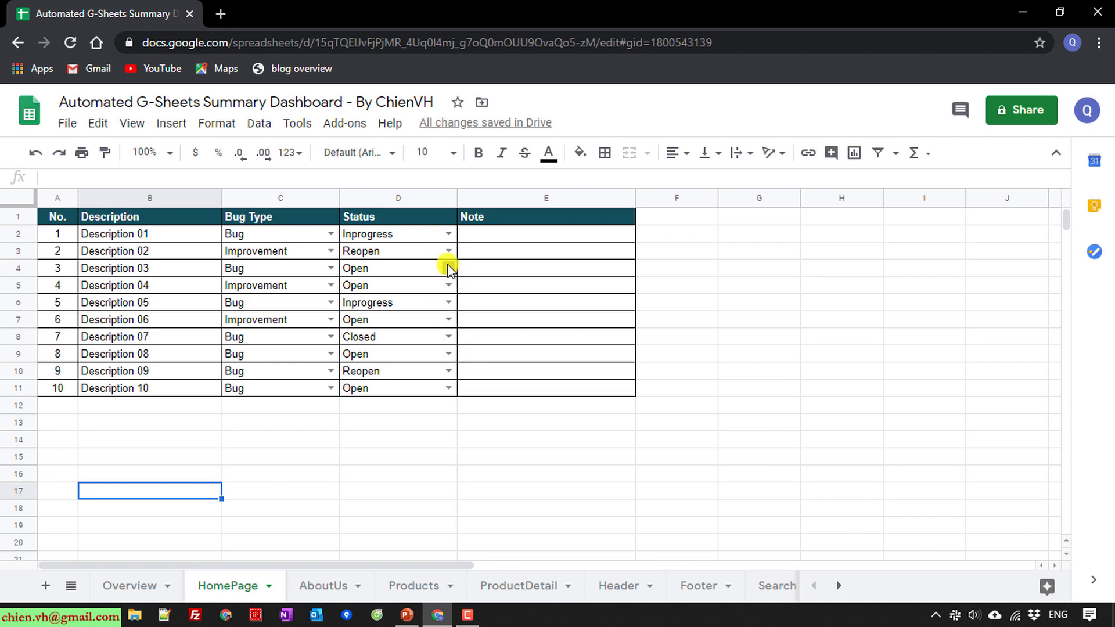
- On HomePage, set bugs 9 and 2 to Open
click(449, 372)
click(448, 414)
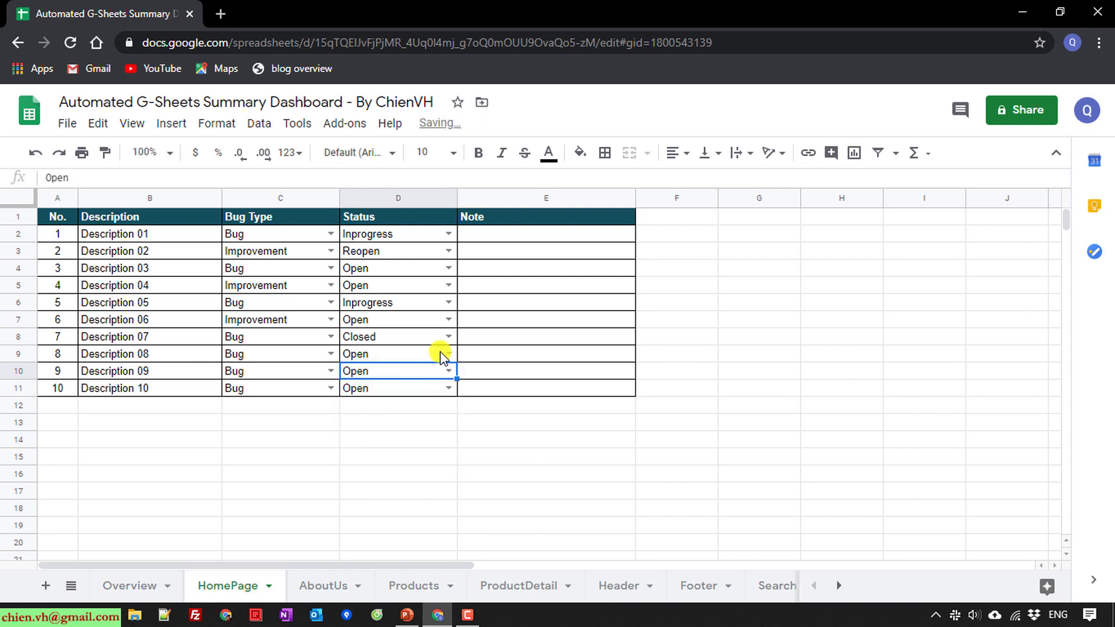
click(448, 251)
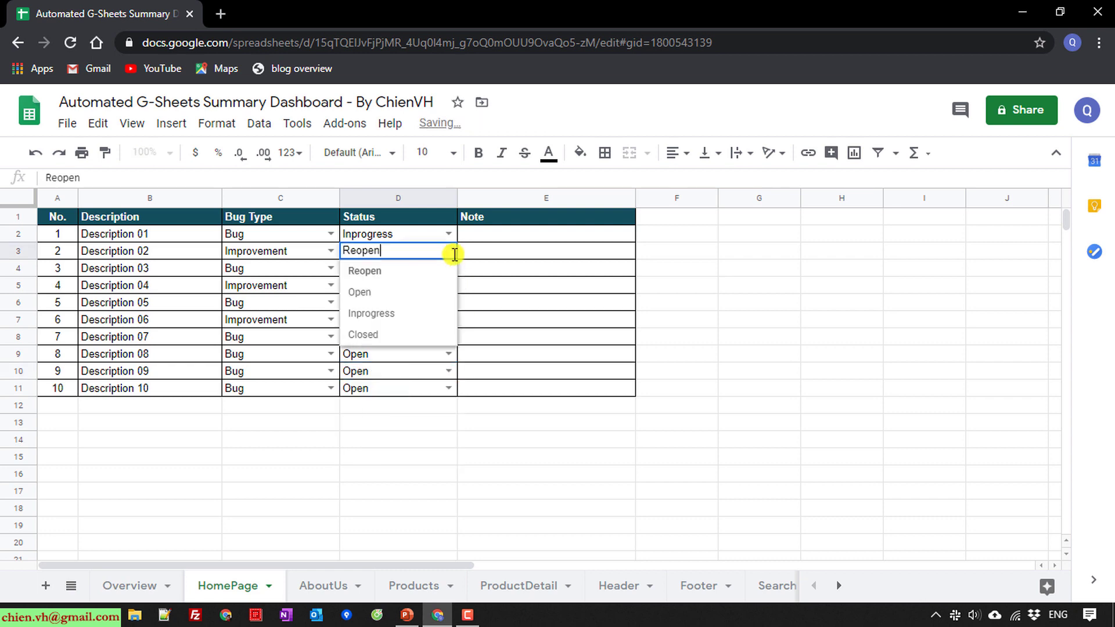
click(368, 293)
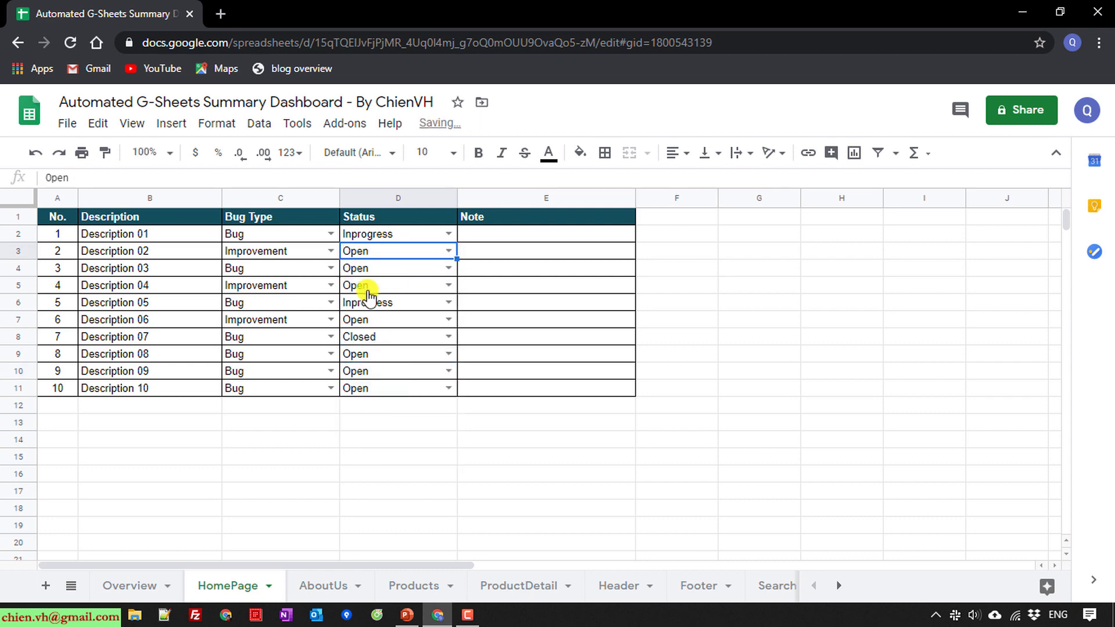
click(423, 431)
- On the ProductDetail sheet, set bug 5 to Open
click(505, 587)
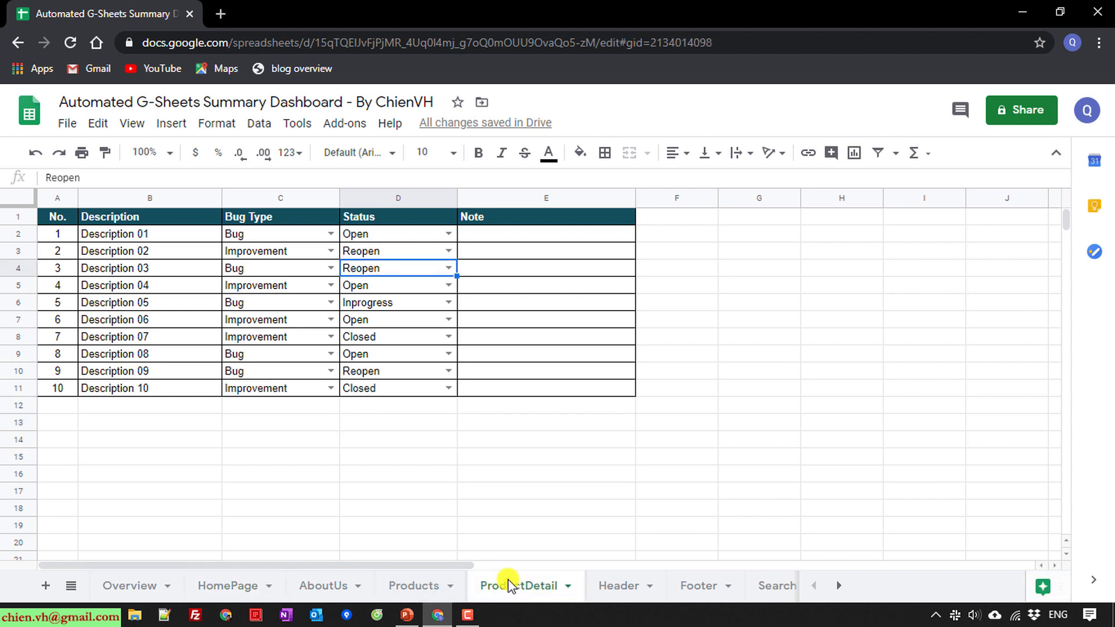
click(448, 302)
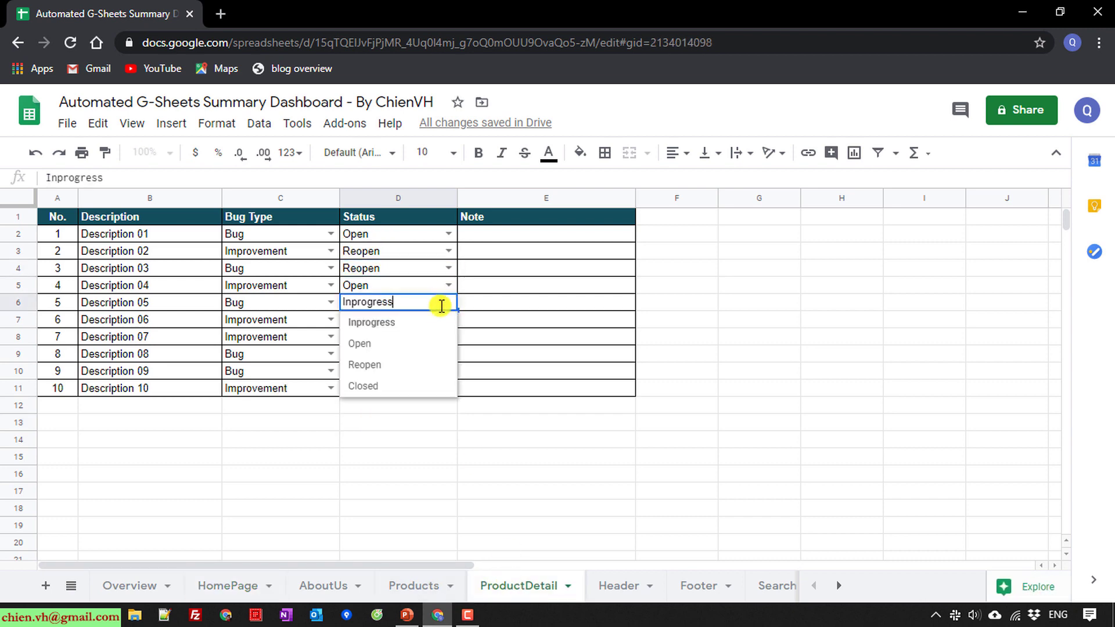
click(370, 344)
click(423, 435)
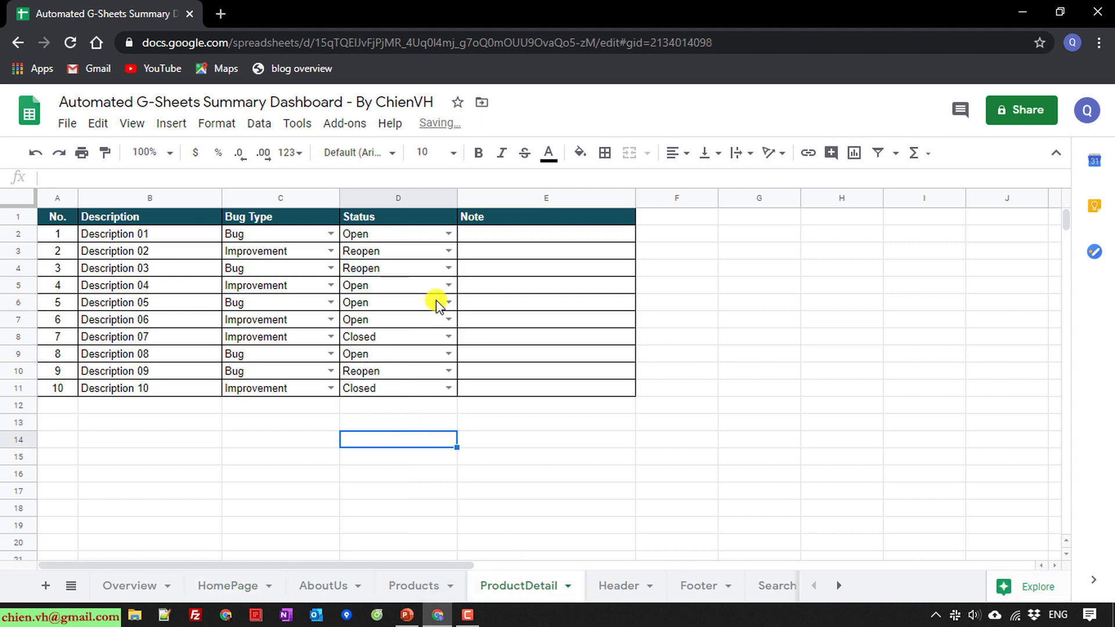
- On the Header sheet, set bugs 3 and 5 to Open
click(618, 585)
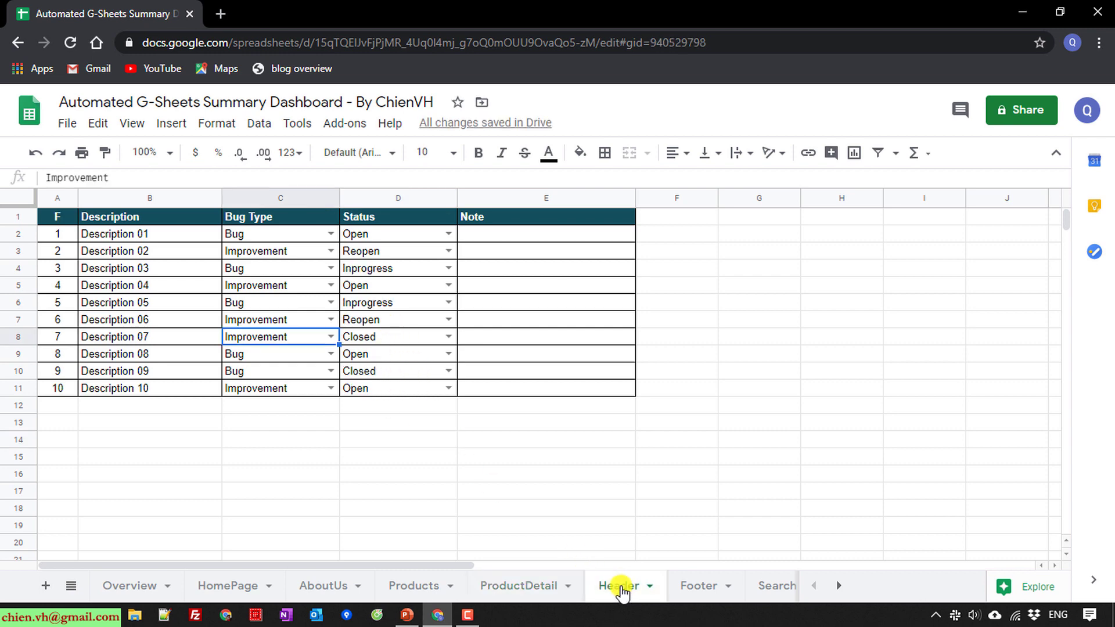
click(449, 268)
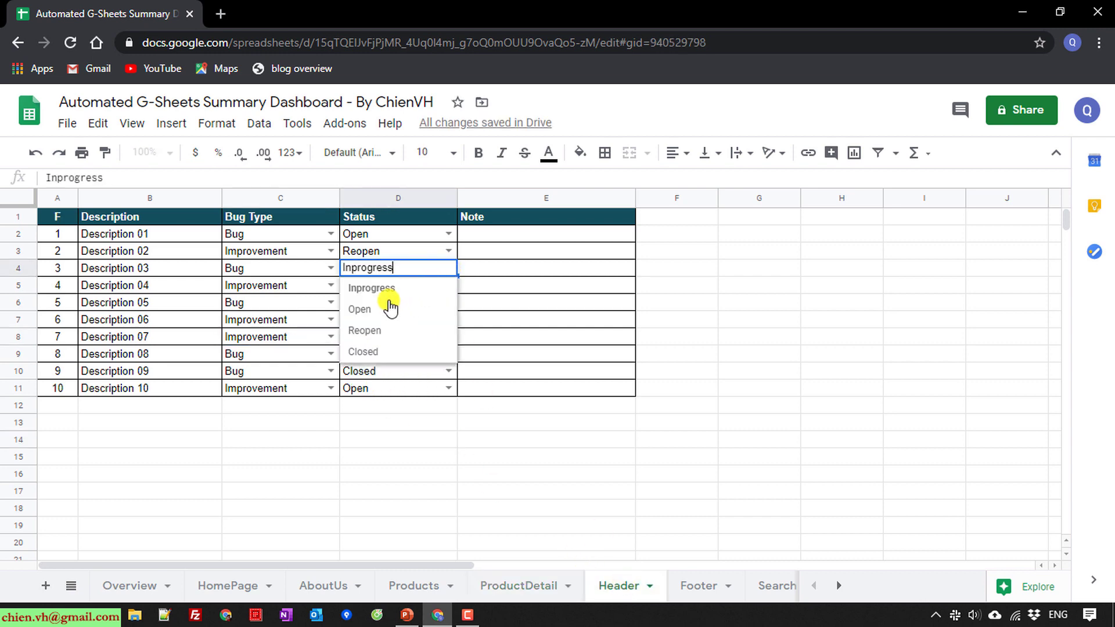
click(388, 309)
click(450, 302)
click(447, 341)
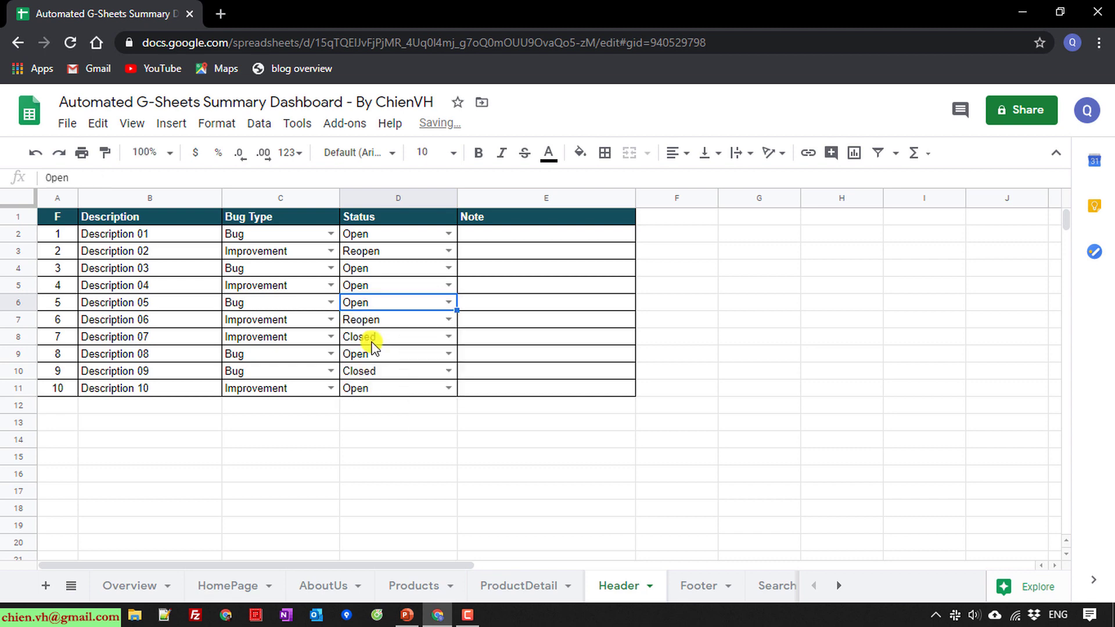
- On the Search sheet, set bug 9 to Open, bug 2 to Closed, bug 5 to Inprogress
click(777, 585)
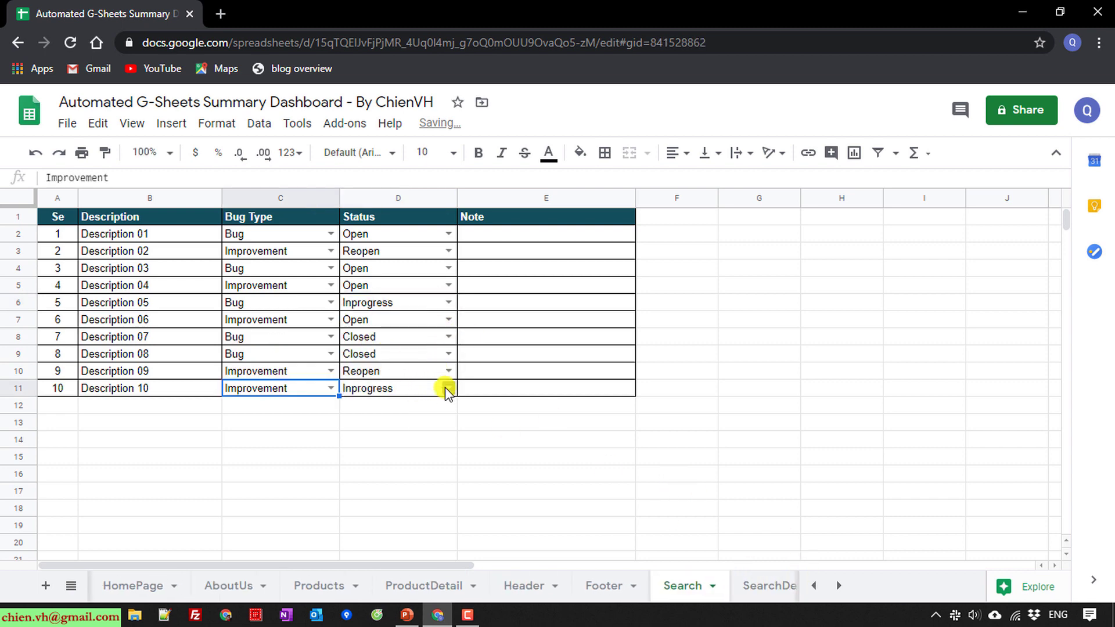
click(453, 370)
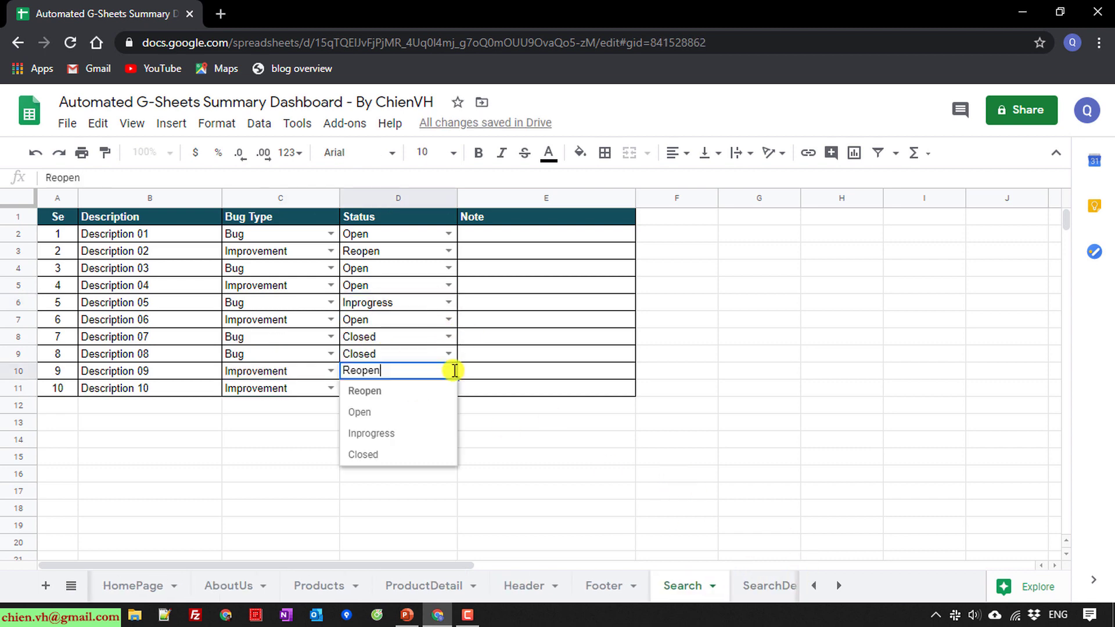
click(385, 414)
click(448, 250)
click(381, 335)
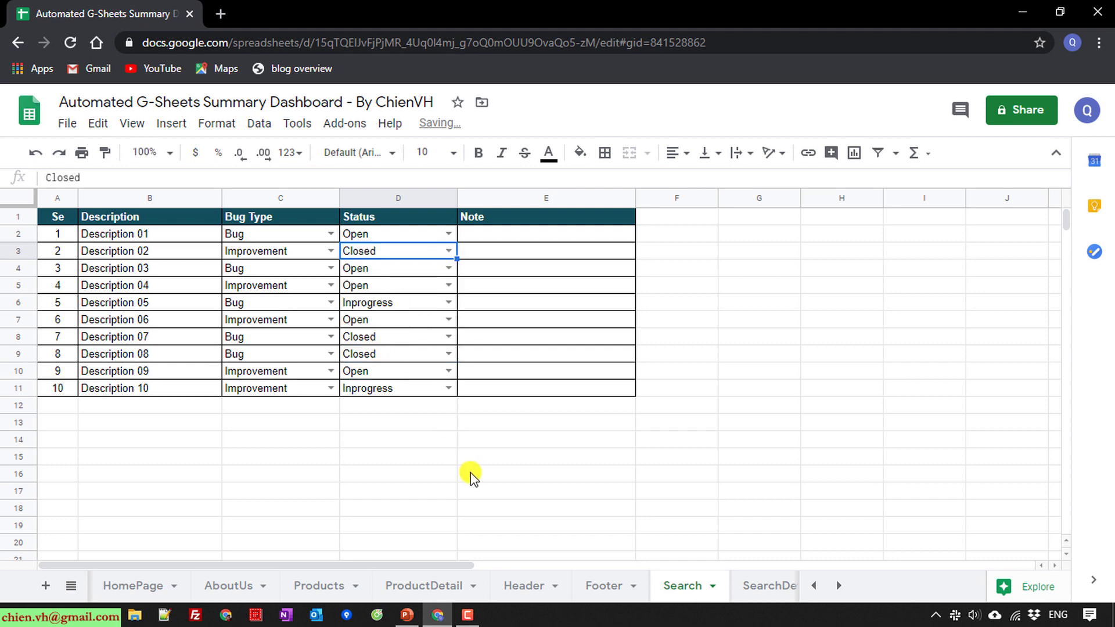
click(449, 302)
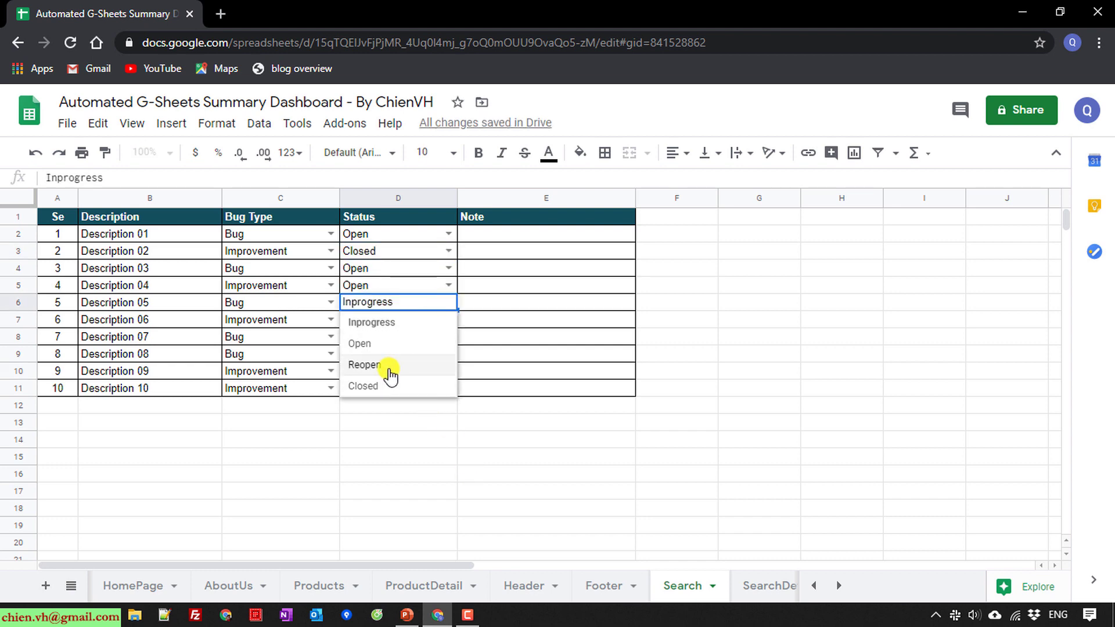
click(391, 377)
click(466, 485)
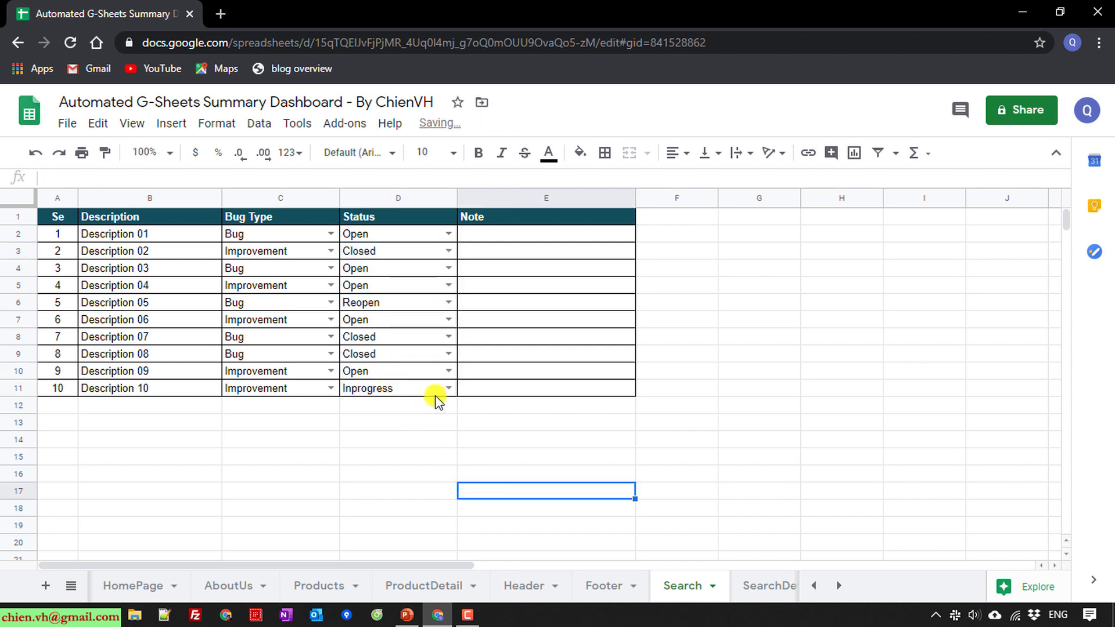
click(449, 302)
click(378, 364)
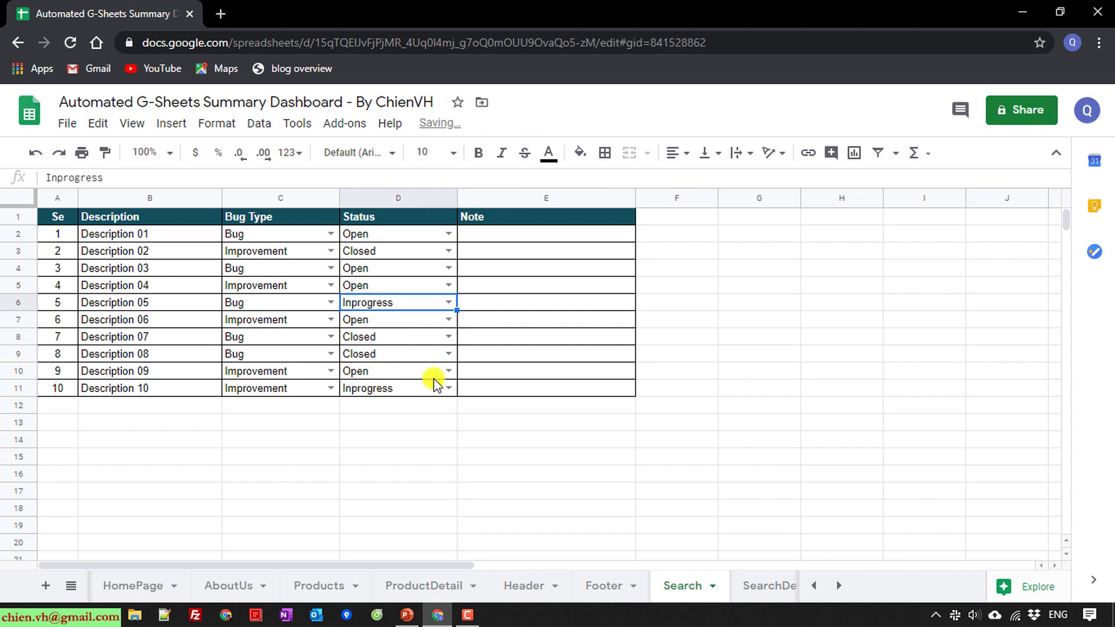
click(517, 459)
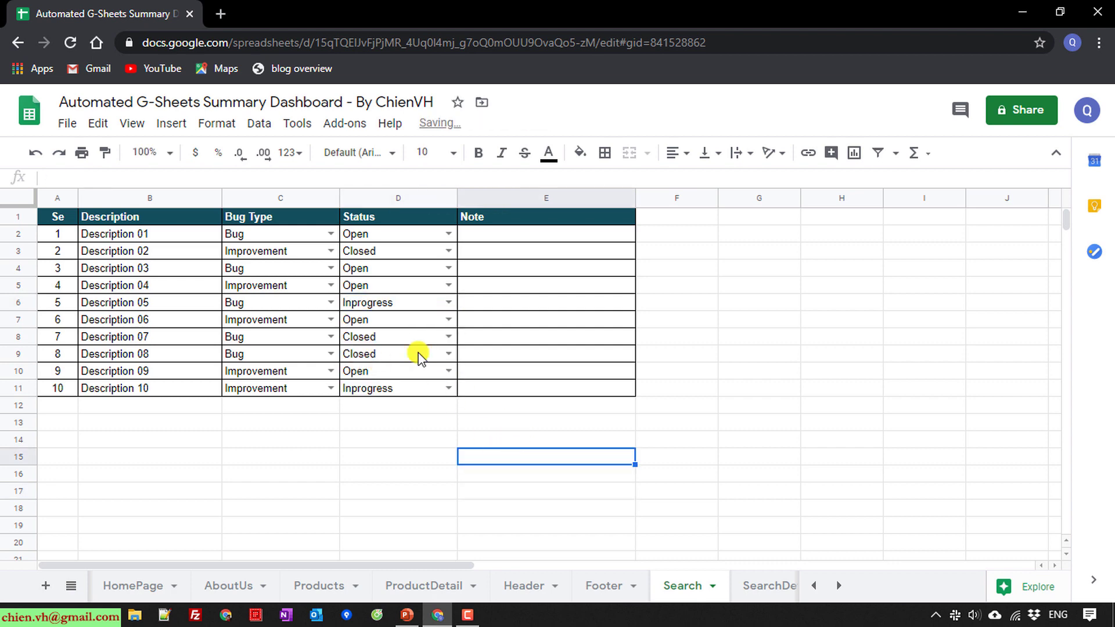
click(76, 591)
- Back on Overview, inspect the Reopen COUNTIF formulas and select the zero Home Page count in B5
click(124, 319)
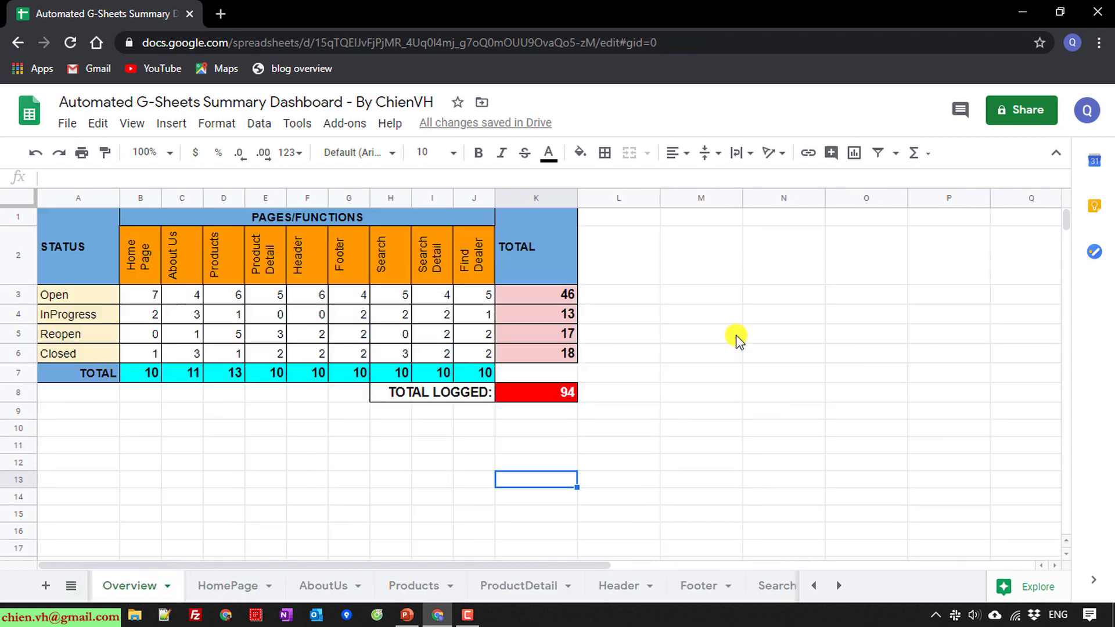
click(859, 317)
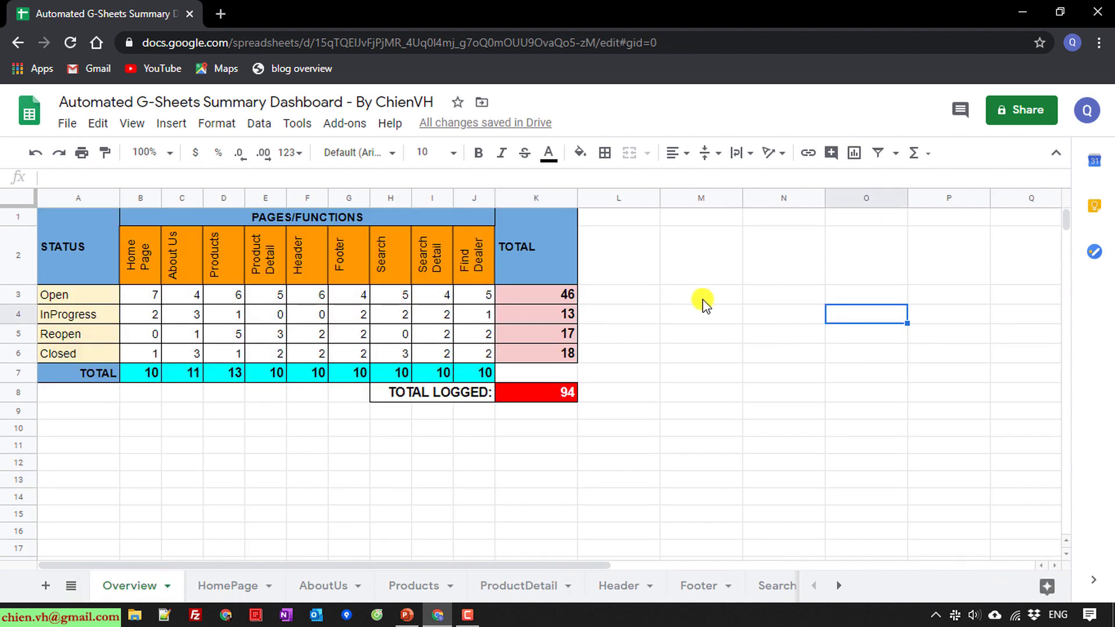
click(149, 336)
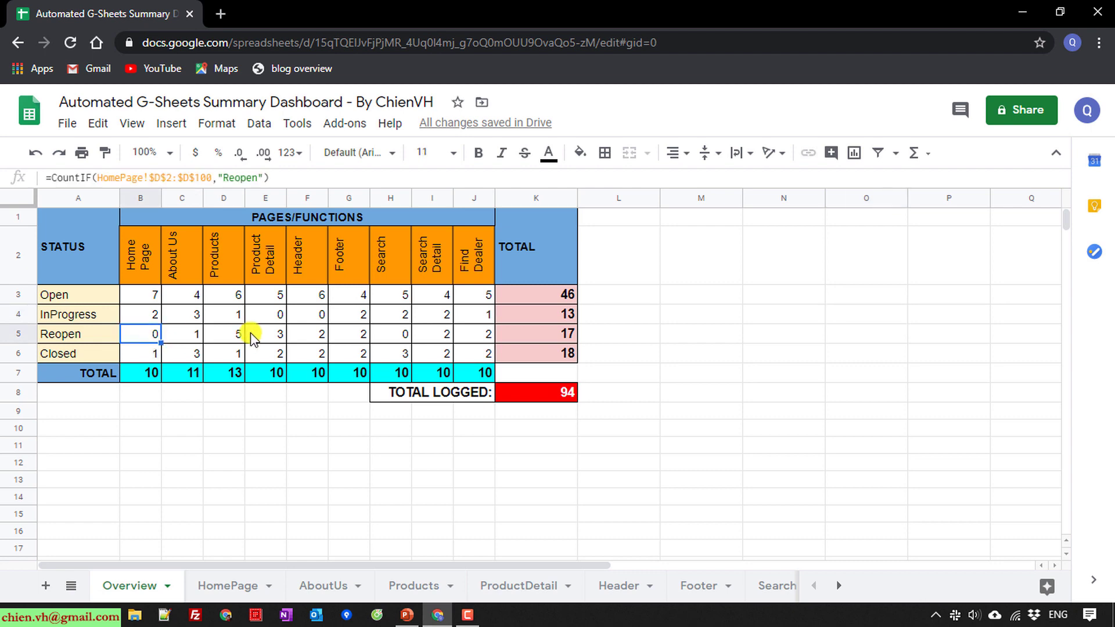
click(273, 318)
click(316, 318)
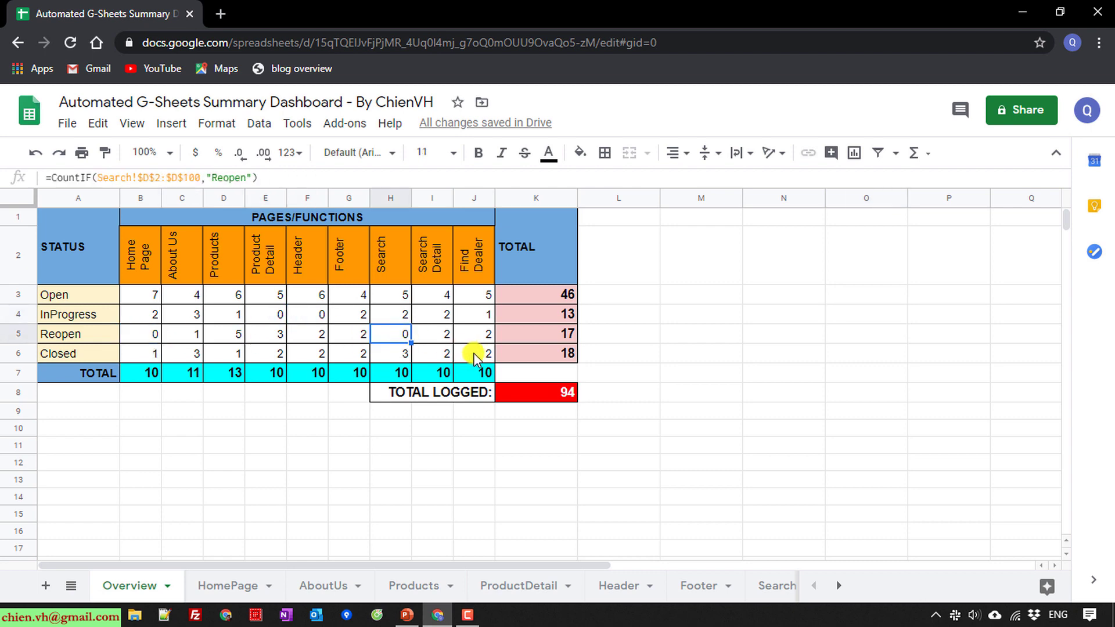
click(436, 427)
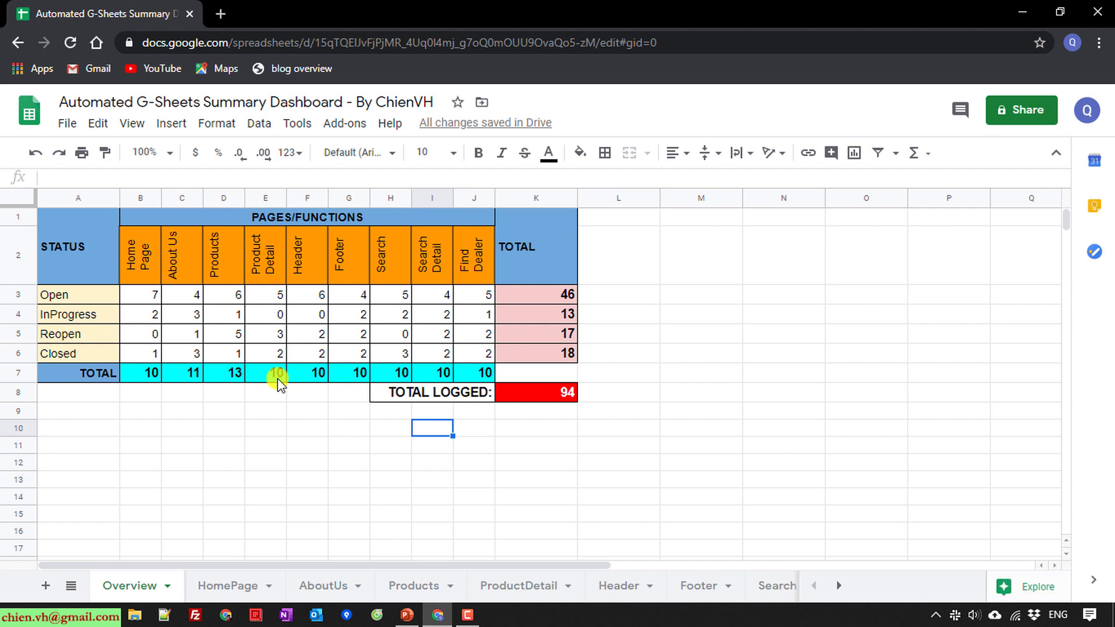
click(147, 336)
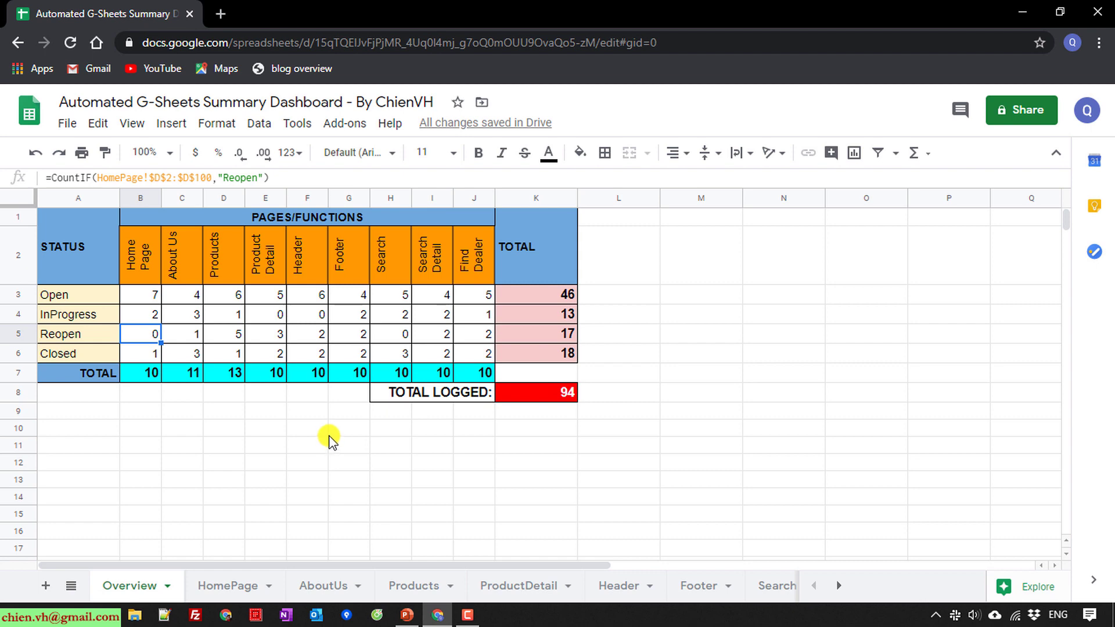
click(264, 445)
click(153, 337)
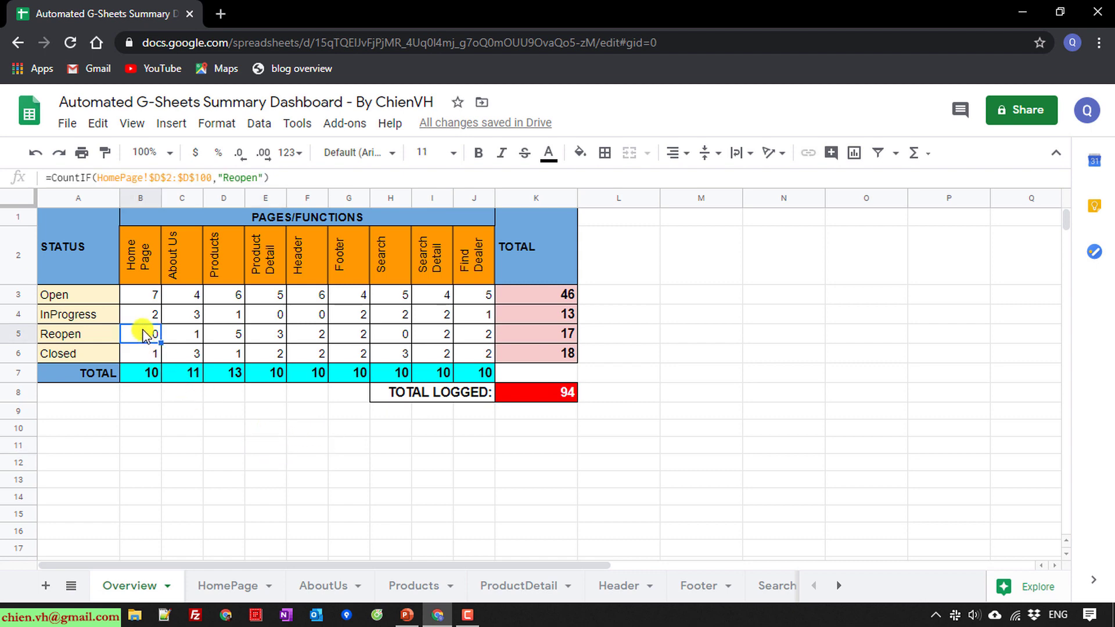
- Start a conditional formatting rule on B5 with the condition 'Is equal to' 0
right_click(144, 337)
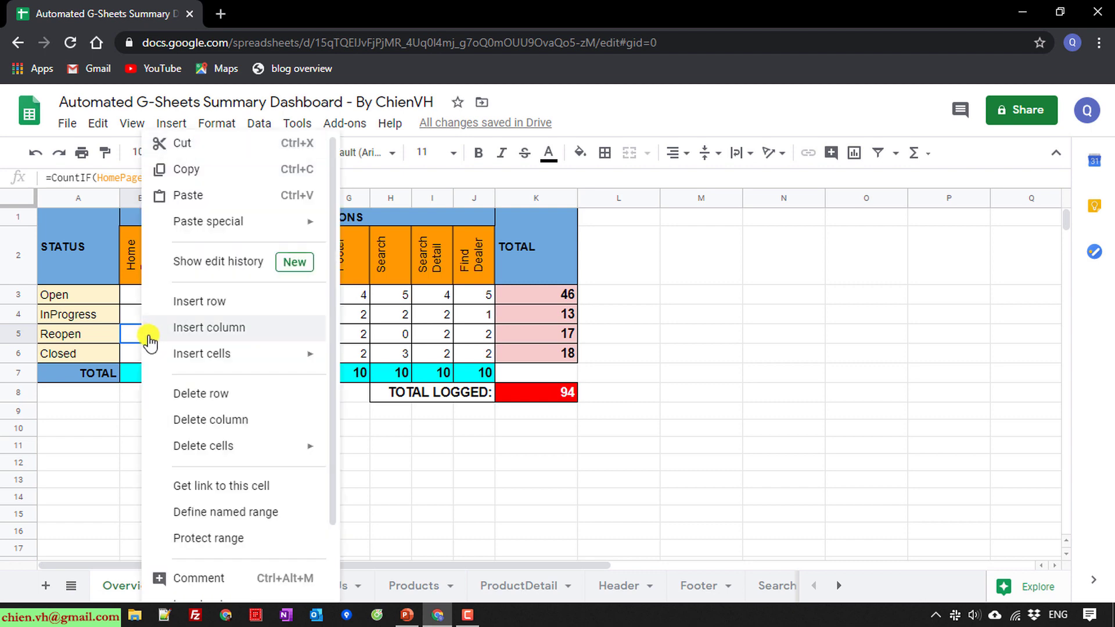
scroll(299, 448, down, 2)
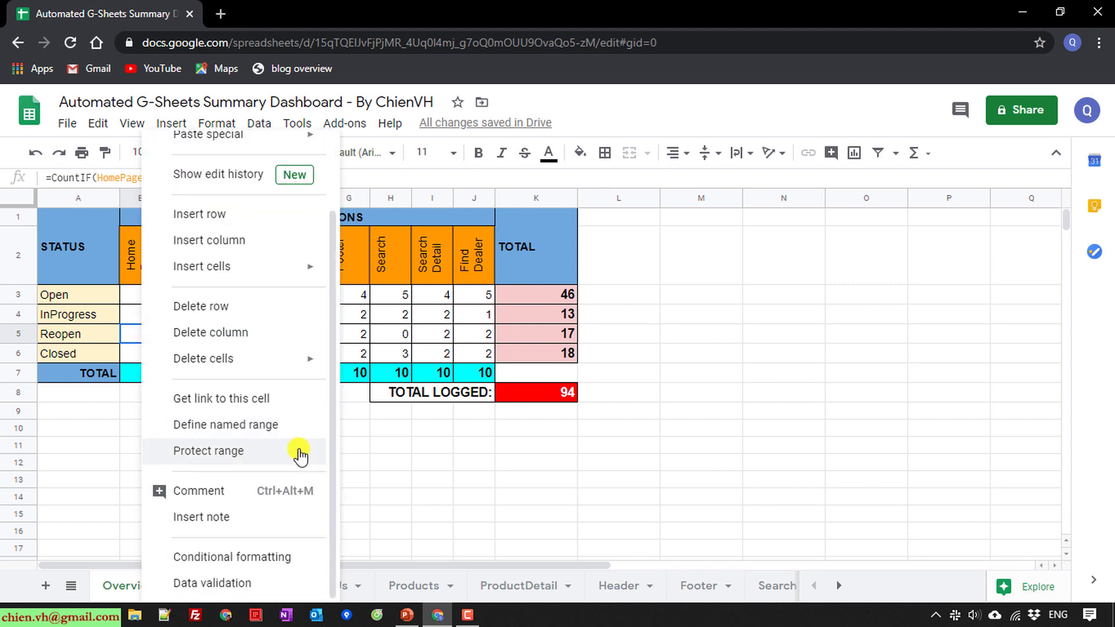
click(256, 558)
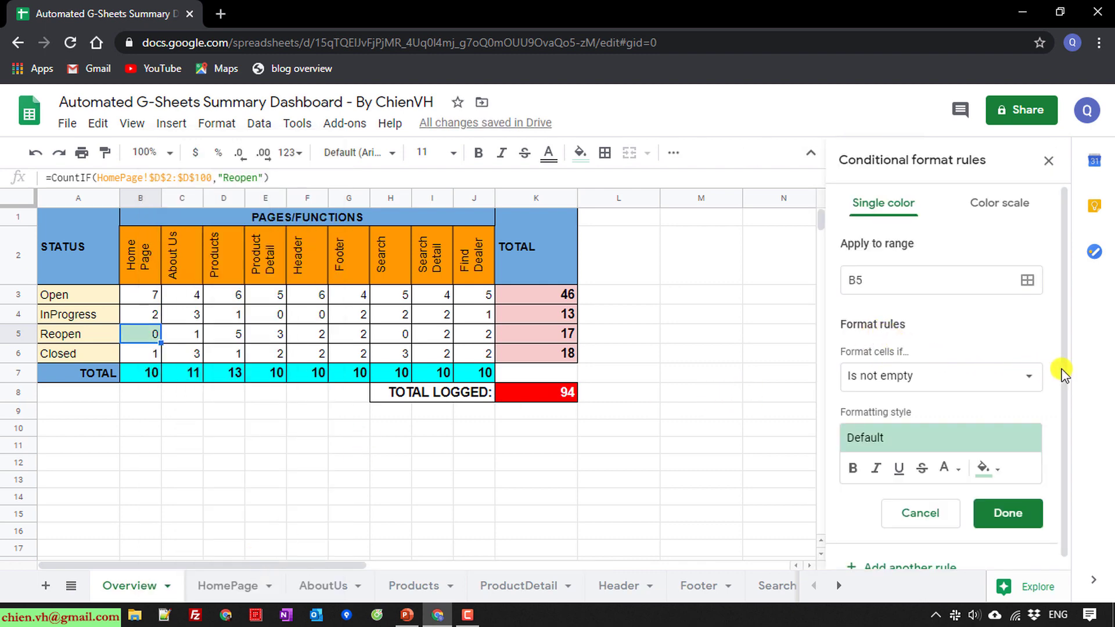
click(1019, 377)
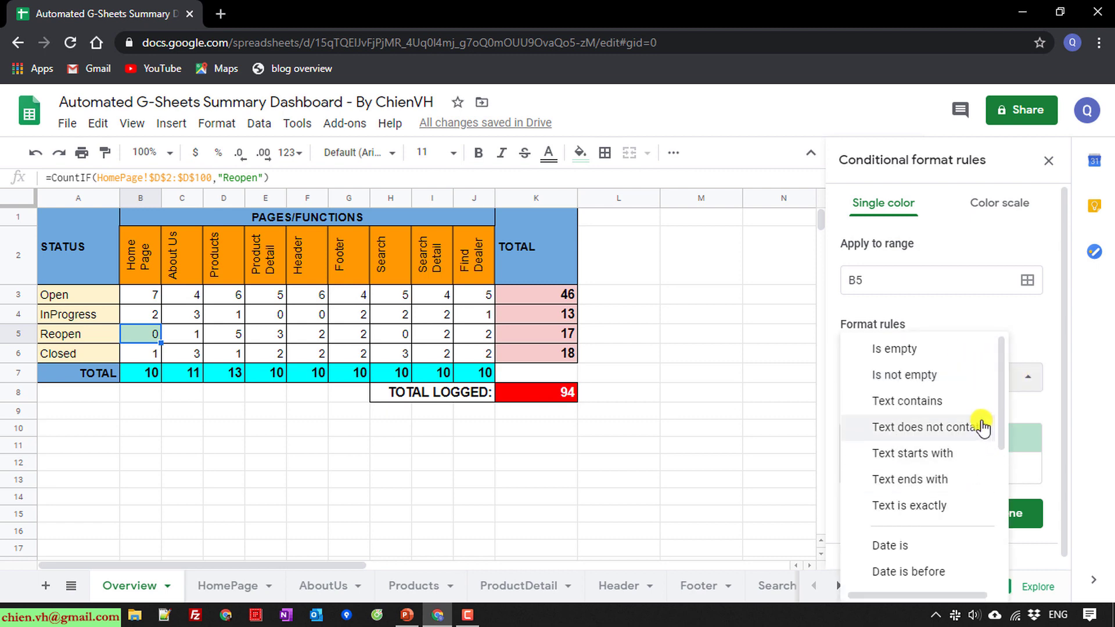
scroll(978, 508, down, 1)
scroll(979, 508, down, 2)
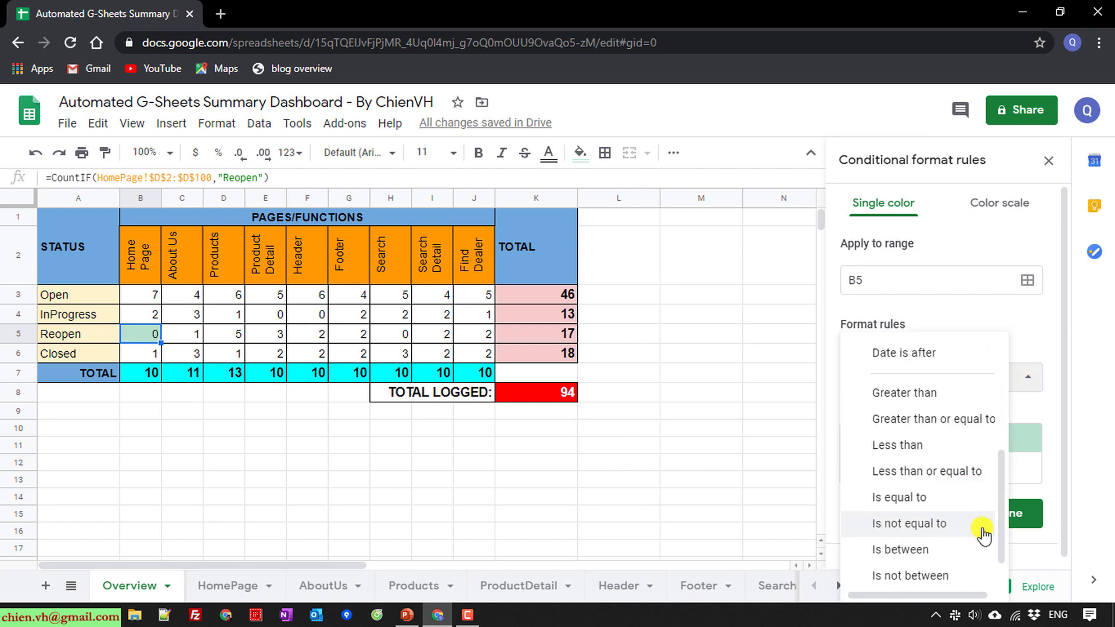
click(921, 498)
click(916, 413)
text(0)
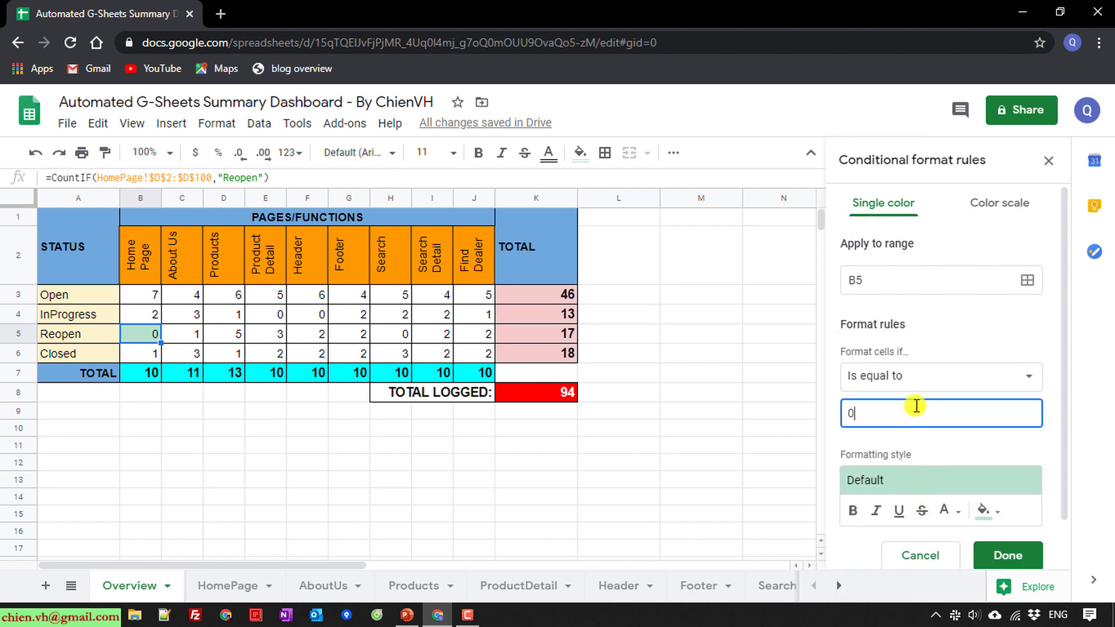
- Give the equals-0 rule a dark grey 1 fill and save it
scroll(992, 355, down, 1)
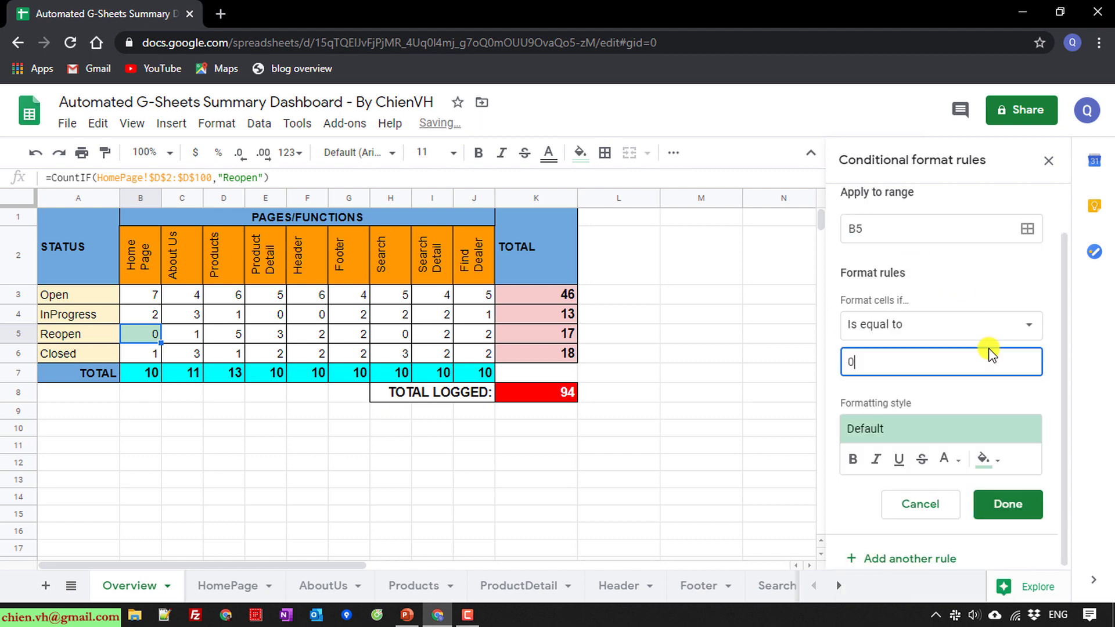
click(1000, 466)
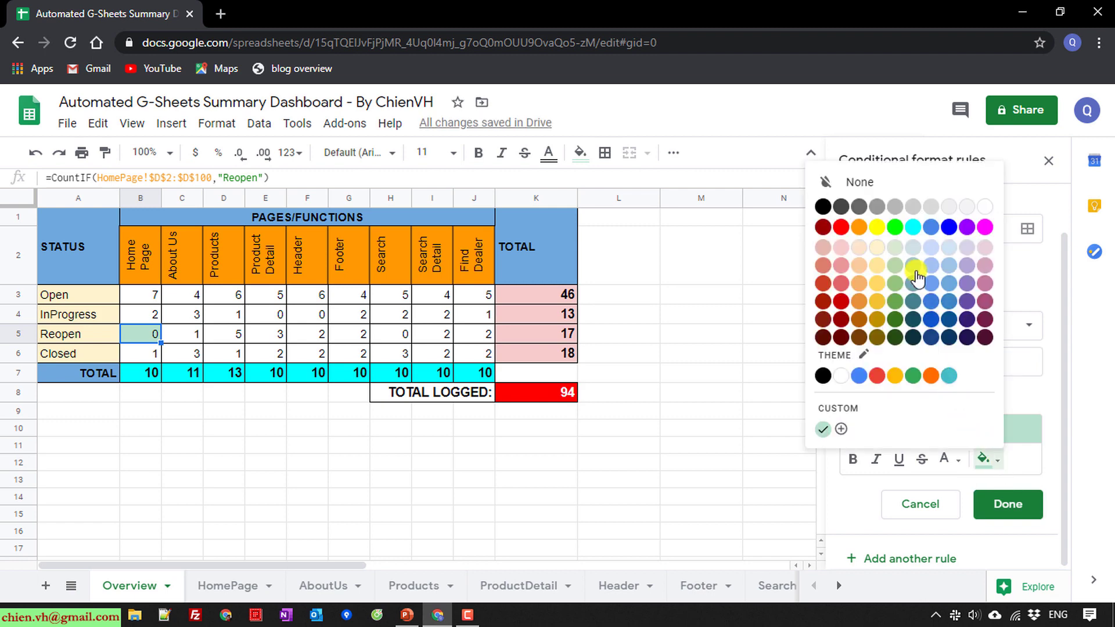
click(895, 207)
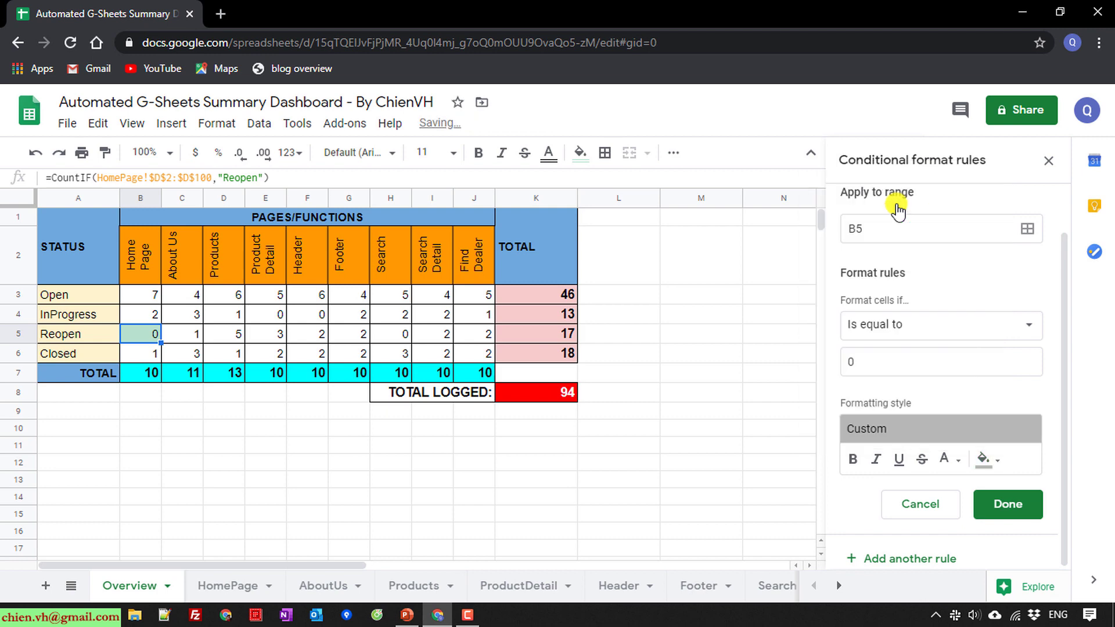
click(1008, 503)
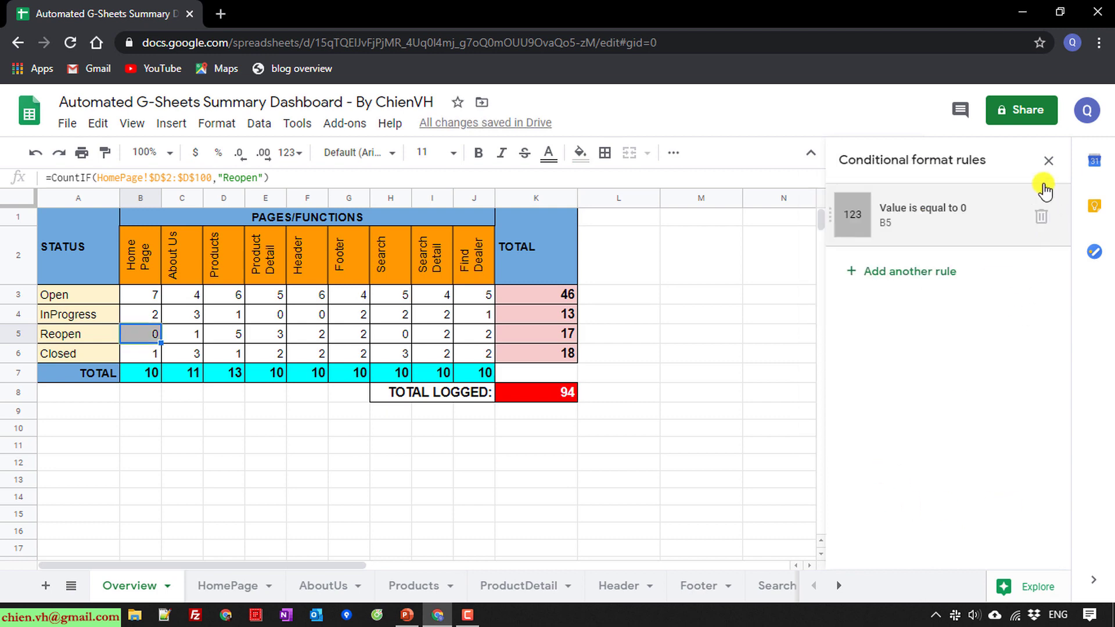
click(1040, 214)
click(730, 415)
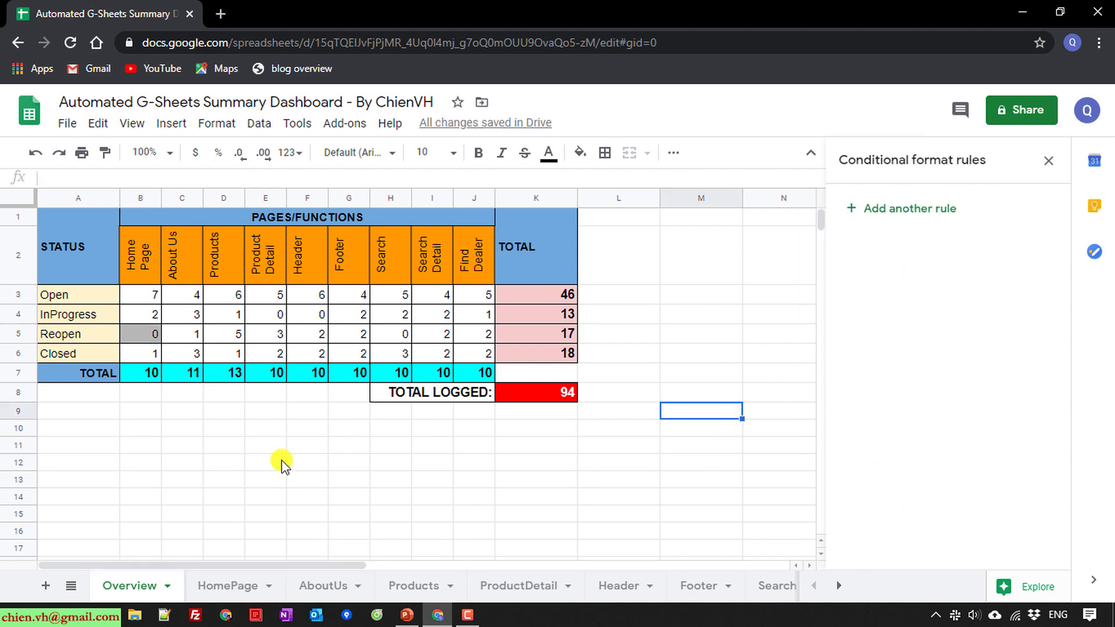
- Paint-format B5's grey-zero rule onto the counts in B3:J6, then check C5 is covered
click(149, 336)
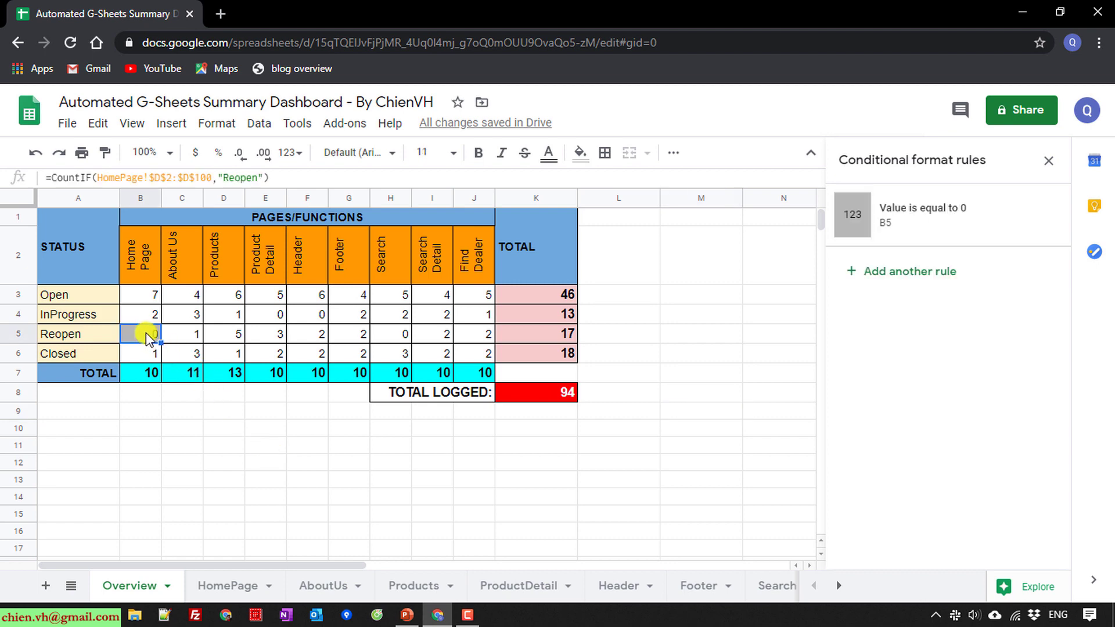
click(106, 153)
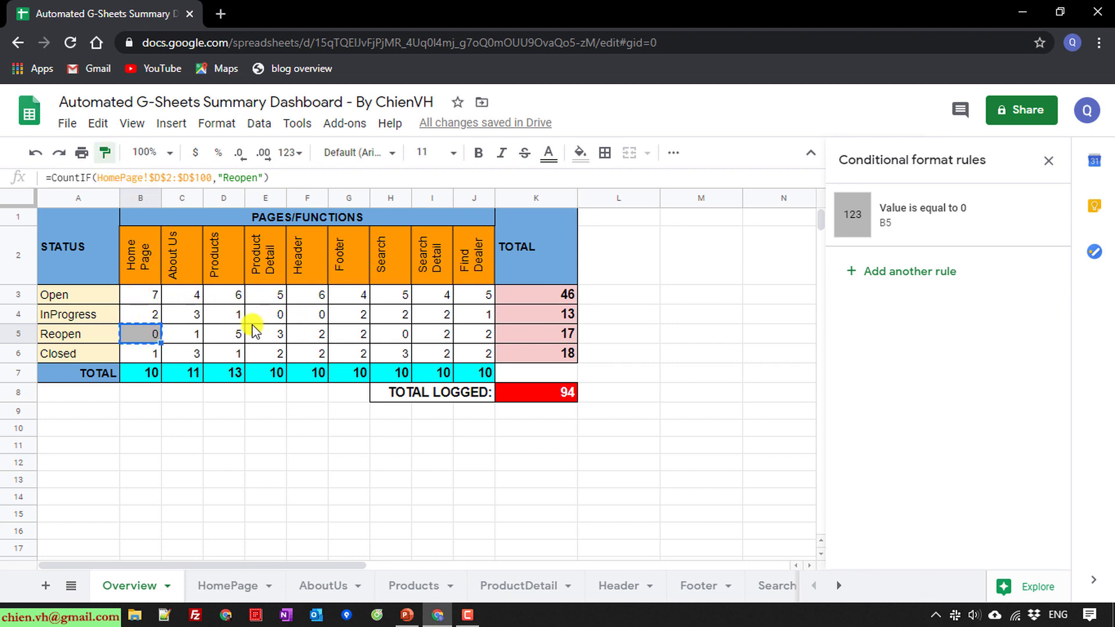
mouse_move(142, 294)
mouse_down()
mouse_move(292, 336)
mouse_move(479, 354)
mouse_up()
click(335, 473)
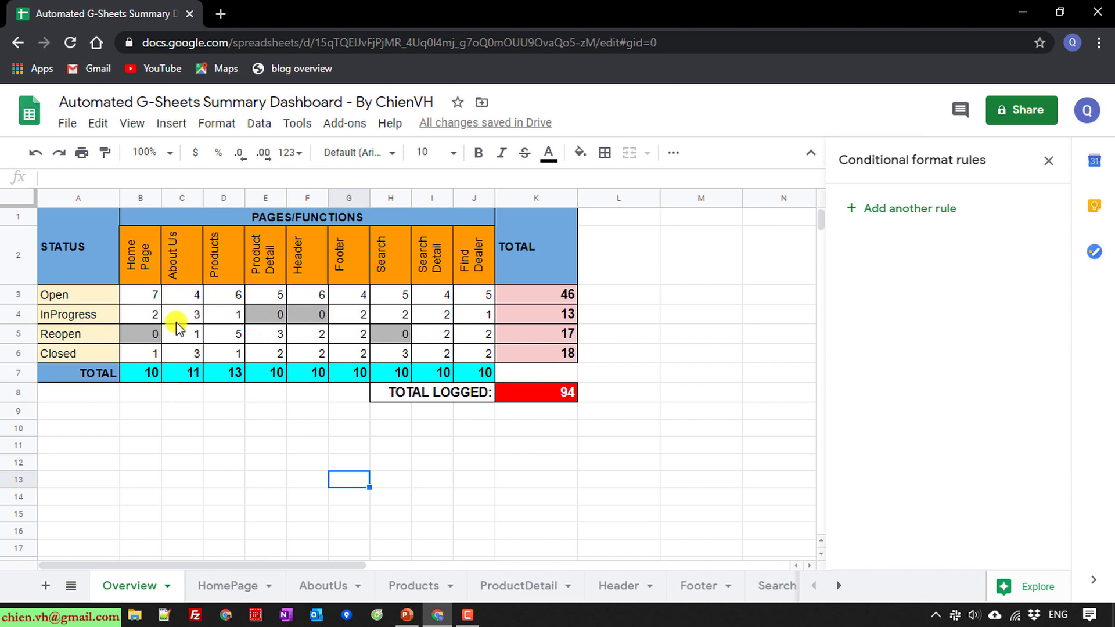
click(198, 335)
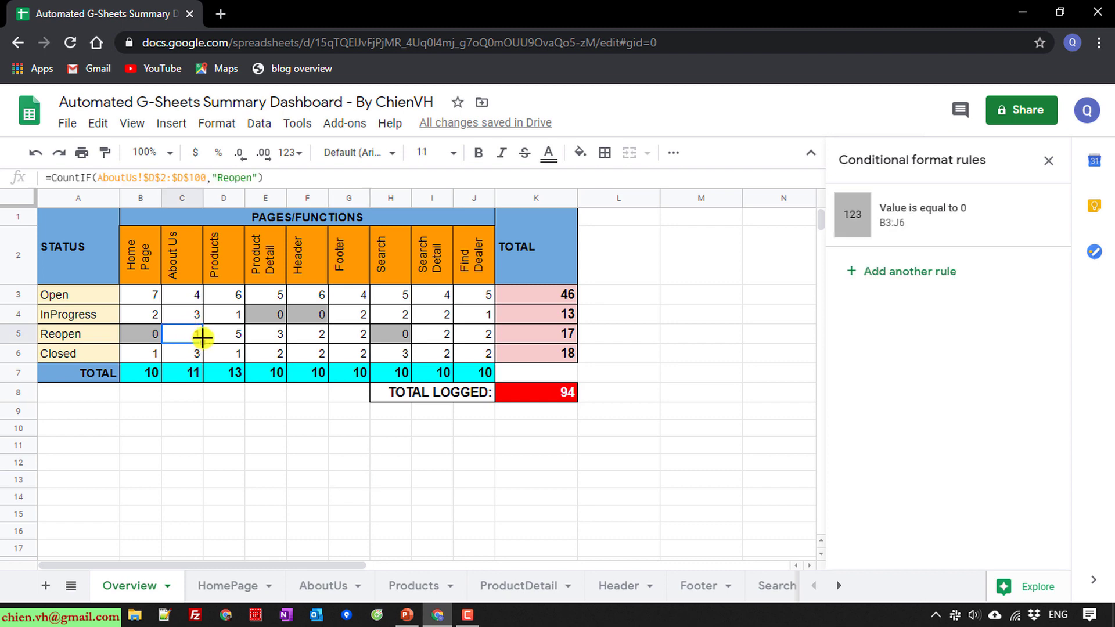
- On the AboutUs sheet, change bug 9's status dropdown in D10 to Open
click(337, 598)
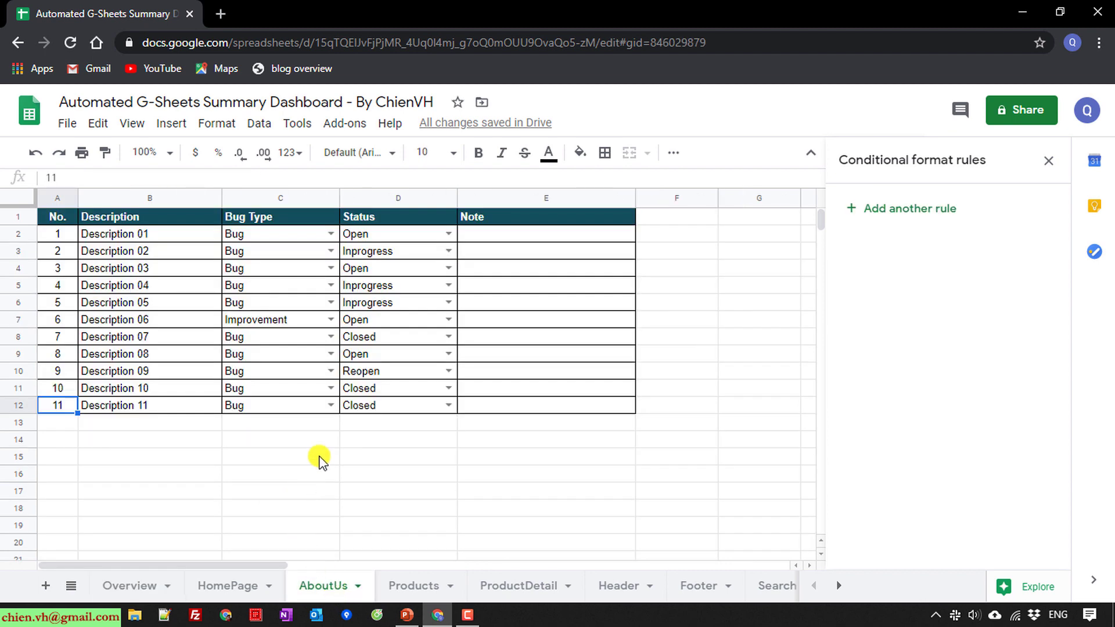
click(448, 373)
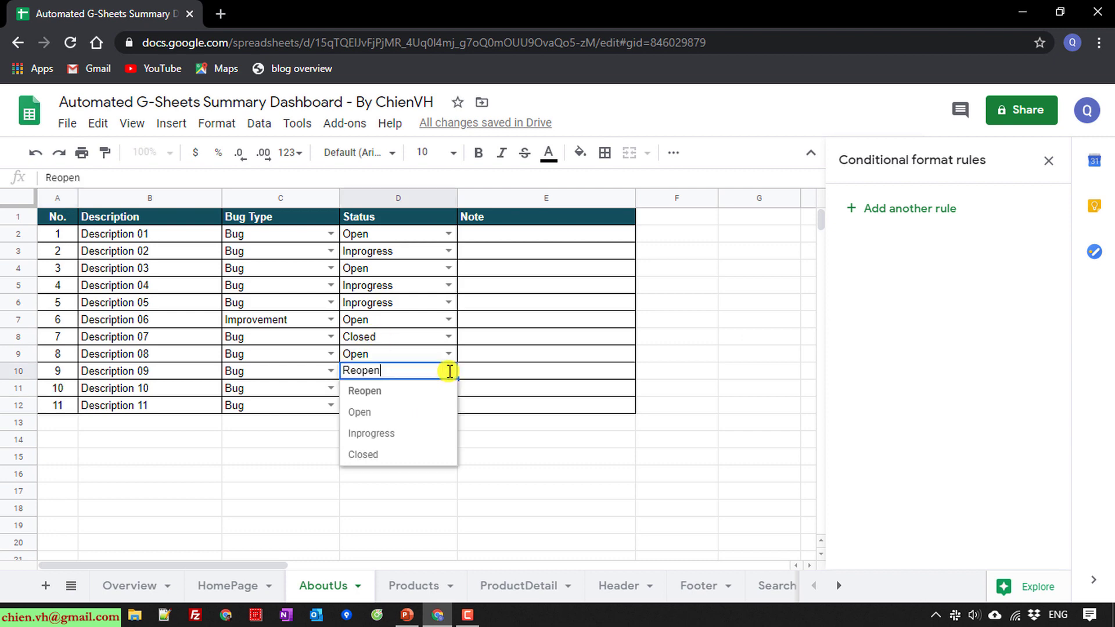
click(370, 414)
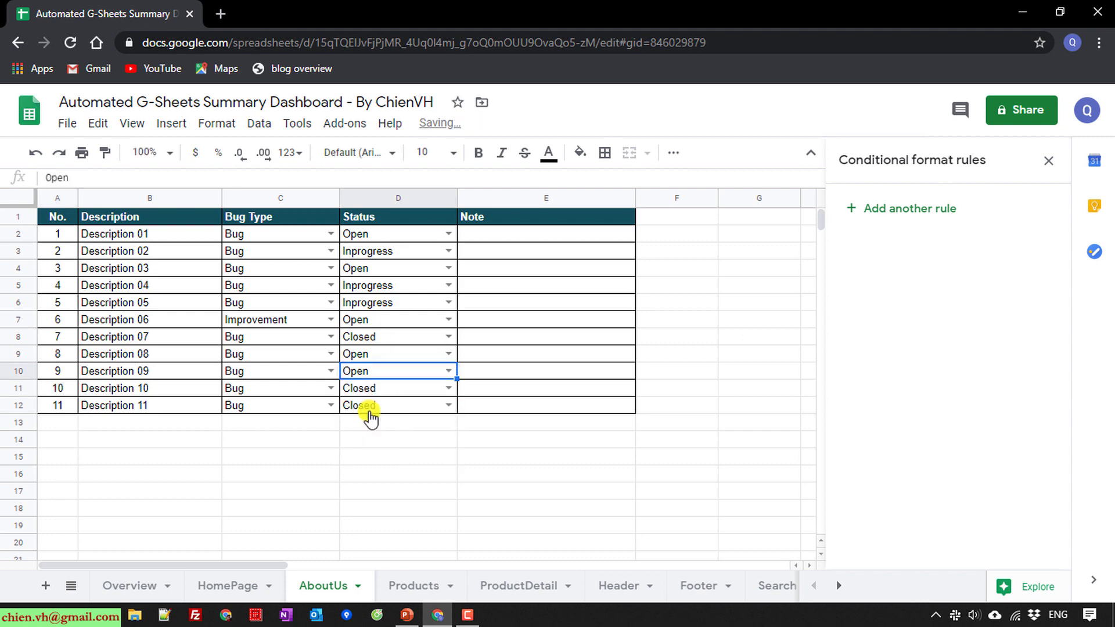
- Back on Overview, confirm the About Us Reopen count is a grey 0 and close the rules sidebar
click(119, 586)
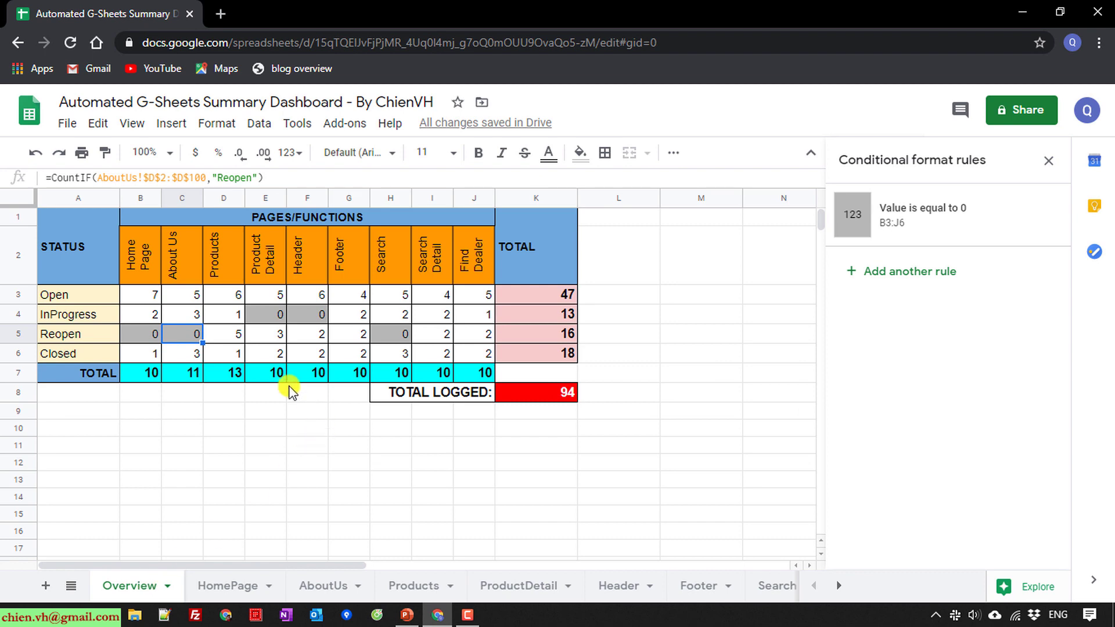
click(193, 393)
click(186, 341)
click(1048, 160)
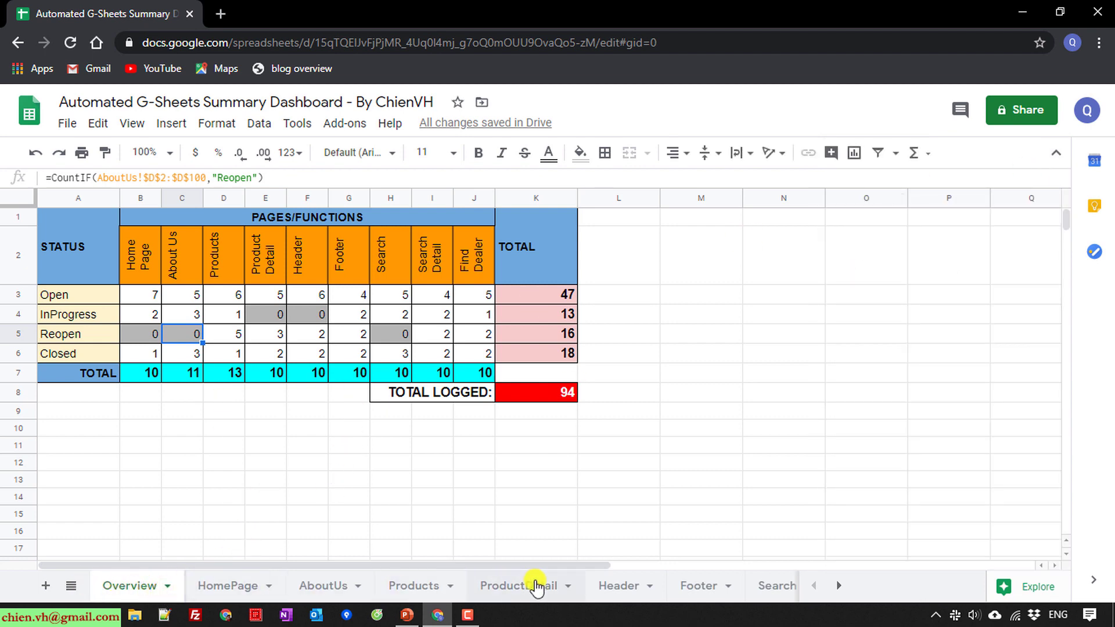
click(838, 585)
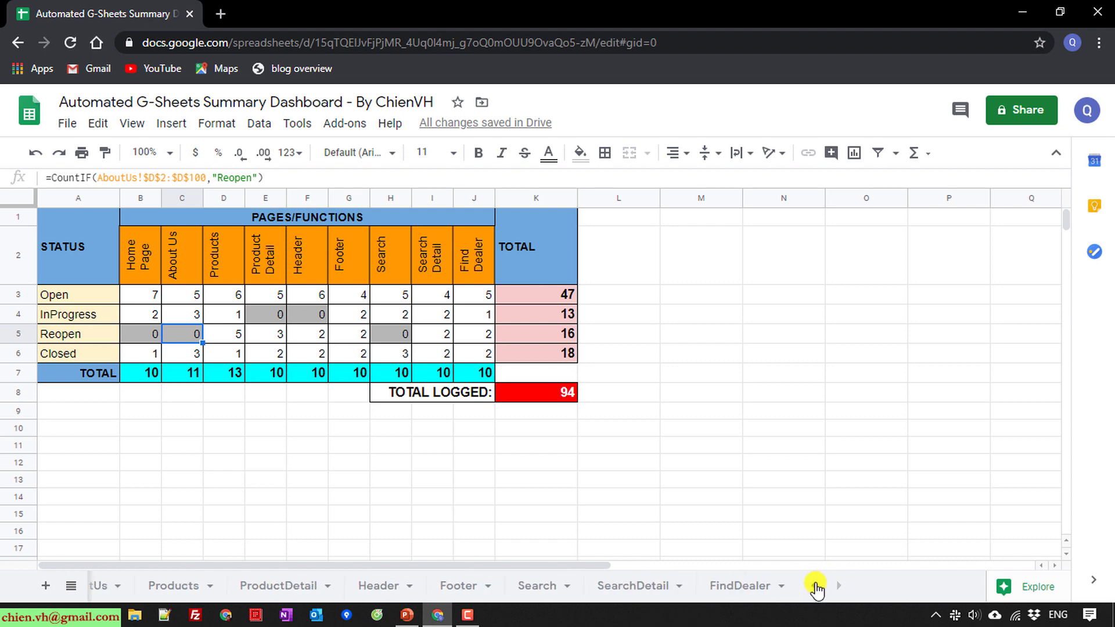
click(815, 586)
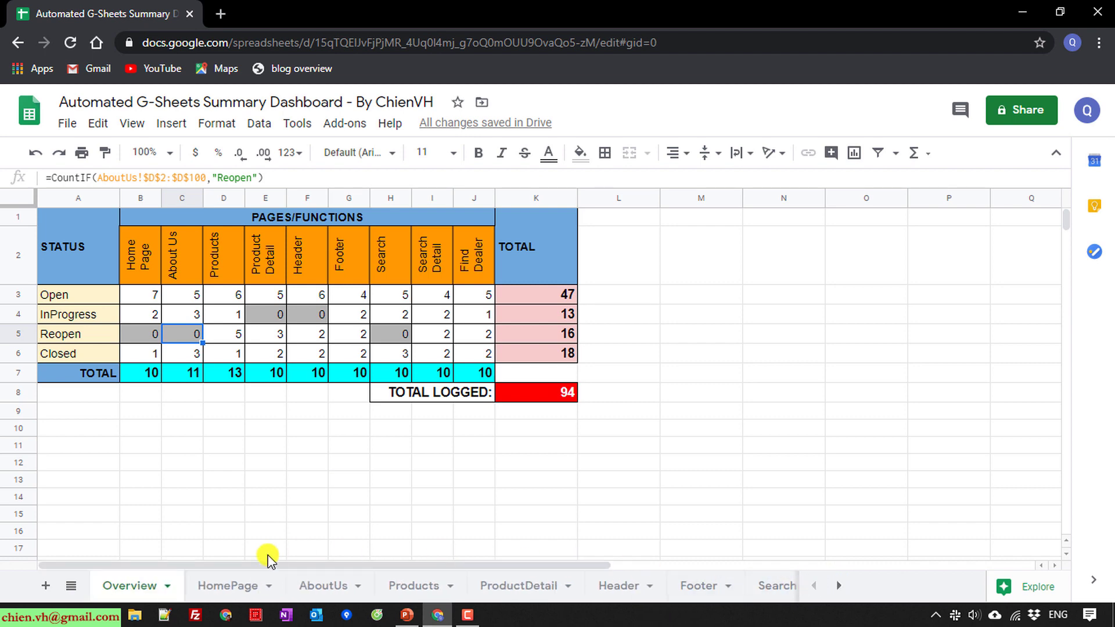
- Colour the Overview sheet tab red, then switch to the HomePage sheet
right_click(168, 592)
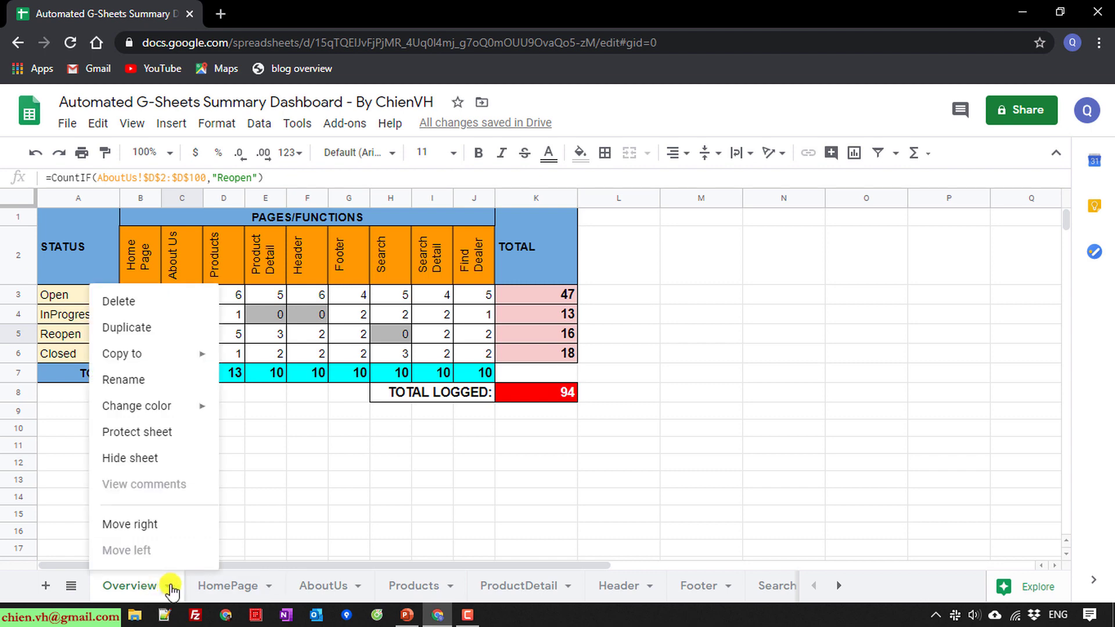
mouse_move(167, 414)
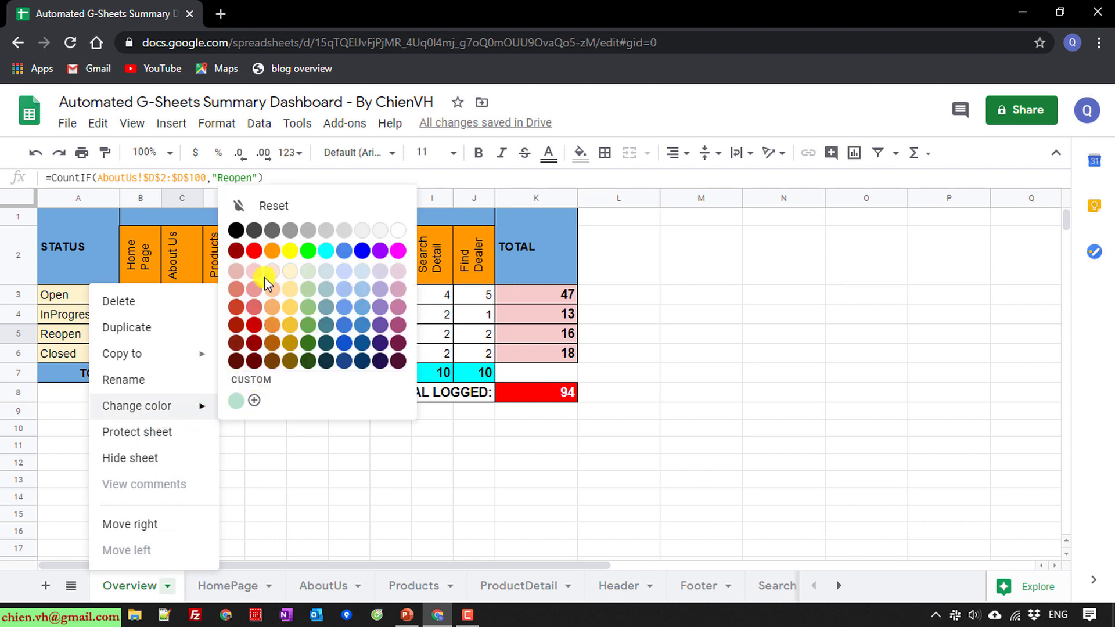
click(258, 256)
click(274, 477)
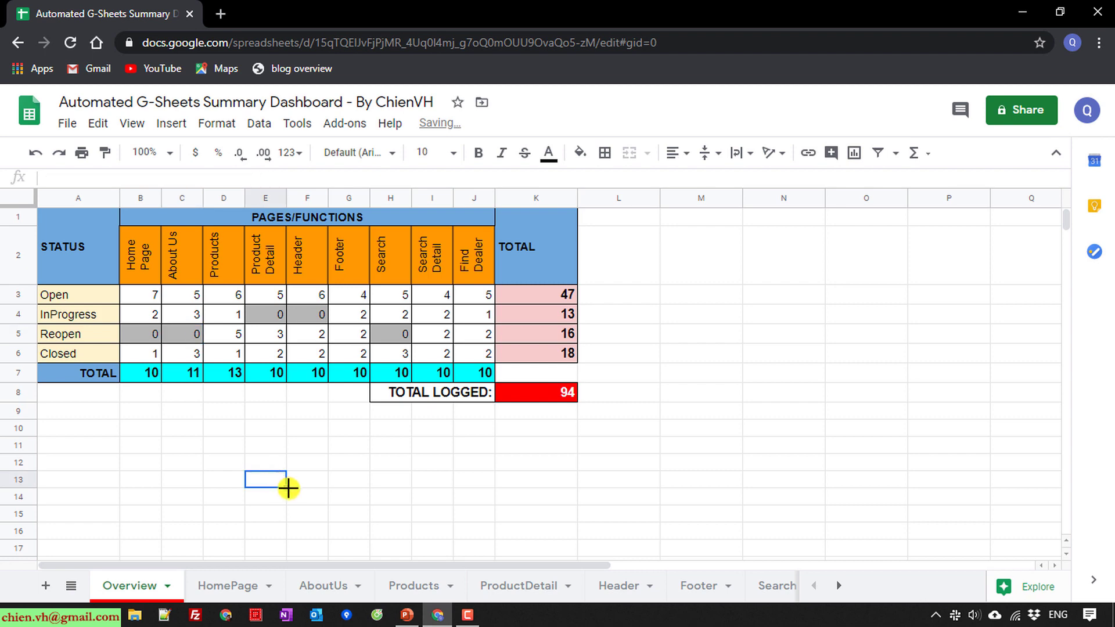
click(229, 587)
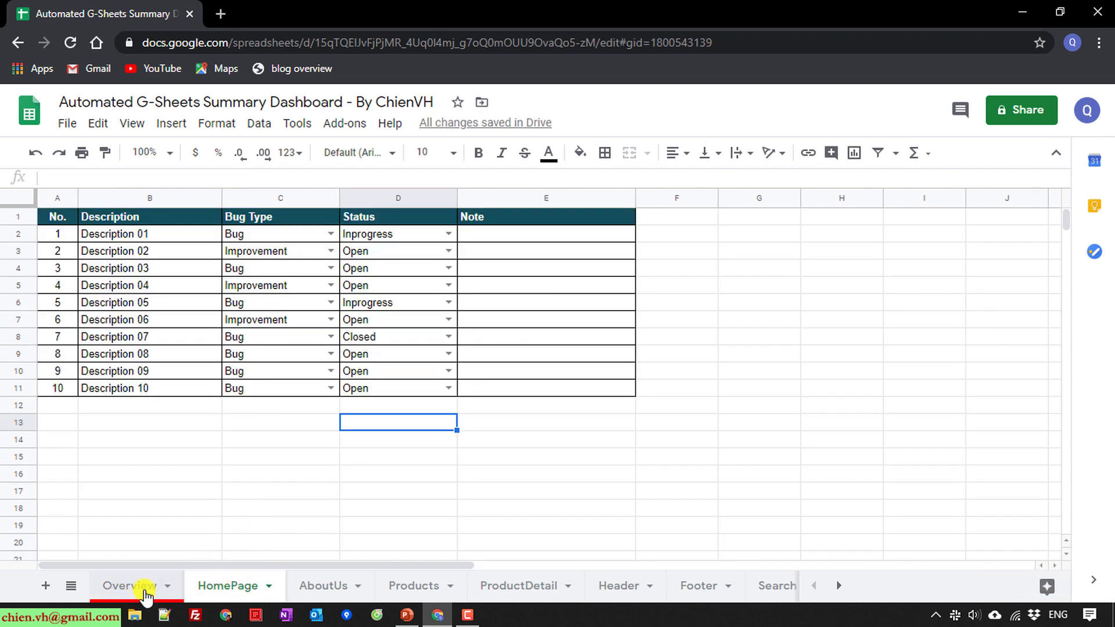
- Go via AboutUs to the Overview dashboard, opening and closing the All Sheets list
click(328, 586)
click(167, 590)
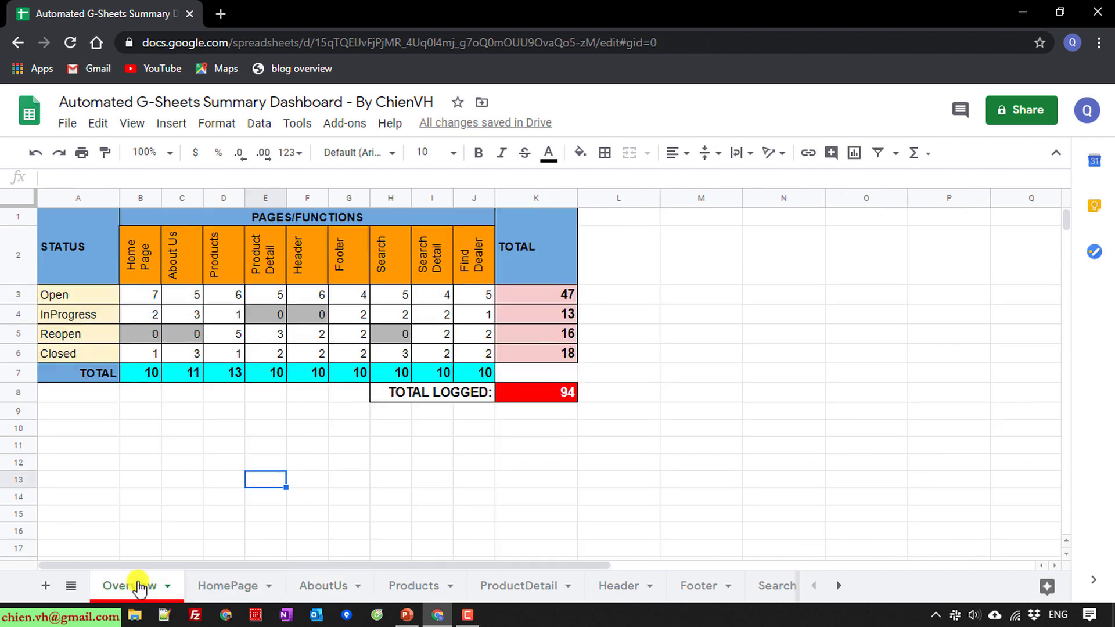
click(71, 587)
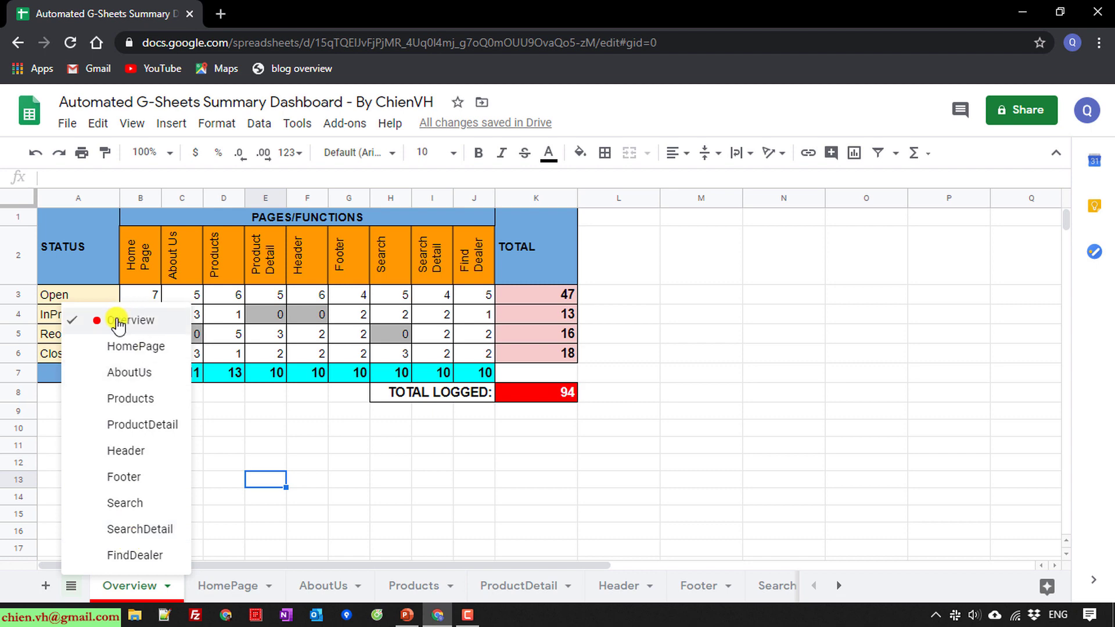
click(513, 479)
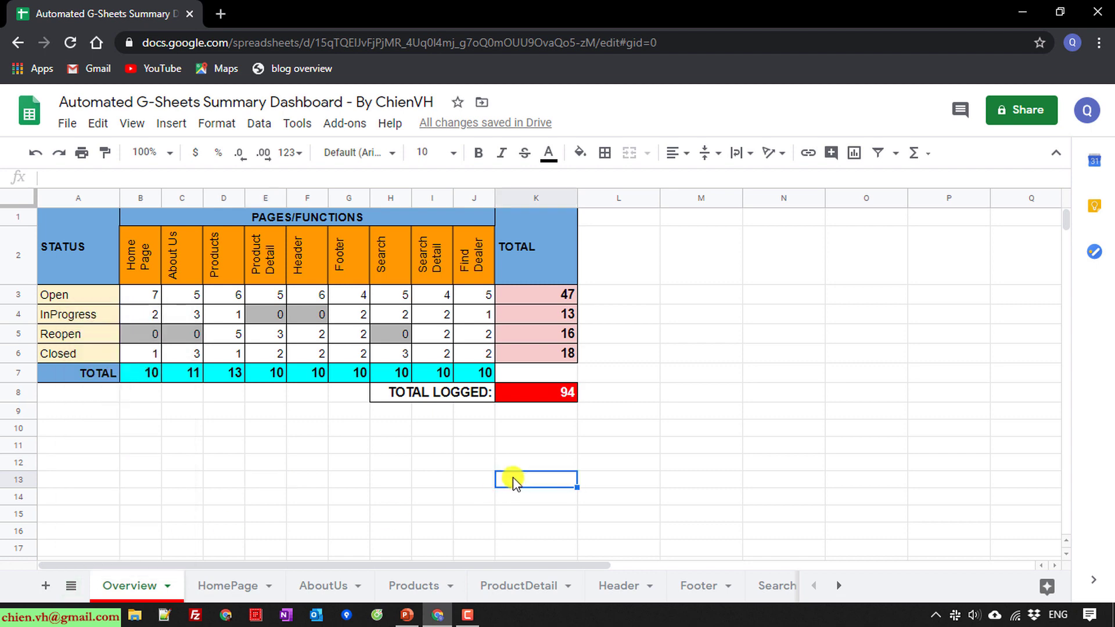